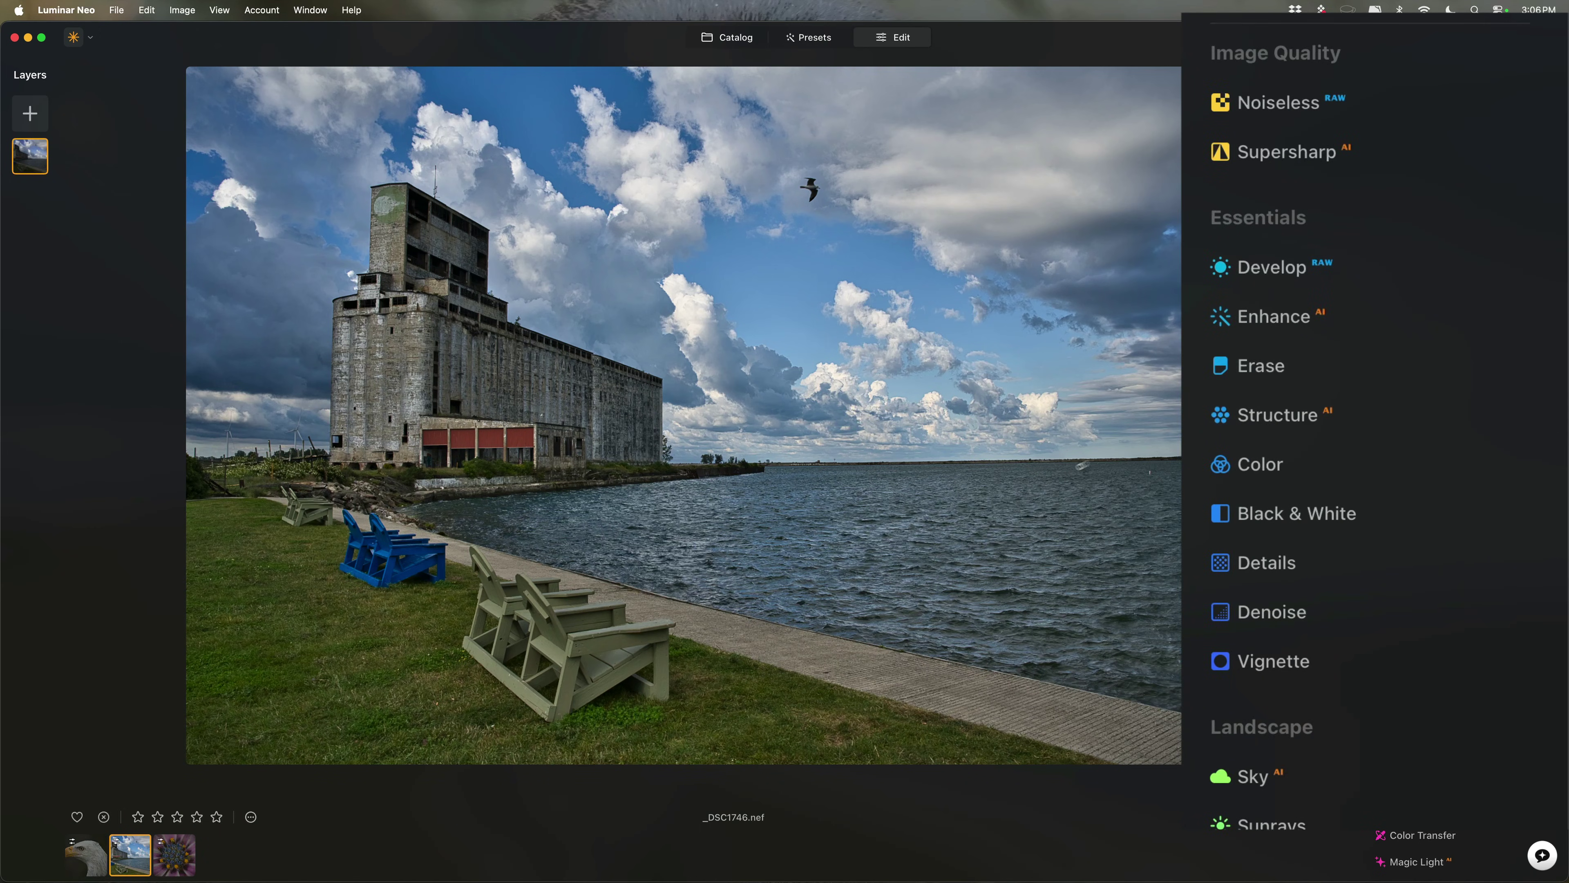
# - Try a Develop exposure of 1.11 on the photo, and reset the exposure to 0.00
pyautogui.click(1267, 266)
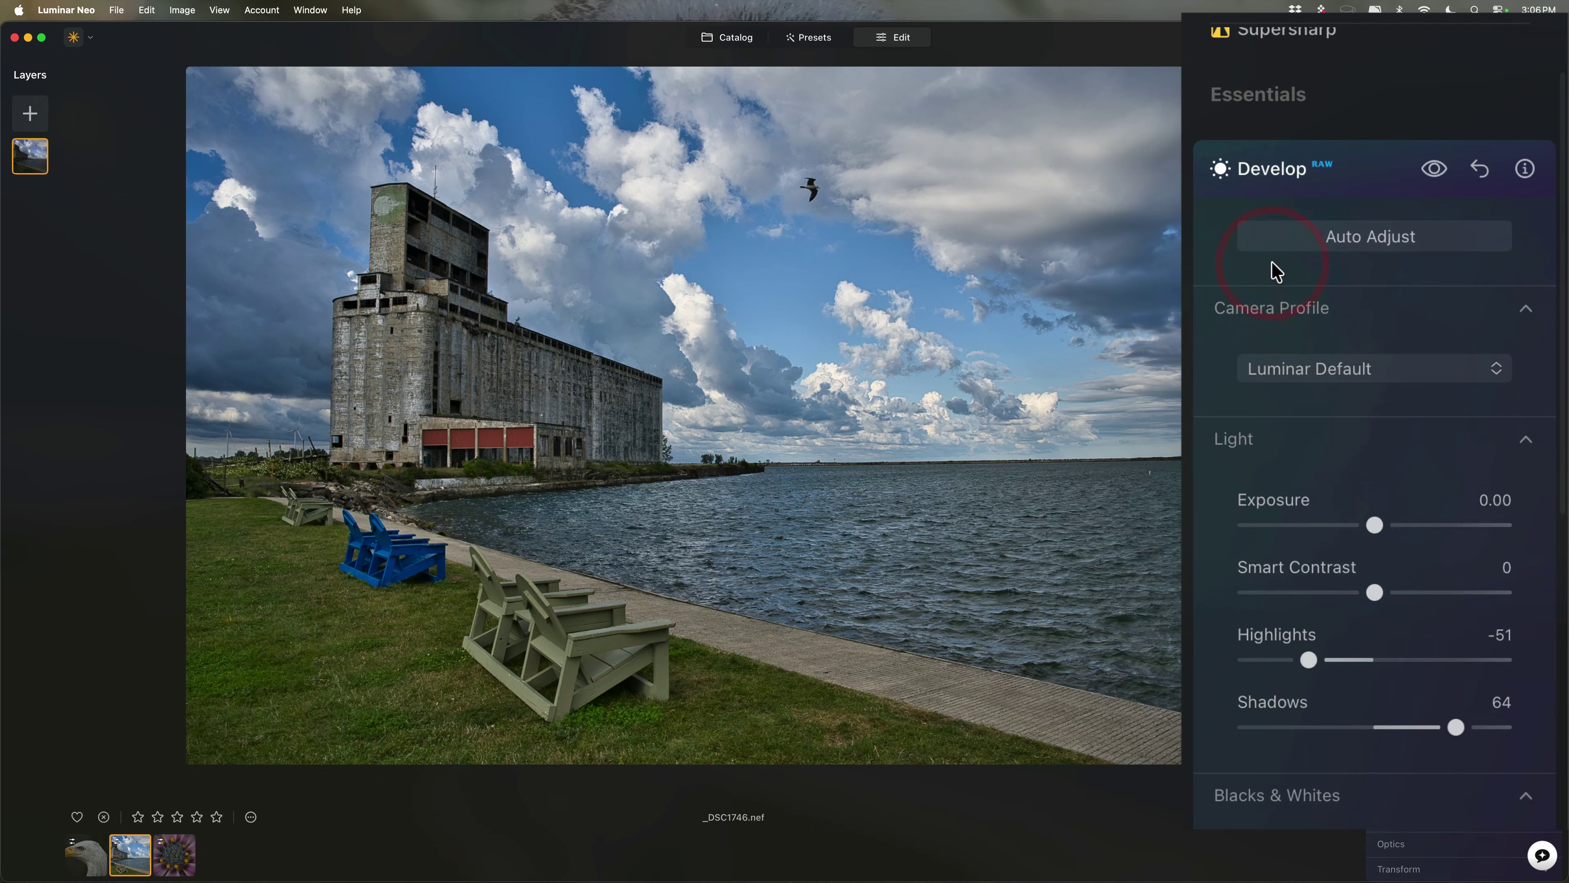
pyautogui.scroll(-2, 1272, 273)
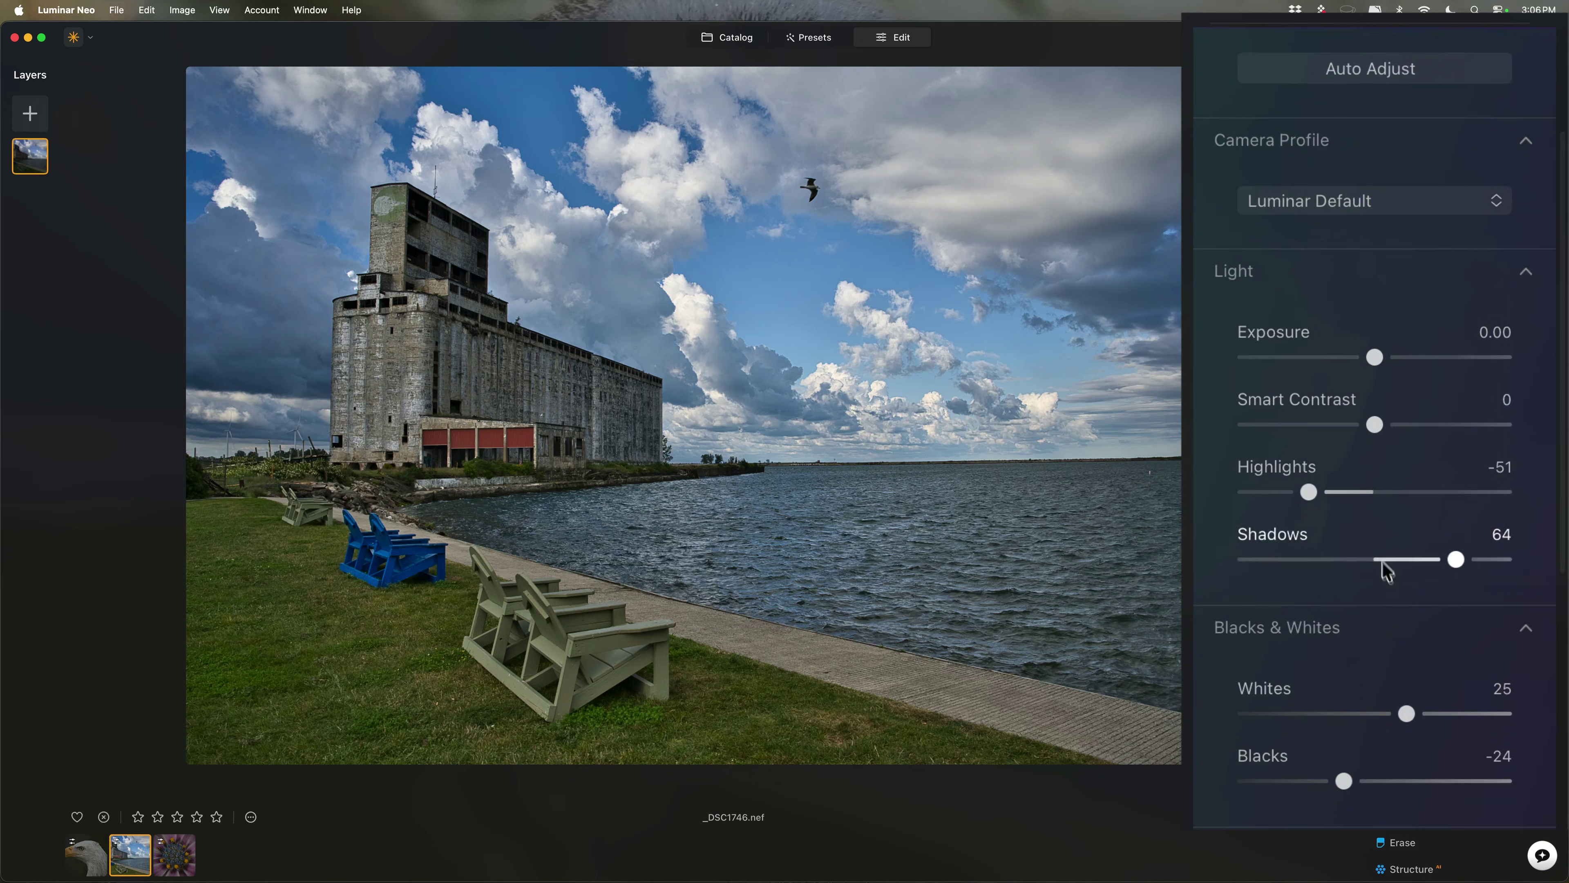
pyautogui.scroll(1, 1359, 698)
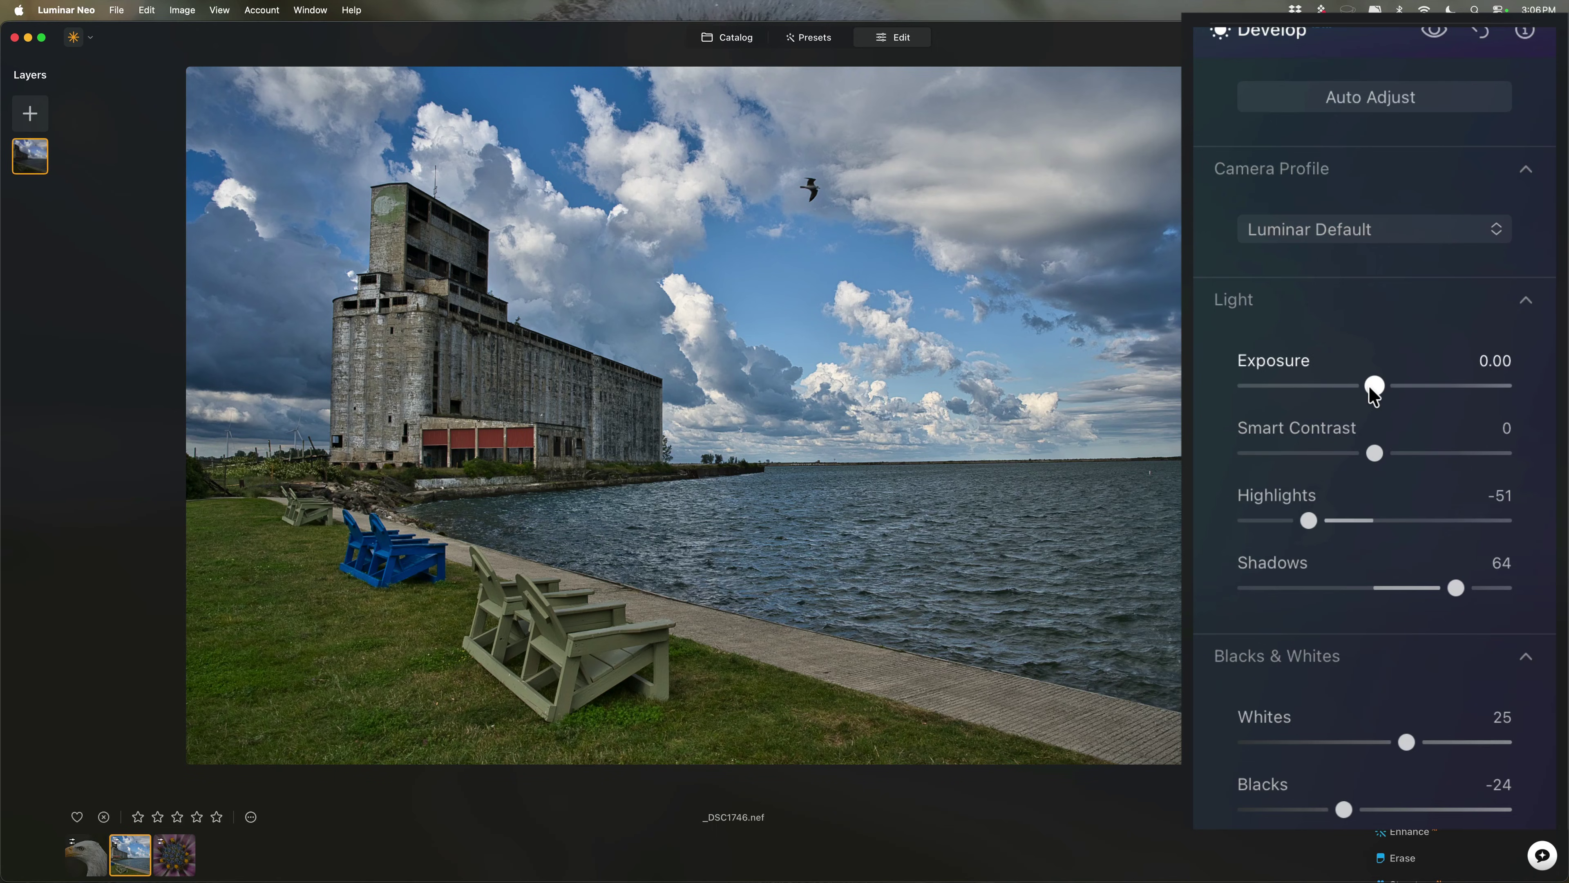
pyautogui.moveTo(1370, 387); pyautogui.dragTo(1402, 388)
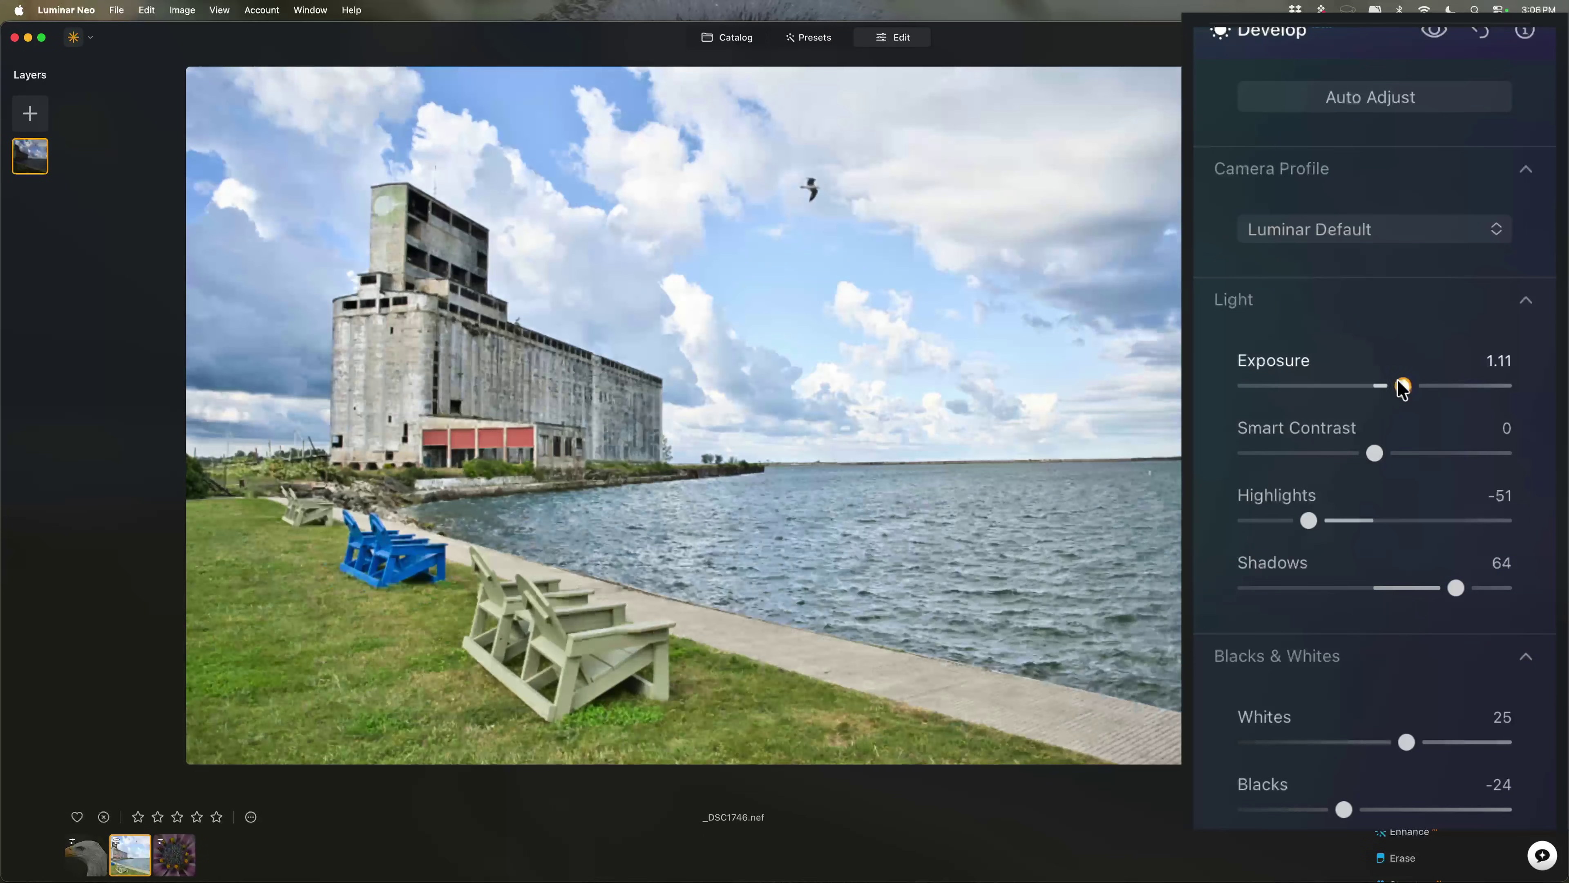
pyautogui.doubleClick(1401, 387)
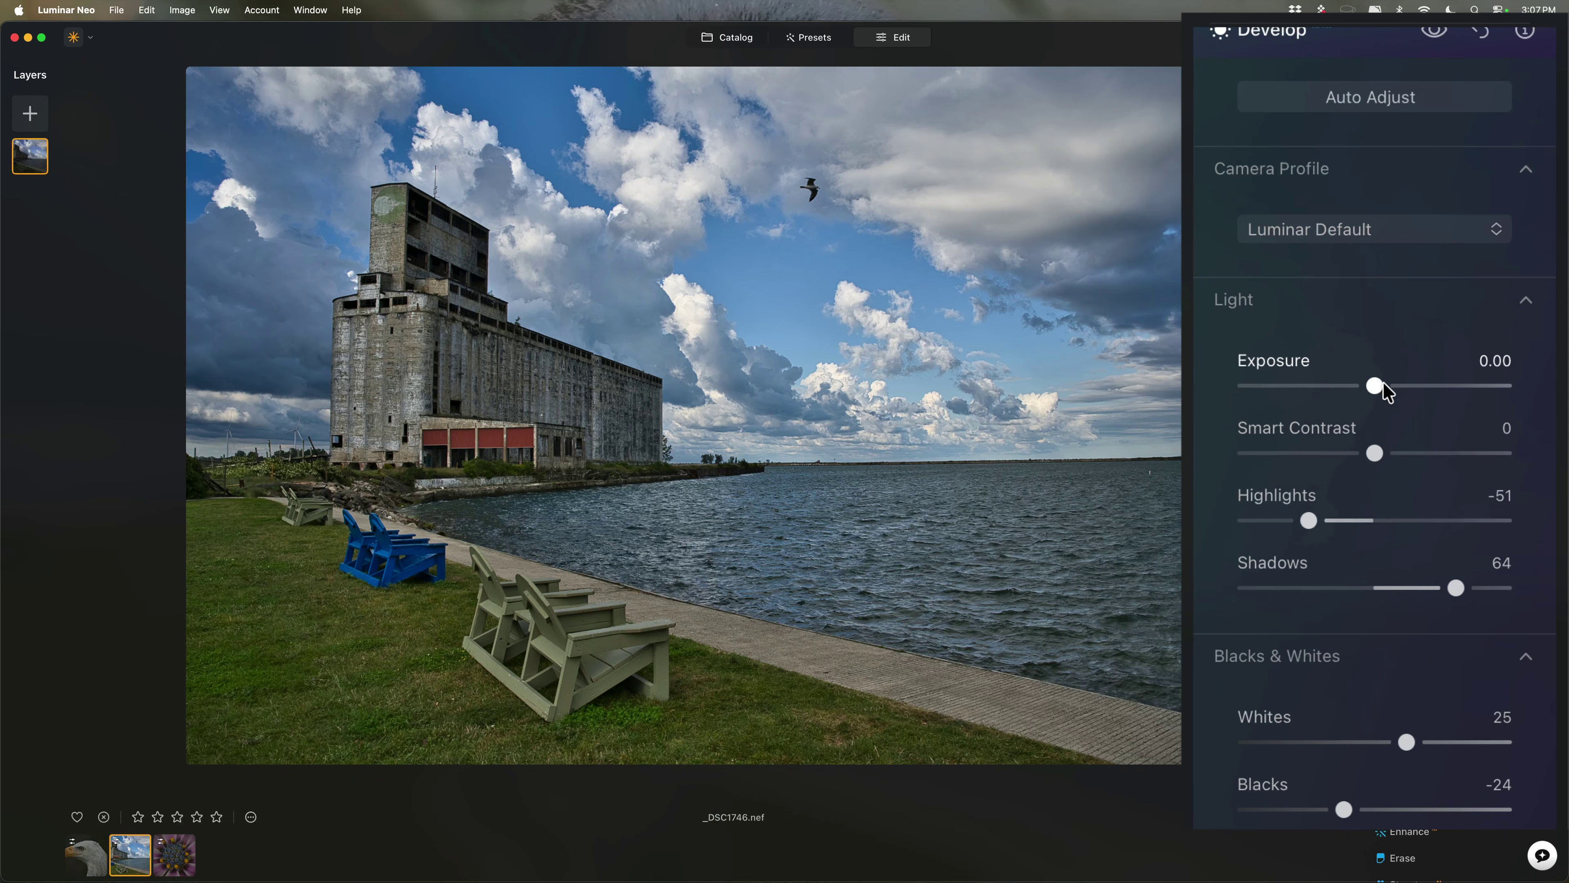
pyautogui.scroll(3, 1384, 391)
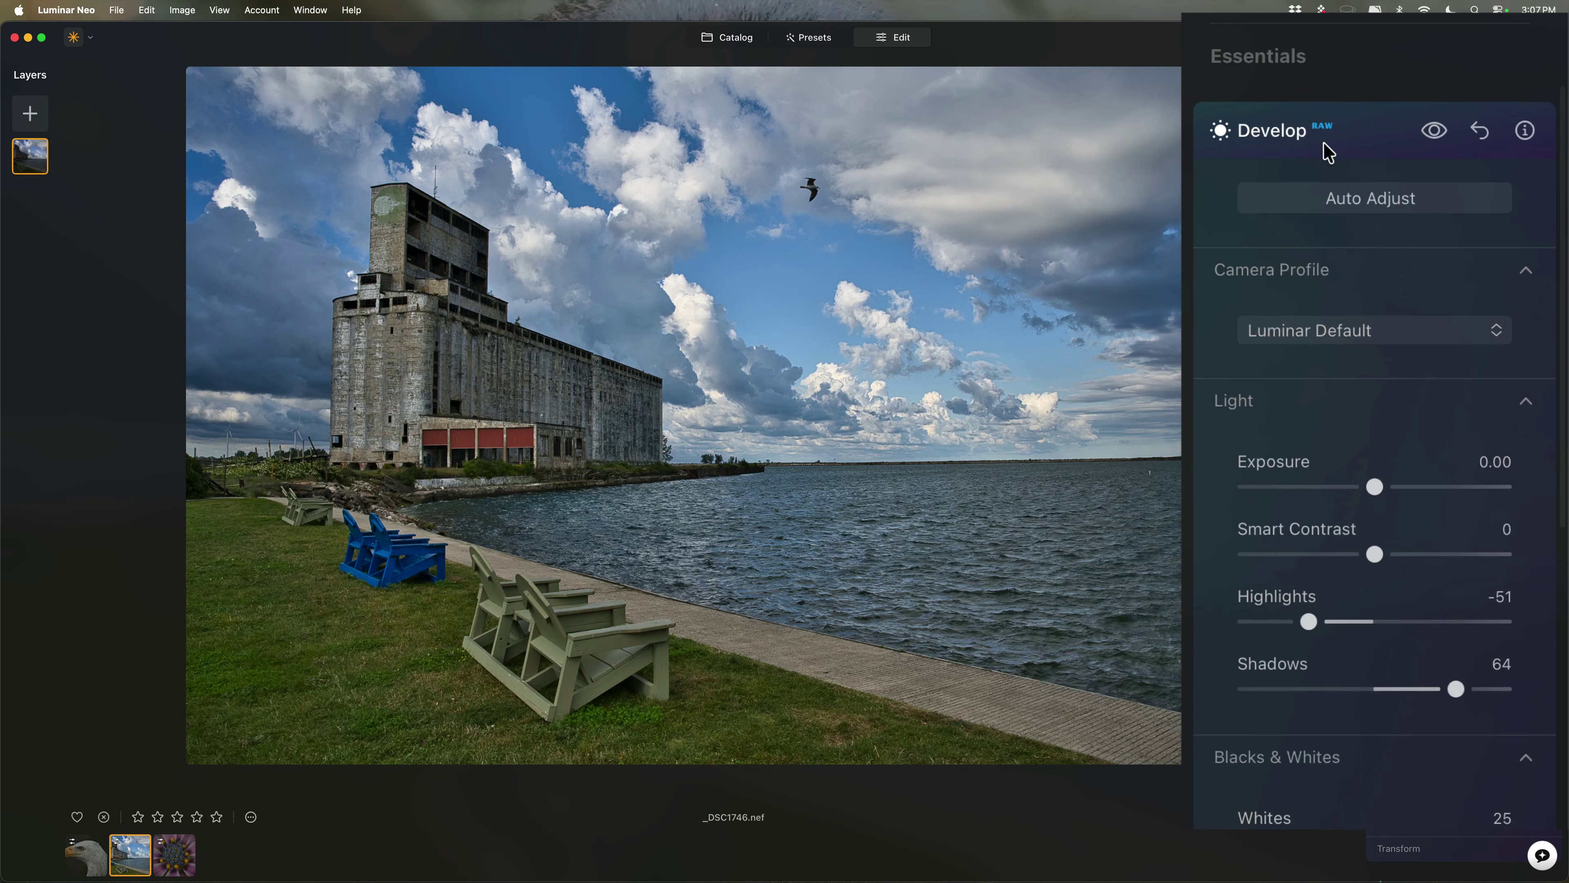
# - Examine the Essentials tools, including Enhance, Structure, Details and Erase, to see which ones offer masking
pyautogui.click(1357, 127)
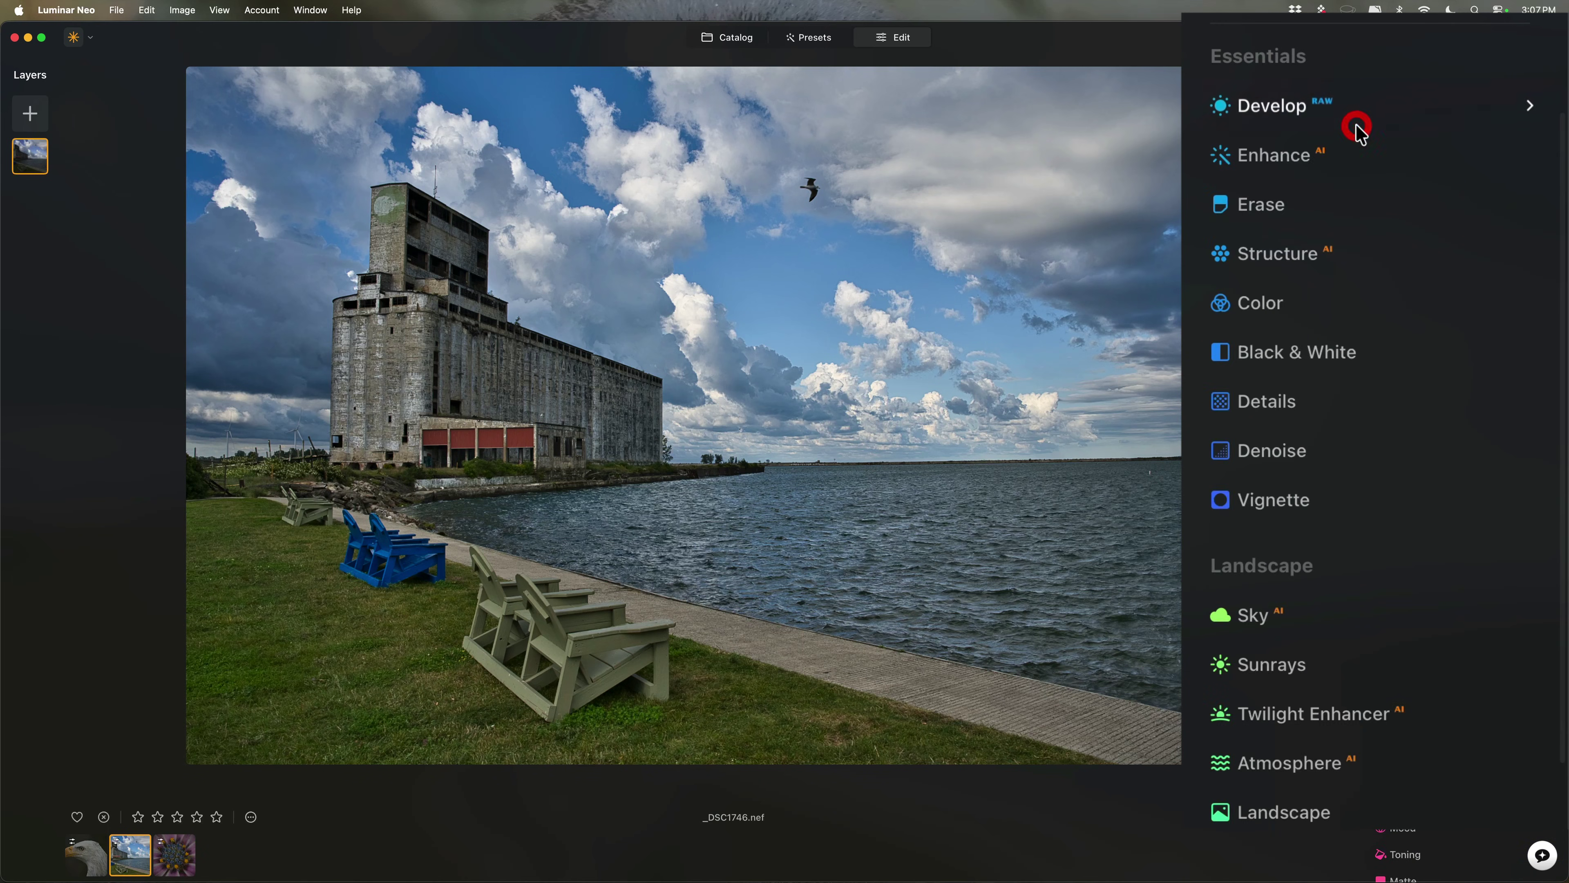
pyautogui.click(1358, 151)
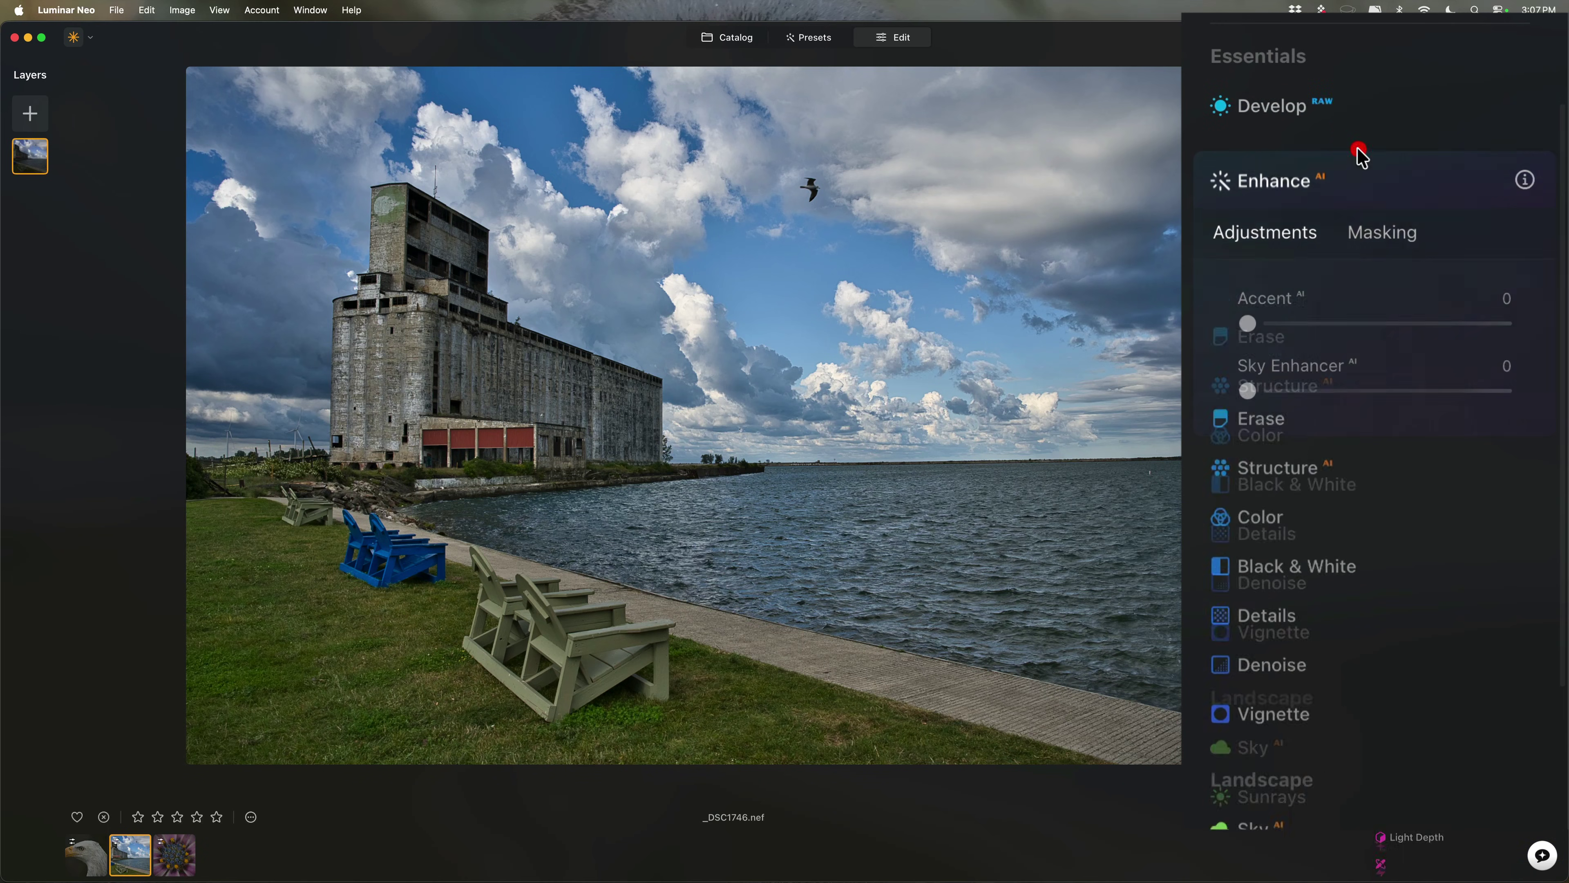
pyautogui.click(1362, 176)
pyautogui.click(1366, 258)
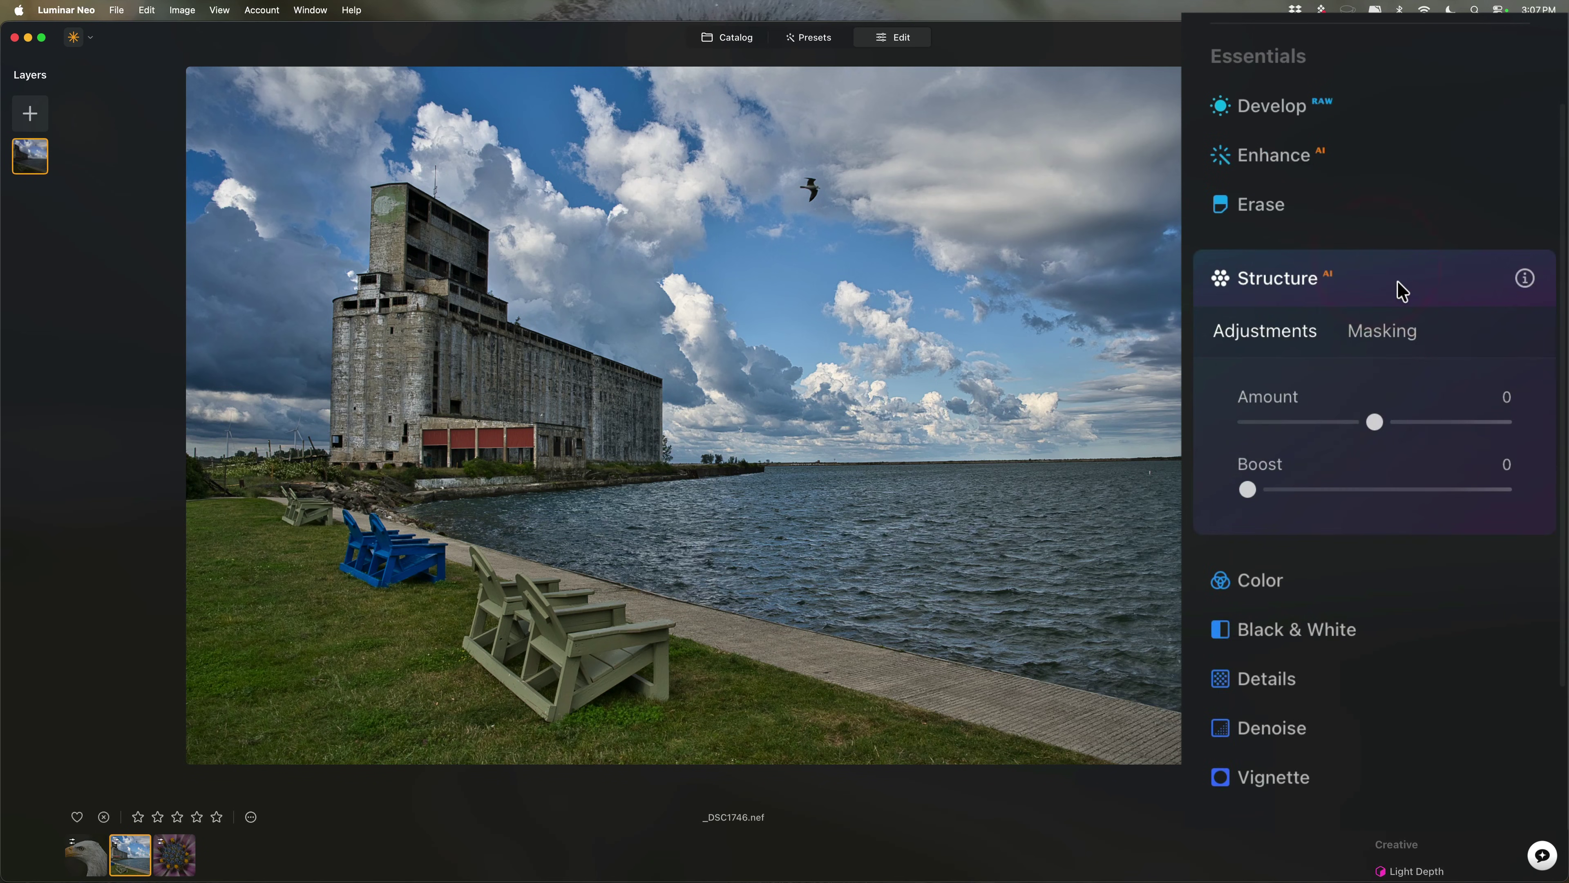
pyautogui.click(1394, 293)
pyautogui.click(1396, 307)
pyautogui.click(1398, 315)
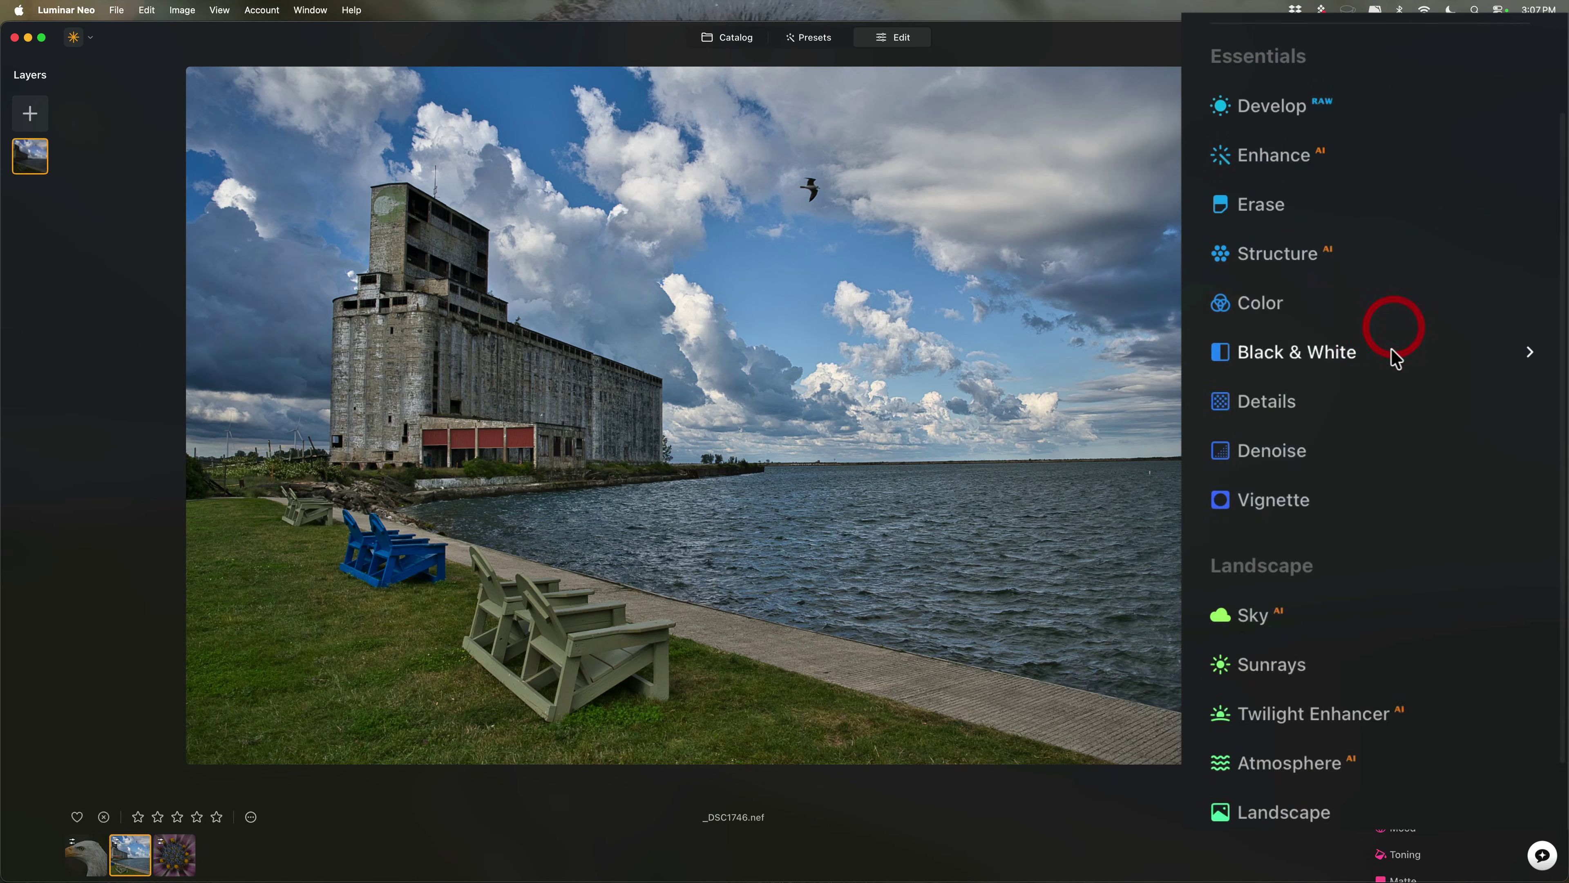
pyautogui.click(1393, 350)
pyautogui.click(1392, 366)
pyautogui.click(1387, 408)
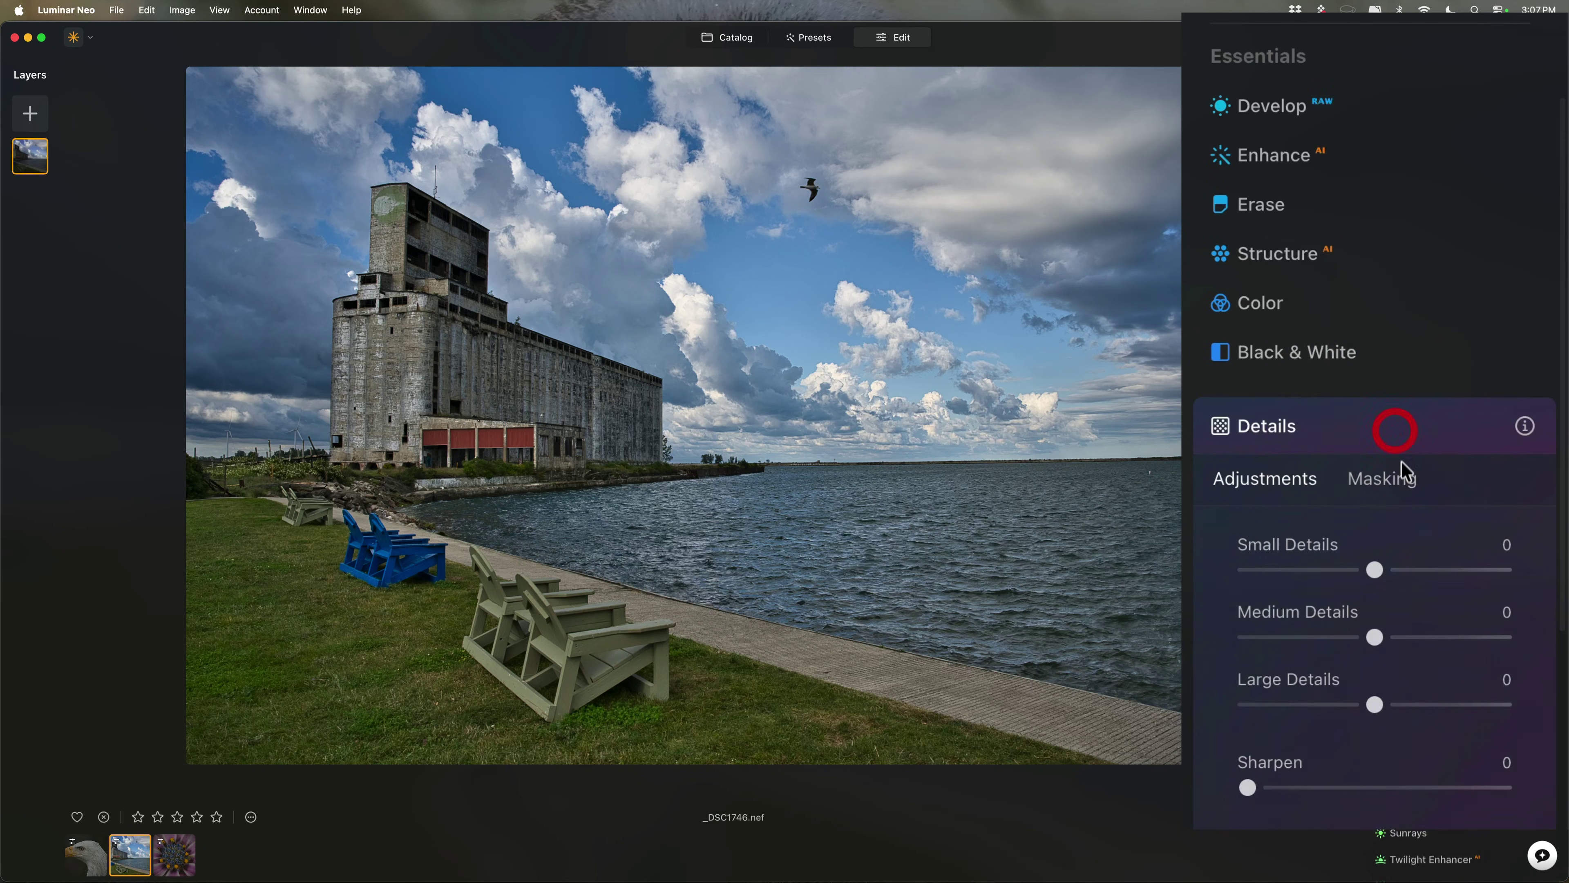
pyautogui.click(1385, 415)
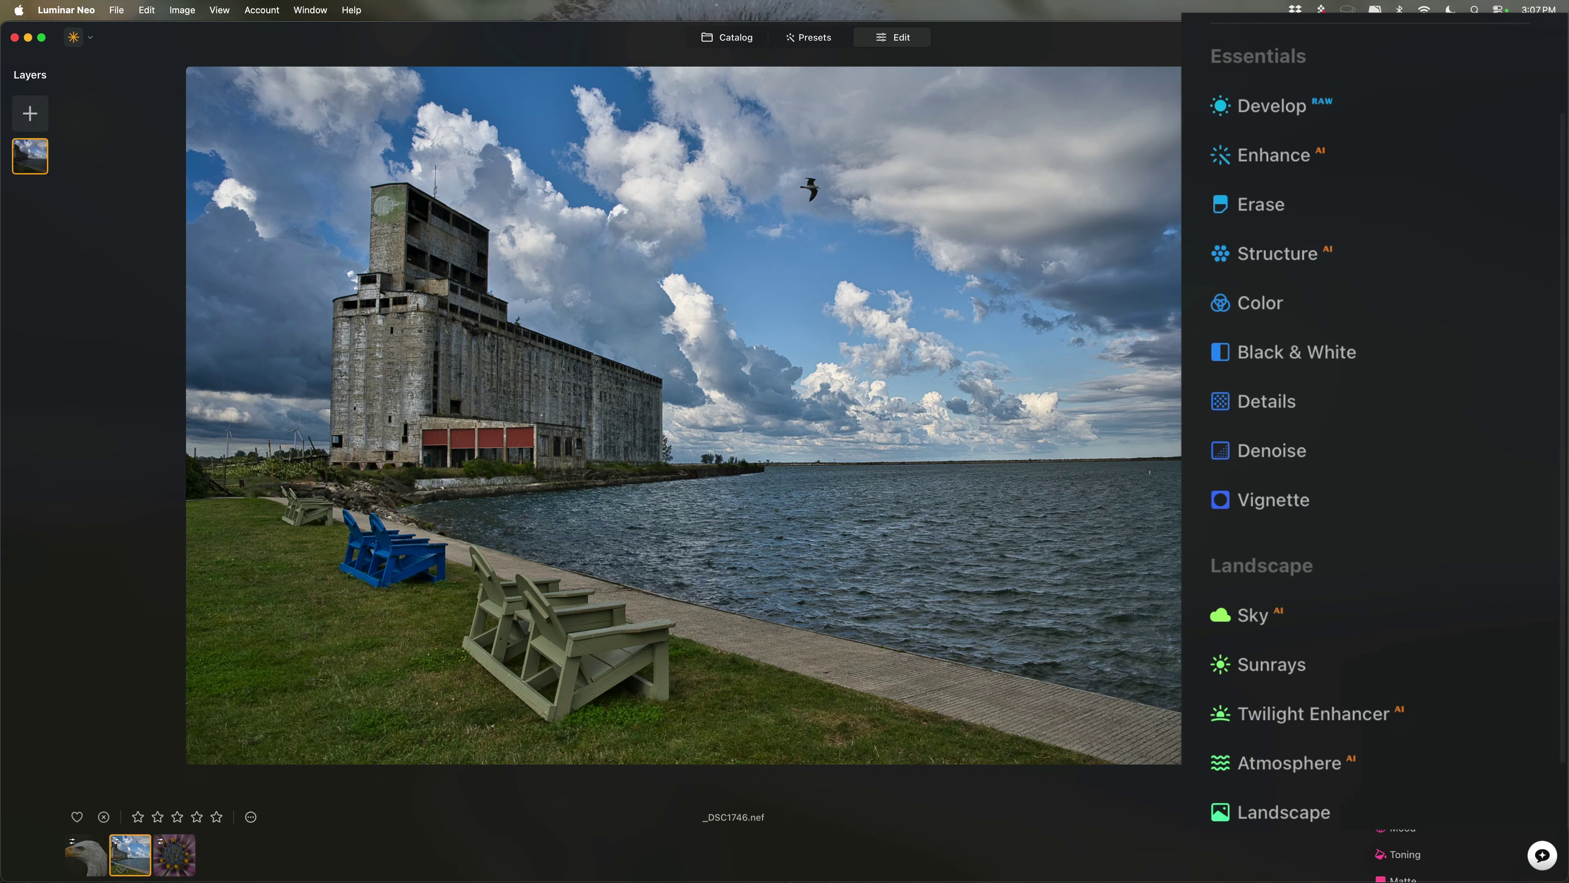
pyautogui.click(1303, 205)
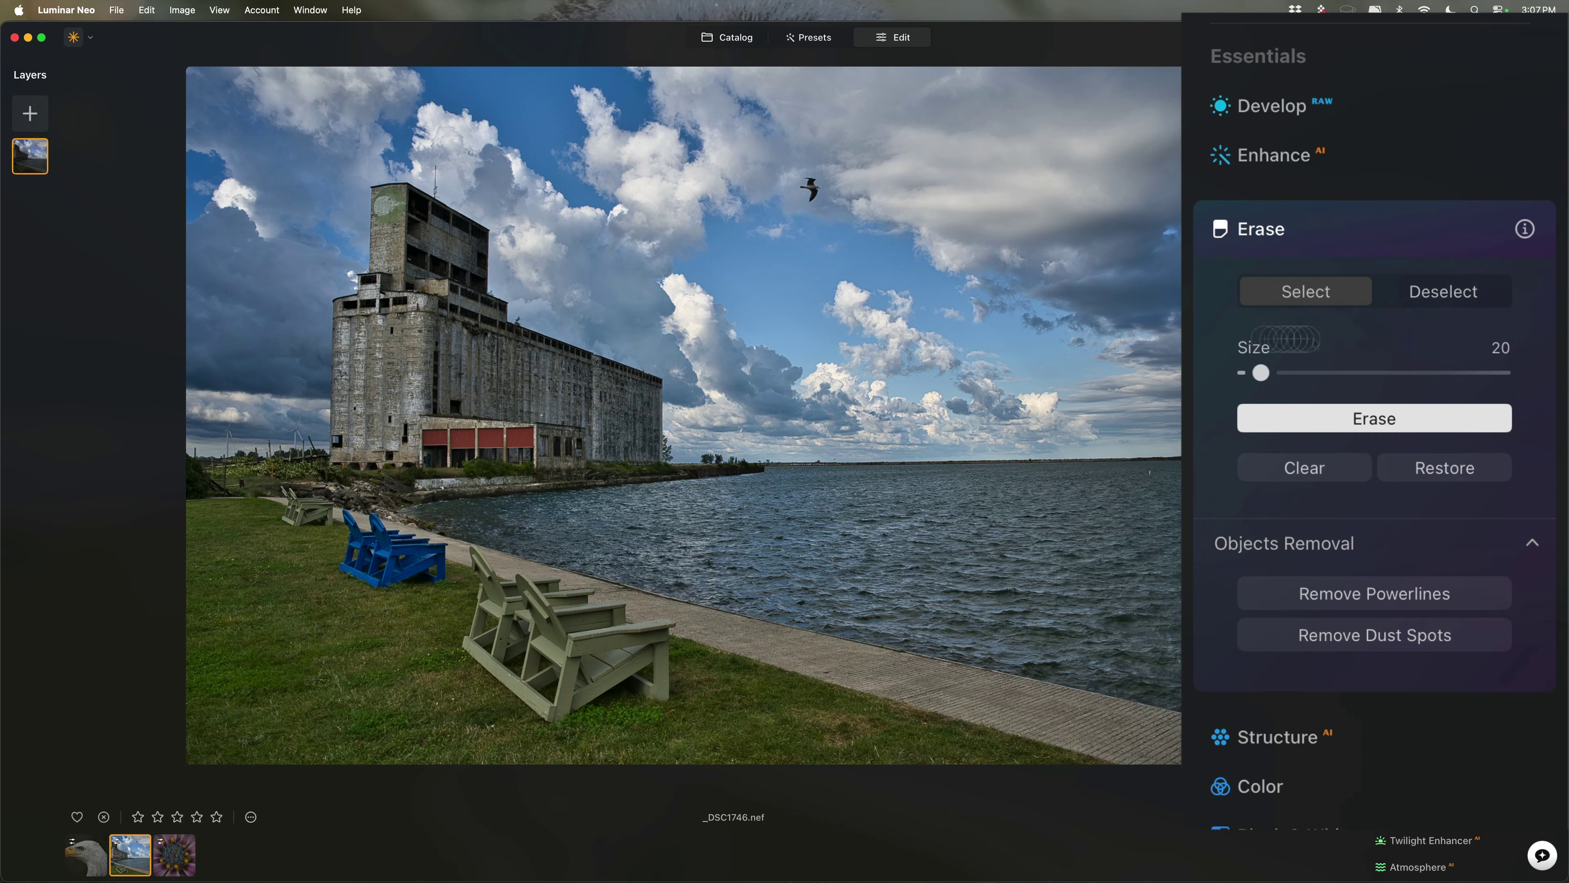
pyautogui.click(1351, 237)
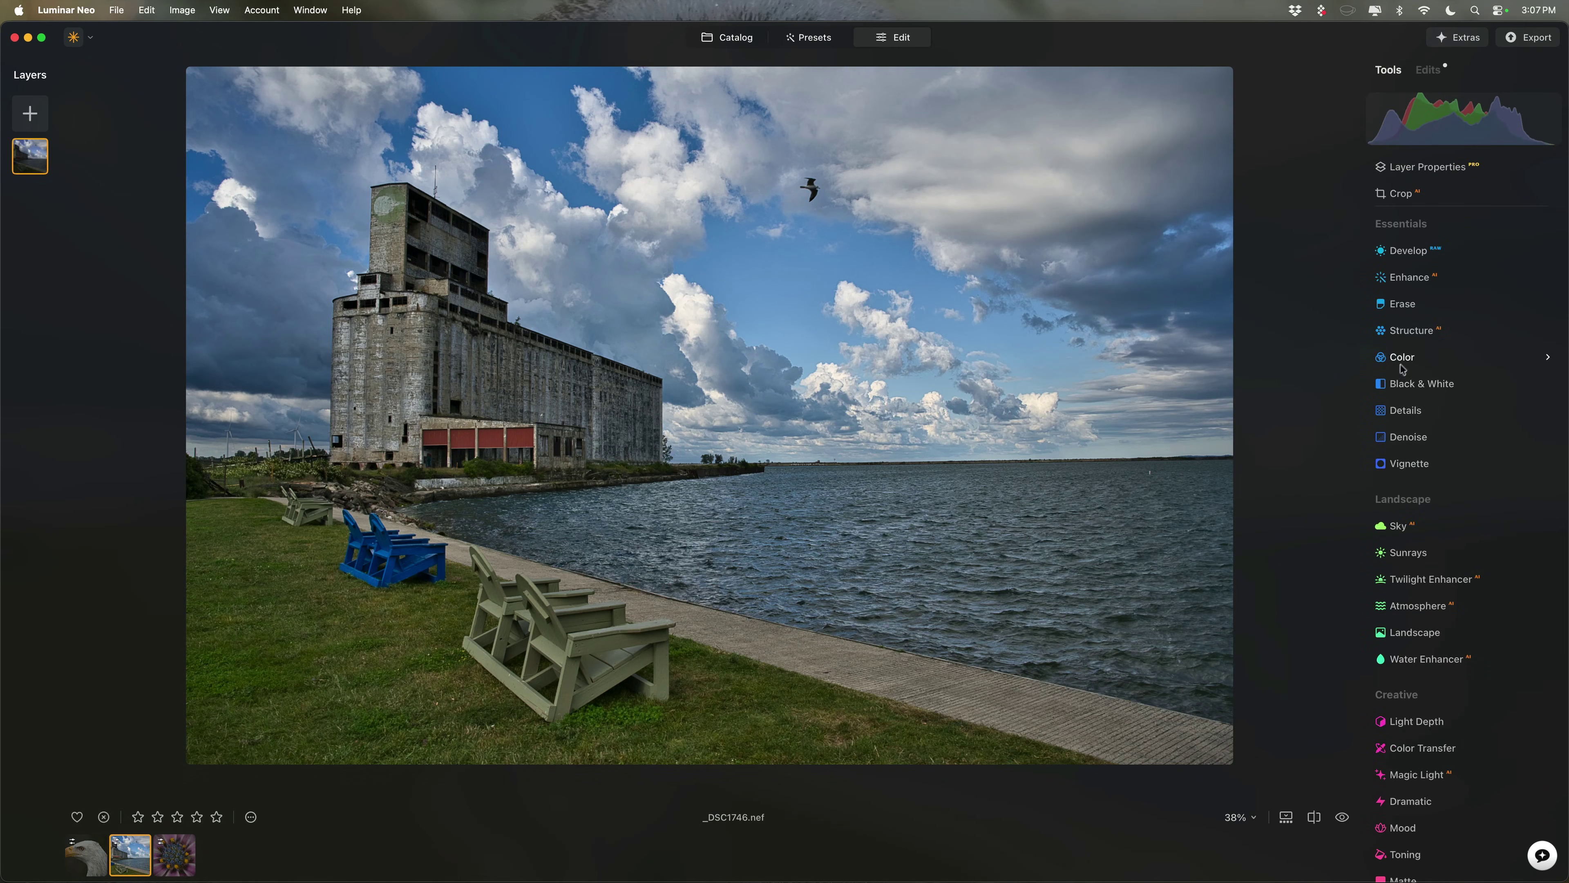
# - Start a brush mask for the Structure tool, with the brush in Paint mode
pyautogui.click(1417, 332)
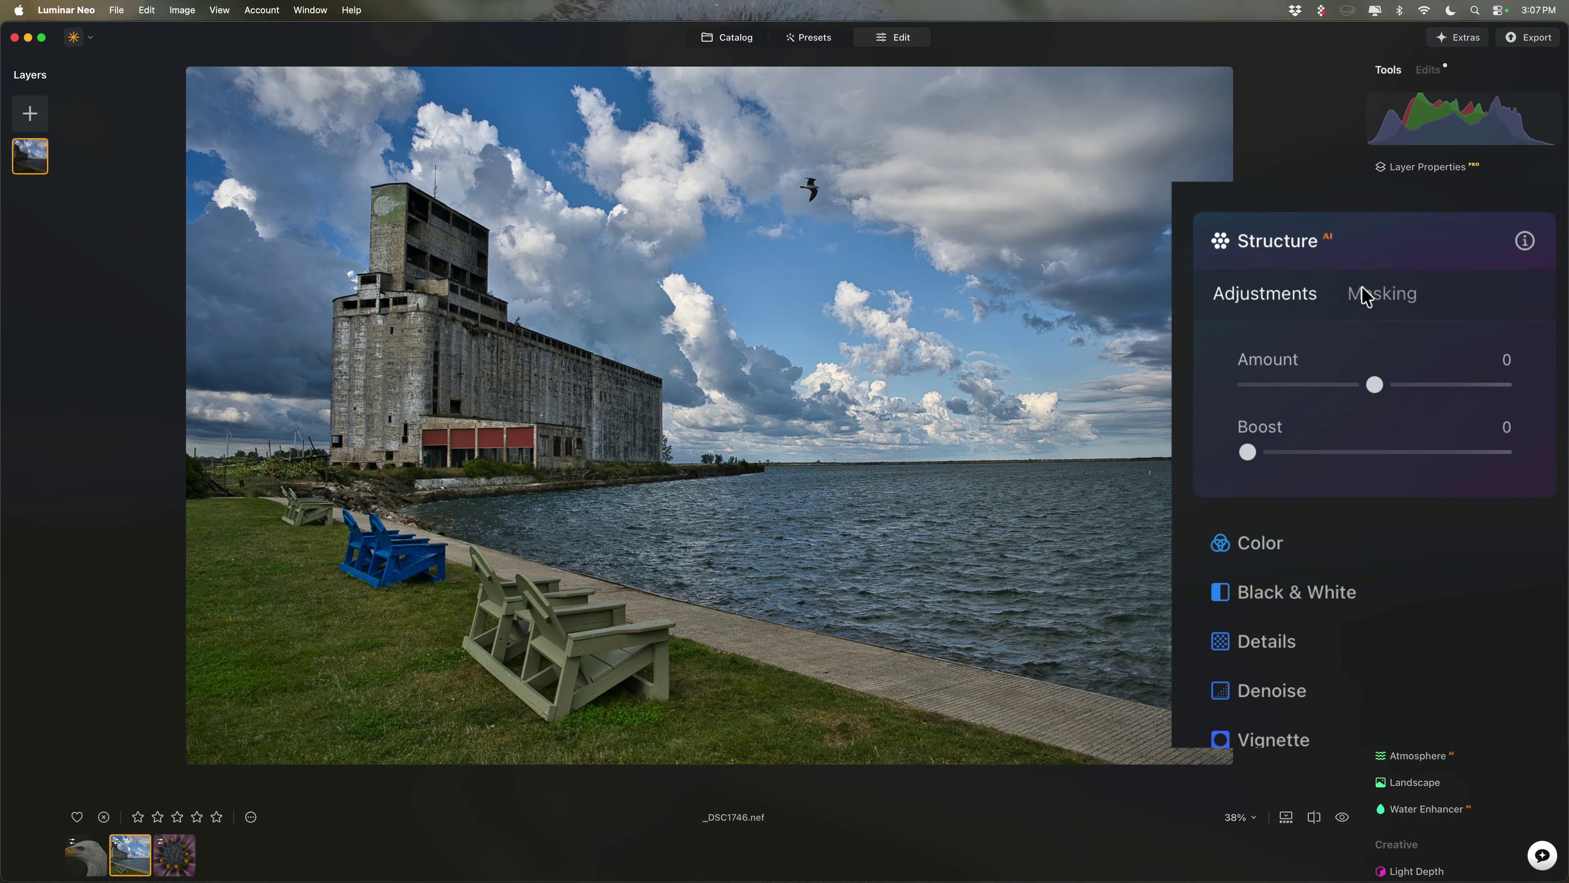
pyautogui.click(1455, 371)
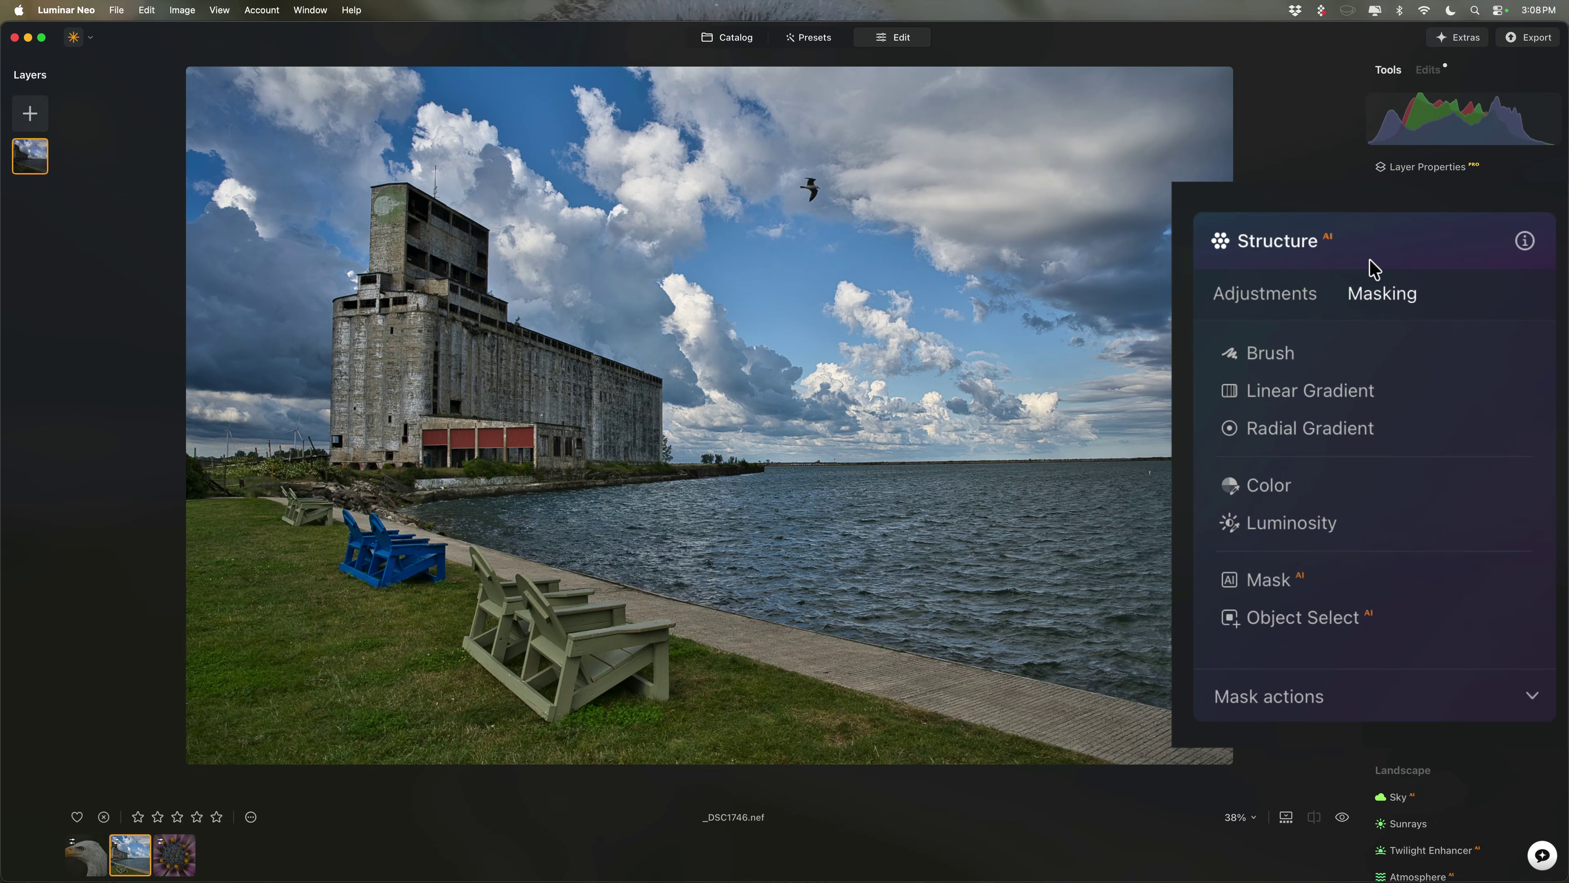
pyautogui.click(1292, 354)
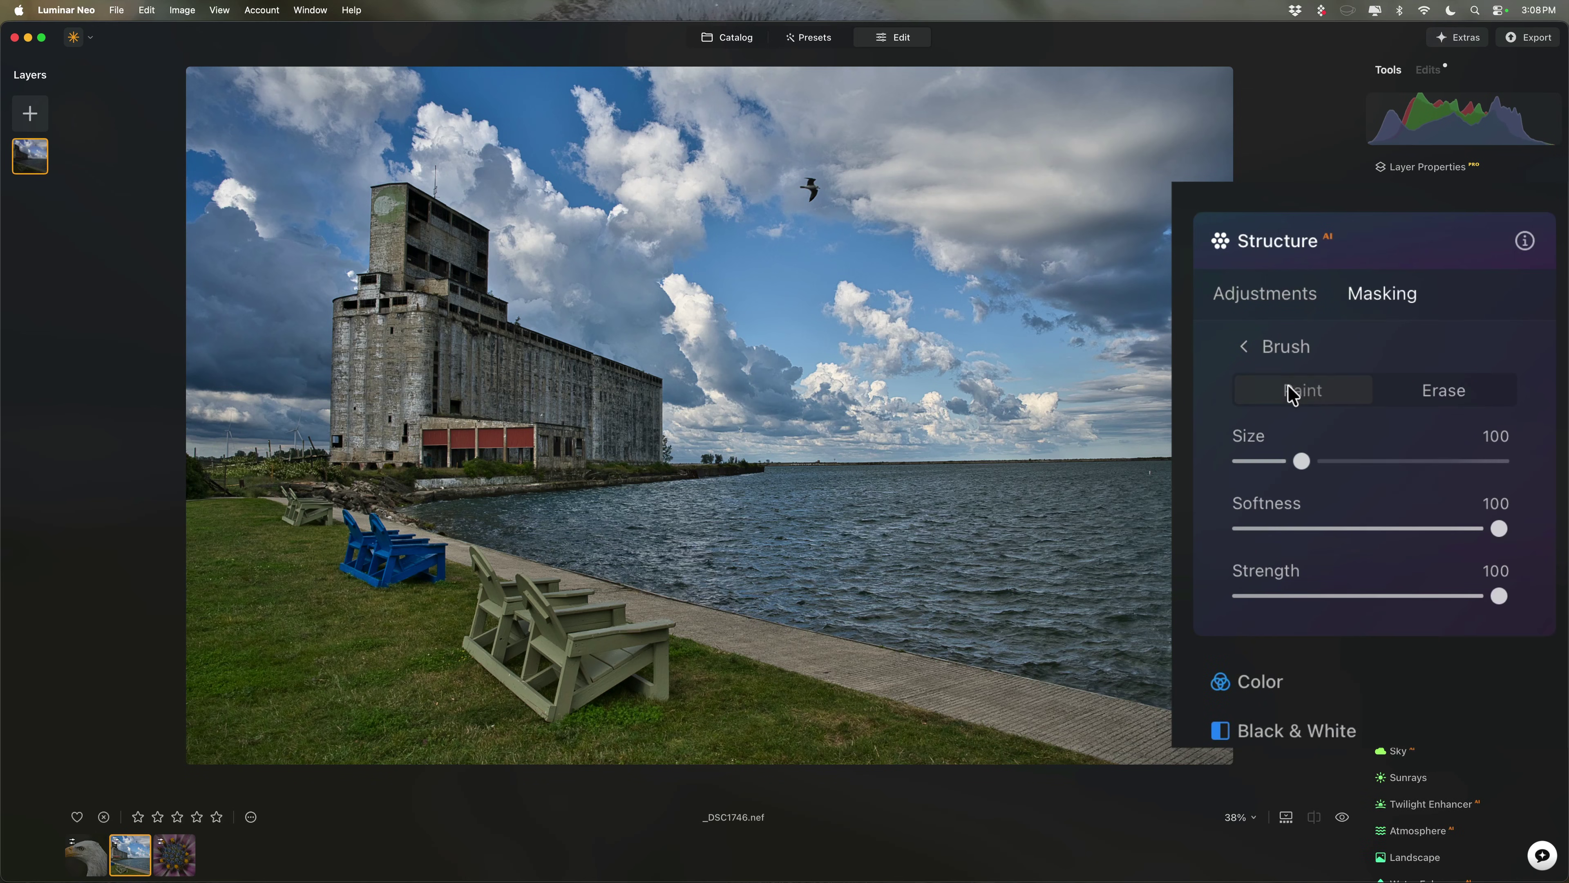
pyautogui.click(1303, 393)
pyautogui.click(1411, 391)
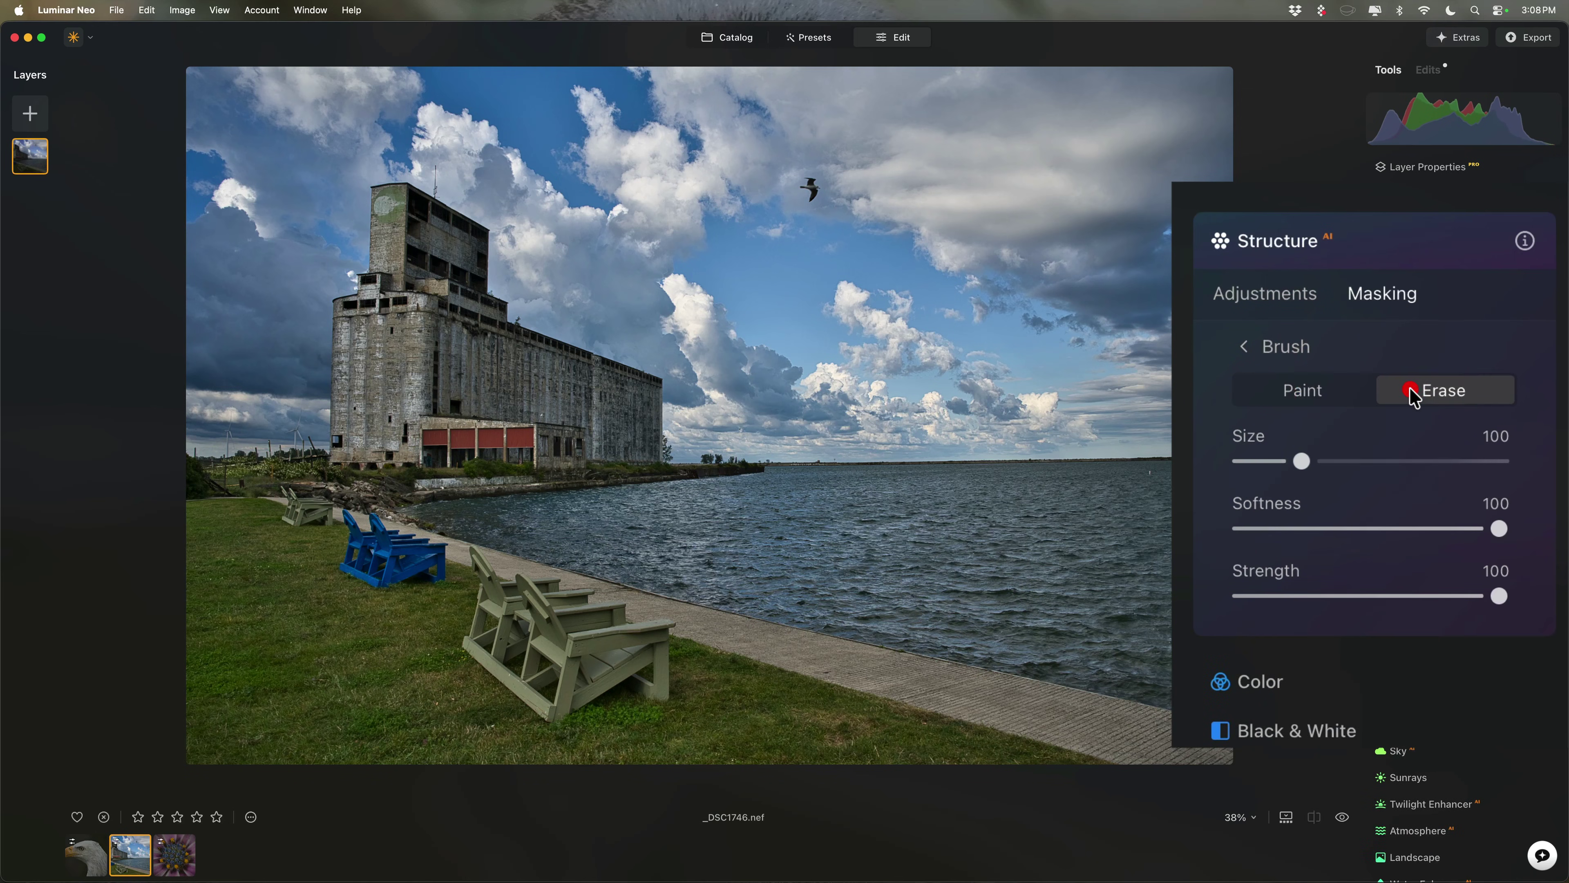
pyautogui.click(1336, 393)
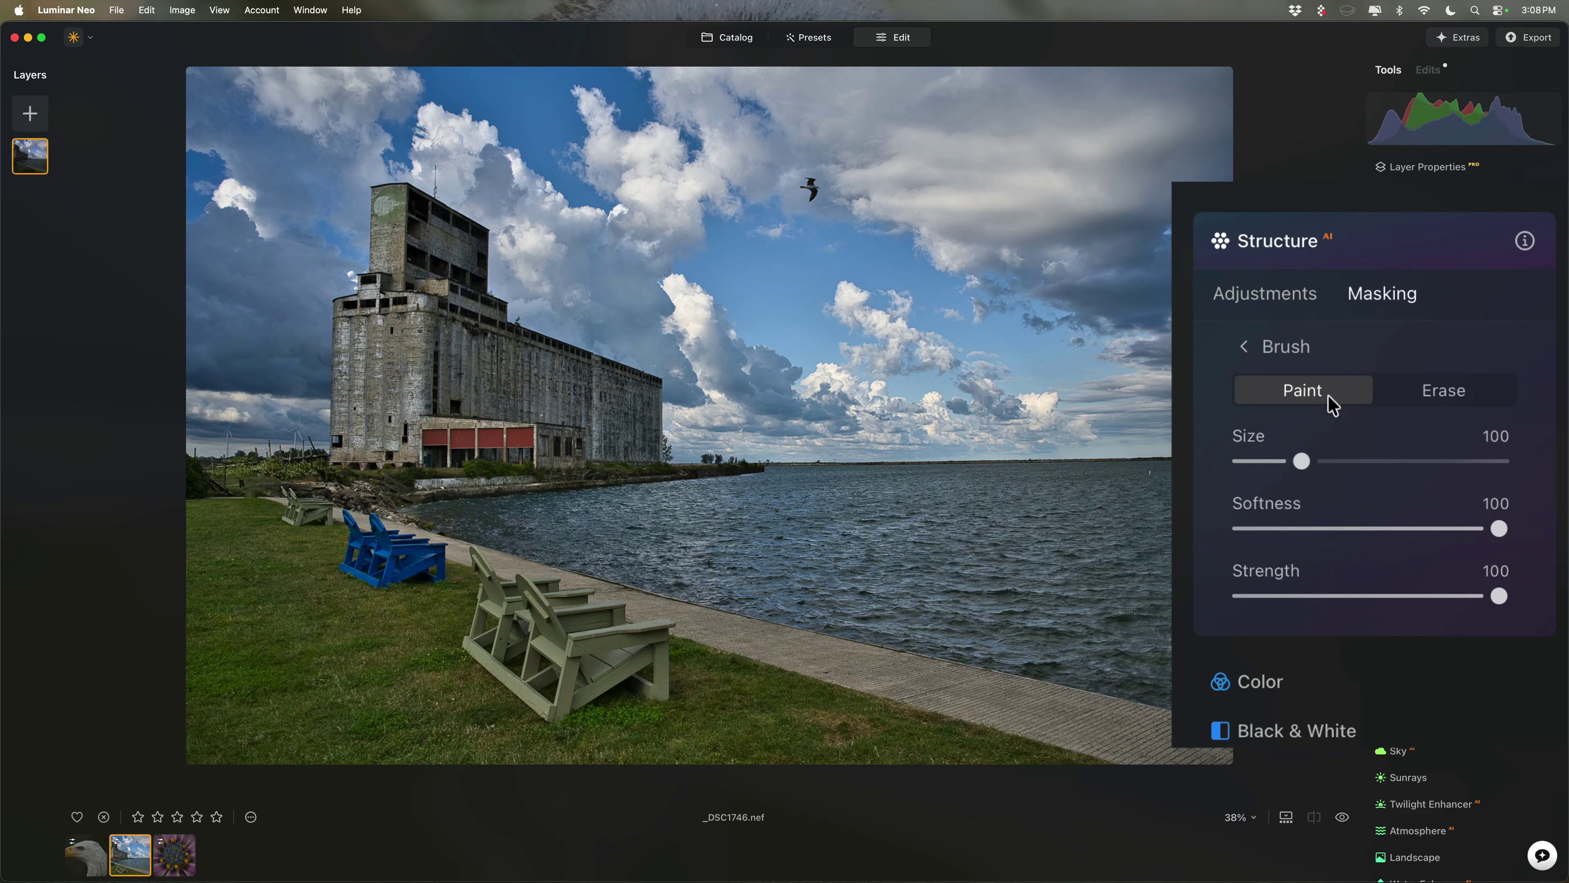
# - Adjust the mask brush size to 214, keeping softness and strength at 100
pyautogui.moveTo(1298, 463)
pyautogui.mouseDown()
pyautogui.moveTo(1395, 461)
pyautogui.moveTo(1299, 462)
pyautogui.mouseUp()
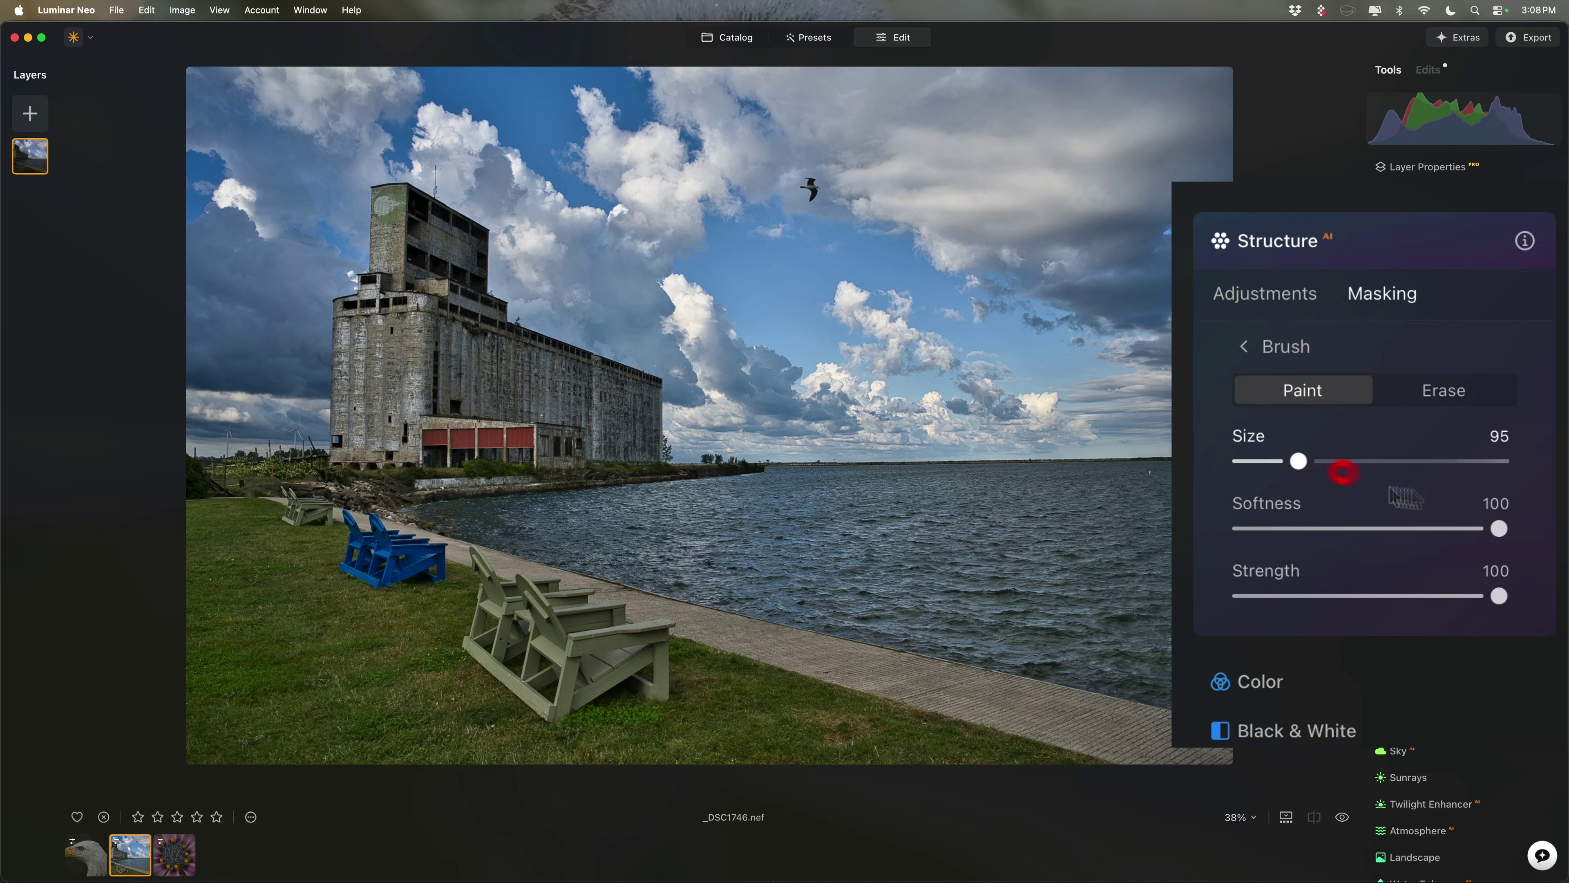
pyautogui.moveTo(1500, 529)
pyautogui.mouseDown()
pyautogui.moveTo(1304, 529)
pyautogui.moveTo(1519, 541)
pyautogui.moveTo(1513, 561)
pyautogui.moveTo(1402, 596)
pyautogui.moveTo(1542, 596)
pyautogui.moveTo(1505, 568)
pyautogui.mouseUp()
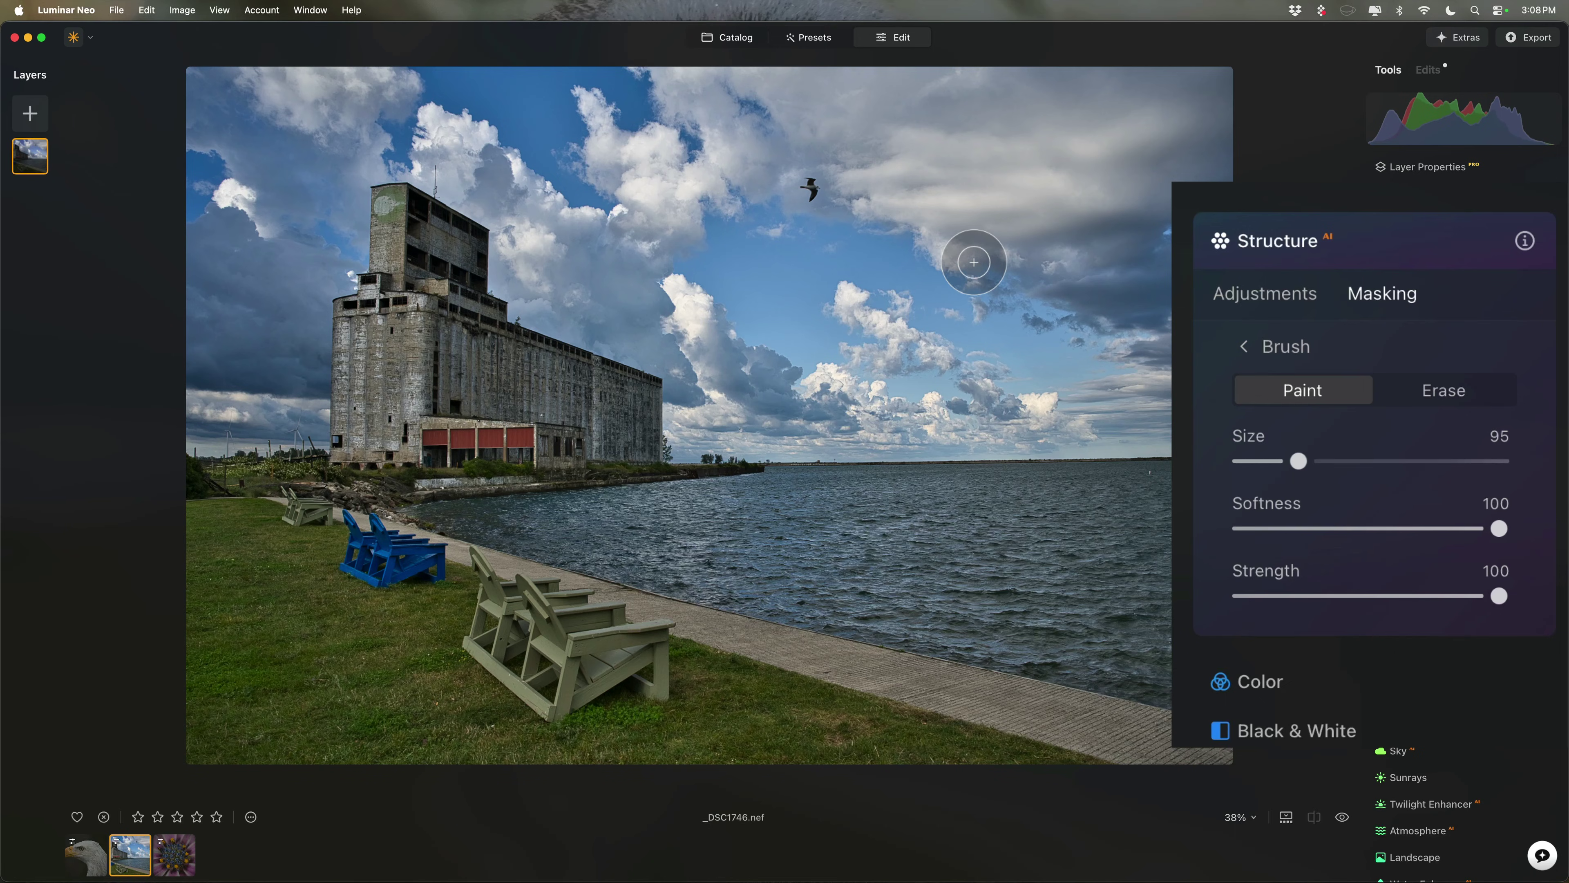
pyautogui.press('[')
pyautogui.press('[')
pyautogui.press('[')
pyautogui.press('[')
pyautogui.press('[')
pyautogui.press('[')
pyautogui.press('[')
pyautogui.press('[')
pyautogui.press('[')
pyautogui.press('[')
pyautogui.press(']')
pyautogui.press(']')
pyautogui.press(']')
pyautogui.press(']')
pyautogui.press(']')
pyautogui.press(']')
pyautogui.press(']')
pyautogui.press(']')
pyautogui.press(']')
pyautogui.press(']')
pyautogui.press(']')
pyautogui.press(']')
pyautogui.press(']')
pyautogui.press(']')
pyautogui.press(']')
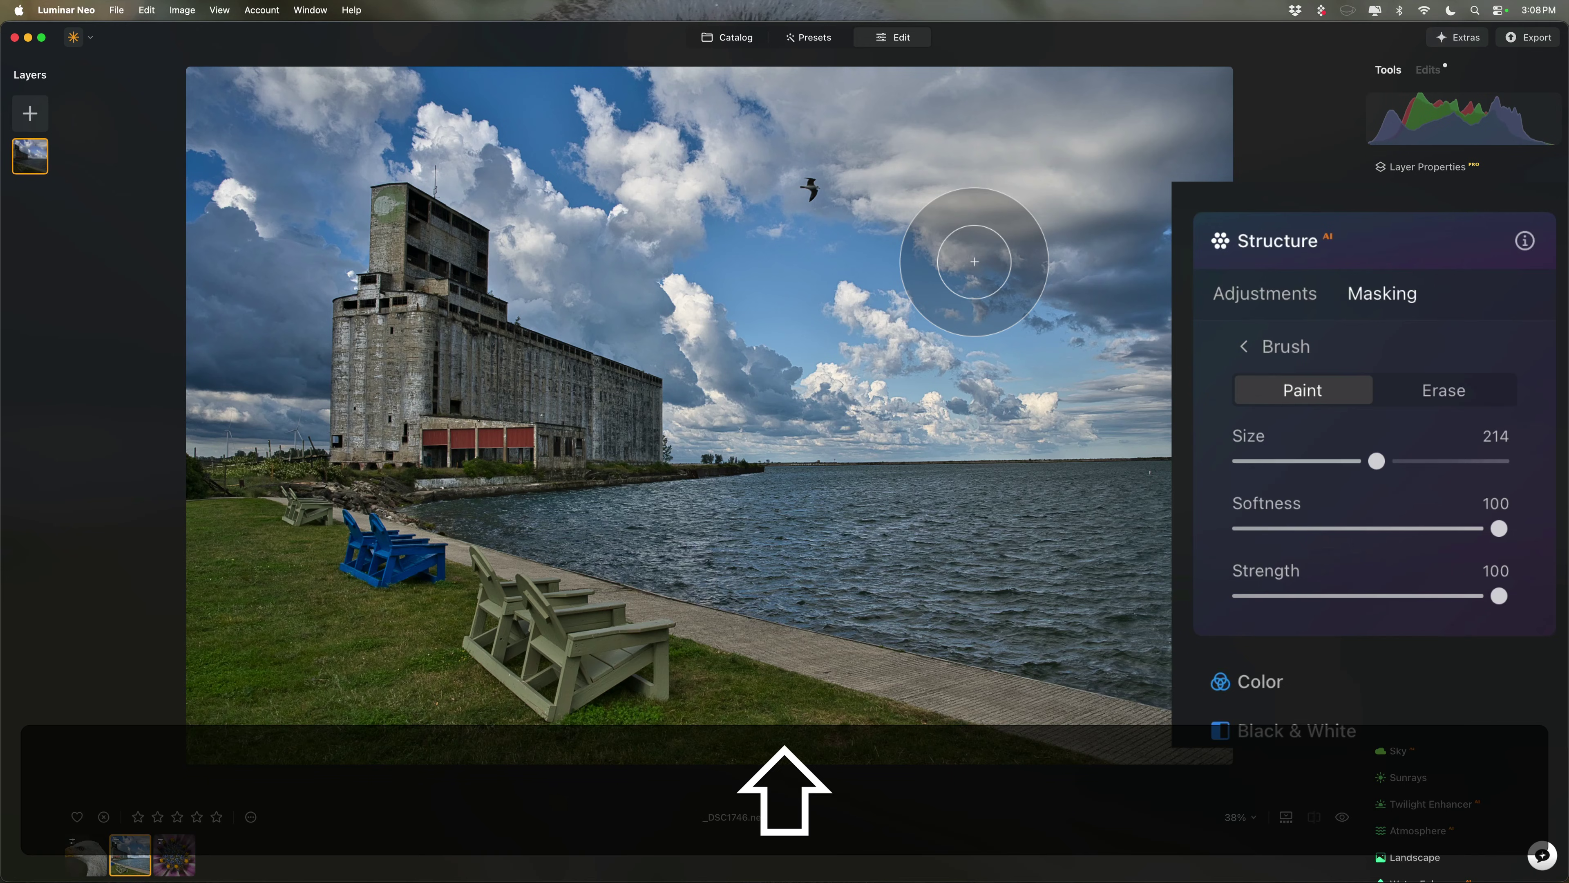
# - Lower the mask brush's softness, and restore it to 100
pyautogui.hotkey('shift', '[')
pyautogui.hotkey('shift', '[')
pyautogui.hotkey('shift', '[')
pyautogui.hotkey('shift', '[')
pyautogui.hotkey('shift', '[')
pyautogui.hotkey('shift', '[')
pyautogui.hotkey('shift', ']')
pyautogui.hotkey('shift', ']')
pyautogui.hotkey('shift', ']')
pyautogui.hotkey('shift', ']')
pyautogui.hotkey('shift', ']')
pyautogui.hotkey('shift', ']')
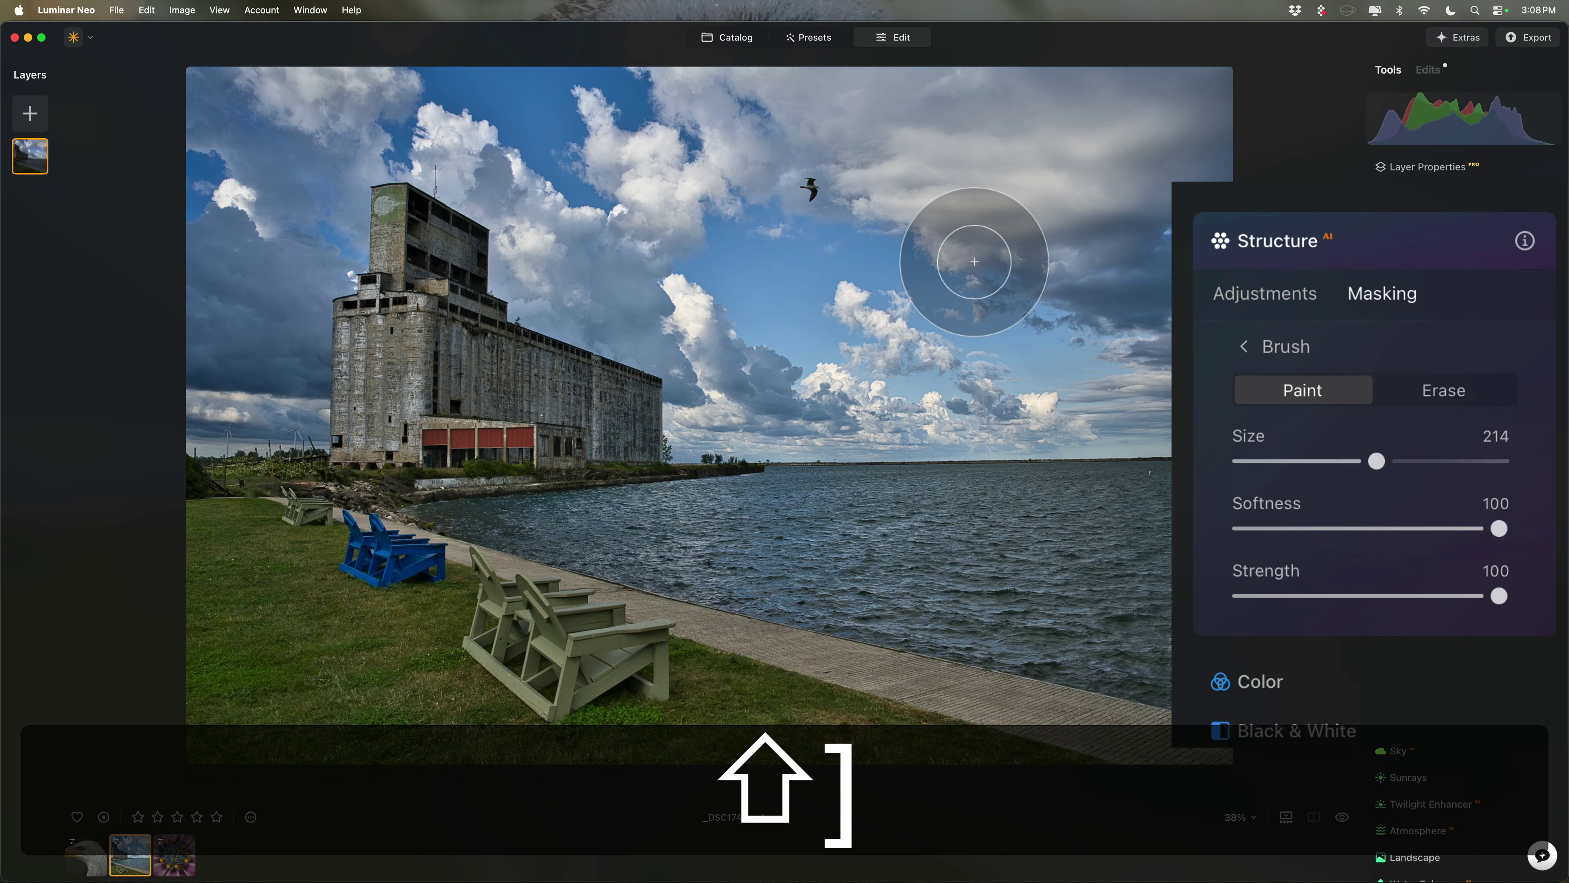
# - Enlarge the brush to 262 and paint the Structure mask over the open sky above the water
pyautogui.press(']')
pyautogui.press(']')
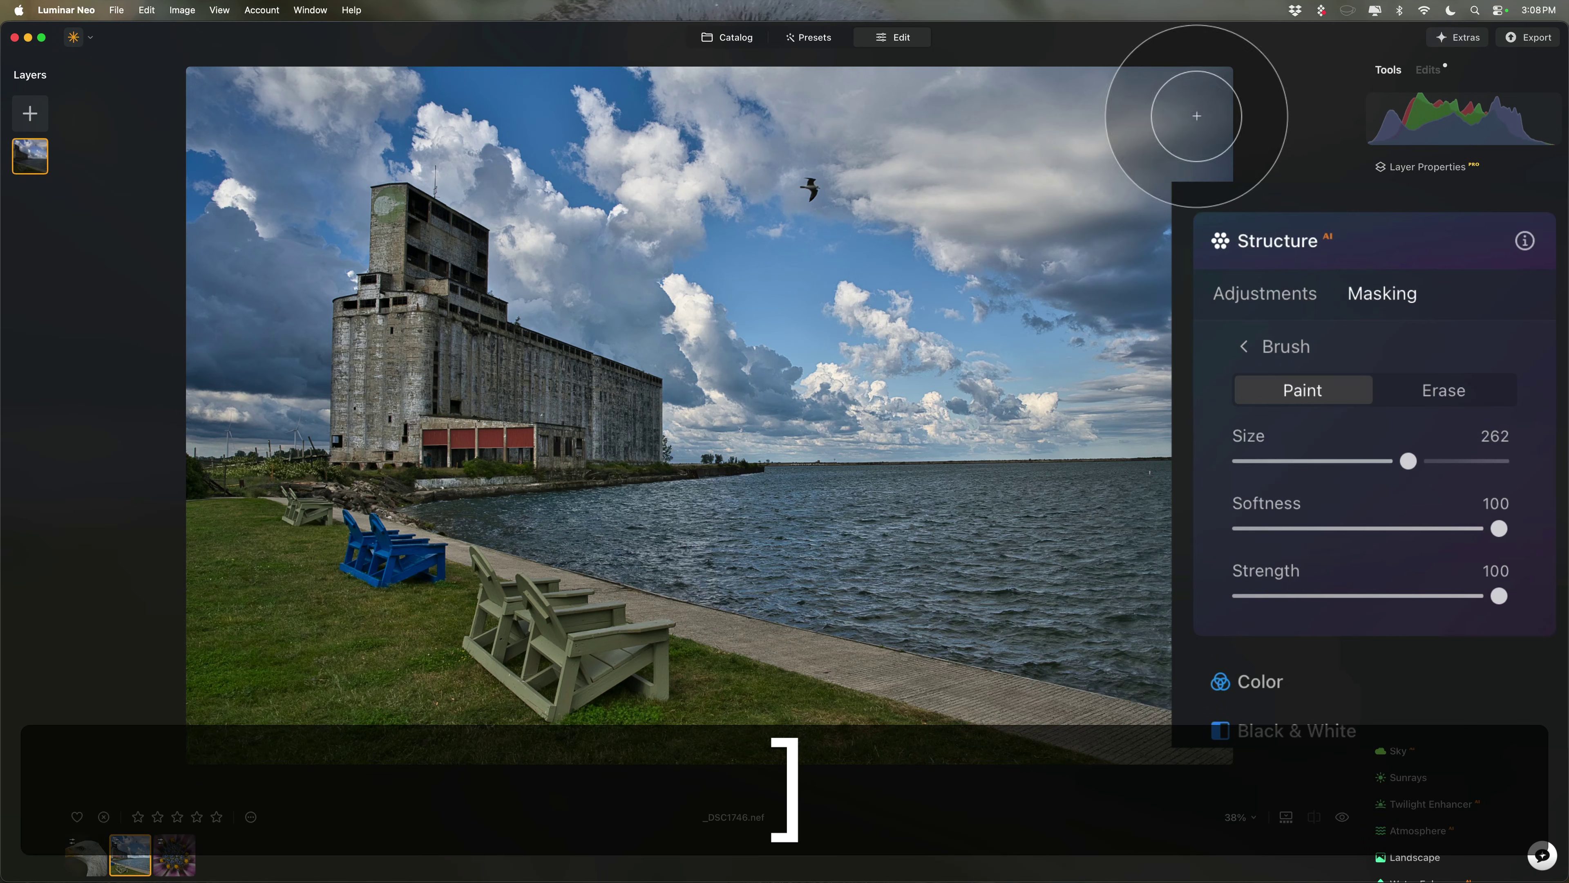
pyautogui.moveTo(1142, 105)
pyautogui.mouseDown()
pyautogui.moveTo(597, 128)
pyautogui.moveTo(653, 167)
pyautogui.moveTo(1184, 192)
pyautogui.moveTo(806, 185)
pyautogui.moveTo(771, 205)
pyautogui.moveTo(1225, 228)
pyautogui.mouseUp()
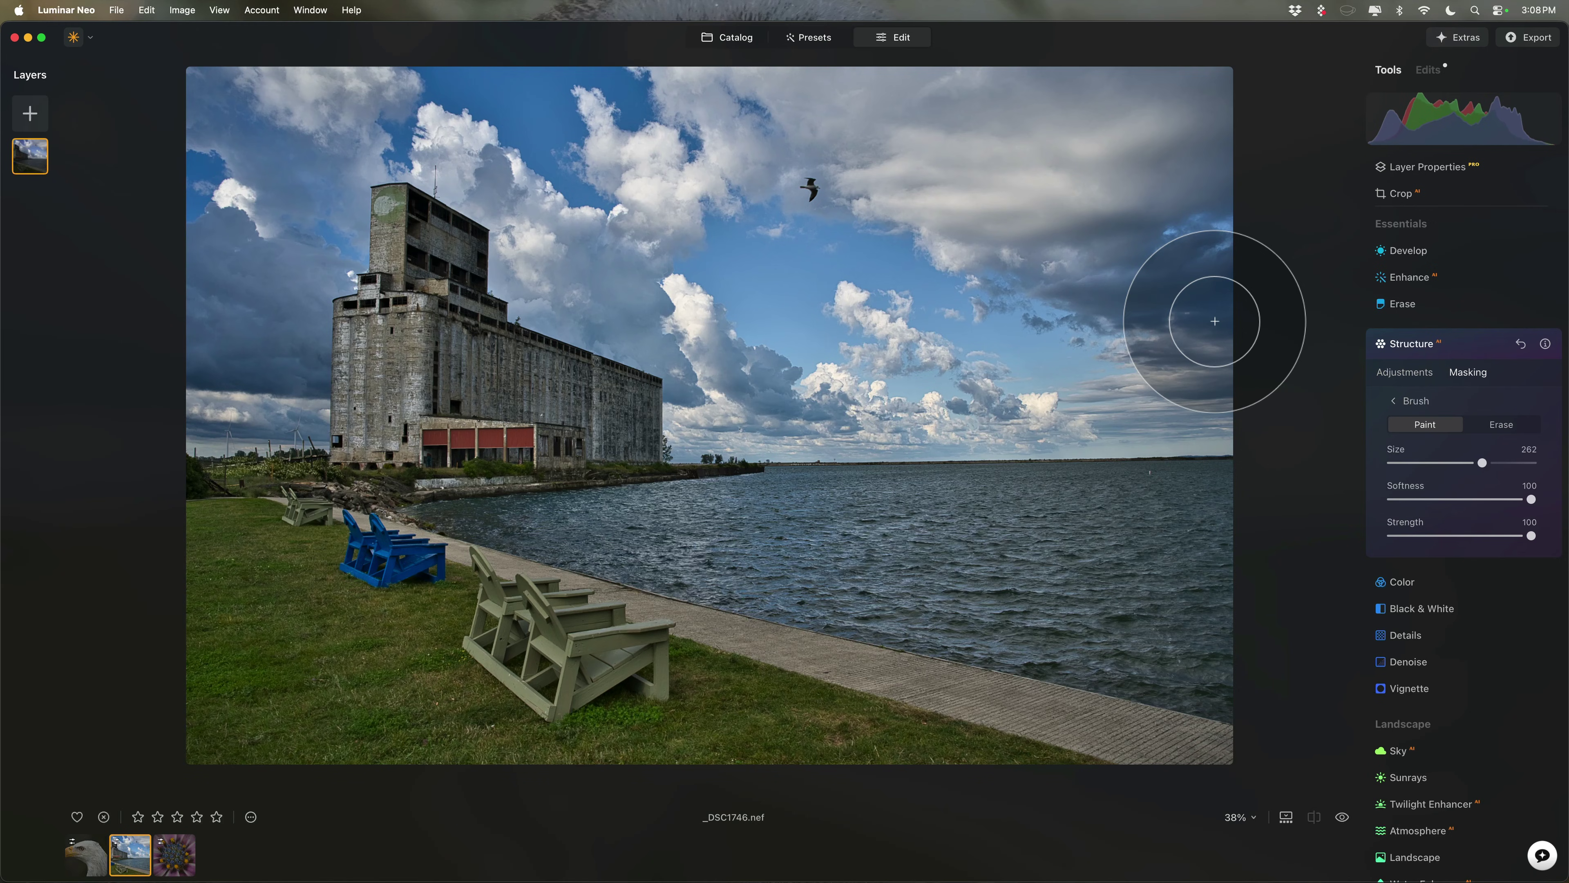
pyautogui.moveTo(1214, 321)
pyautogui.mouseDown()
pyautogui.moveTo(1008, 173)
pyautogui.moveTo(818, 169)
pyautogui.moveTo(976, 203)
pyautogui.moveTo(975, 259)
pyautogui.moveTo(898, 279)
pyautogui.moveTo(779, 274)
pyautogui.moveTo(904, 276)
pyautogui.moveTo(932, 310)
pyautogui.moveTo(1132, 341)
pyautogui.moveTo(1049, 351)
pyautogui.moveTo(1174, 352)
pyautogui.moveTo(902, 335)
pyautogui.moveTo(784, 252)
pyautogui.mouseUp()
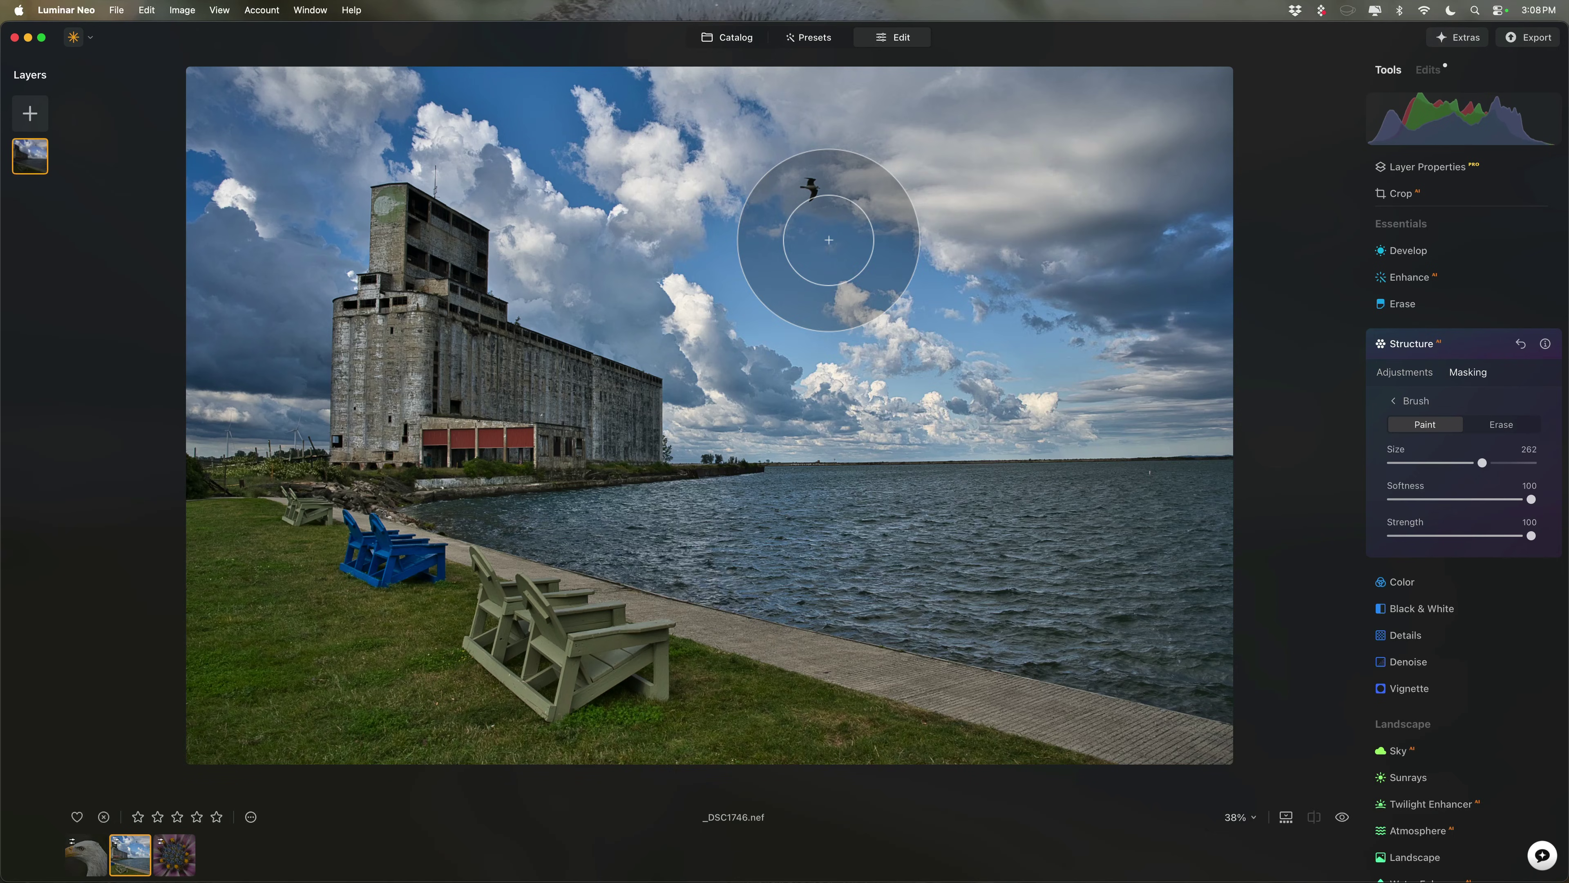
# - Show the mask overlay, reduce the brush size to 142, and paint the remaining sky around the concrete building
pyautogui.press('/')
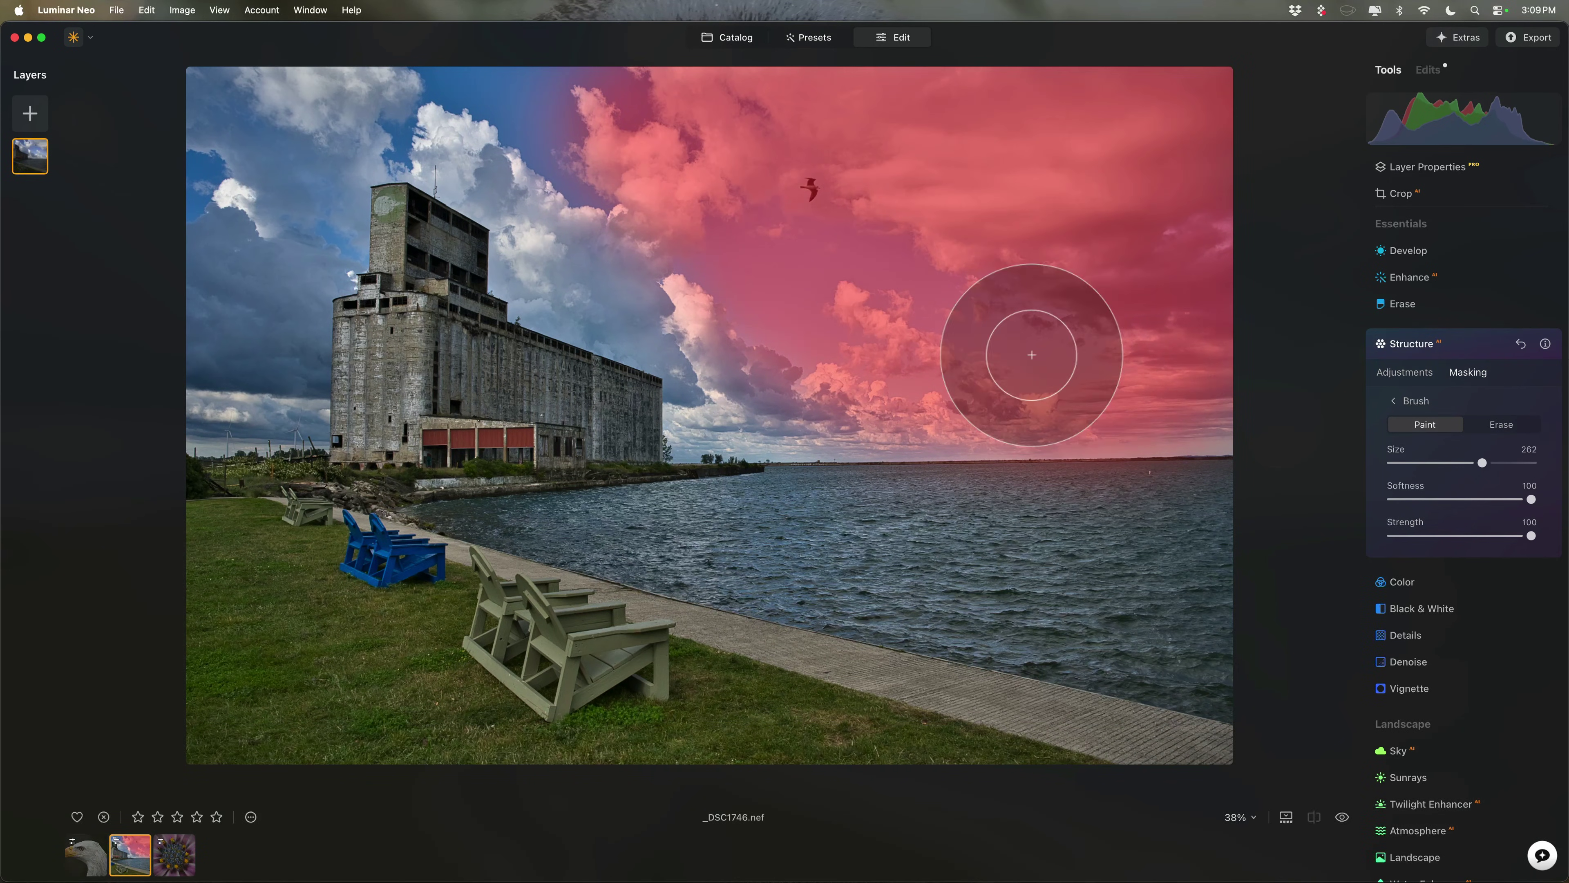
pyautogui.press('[')
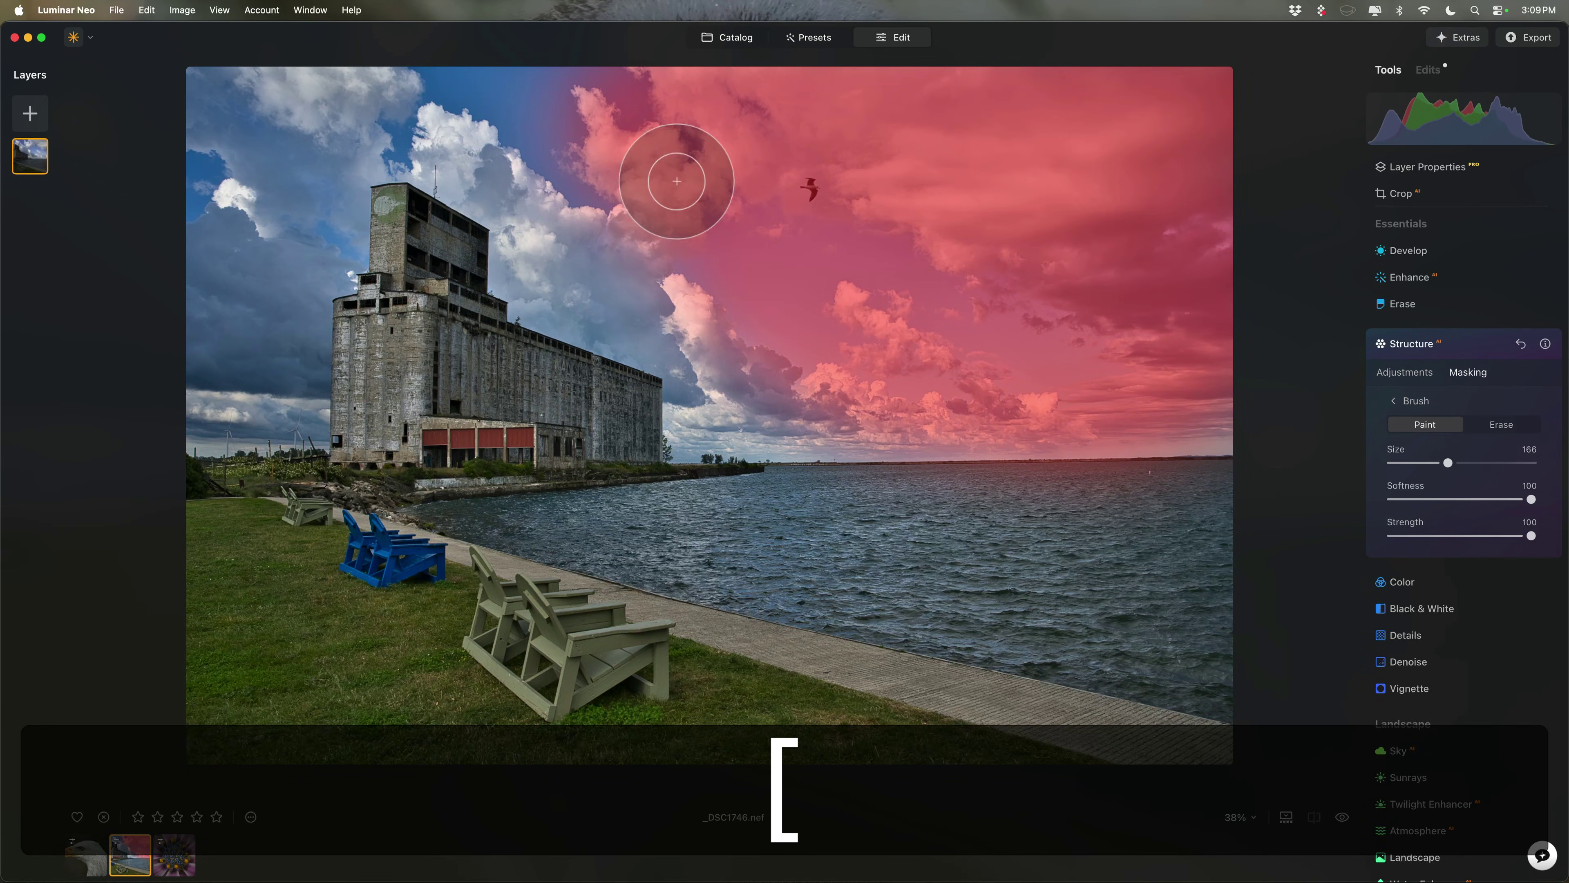
pyautogui.press('[')
pyautogui.moveTo(652, 130)
pyautogui.mouseDown()
pyautogui.moveTo(565, 90)
pyautogui.moveTo(673, 87)
pyautogui.moveTo(184, 101)
pyautogui.moveTo(208, 385)
pyautogui.moveTo(270, 416)
pyautogui.moveTo(220, 414)
pyautogui.moveTo(283, 409)
pyautogui.moveTo(271, 221)
pyautogui.moveTo(246, 252)
pyautogui.moveTo(251, 265)
pyautogui.moveTo(308, 228)
pyautogui.moveTo(313, 248)
pyautogui.moveTo(326, 189)
pyautogui.moveTo(323, 251)
pyautogui.moveTo(324, 167)
pyautogui.moveTo(357, 154)
pyautogui.moveTo(426, 150)
pyautogui.moveTo(532, 199)
pyautogui.moveTo(525, 280)
pyautogui.moveTo(689, 333)
pyautogui.moveTo(702, 423)
pyautogui.moveTo(951, 409)
pyautogui.moveTo(1041, 349)
pyautogui.mouseUp()
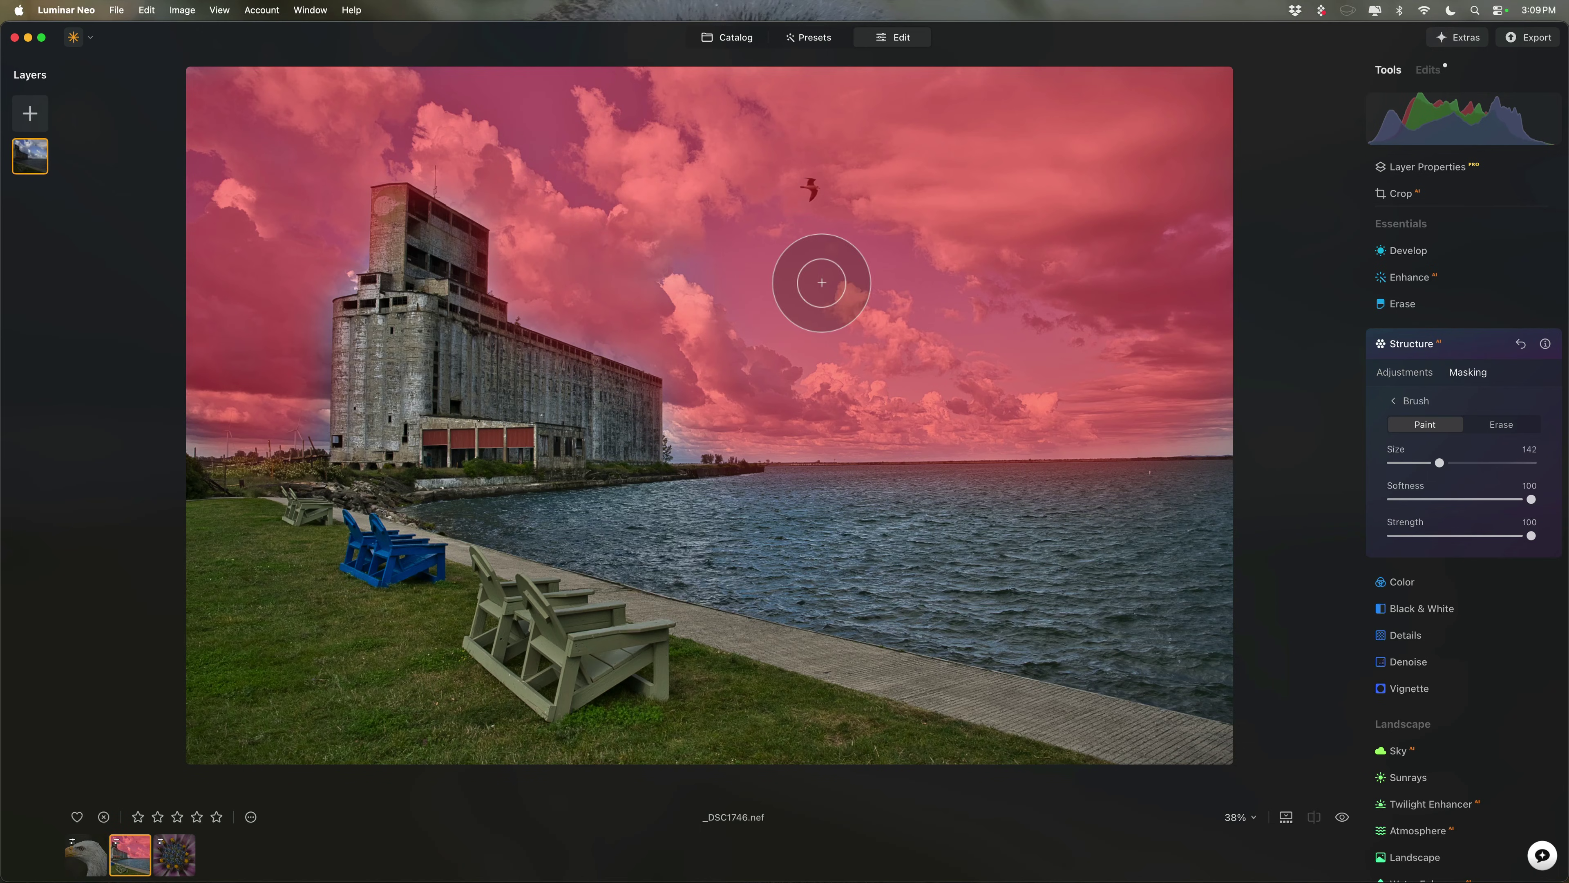
# - Paint a mask stroke onto the water, erase it from the mask, and return the brush to Paint mode
pyautogui.moveTo(1002, 480); pyautogui.dragTo(1124, 593)
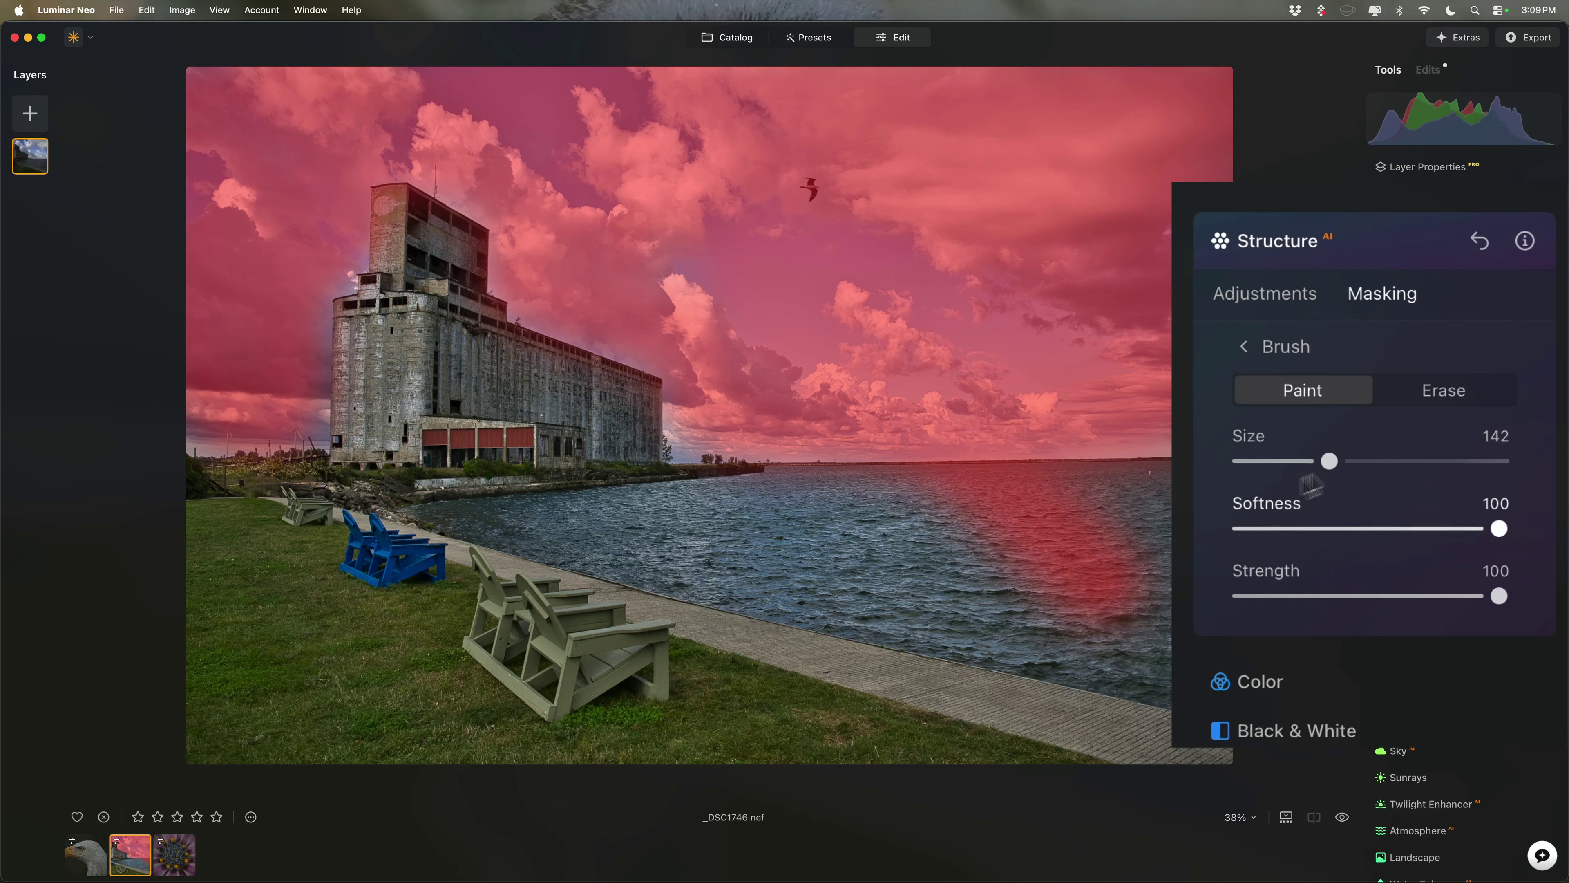
pyautogui.click(1413, 392)
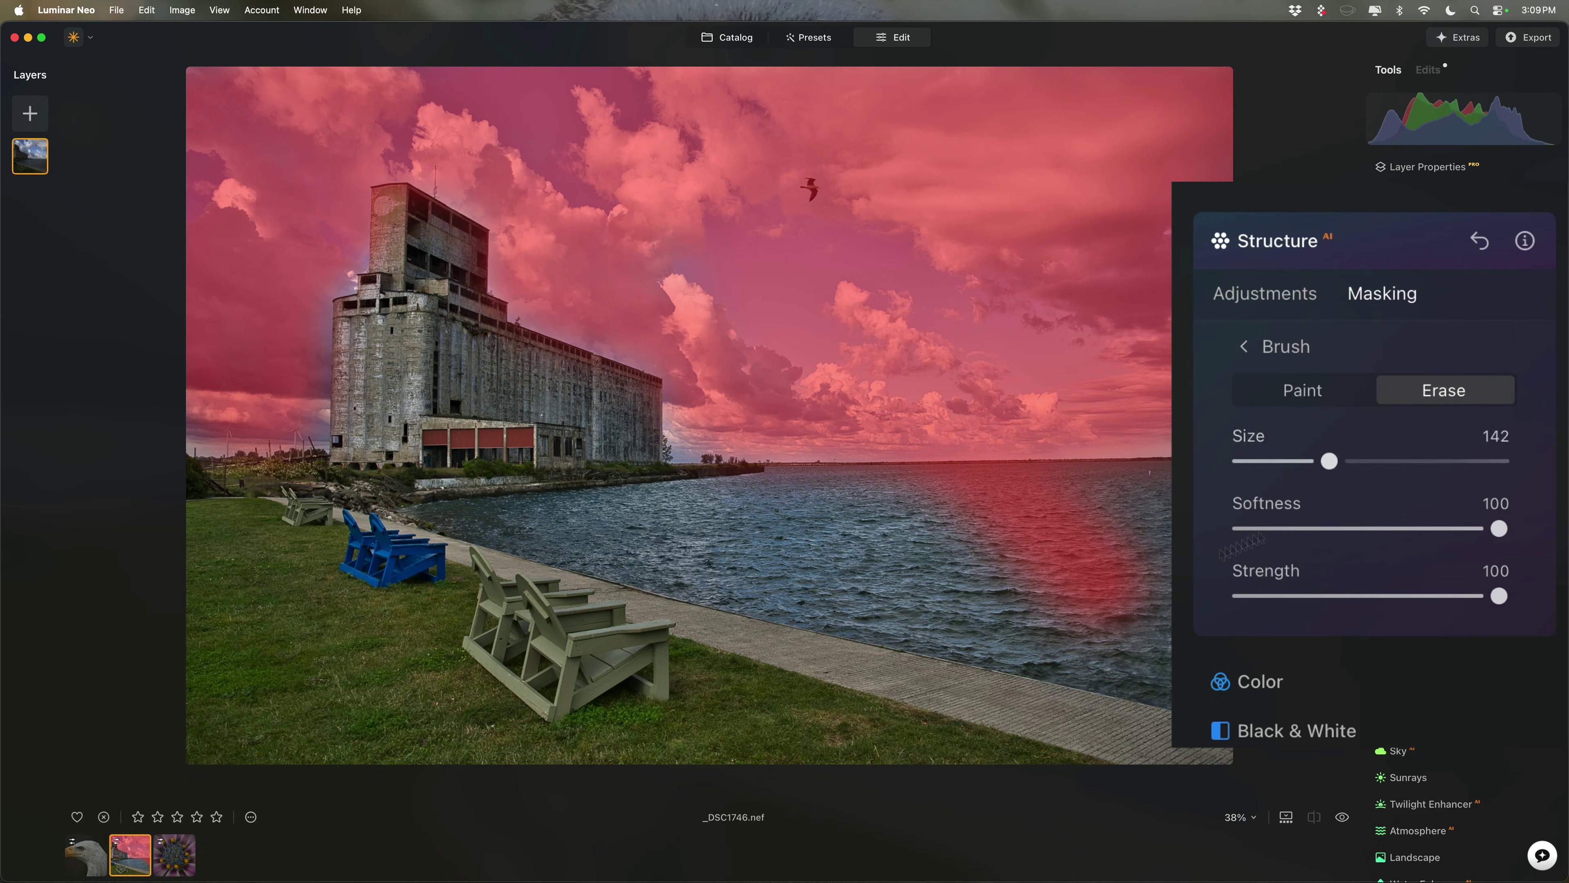
pyautogui.moveTo(1112, 608)
pyautogui.mouseDown()
pyautogui.moveTo(1180, 577)
pyautogui.moveTo(1109, 552)
pyautogui.moveTo(778, 525)
pyautogui.moveTo(1152, 525)
pyautogui.moveTo(946, 525)
pyautogui.moveTo(999, 529)
pyautogui.mouseUp()
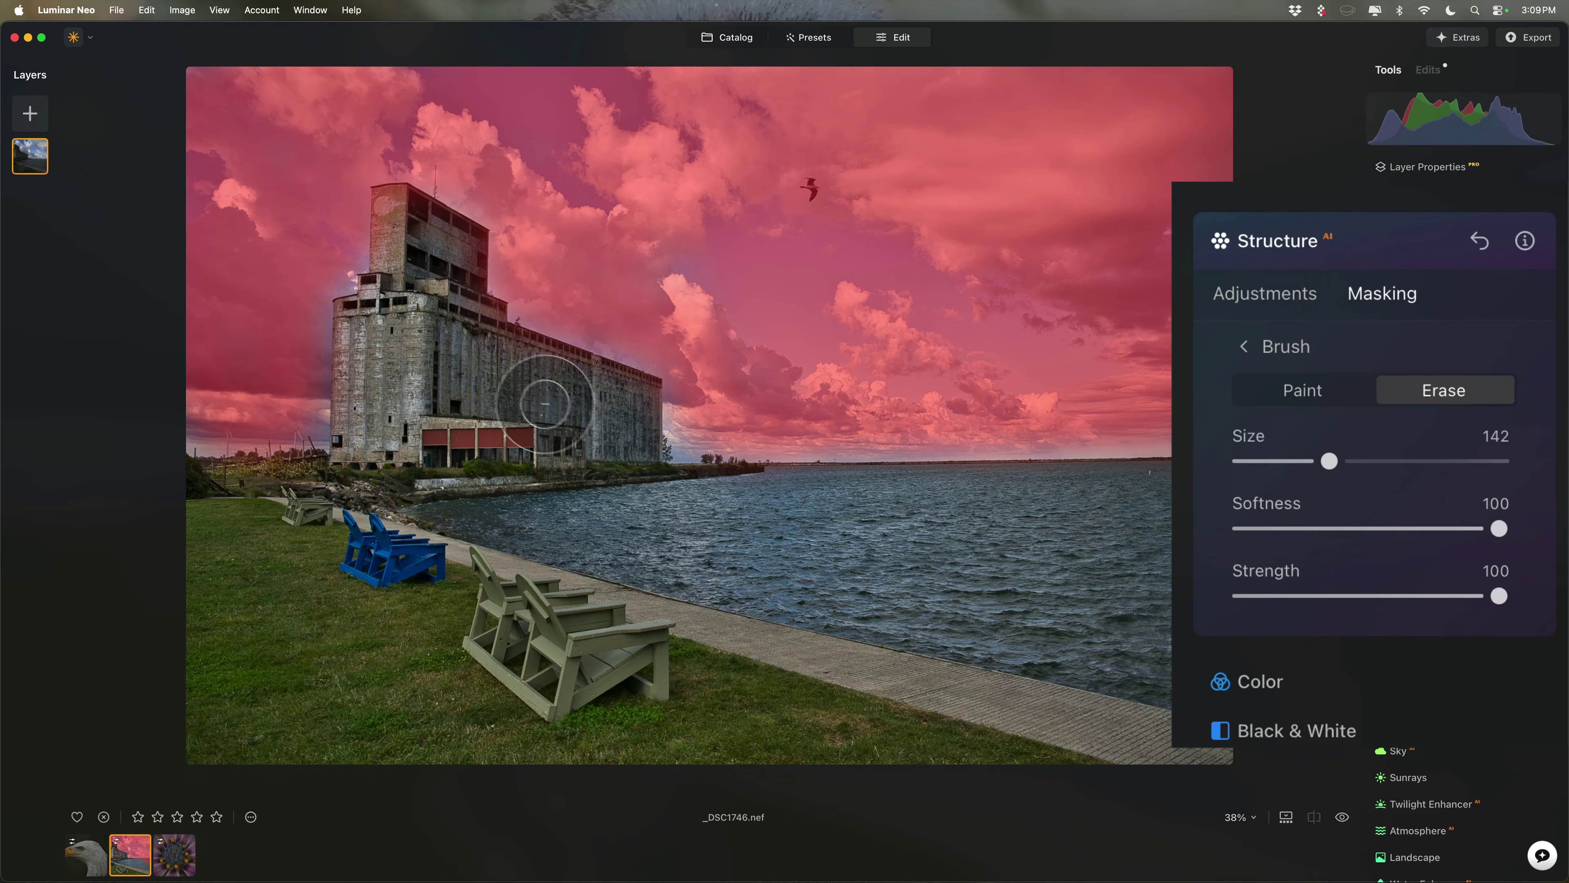
pyautogui.moveTo(450, 435); pyautogui.dragTo(458, 435)
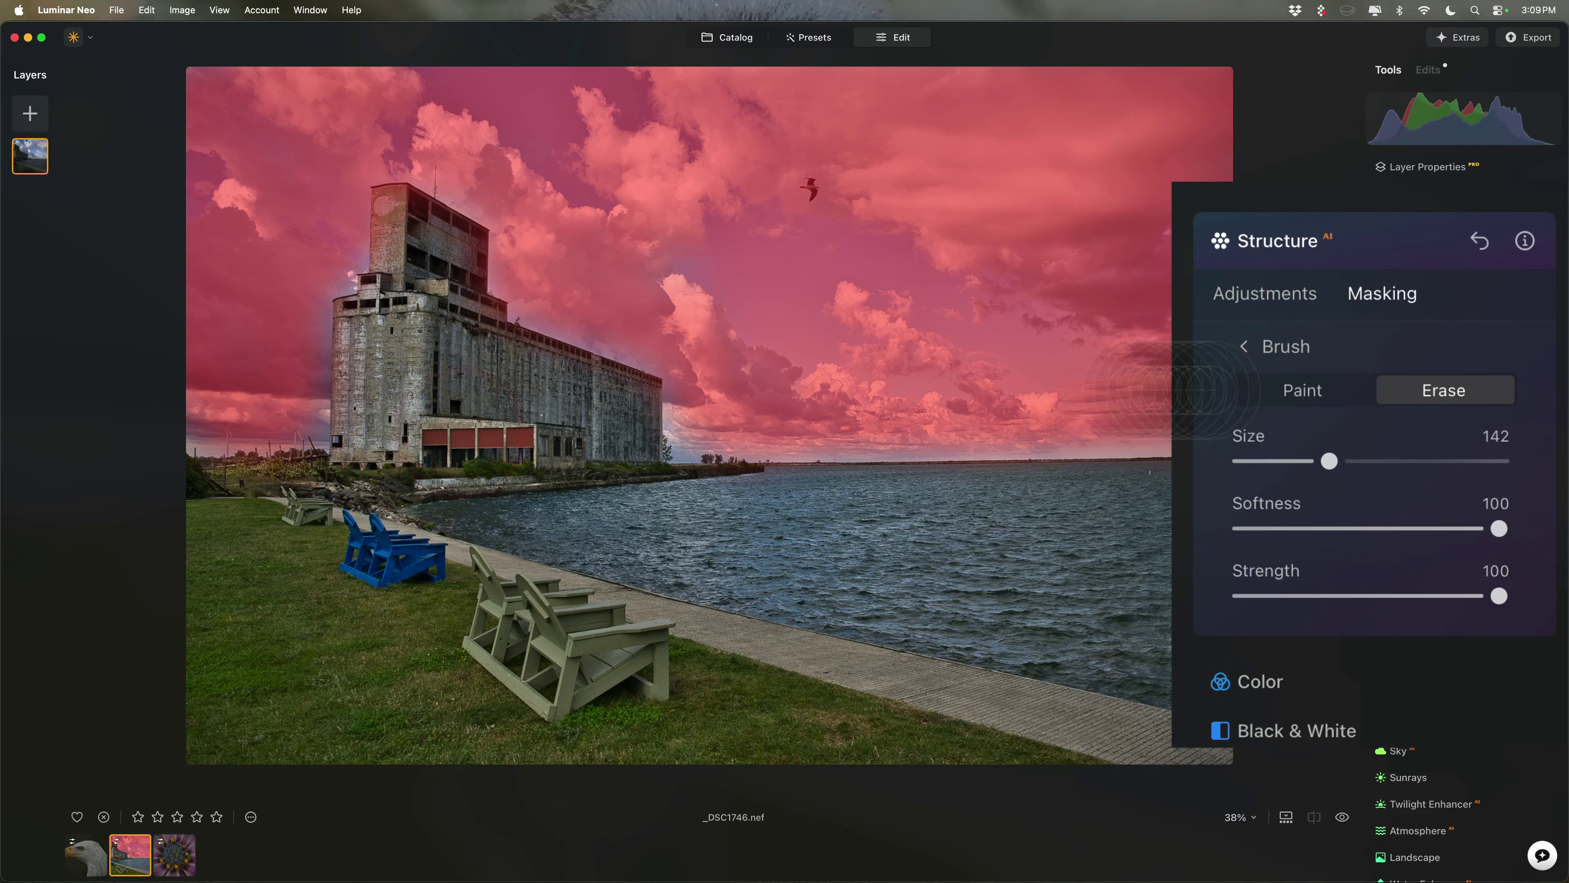
pyautogui.click(1295, 392)
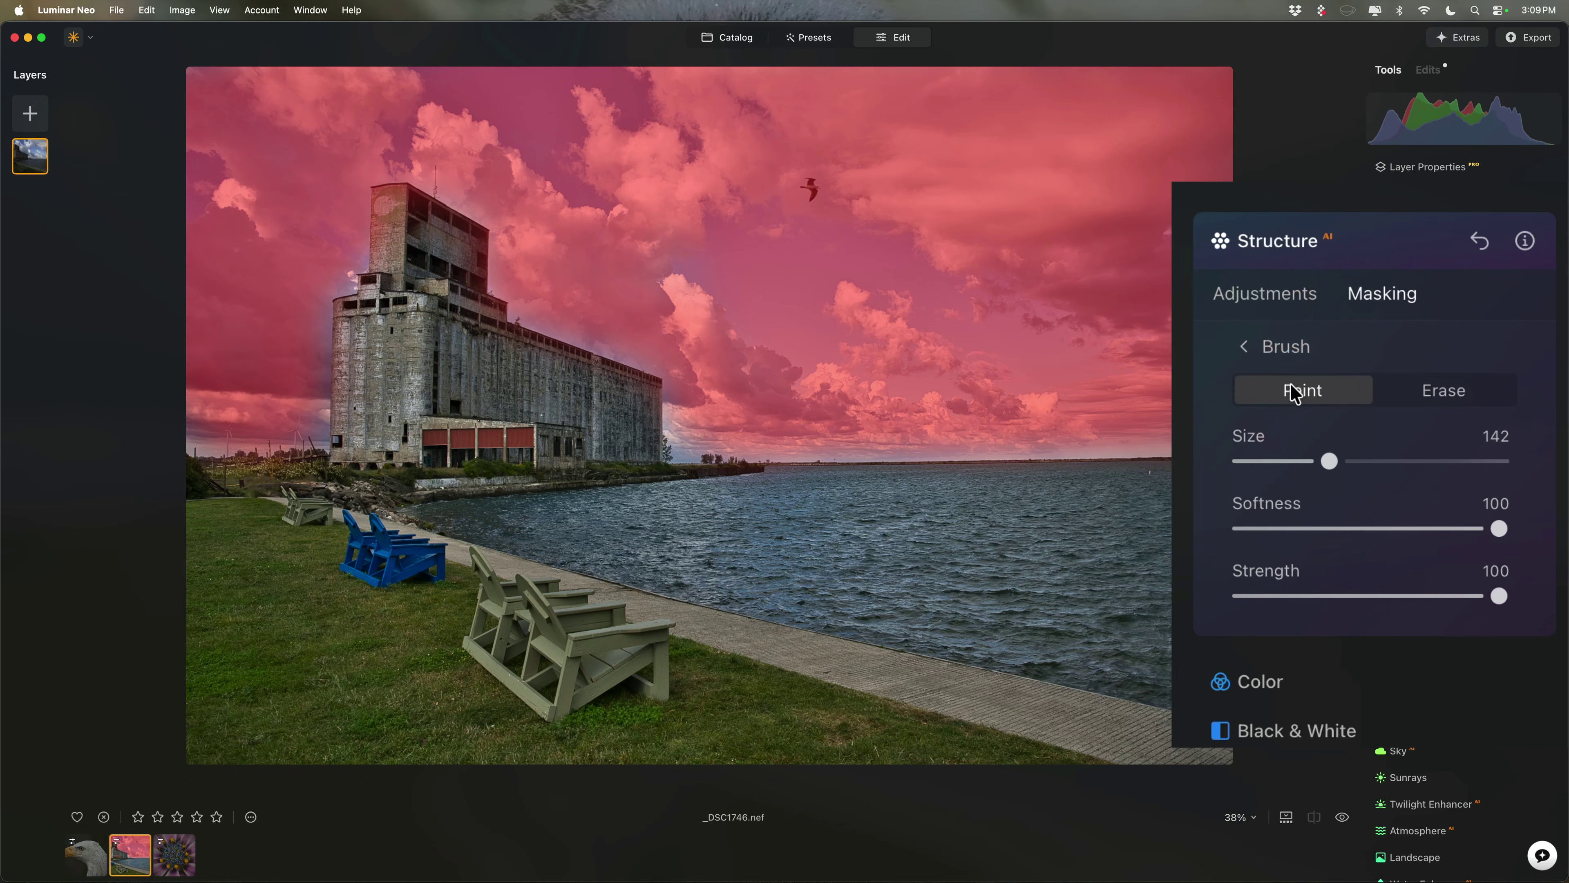
# - Set the Structure amount to 16 for the masked sky
pyautogui.click(1233, 294)
pyautogui.moveTo(1377, 393)
pyautogui.mouseDown()
pyautogui.moveTo(1566, 406)
pyautogui.moveTo(1376, 397)
pyautogui.moveTo(1542, 395)
pyautogui.moveTo(1395, 390)
pyautogui.mouseUp()
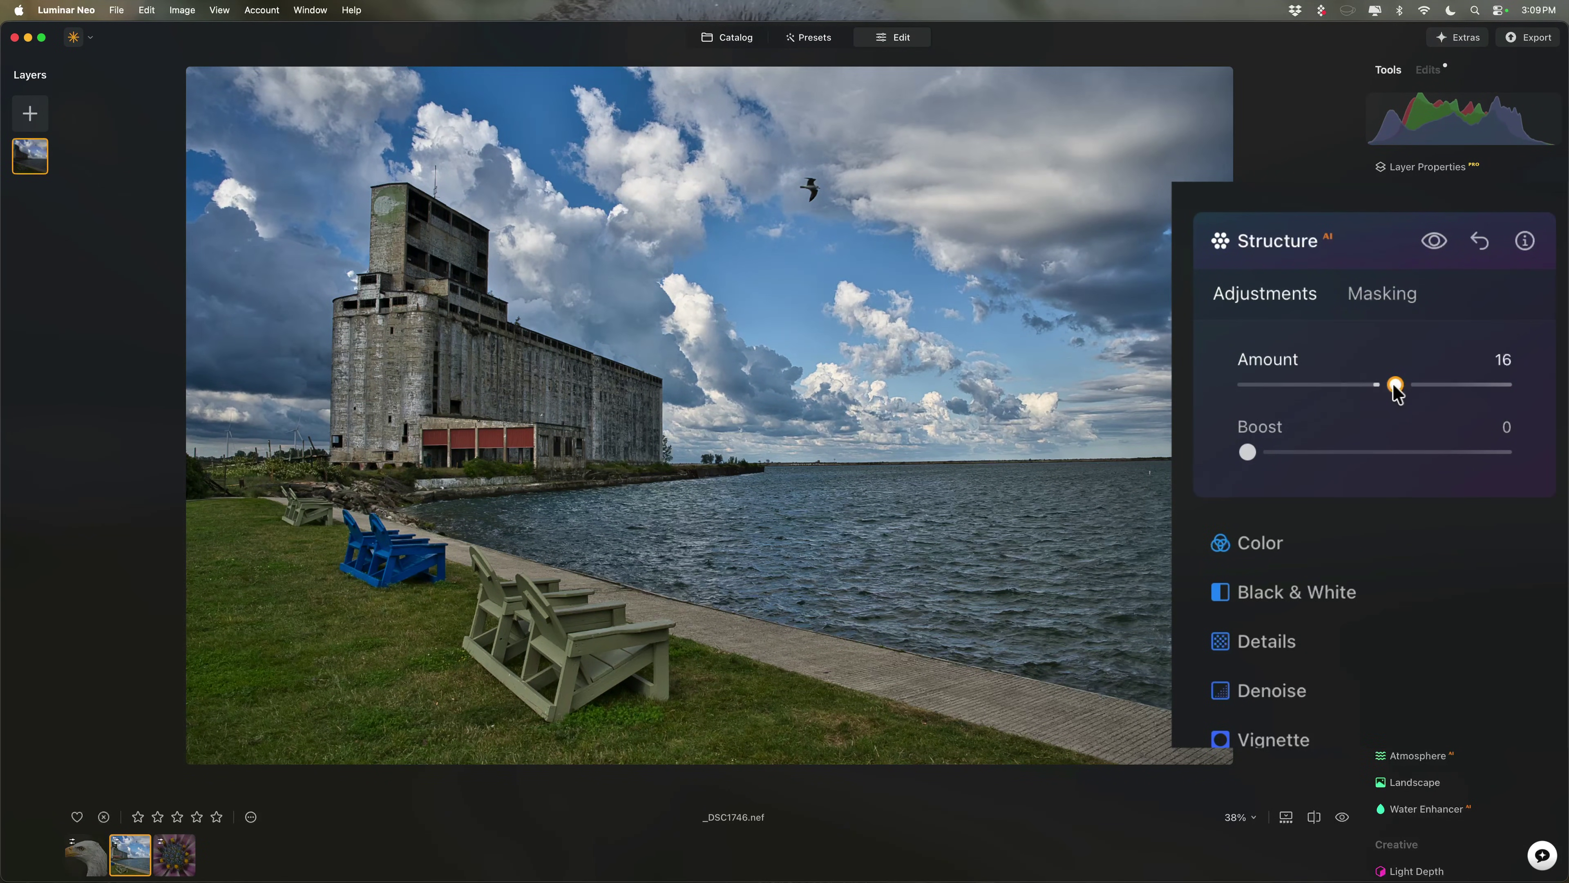
# - Reset the Structure amount to 0 and delete the Structure edit from the photo's applied edits
pyautogui.doubleClick(1395, 392)
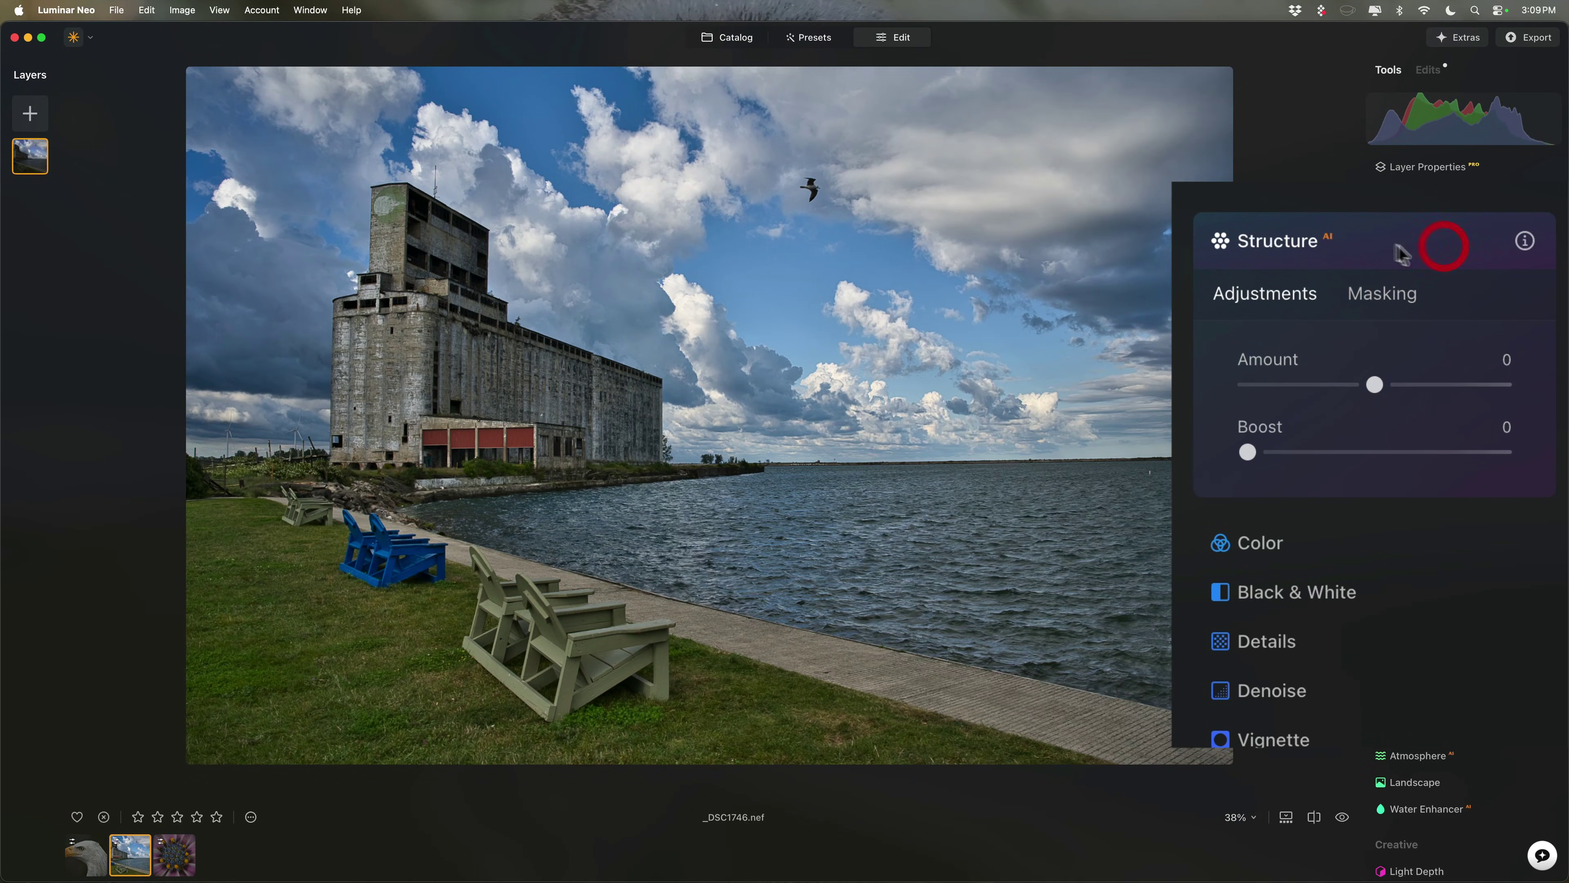
pyautogui.click(1420, 69)
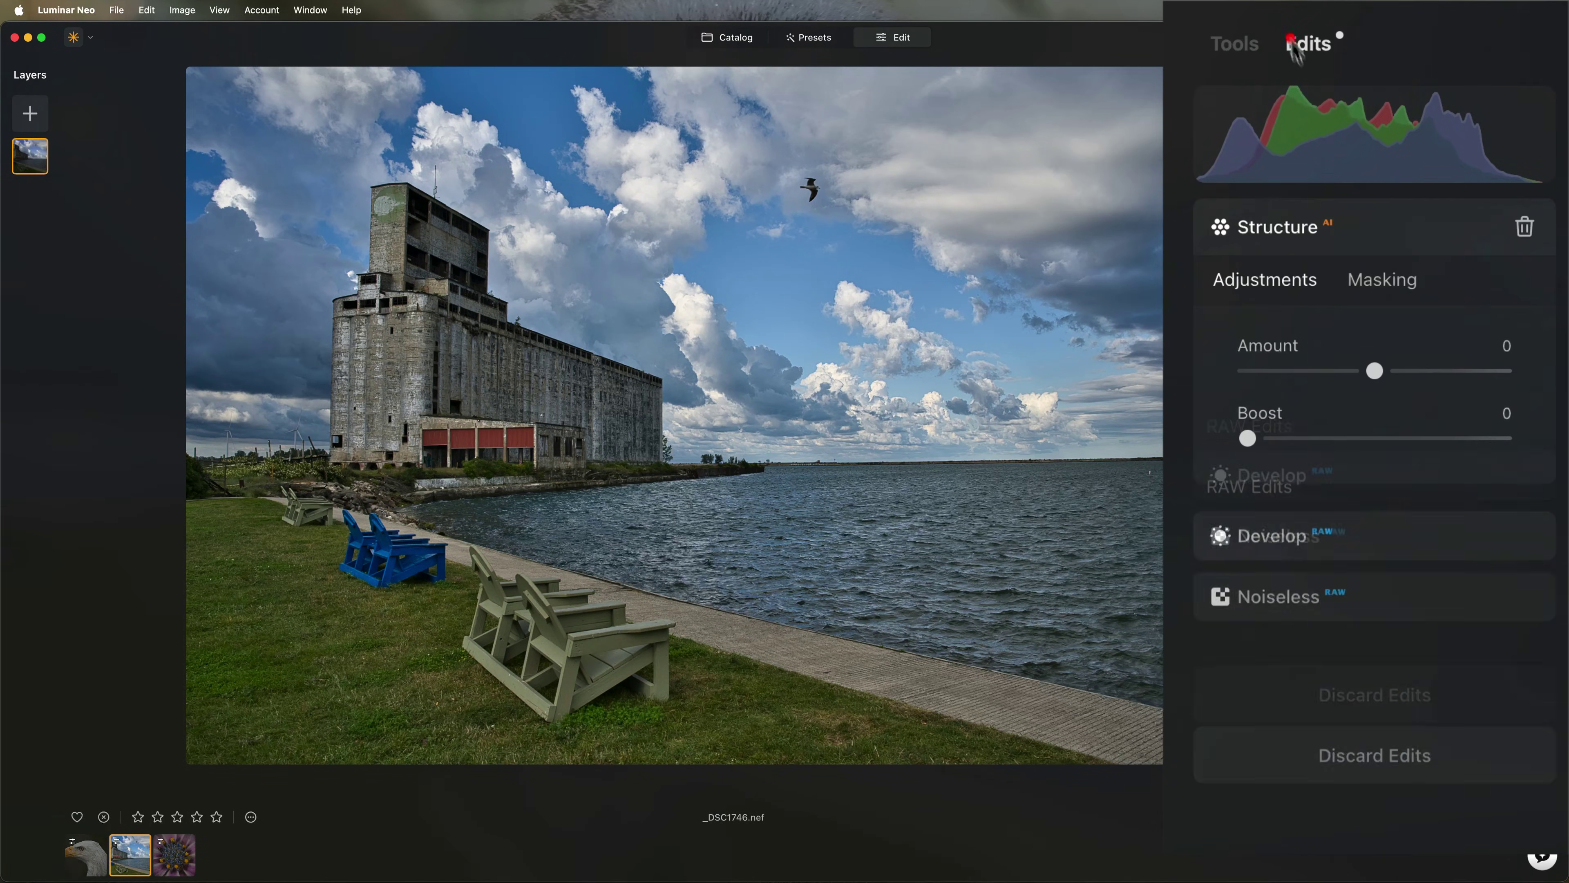
pyautogui.click(1335, 130)
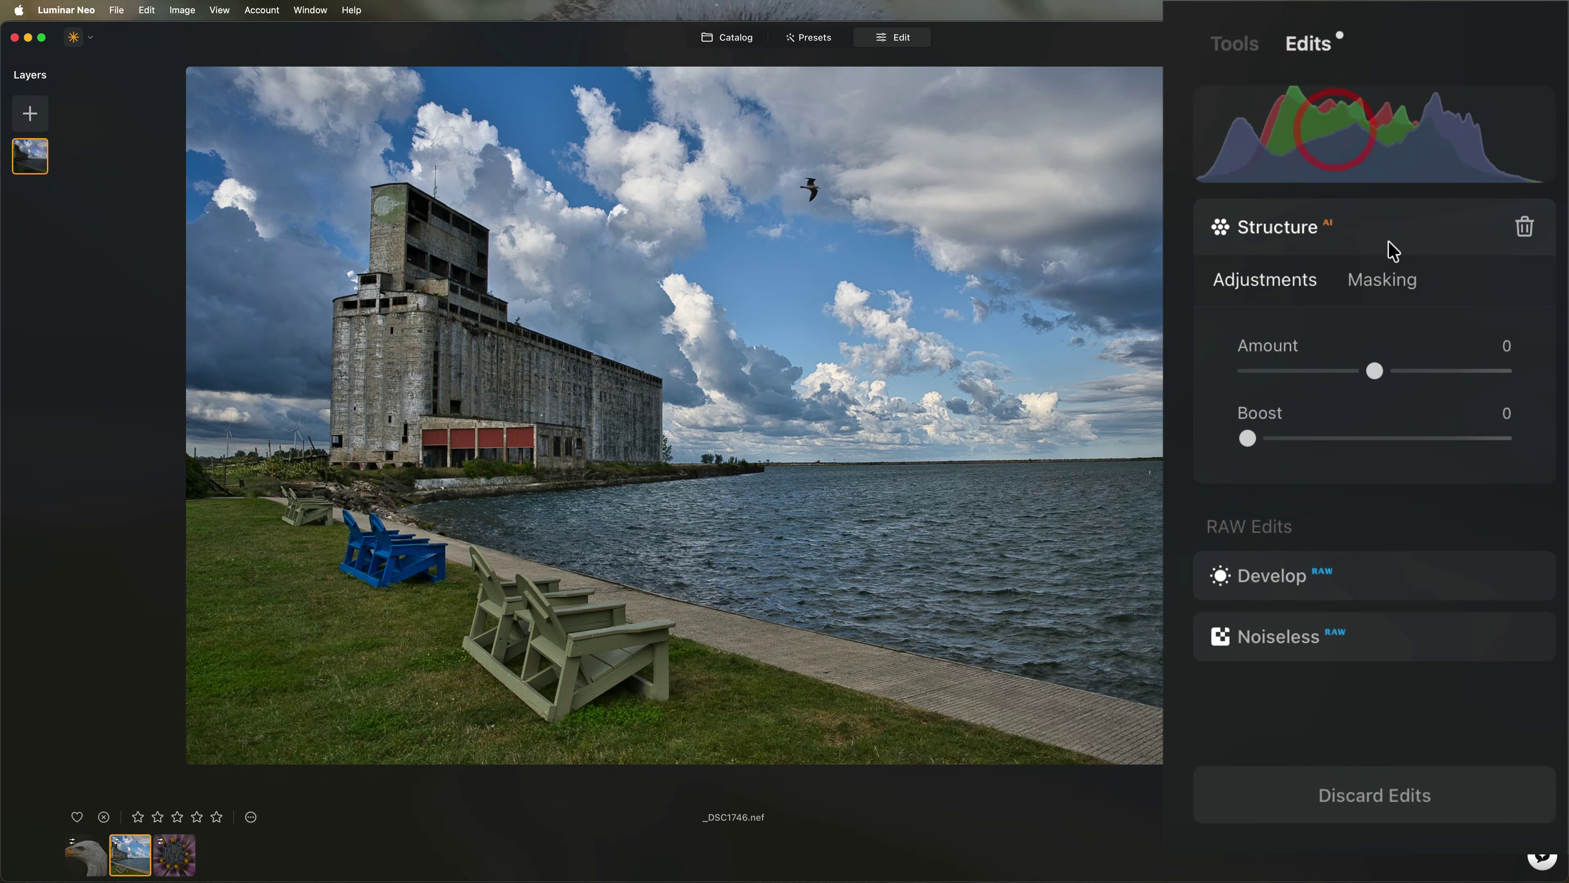
pyautogui.click(1516, 228)
pyautogui.click(1247, 50)
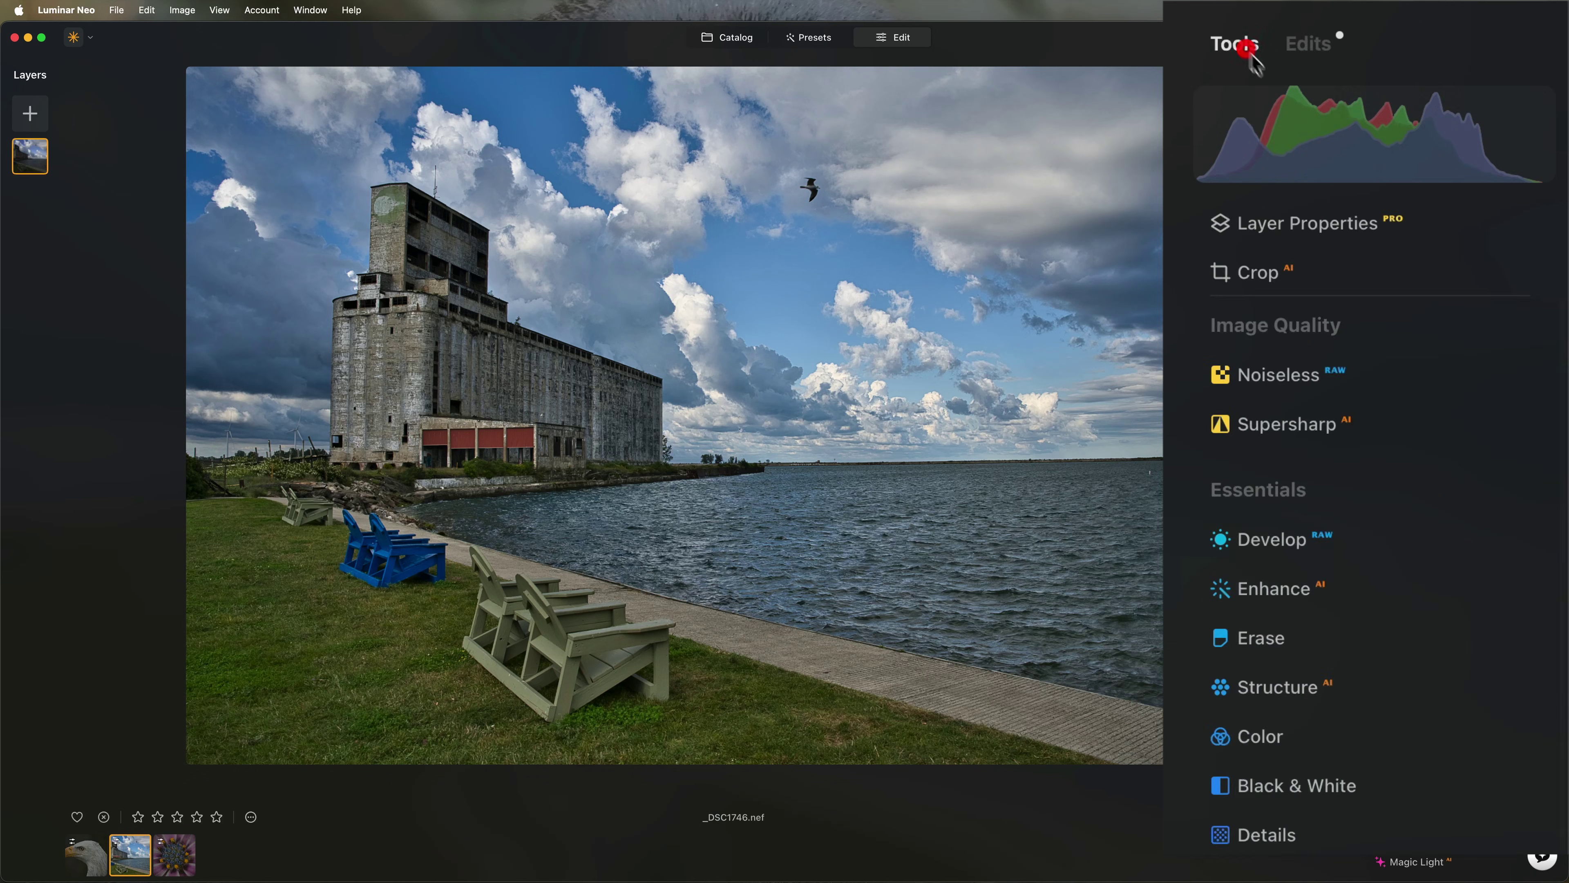
# - Start a new Structure adjustment and draw a vertical linear gradient mask from the lower sky down to the water
pyautogui.click(1375, 334)
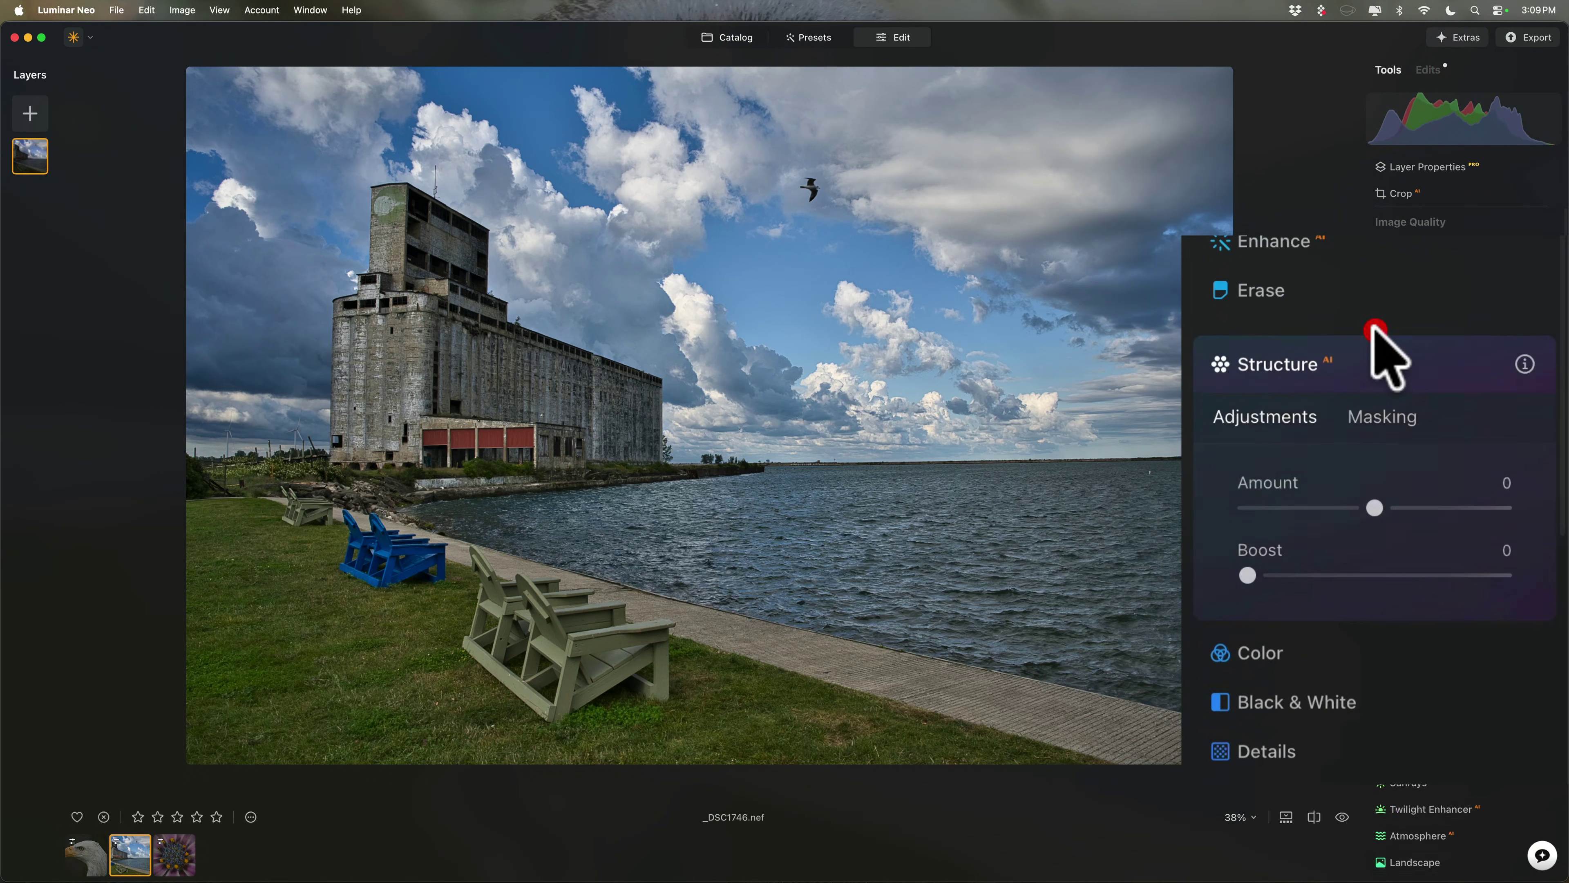
pyautogui.click(1371, 341)
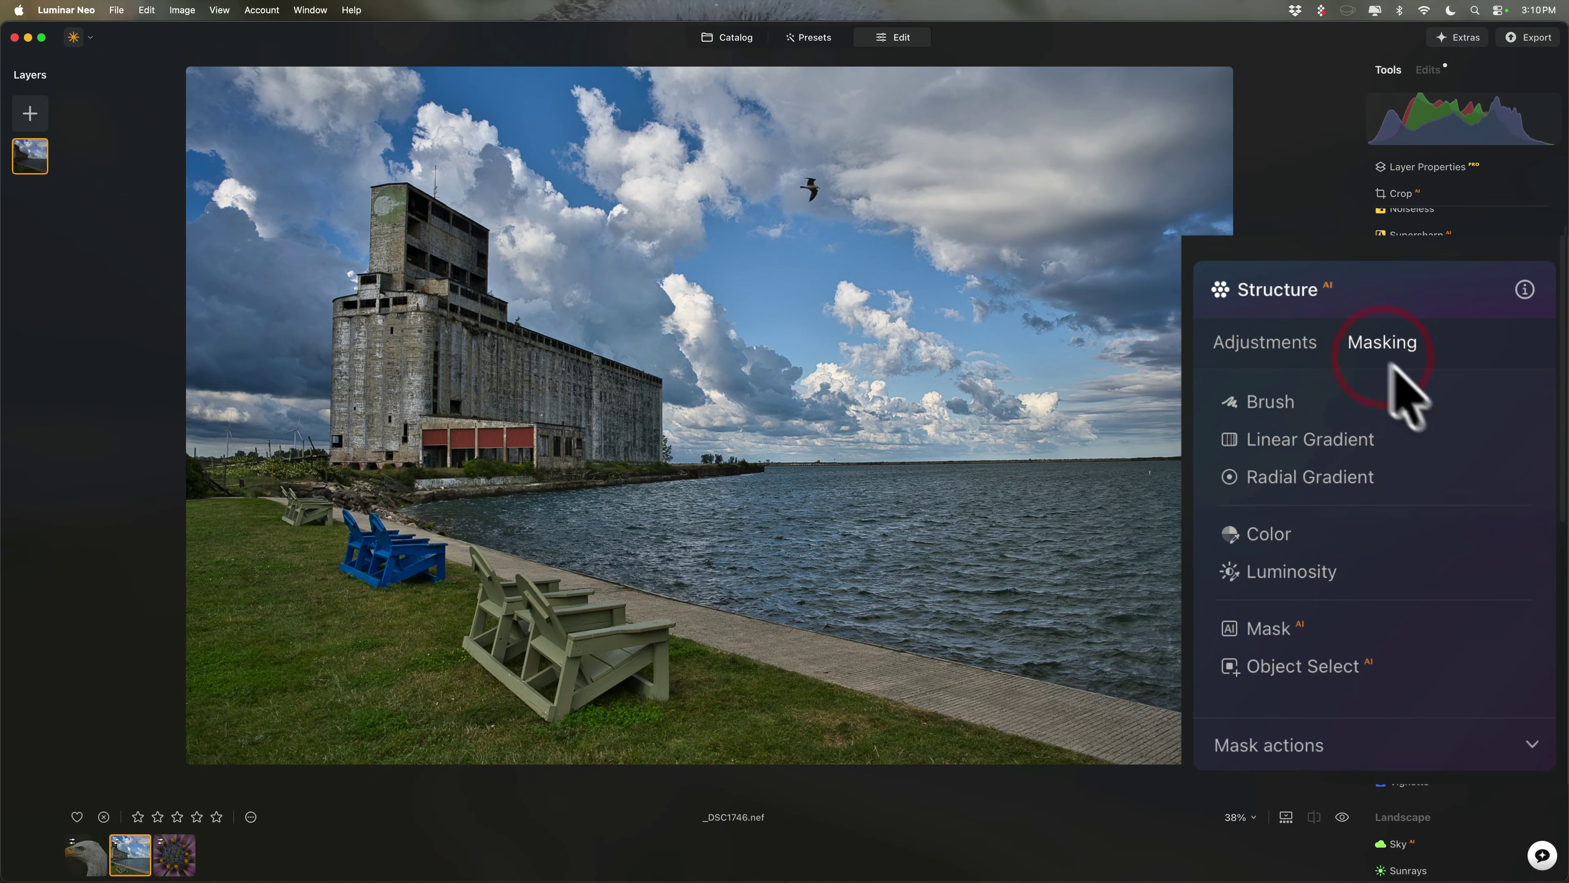
pyautogui.click(1299, 440)
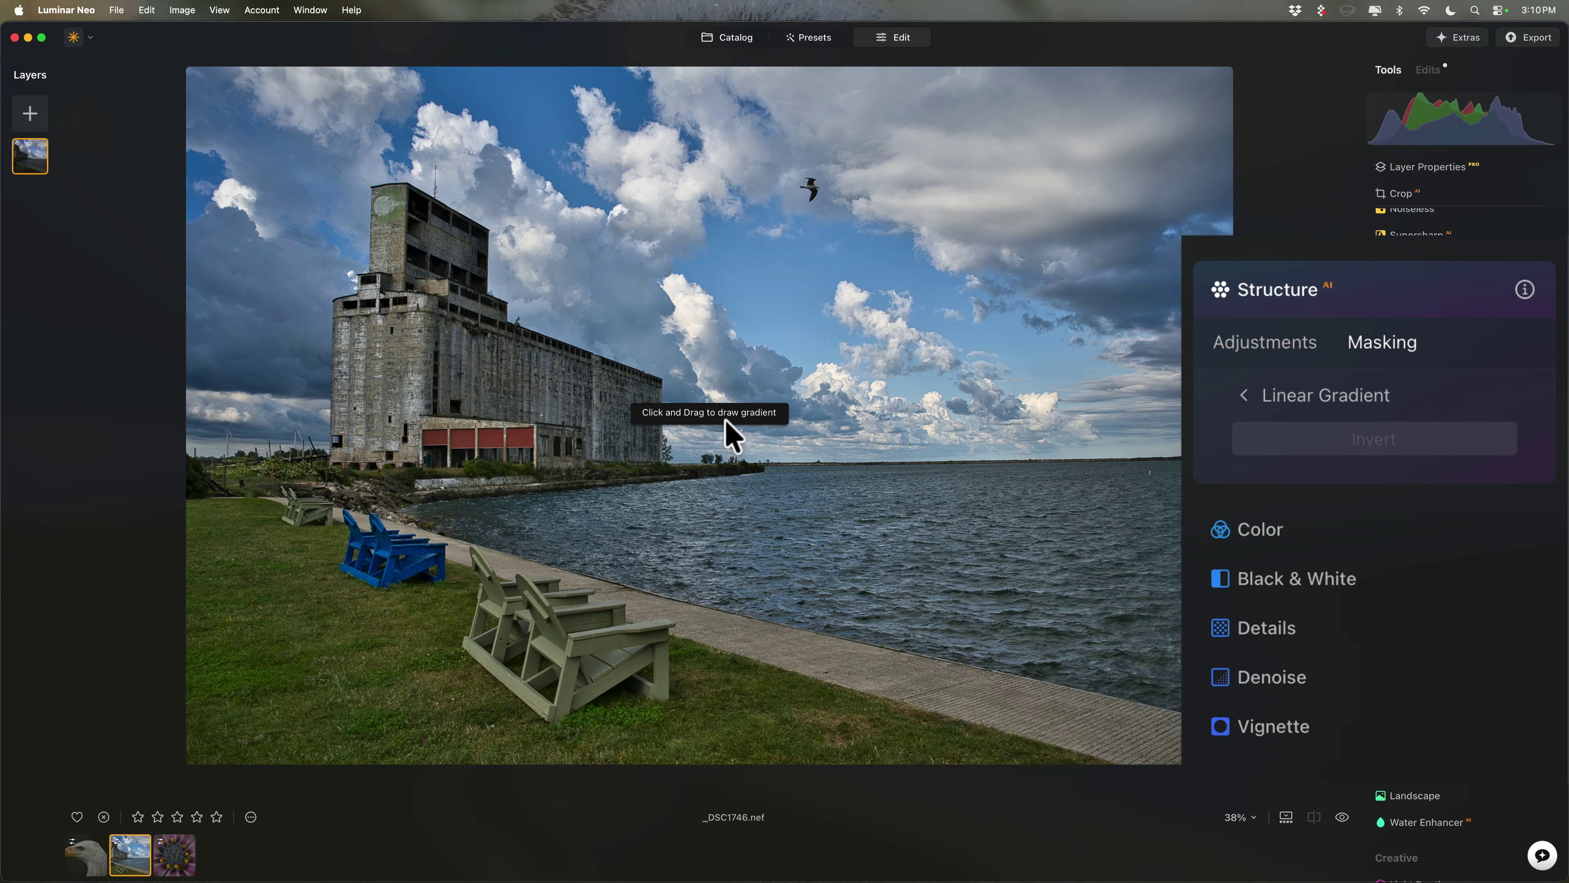
pyautogui.moveTo(722, 378); pyautogui.dragTo(720, 549)
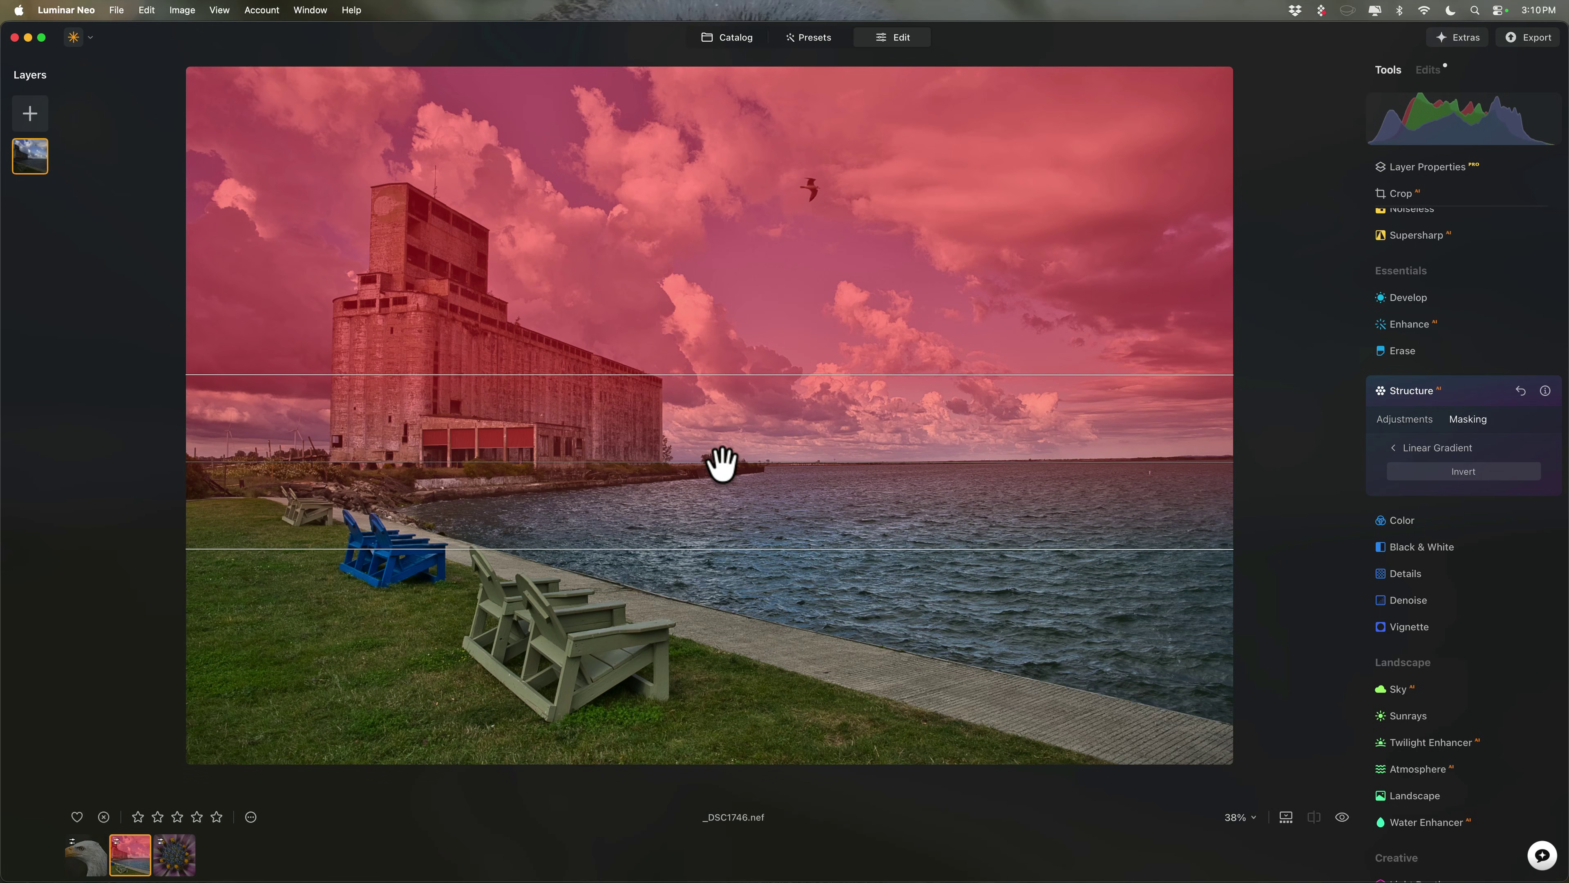
# - Fine-tune the linear gradient by moving its upper and lower boundary lines slightly up and centering it on the horizon
pyautogui.moveTo(722, 462); pyautogui.dragTo(778, 468)
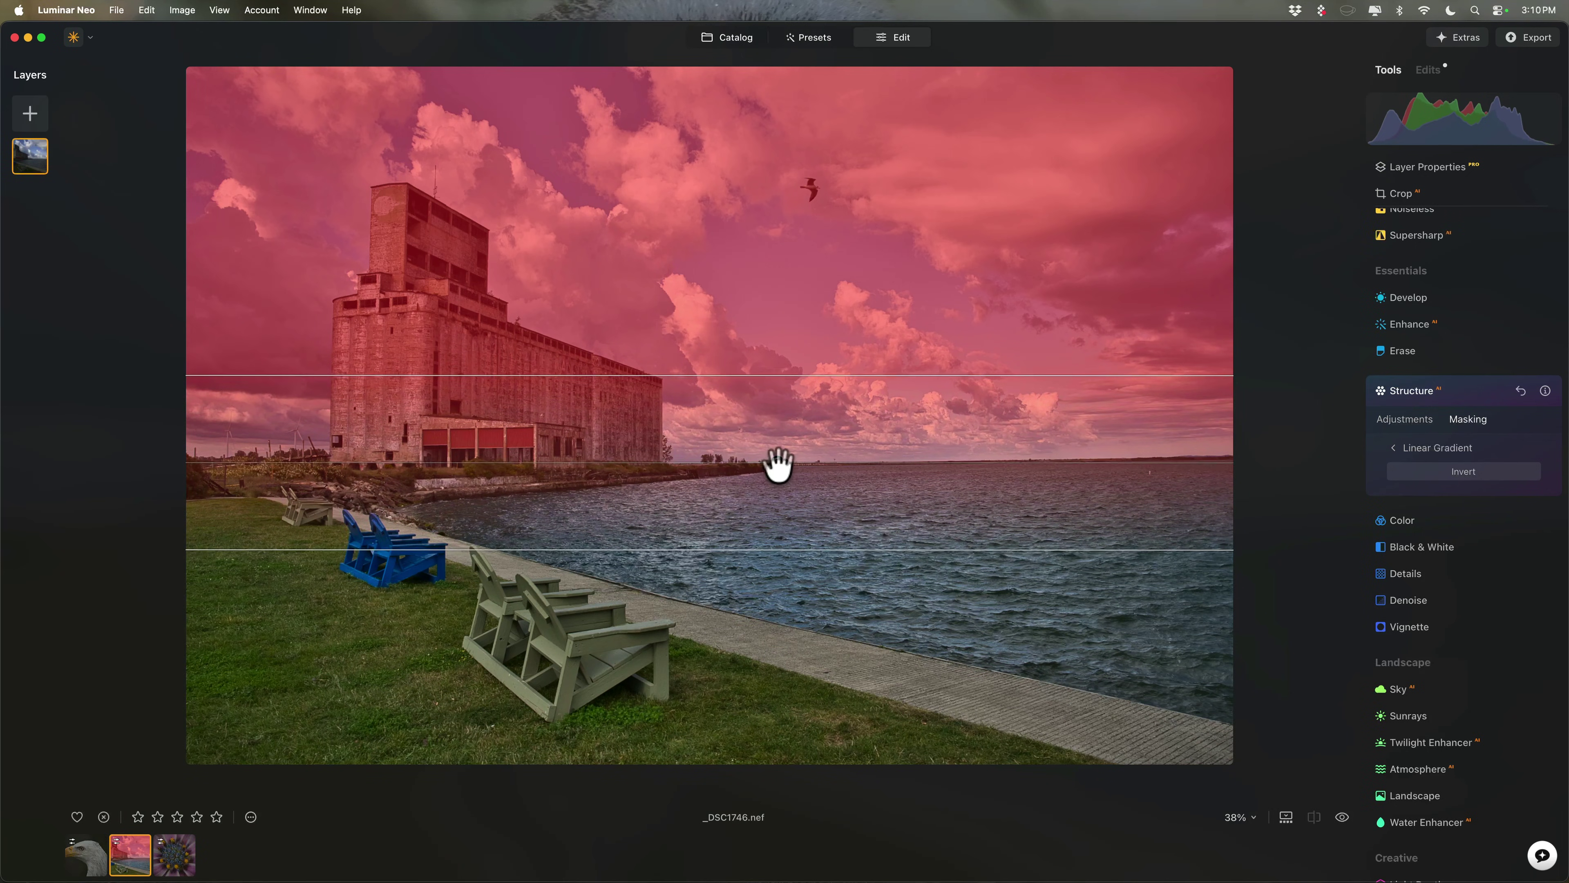
pyautogui.click(776, 462)
pyautogui.moveTo(818, 374)
pyautogui.mouseDown()
pyautogui.moveTo(812, 275)
pyautogui.moveTo(812, 369)
pyautogui.mouseUp()
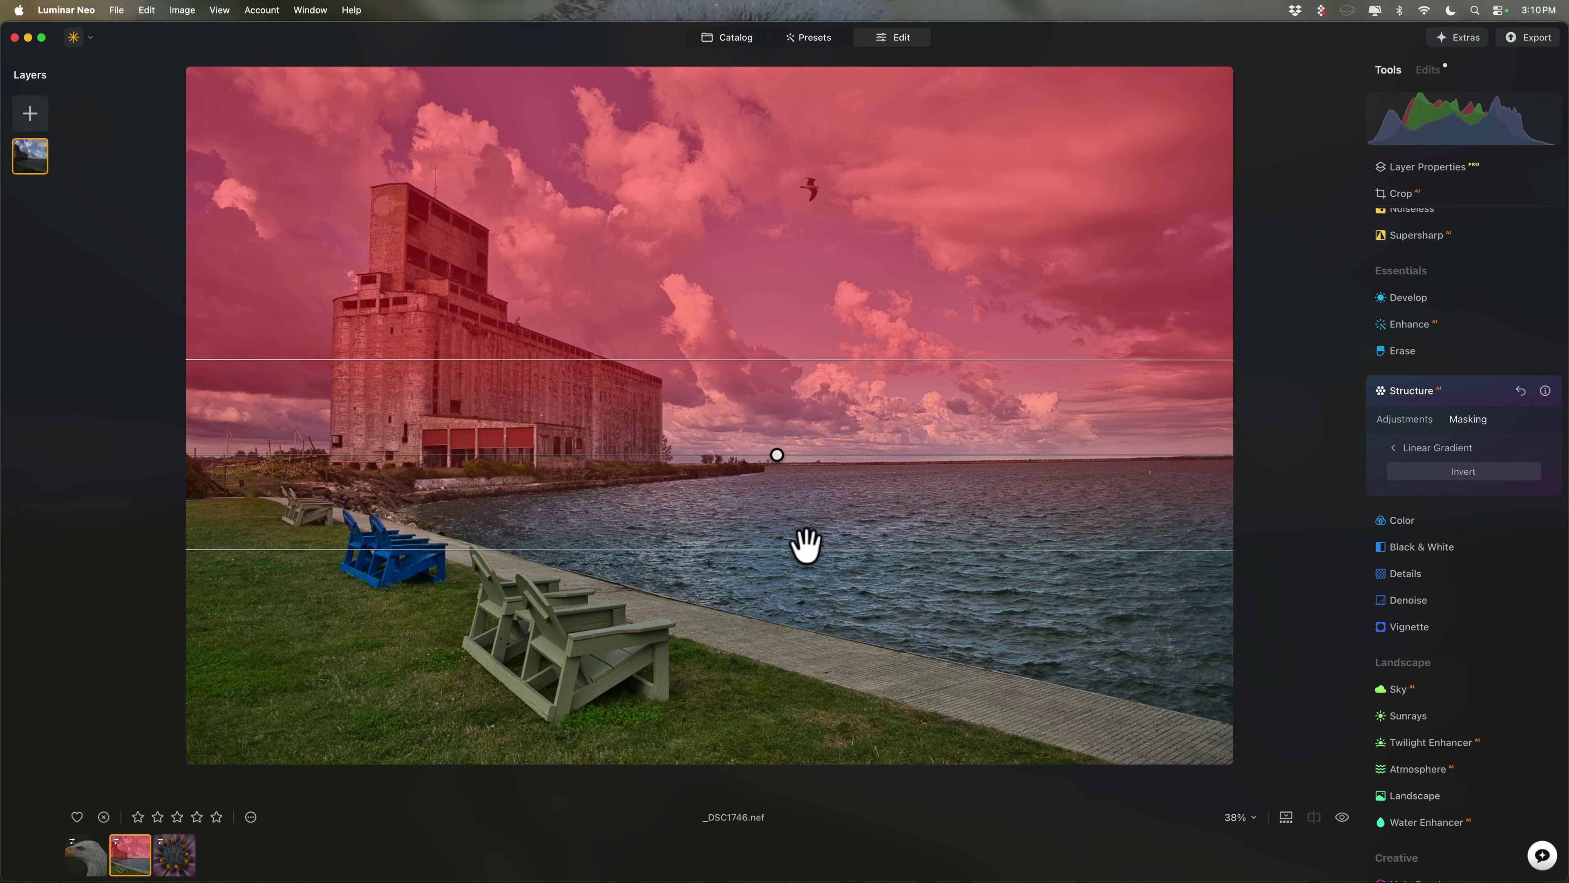
pyautogui.moveTo(802, 546)
pyautogui.mouseDown()
pyautogui.moveTo(806, 715)
pyautogui.moveTo(800, 495)
pyautogui.moveTo(803, 546)
pyautogui.mouseUp()
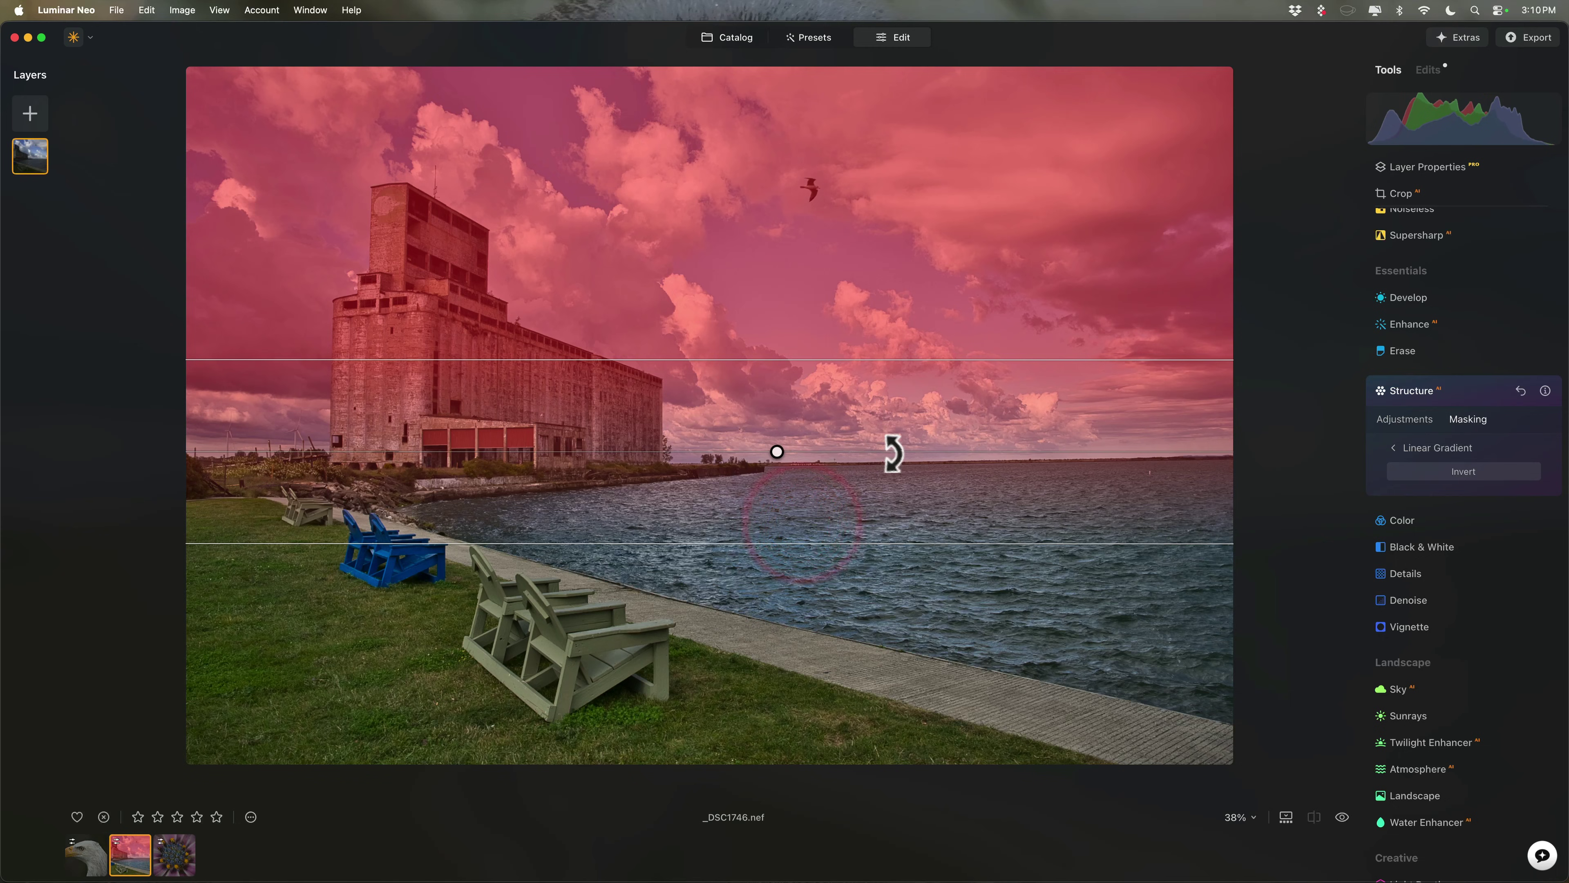
pyautogui.moveTo(894, 454); pyautogui.dragTo(929, 454)
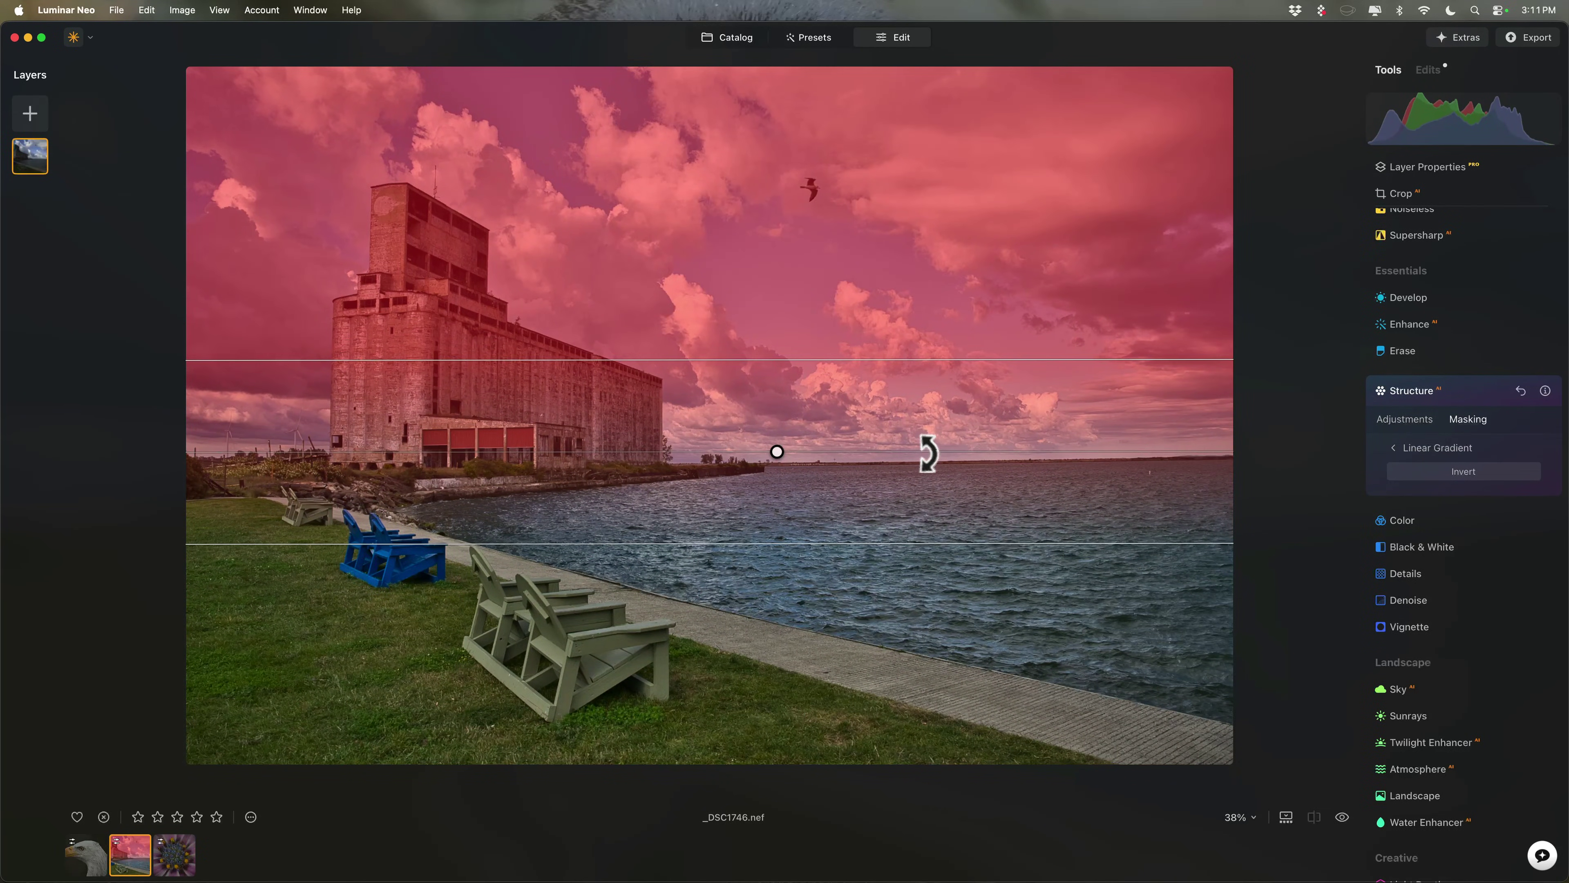
pyautogui.moveTo(778, 451); pyautogui.dragTo(778, 461)
# - Set the Structure amount to 100 for the area covered by the linear gradient
pyautogui.click(1242, 349)
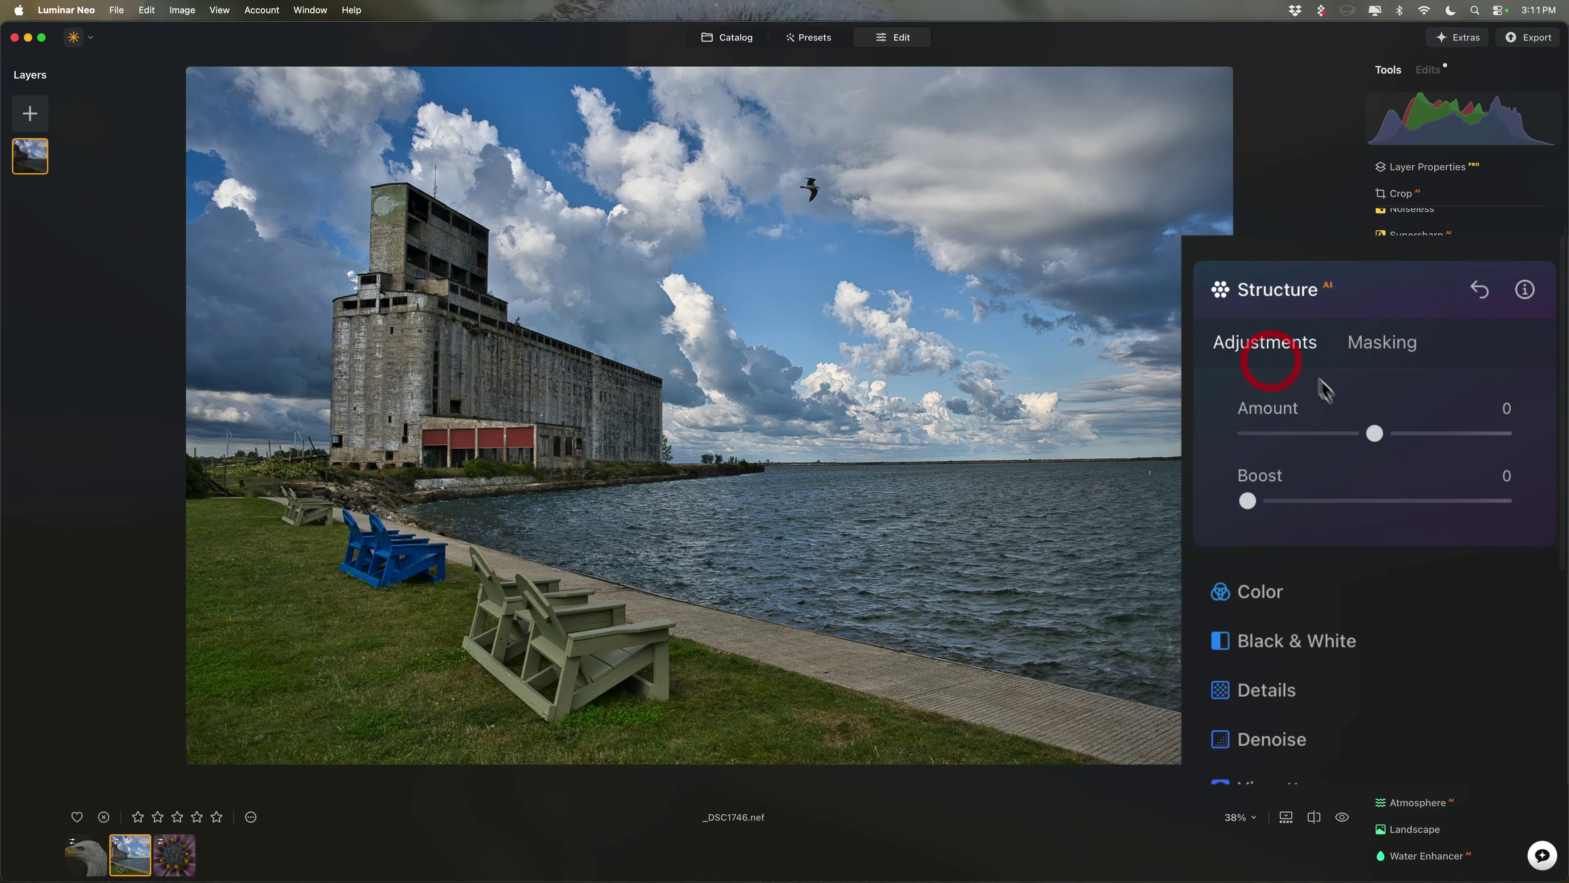
pyautogui.moveTo(1399, 434); pyautogui.dragTo(1513, 442)
pyautogui.click(725, 396)
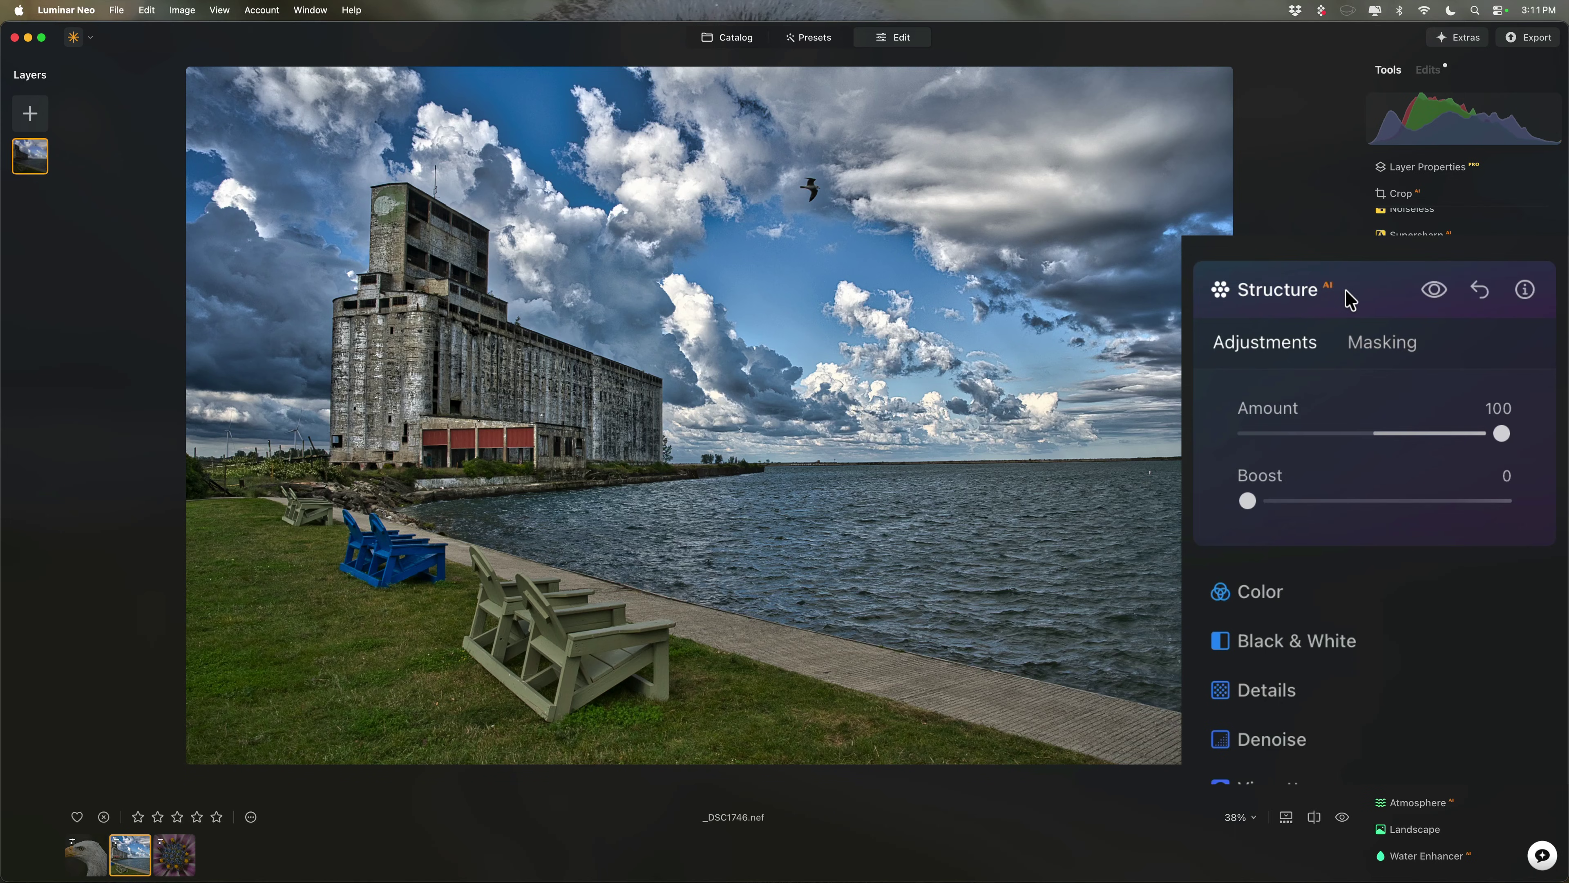
# - Erase the concrete building from the gradient mask using the mask brush at size 100
pyautogui.click(1382, 345)
pyautogui.click(1243, 396)
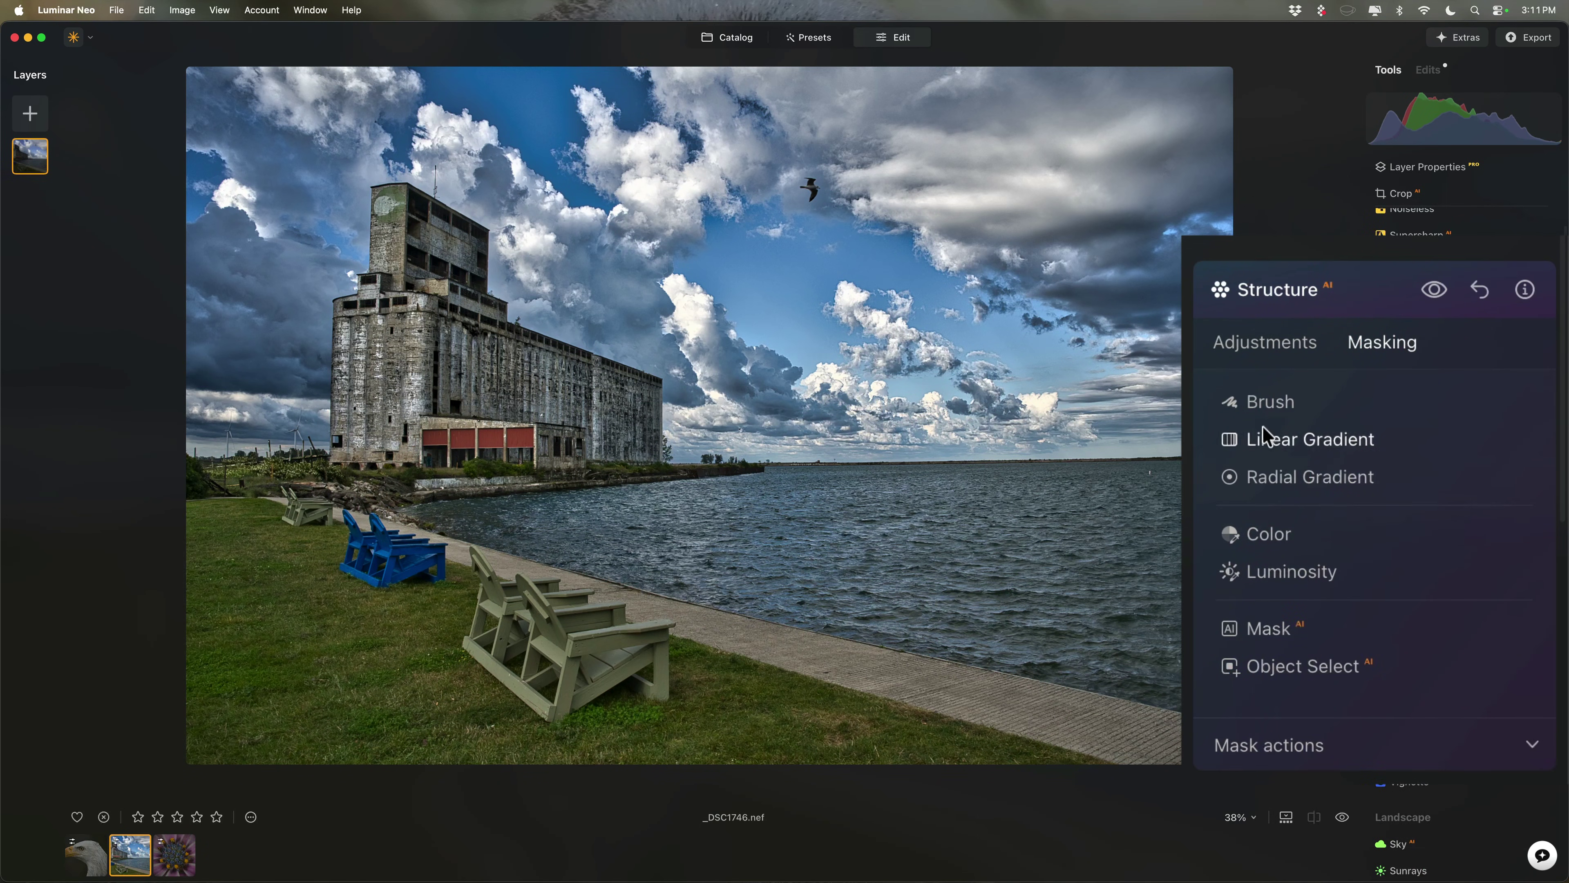
pyautogui.click(1267, 405)
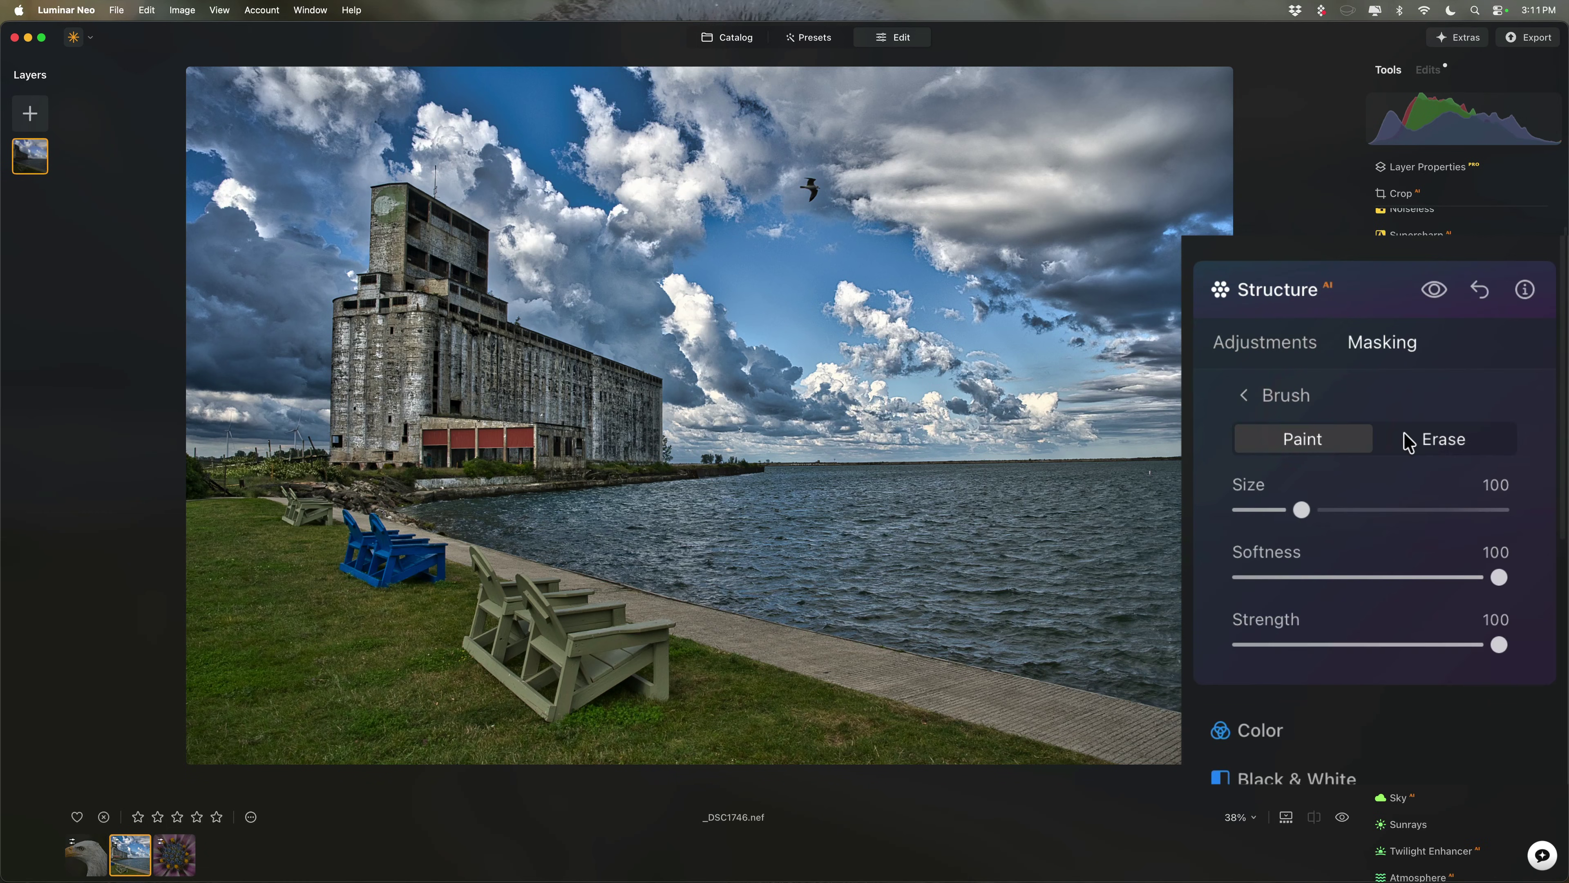
pyautogui.click(1418, 442)
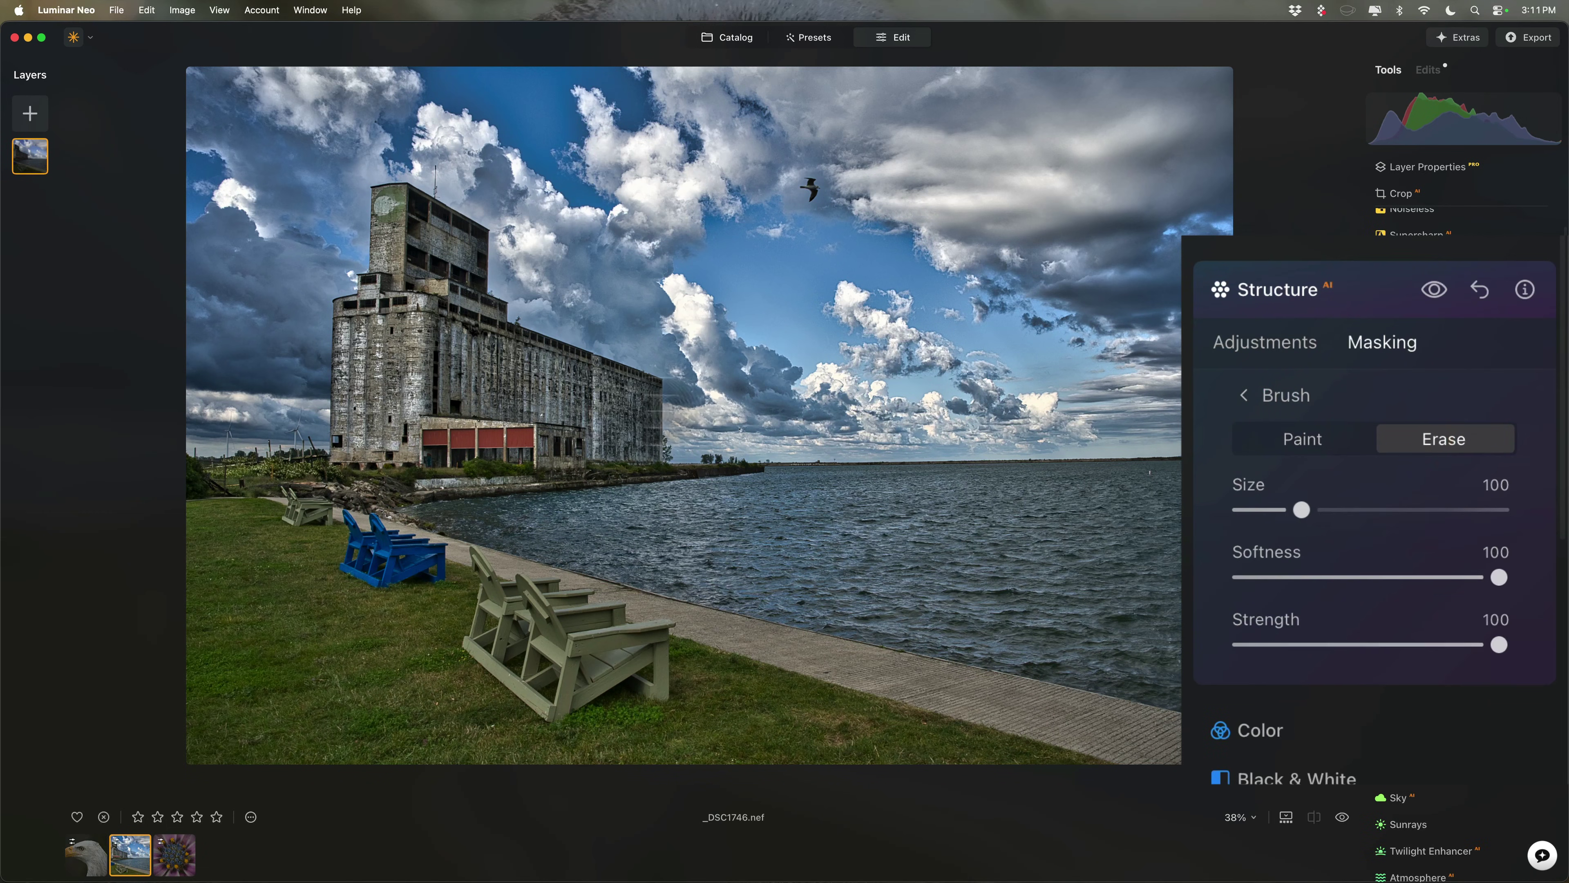
pyautogui.moveTo(587, 396)
pyautogui.mouseDown()
pyautogui.moveTo(487, 385)
pyautogui.moveTo(619, 401)
pyautogui.moveTo(628, 448)
pyautogui.moveTo(469, 442)
pyautogui.moveTo(545, 434)
pyautogui.moveTo(445, 406)
pyautogui.moveTo(436, 350)
pyautogui.moveTo(418, 430)
pyautogui.moveTo(384, 451)
pyautogui.moveTo(369, 349)
pyautogui.moveTo(396, 326)
pyautogui.moveTo(401, 223)
pyautogui.moveTo(449, 230)
pyautogui.mouseUp()
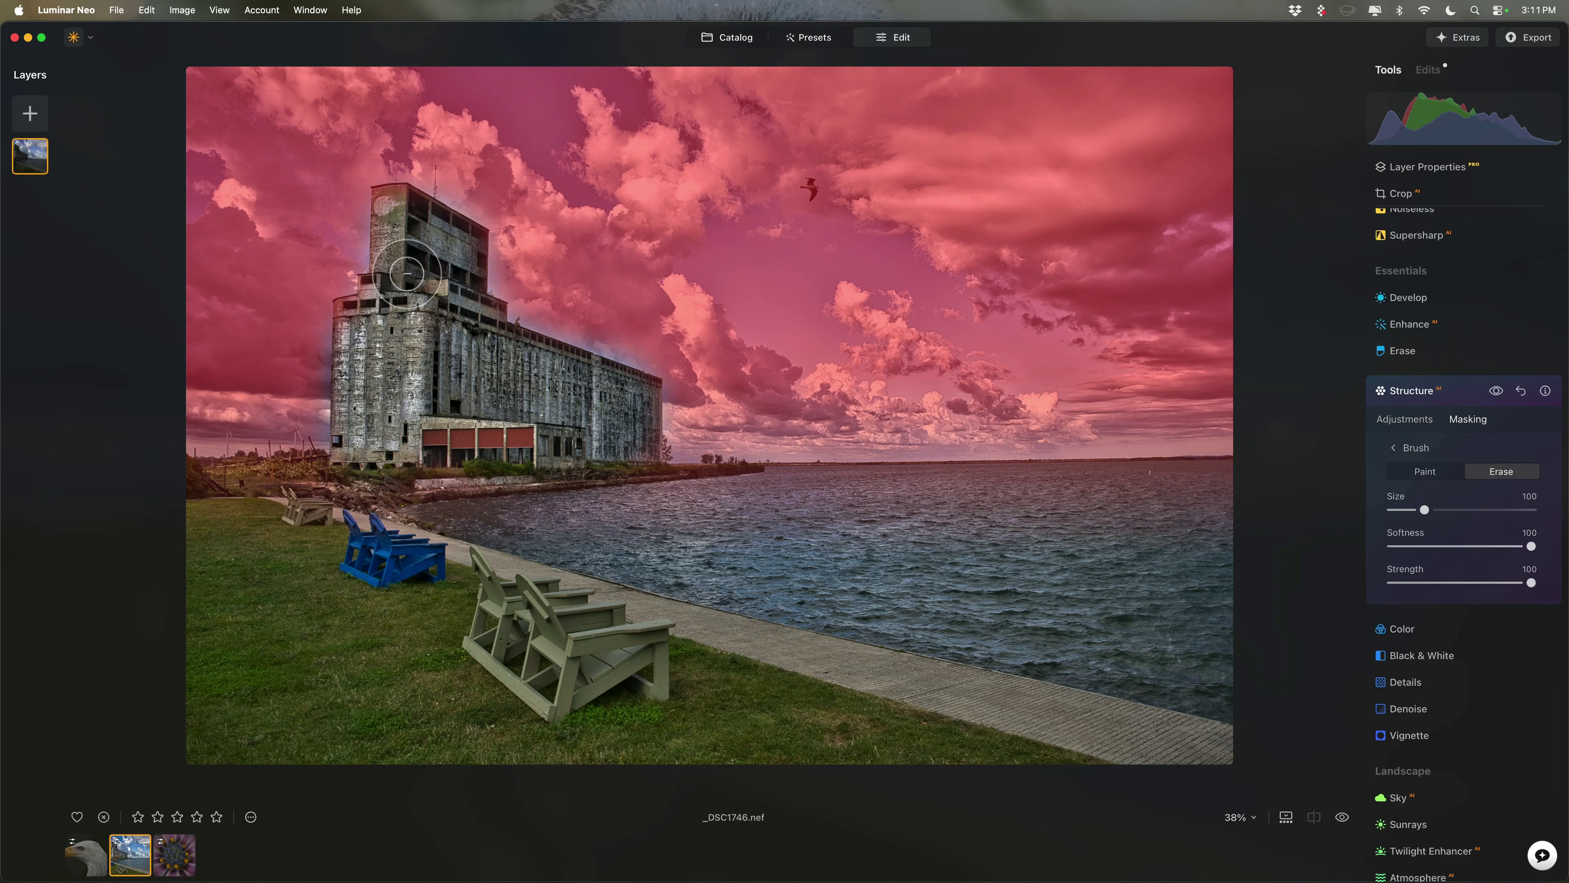
# - Reduce the mask brush size to 28, switch it to Paint, and paint the green chairs in the foreground into the mask
pyautogui.press('[')
pyautogui.press('[')
pyautogui.press('[')
pyautogui.press('[')
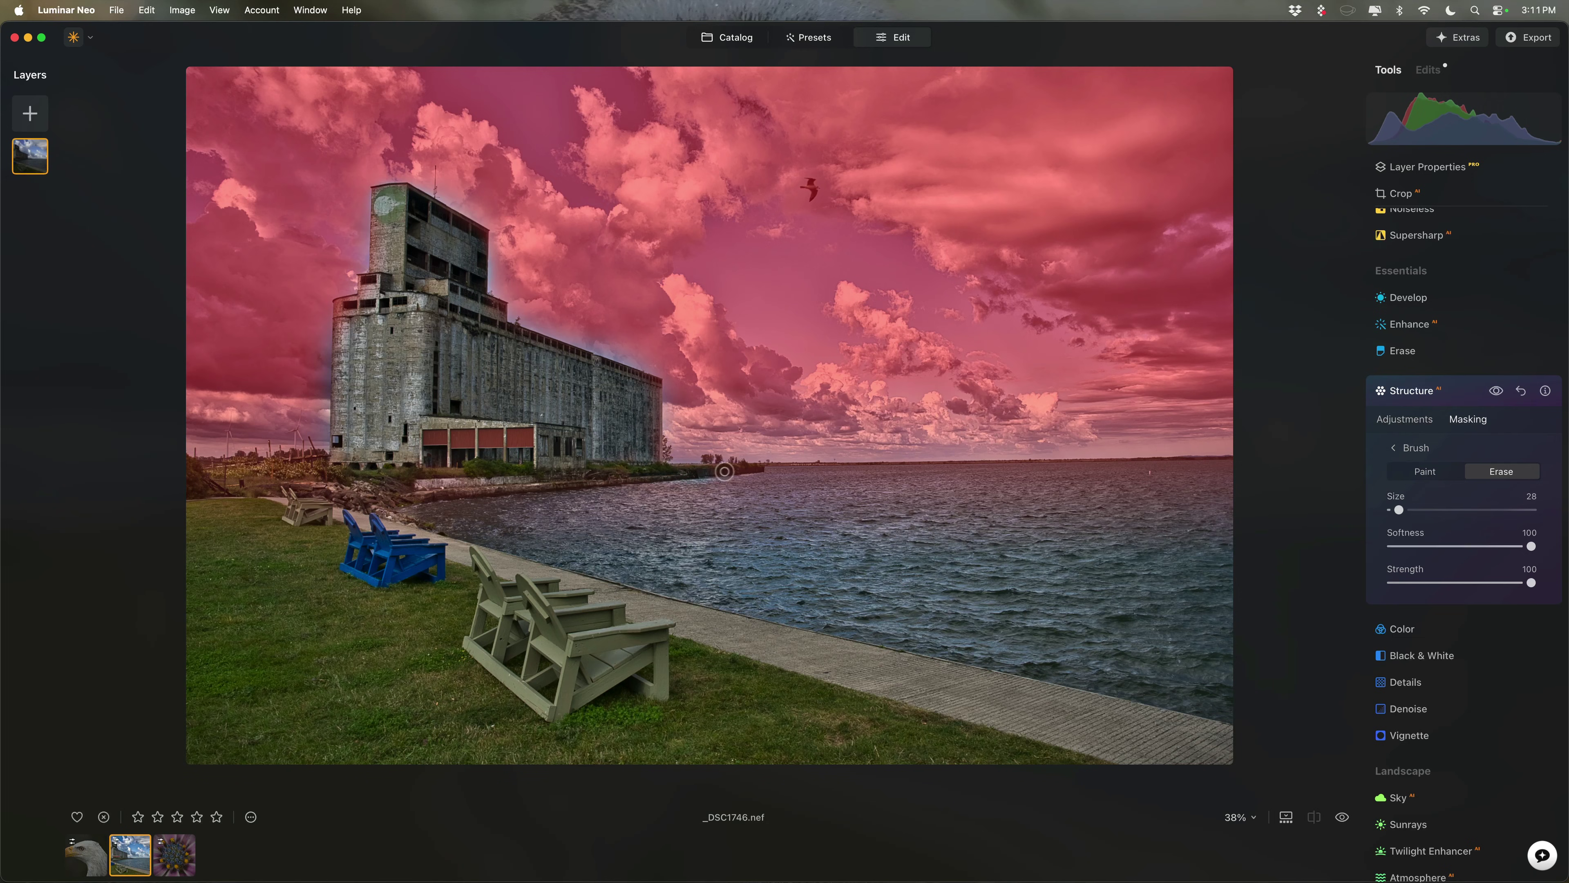
pyautogui.click(1419, 469)
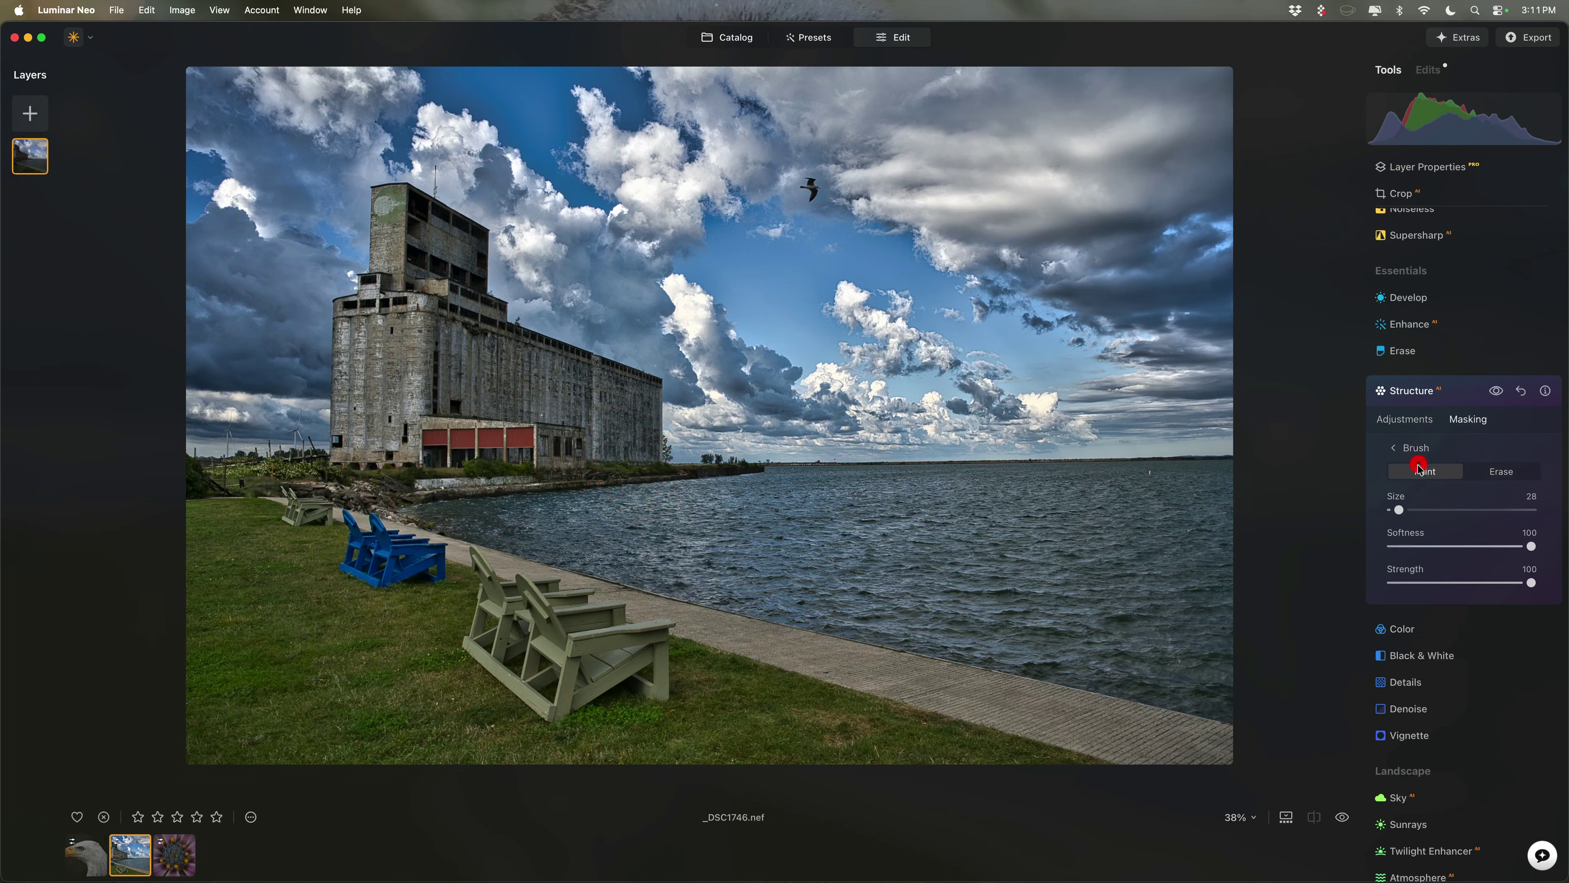
pyautogui.click(529, 626)
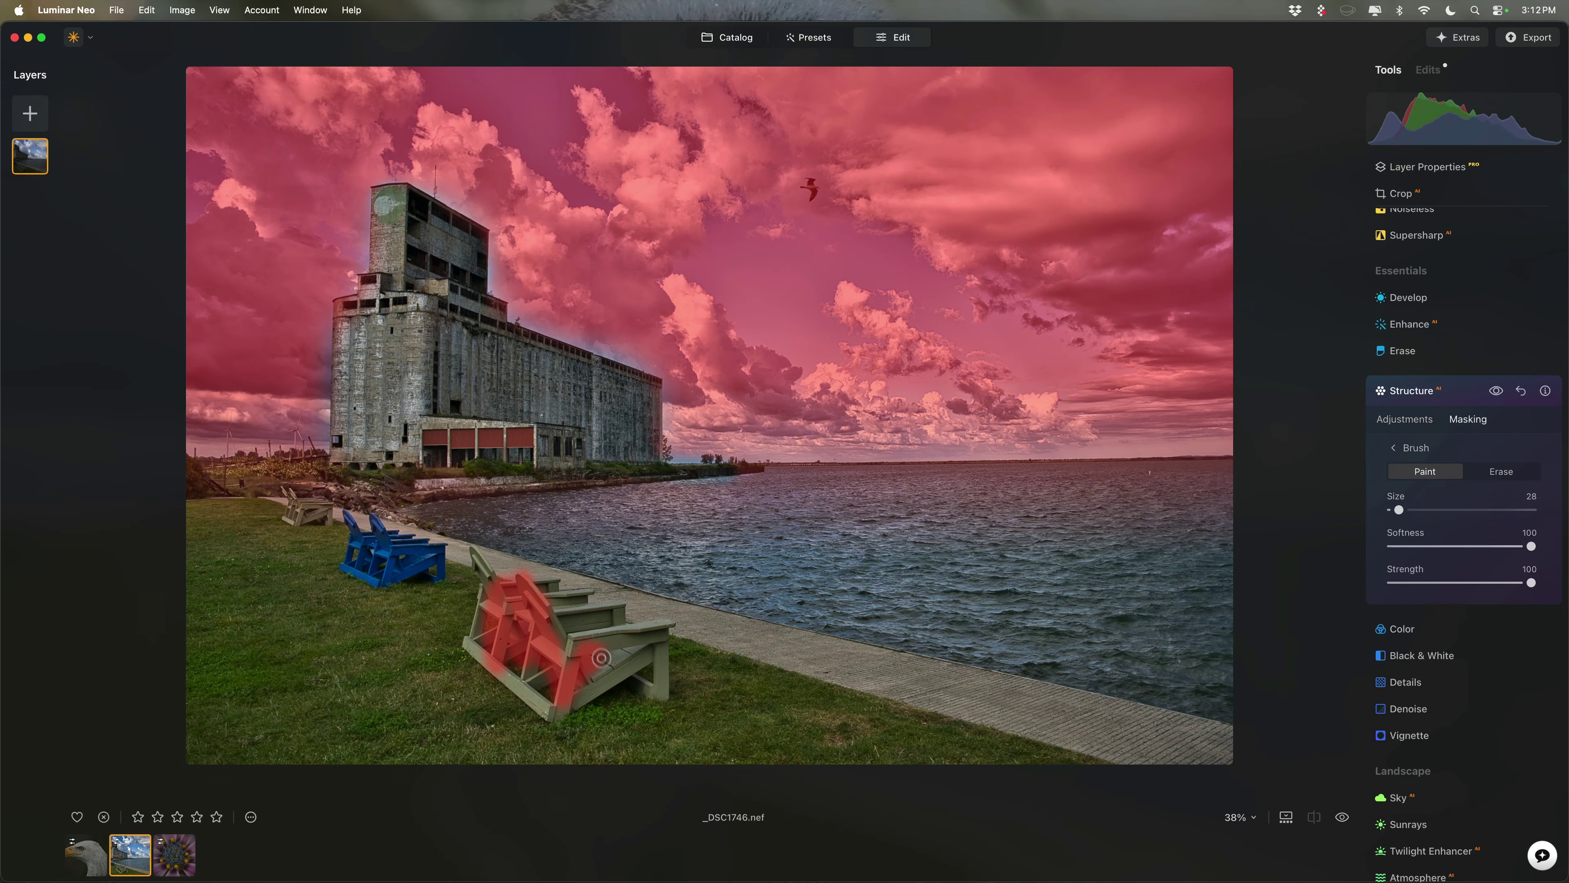
pyautogui.click(1146, 547)
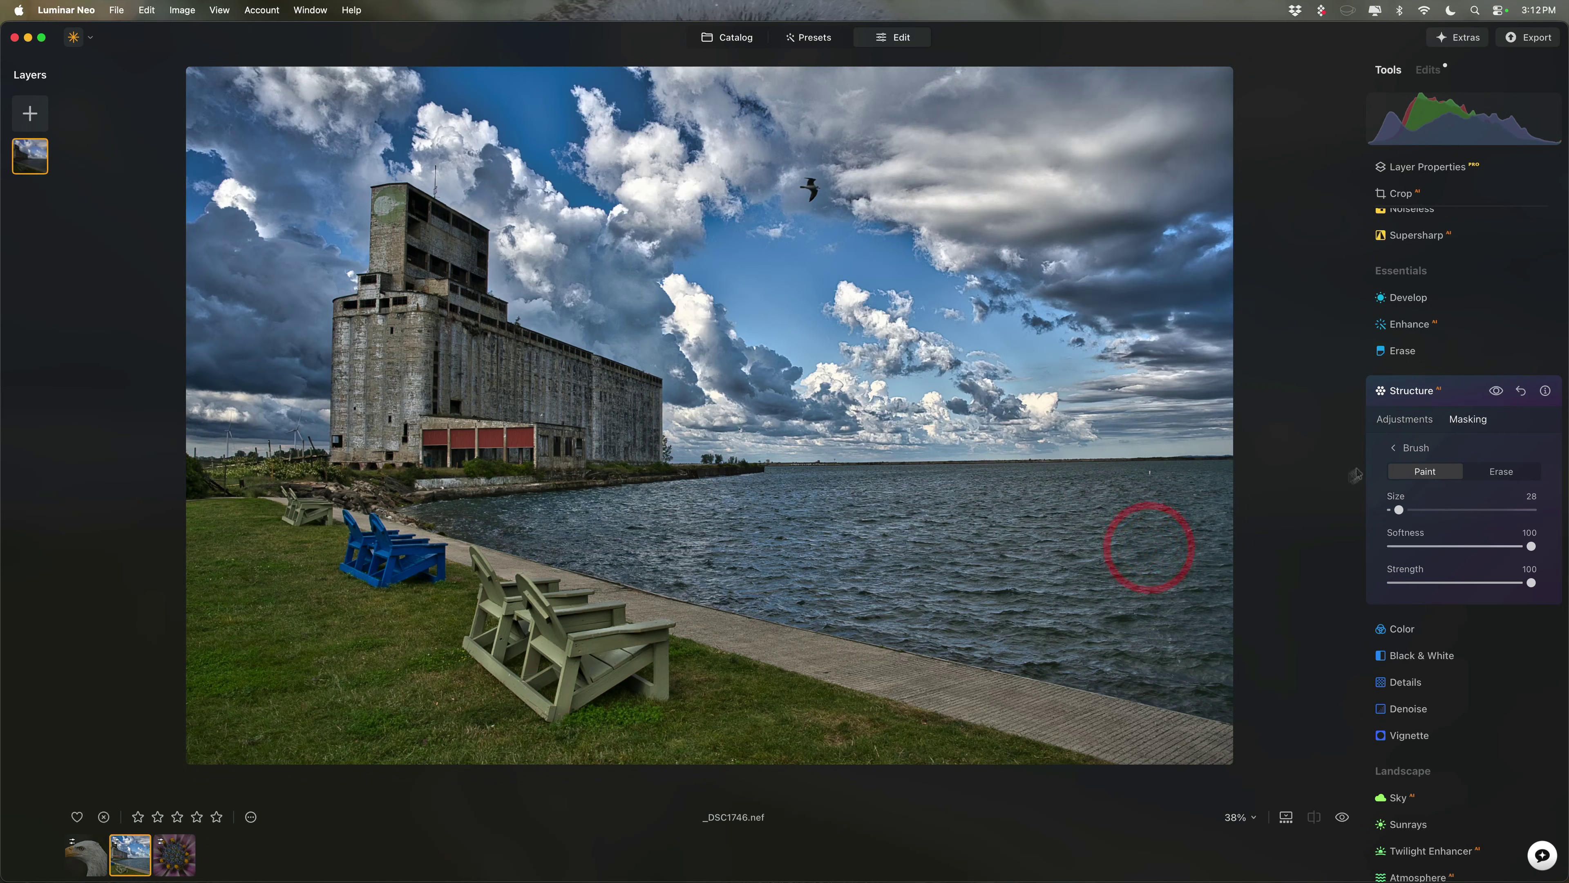
# - Lower the Structure amount to 30 for the masked areas
pyautogui.click(1382, 420)
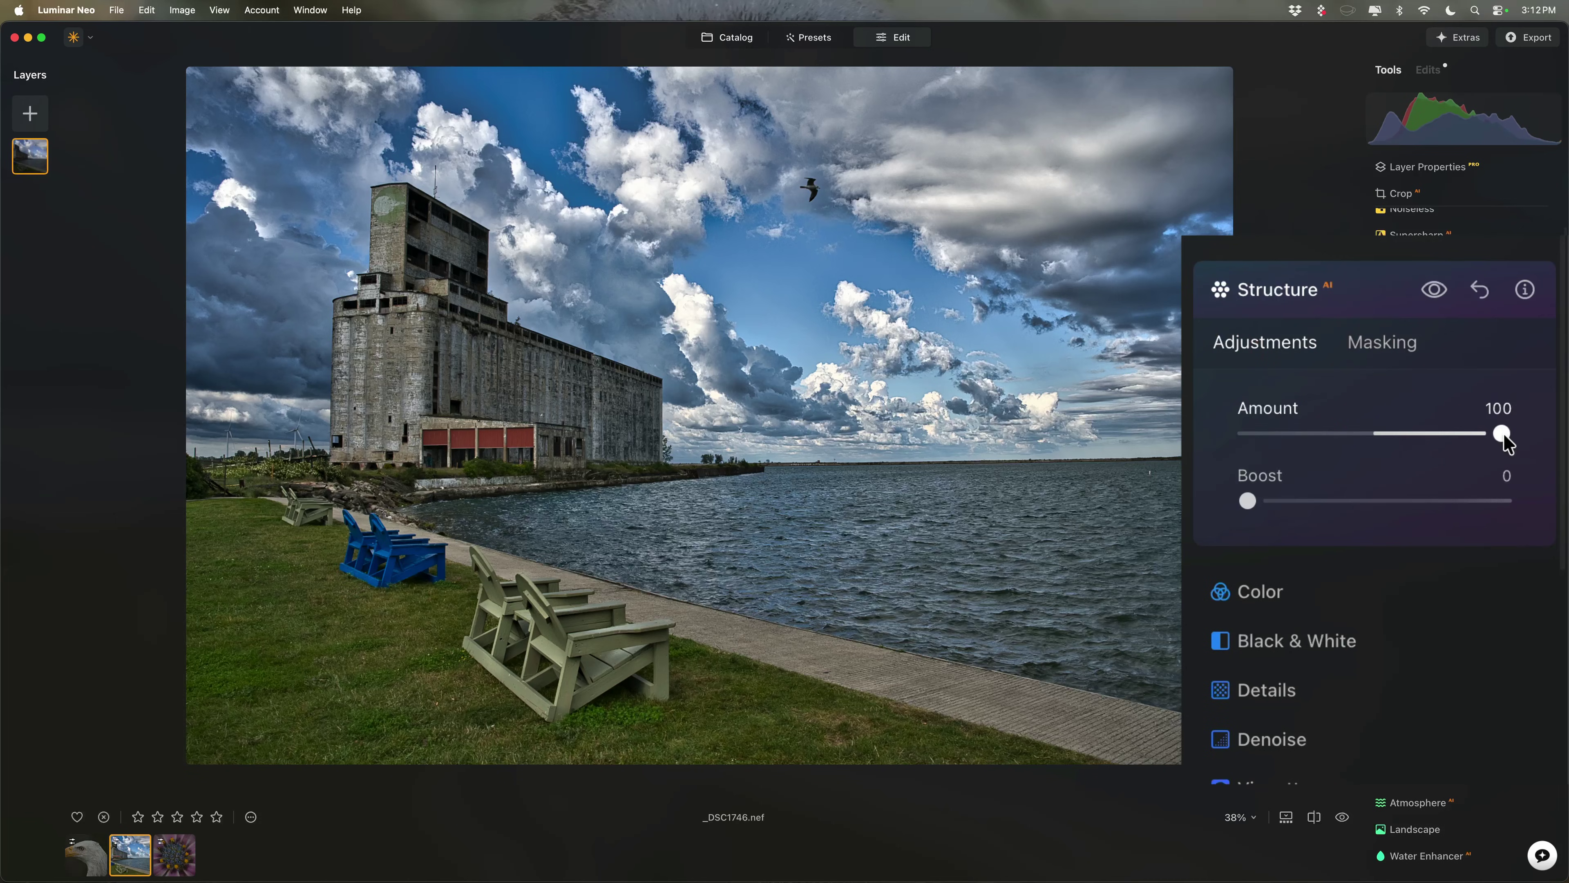
pyautogui.moveTo(1502, 433); pyautogui.dragTo(1420, 453)
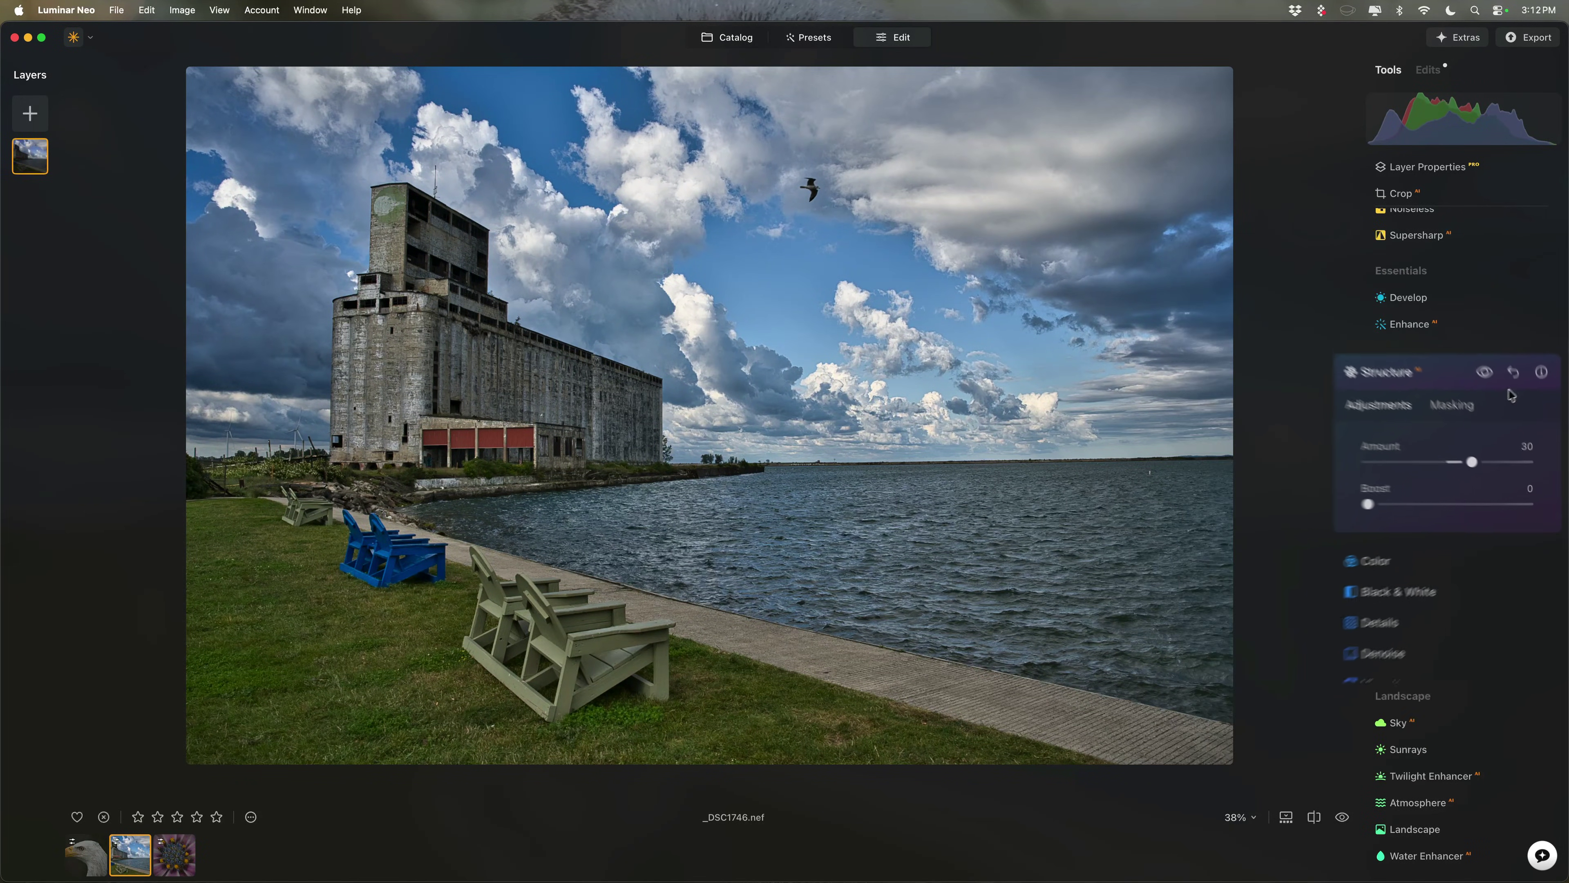
# - Reset the Structure adjustment and delete it from the photo's applied edits
pyautogui.click(1521, 391)
pyautogui.click(1456, 389)
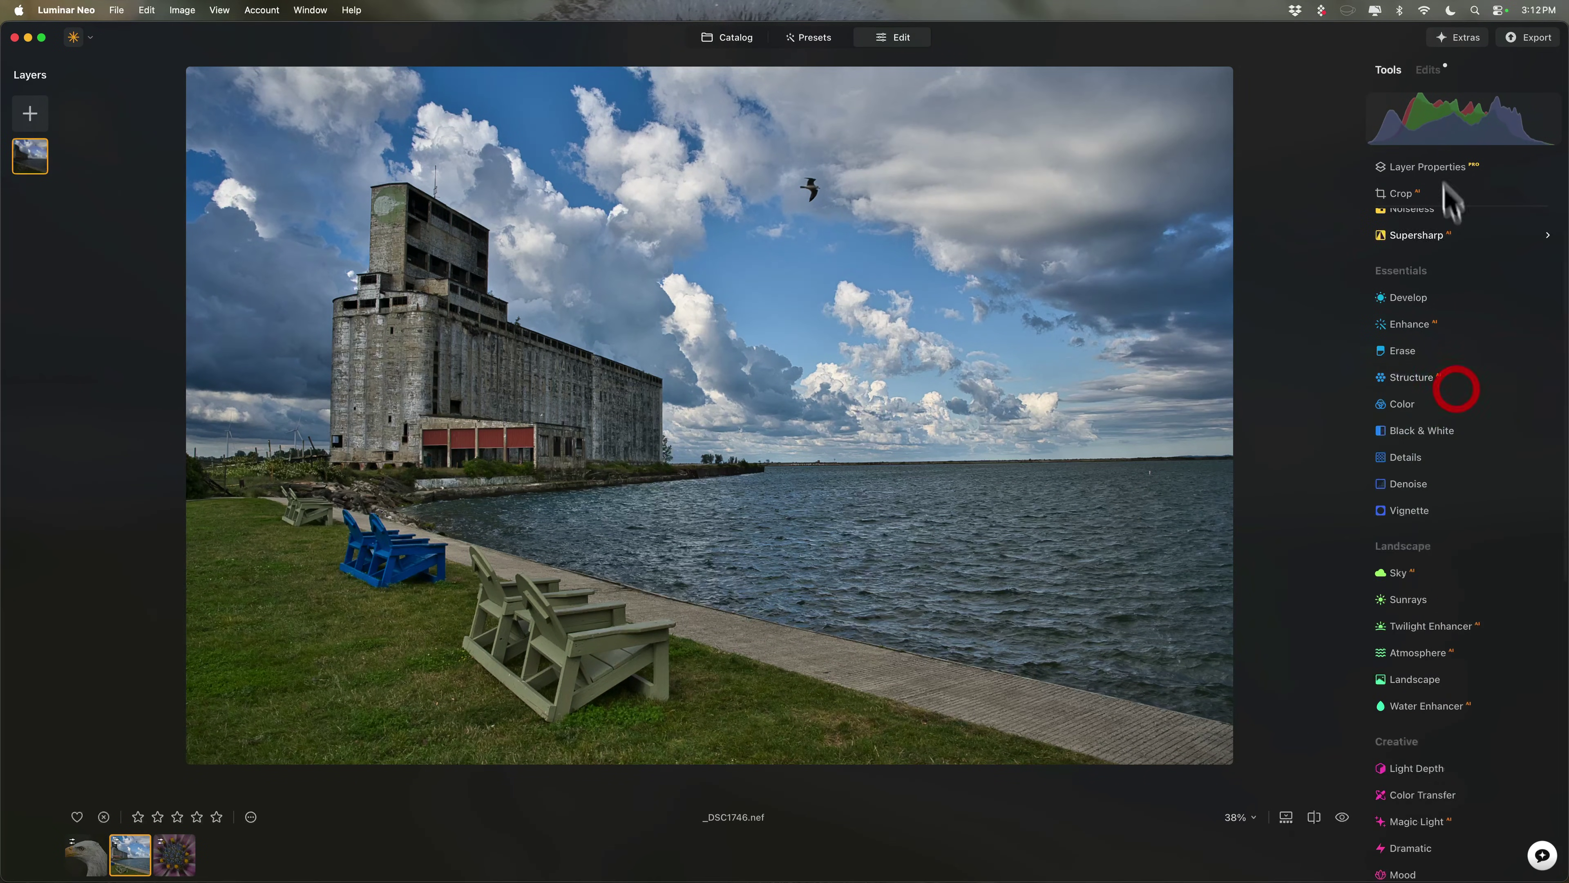
pyautogui.click(1430, 70)
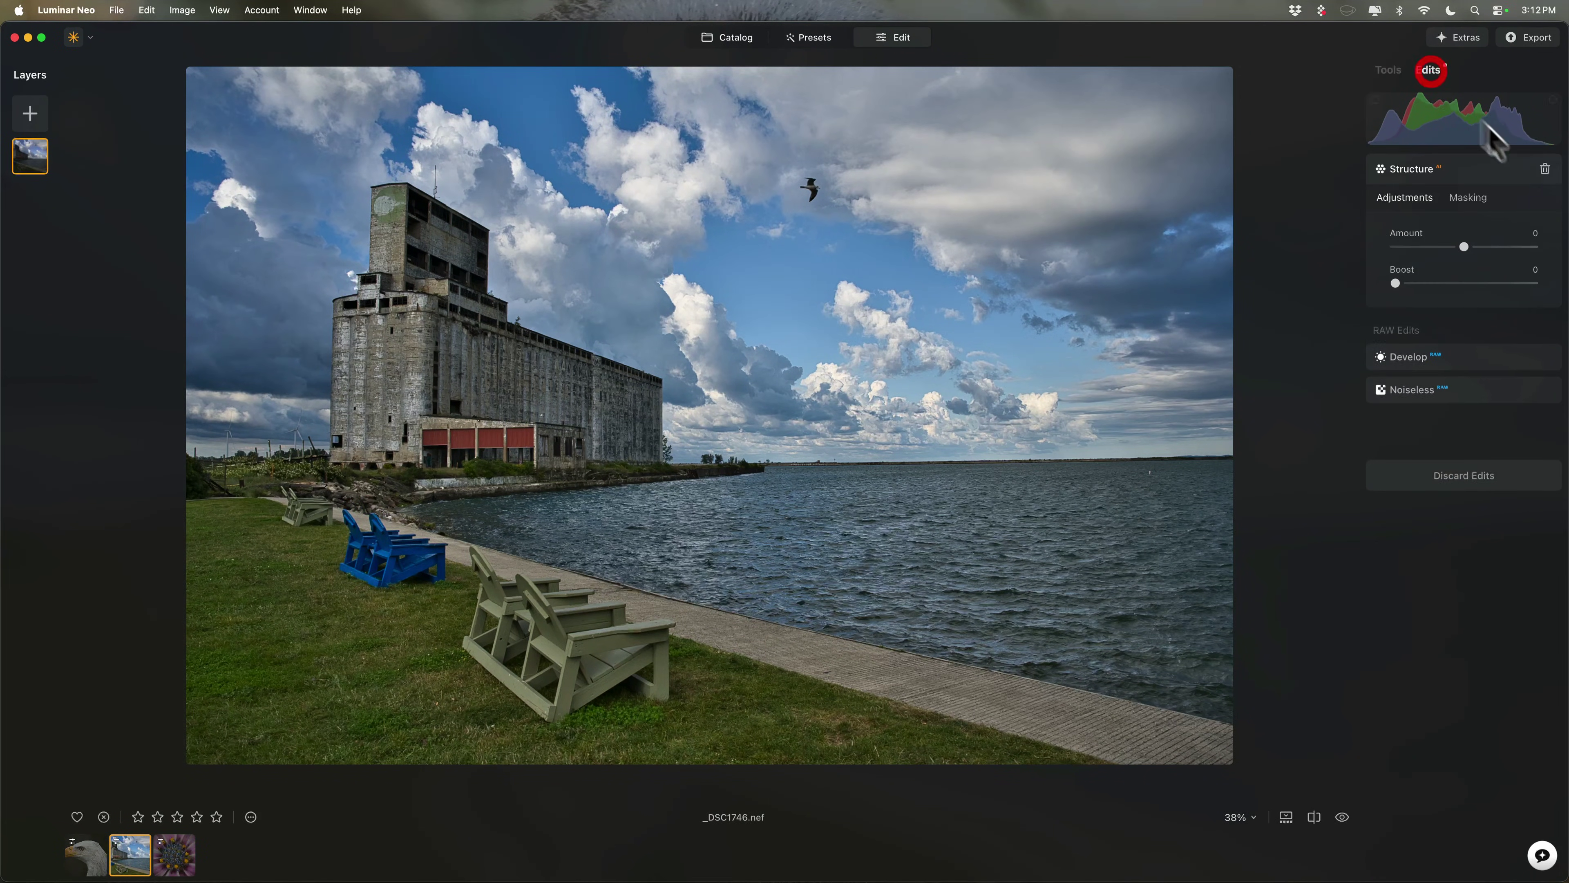
pyautogui.click(1542, 168)
pyautogui.click(1389, 70)
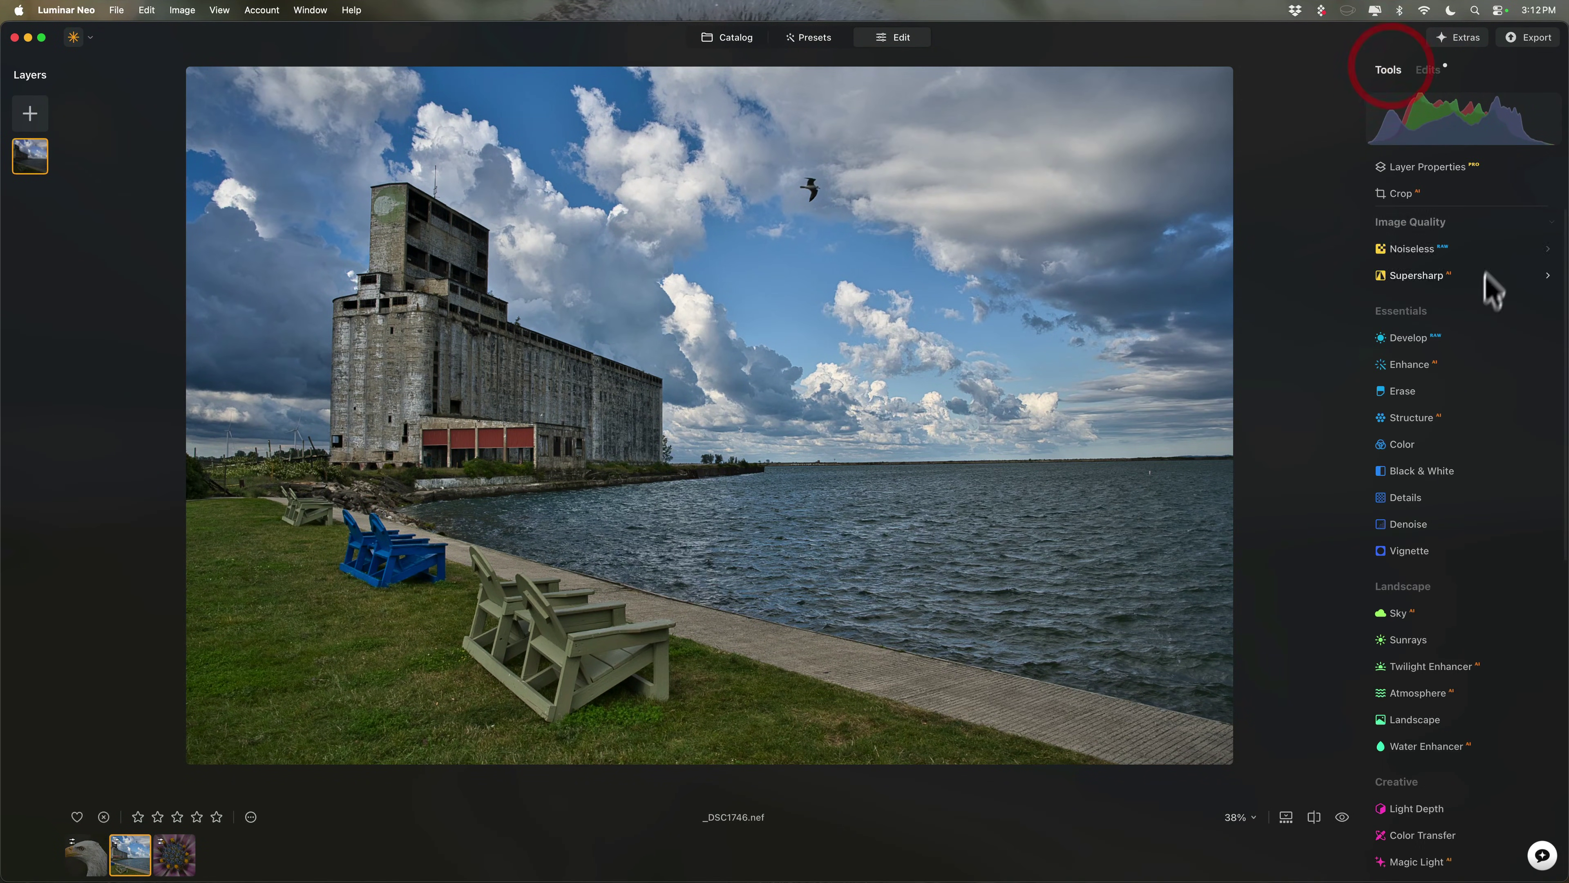
# - Start a new Structure adjustment with a radial gradient mask drawn from the photo's center, and widen it into a horizontal ellipse
pyautogui.click(1486, 427)
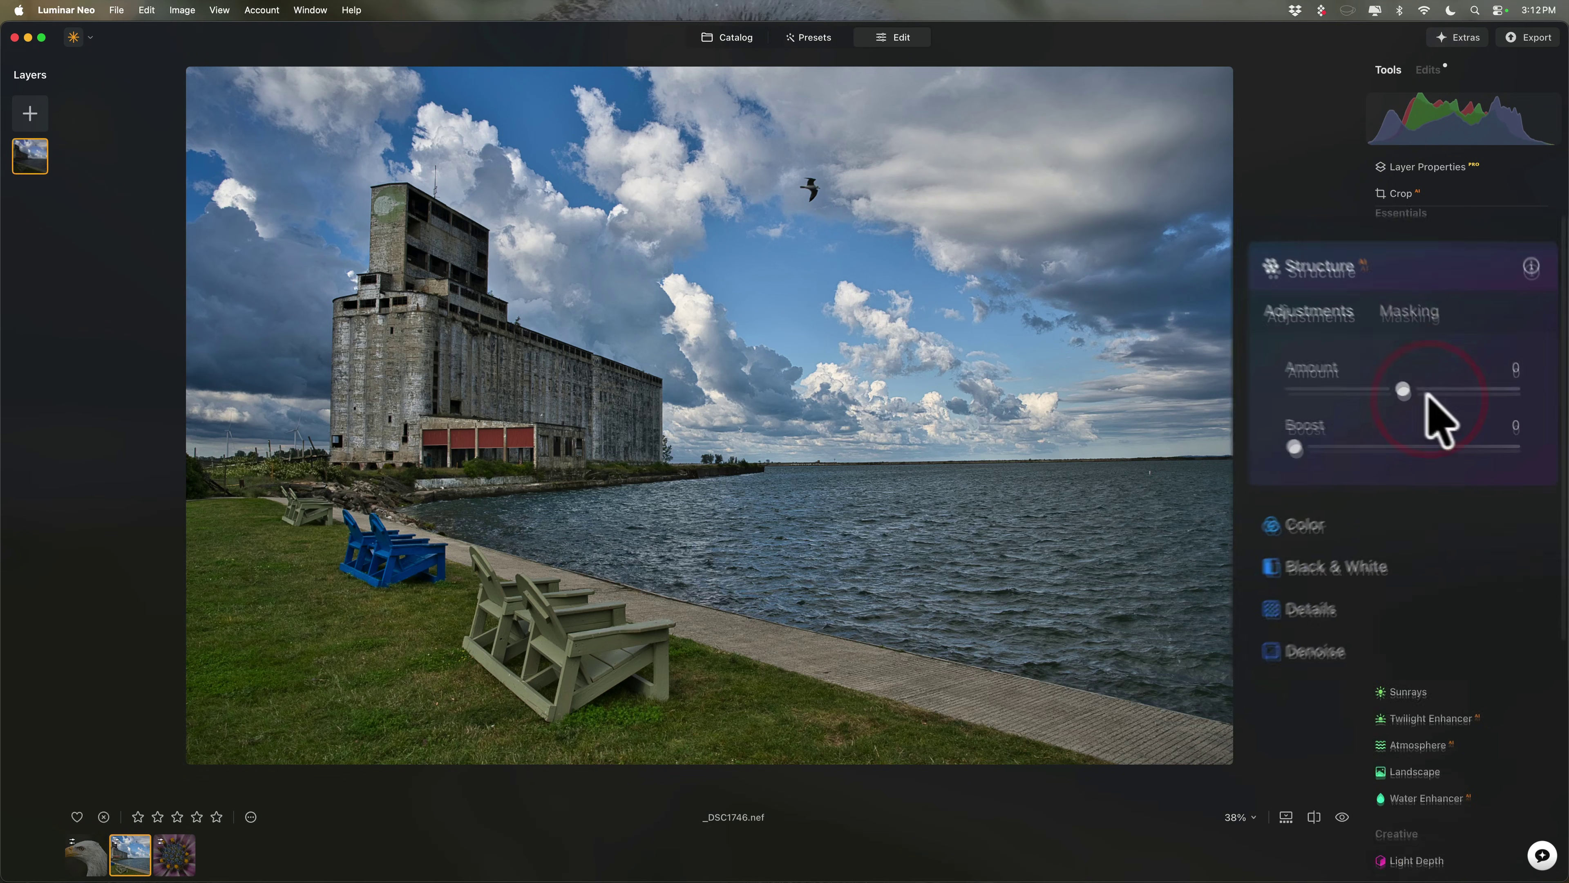
pyautogui.click(1391, 283)
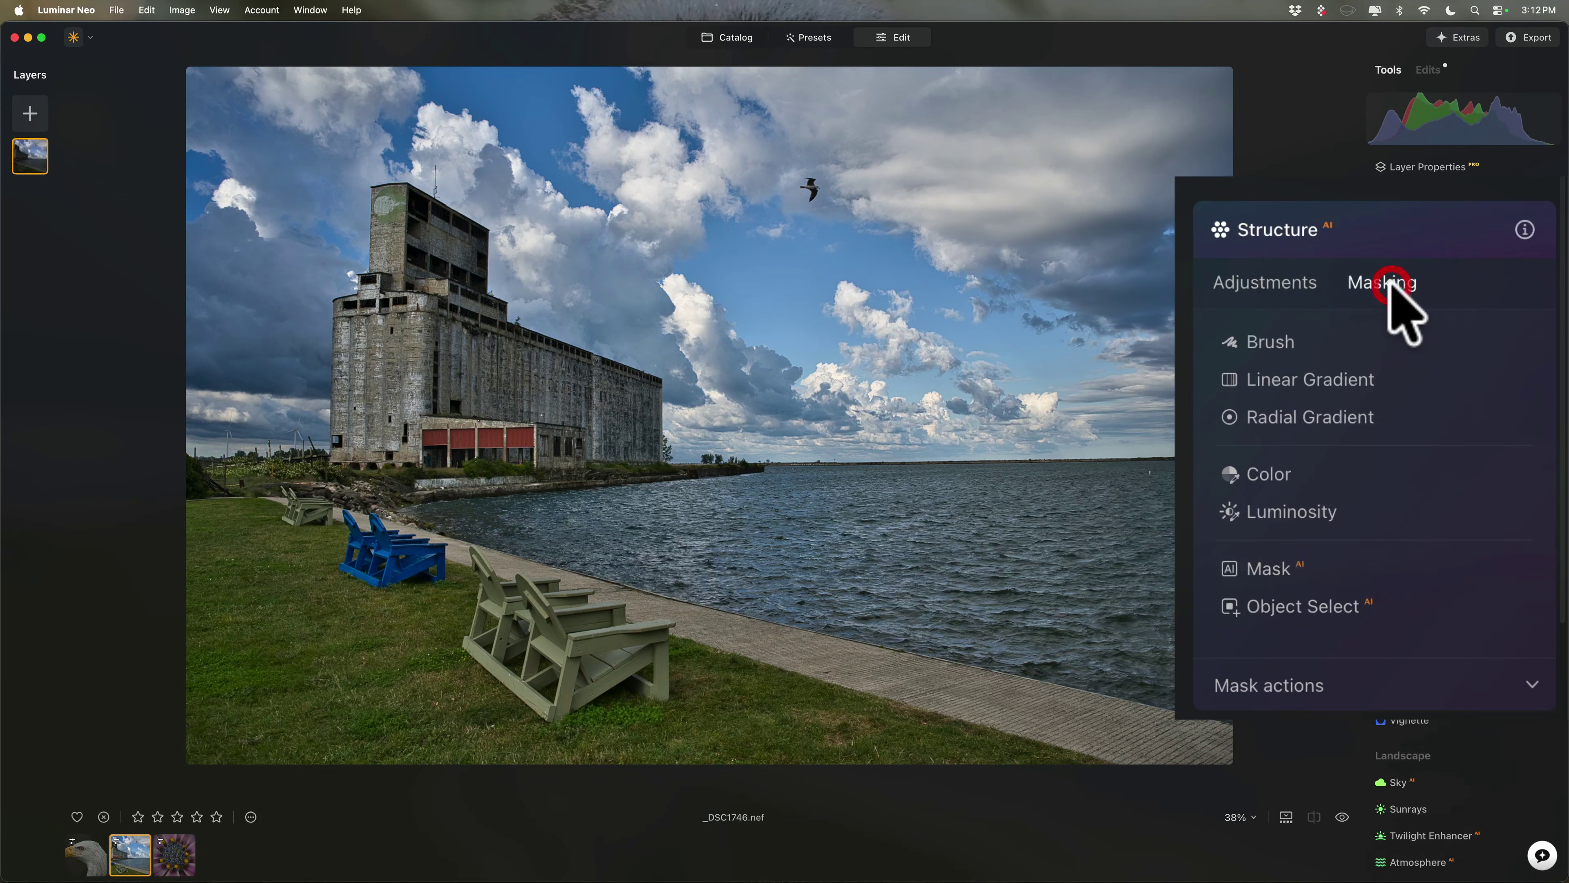
pyautogui.click(1280, 417)
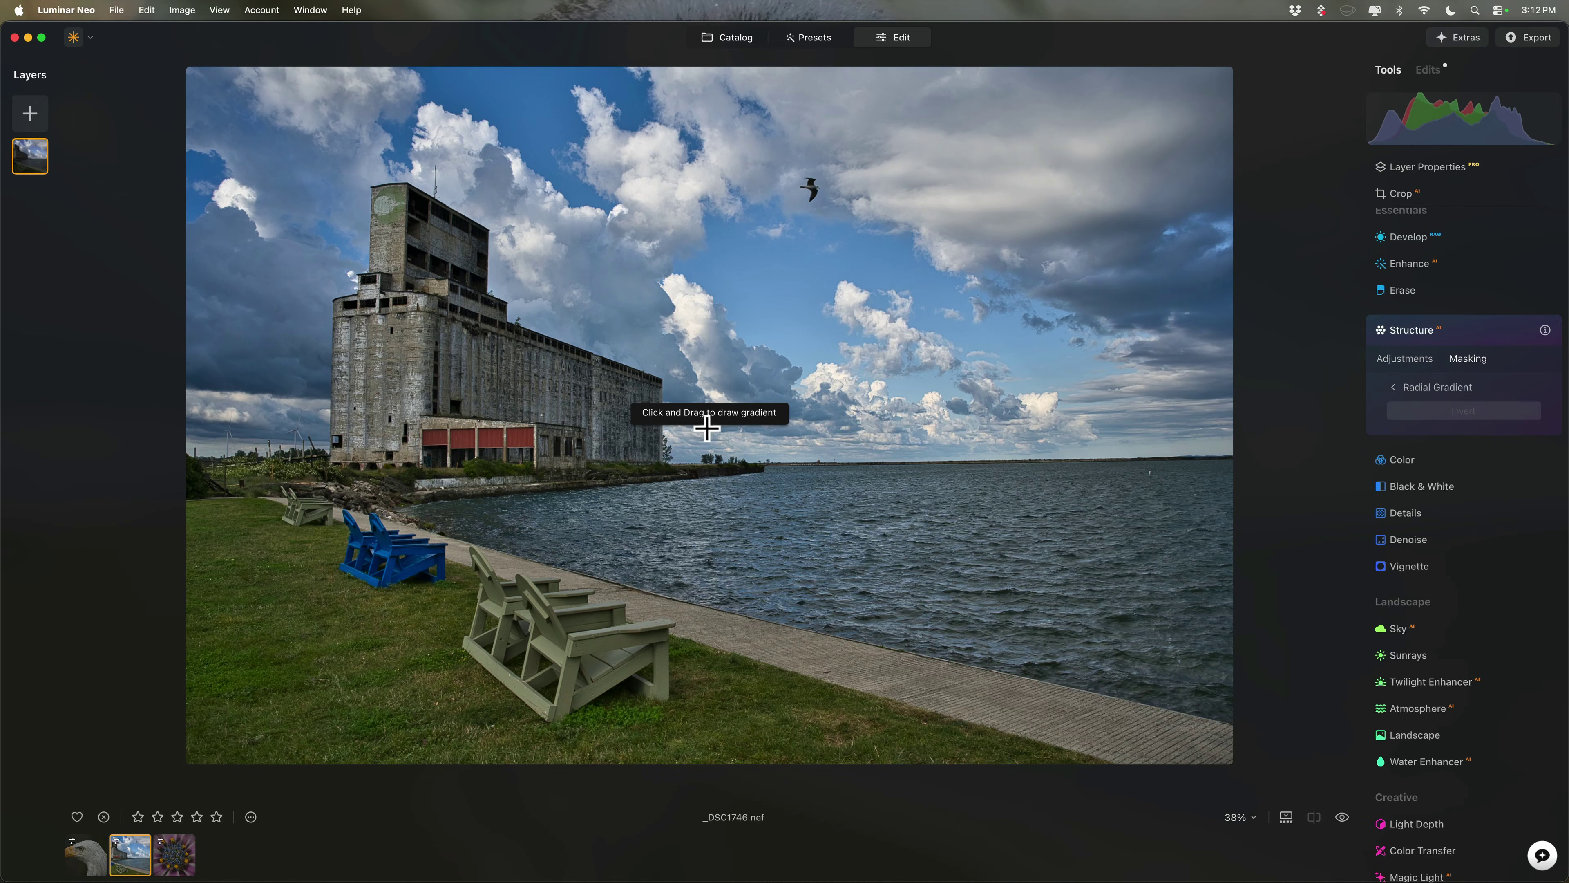
pyautogui.moveTo(708, 431)
pyautogui.mouseDown()
pyautogui.moveTo(889, 477)
pyautogui.moveTo(848, 459)
pyautogui.mouseUp()
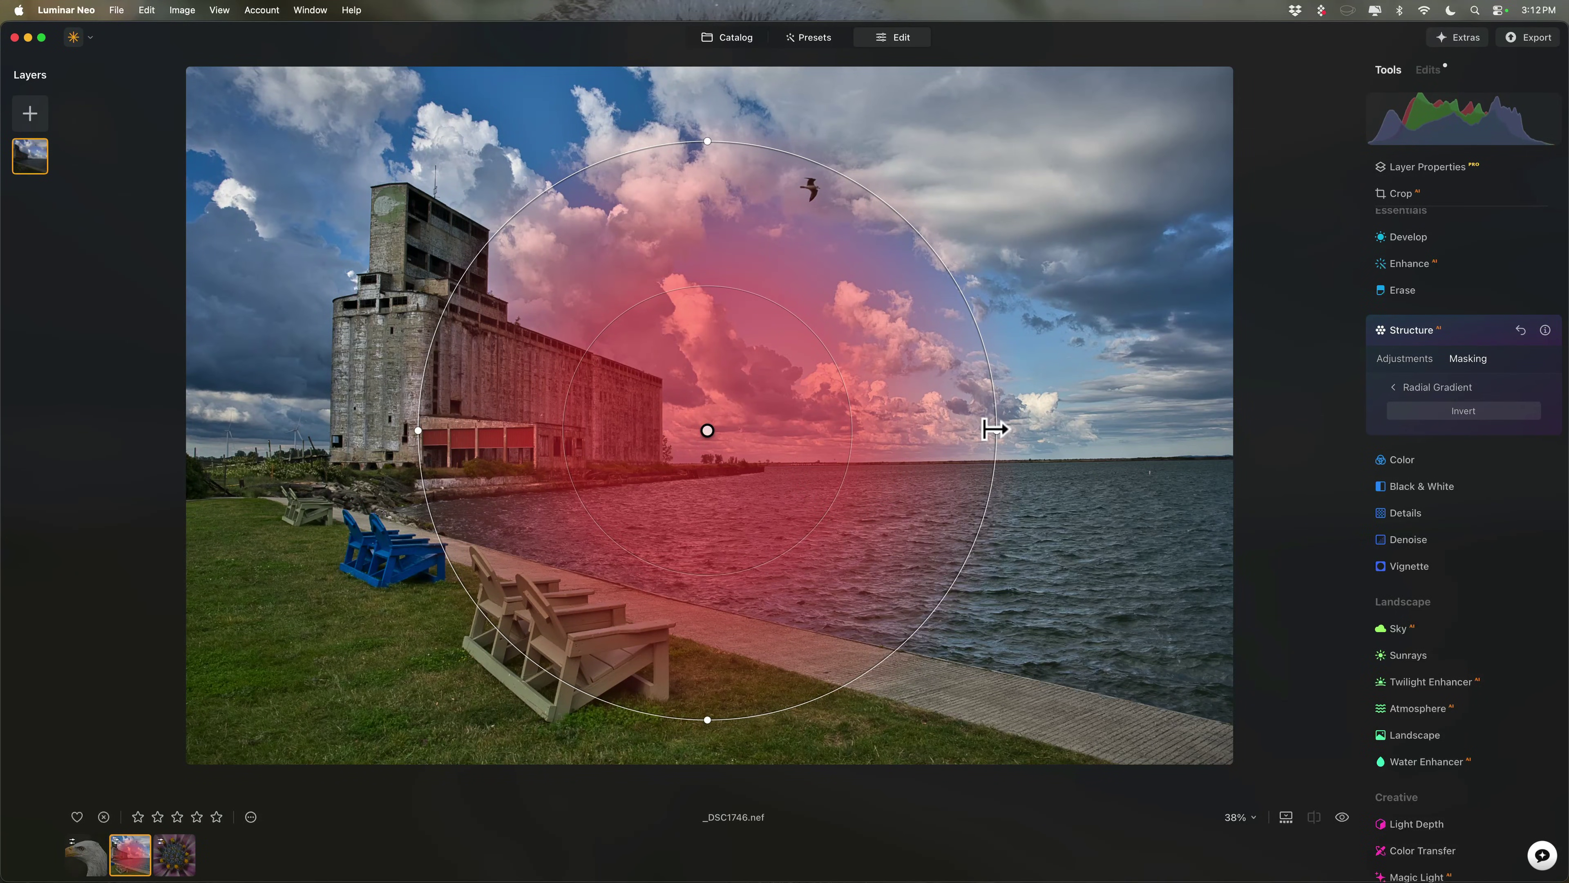
pyautogui.moveTo(994, 430); pyautogui.dragTo(1201, 432)
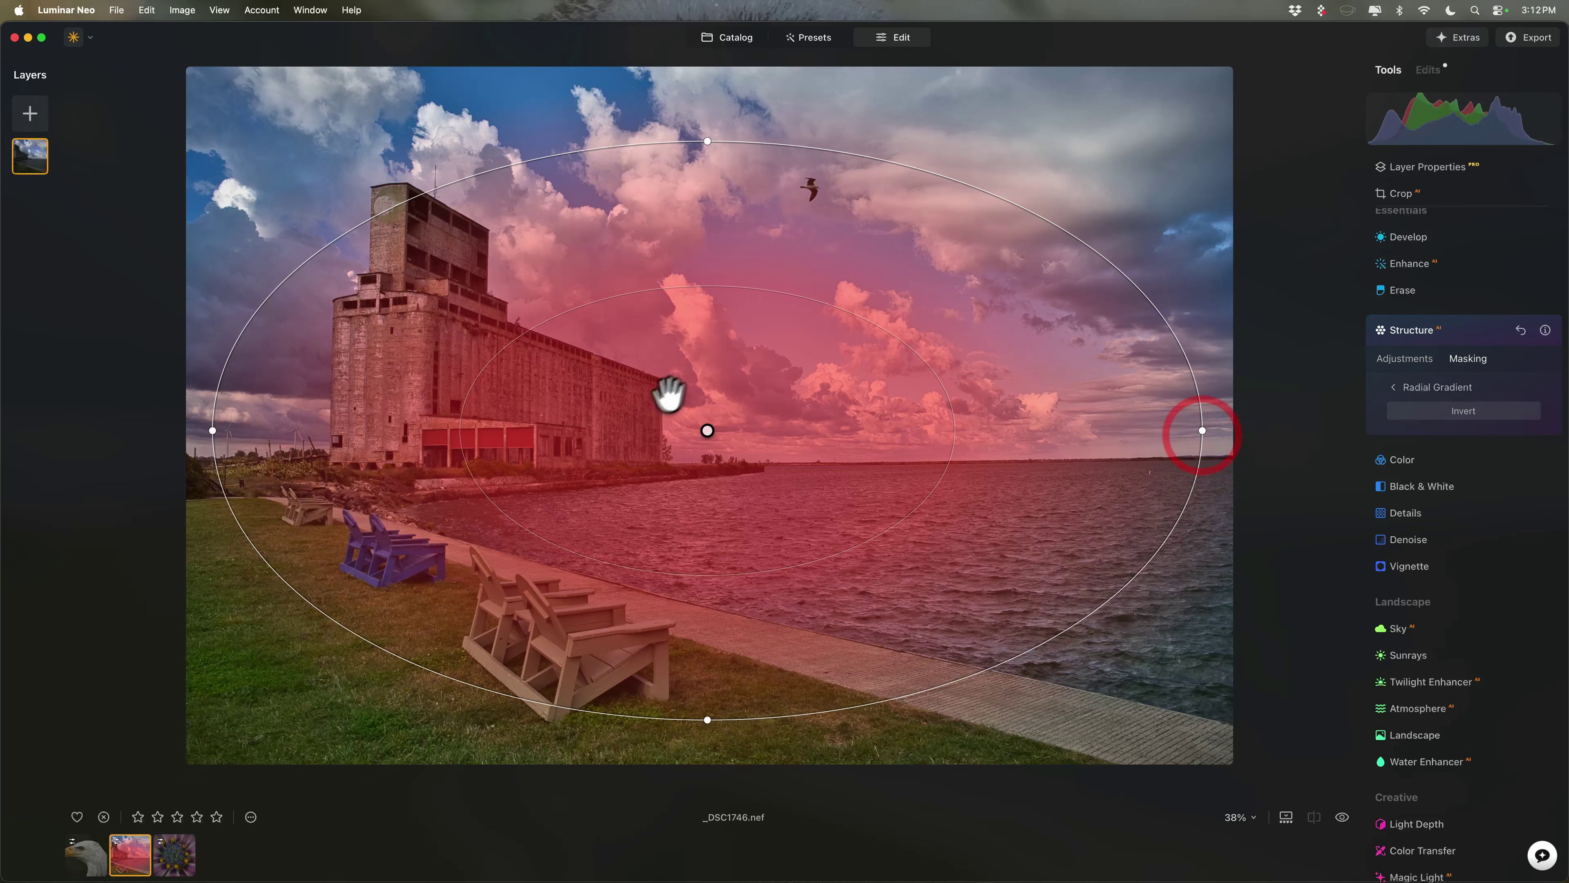
# - Narrow the radial gradient's ellipse slightly in width, keeping its center in place
pyautogui.click(708, 431)
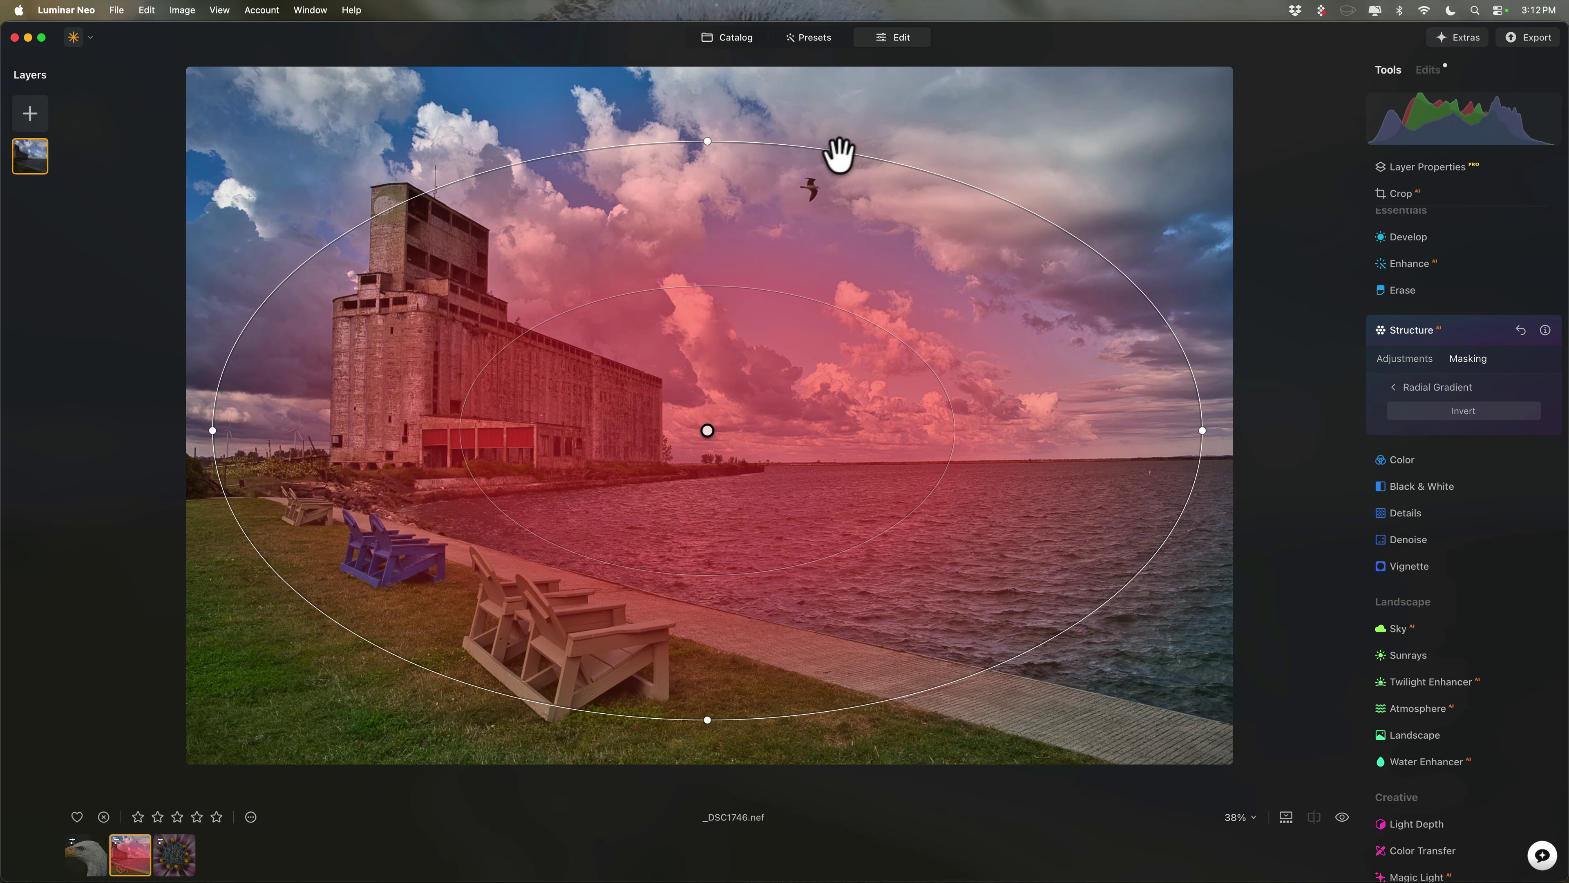
pyautogui.click(704, 427)
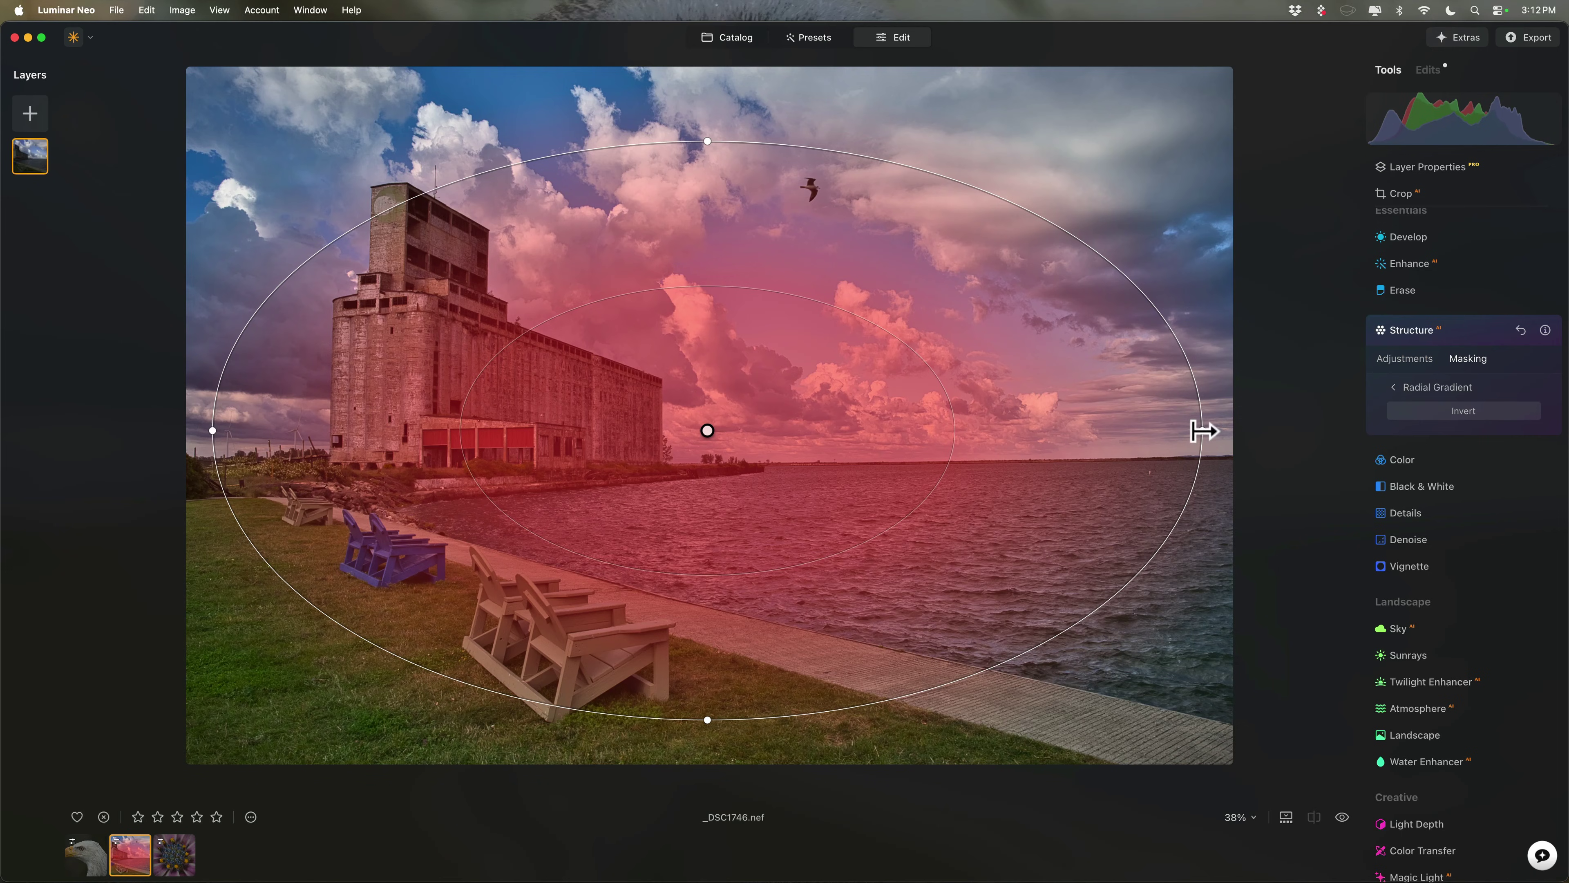
pyautogui.moveTo(1201, 431)
pyautogui.mouseDown()
pyautogui.moveTo(1152, 428)
pyautogui.moveTo(1185, 430)
pyautogui.mouseUp()
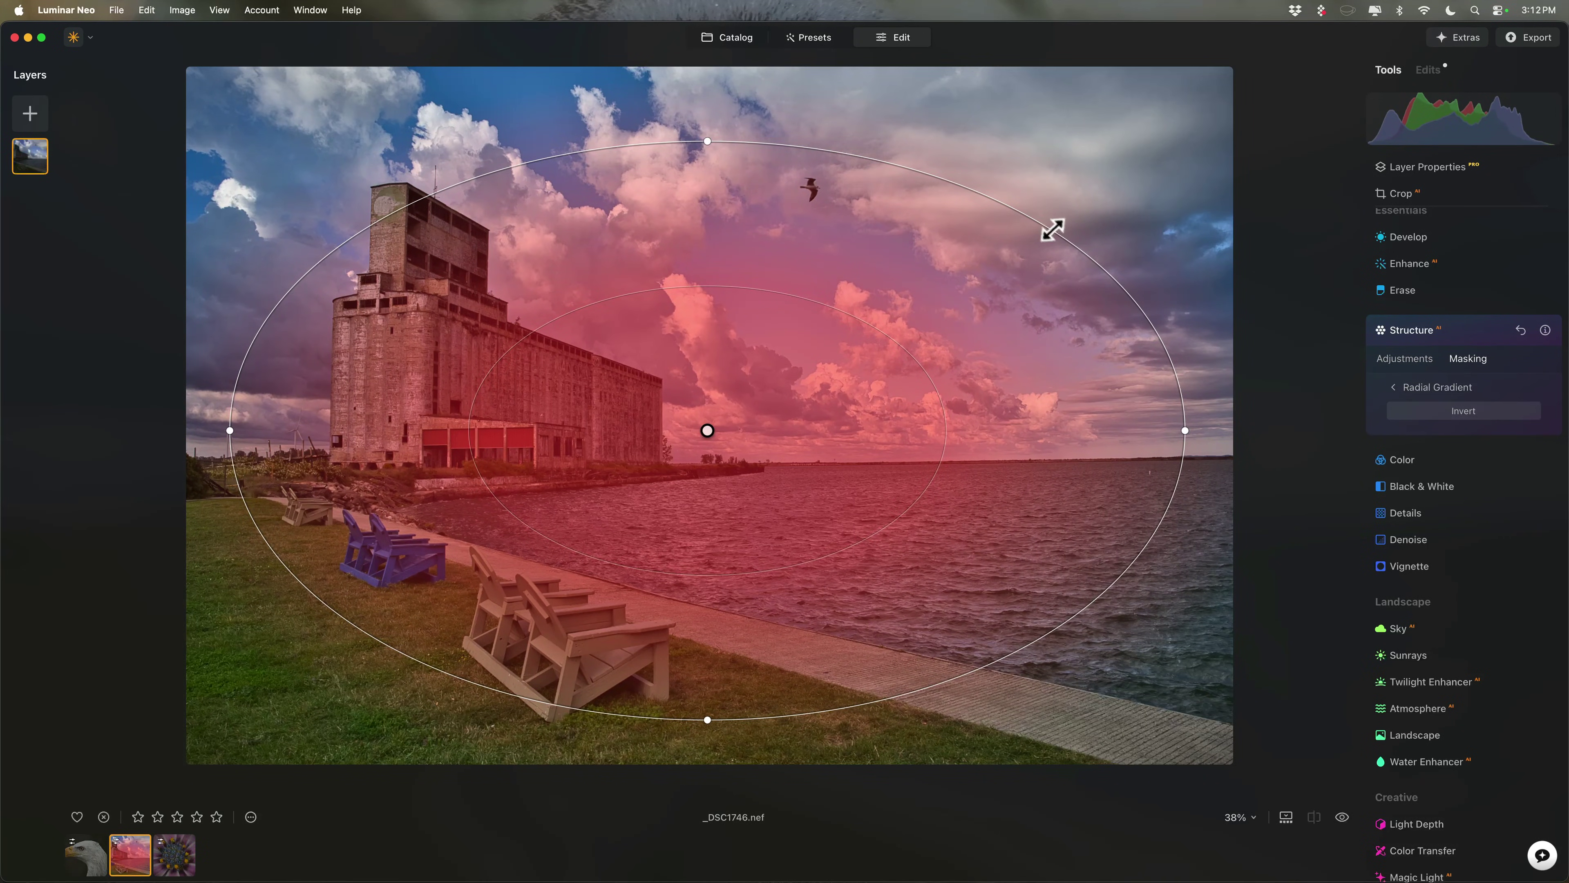
# - Enlarge the radial gradient's outer ellipse, stretching its height slightly, and shift its center a little up and to the right
pyautogui.moveTo(1052, 230); pyautogui.dragTo(1097, 227)
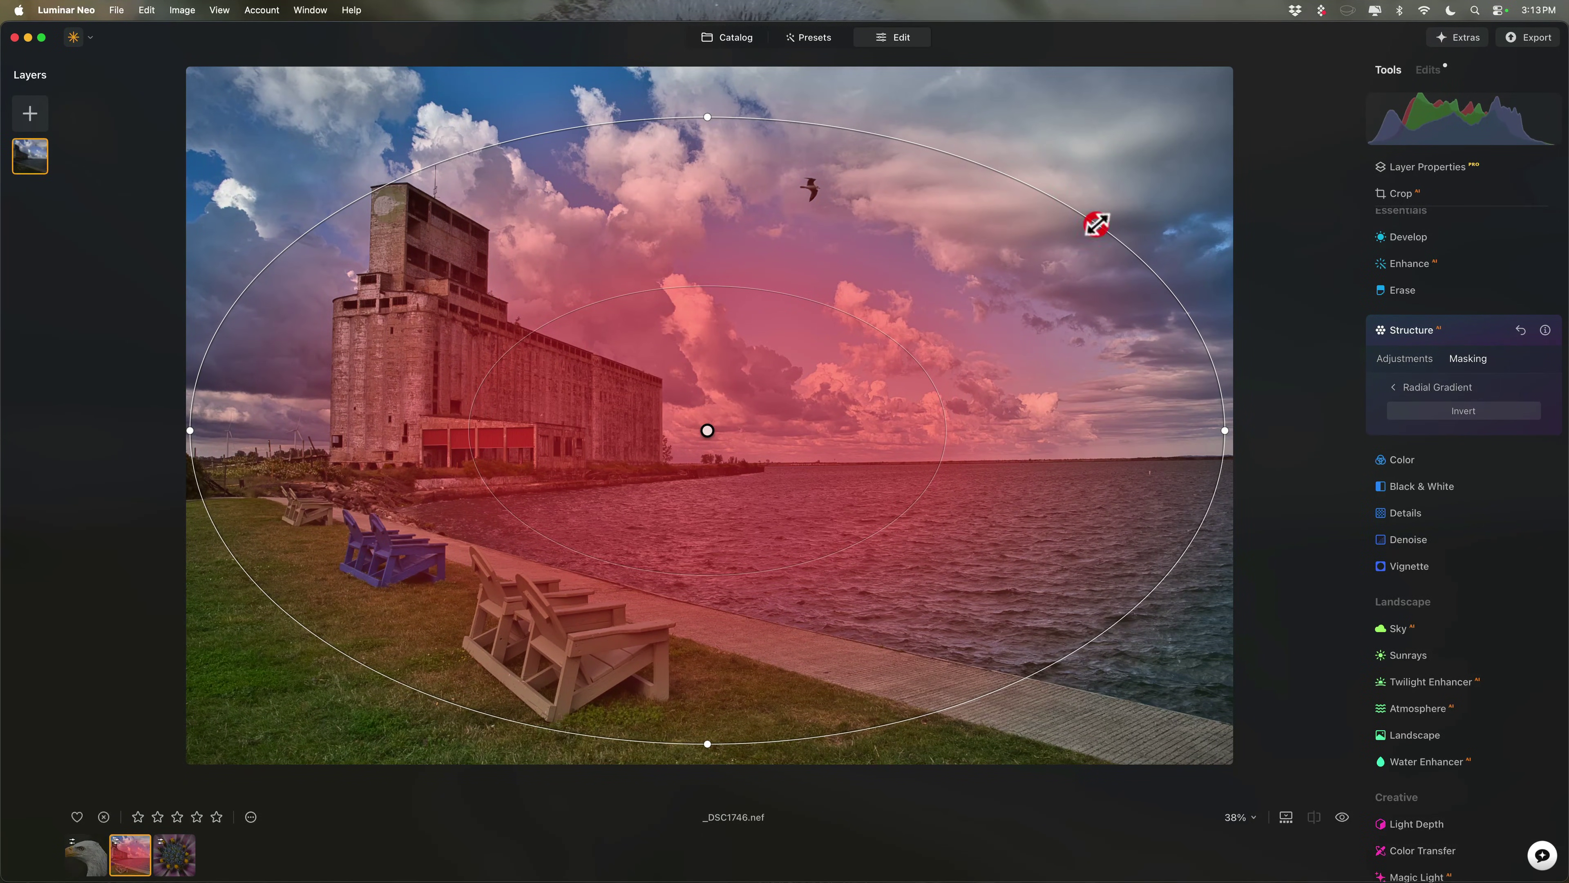
pyautogui.moveTo(705, 430)
pyautogui.mouseDown()
pyautogui.moveTo(743, 424)
pyautogui.moveTo(717, 418)
pyautogui.mouseUp()
pyautogui.moveTo(727, 275)
pyautogui.mouseDown()
pyautogui.moveTo(732, 249)
pyautogui.moveTo(732, 313)
pyautogui.moveTo(732, 279)
pyautogui.mouseUp()
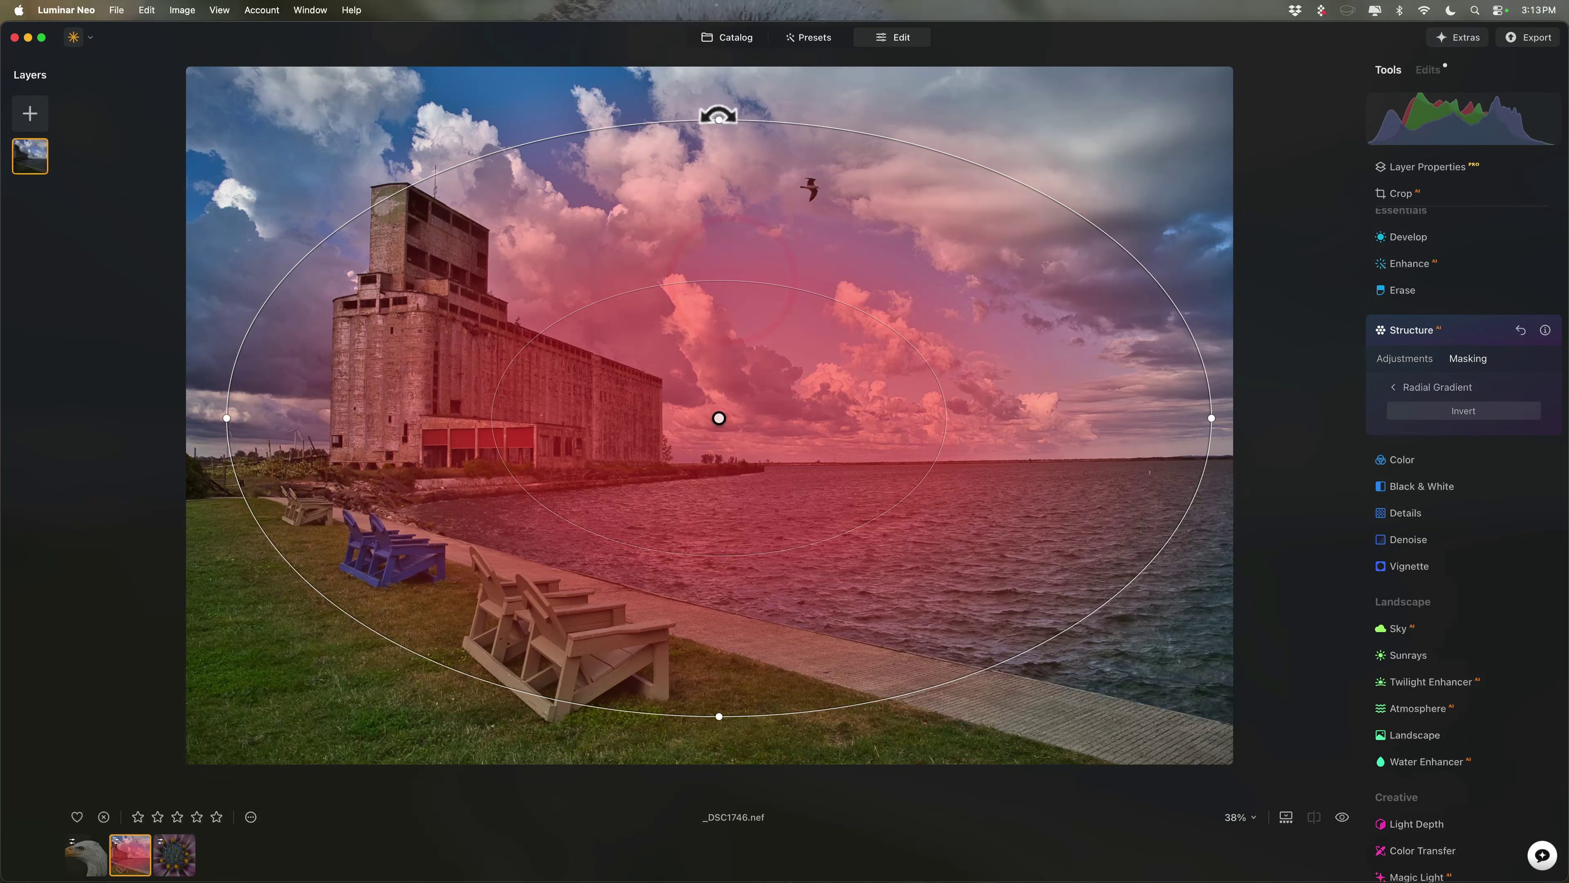
pyautogui.moveTo(716, 118); pyautogui.dragTo(718, 105)
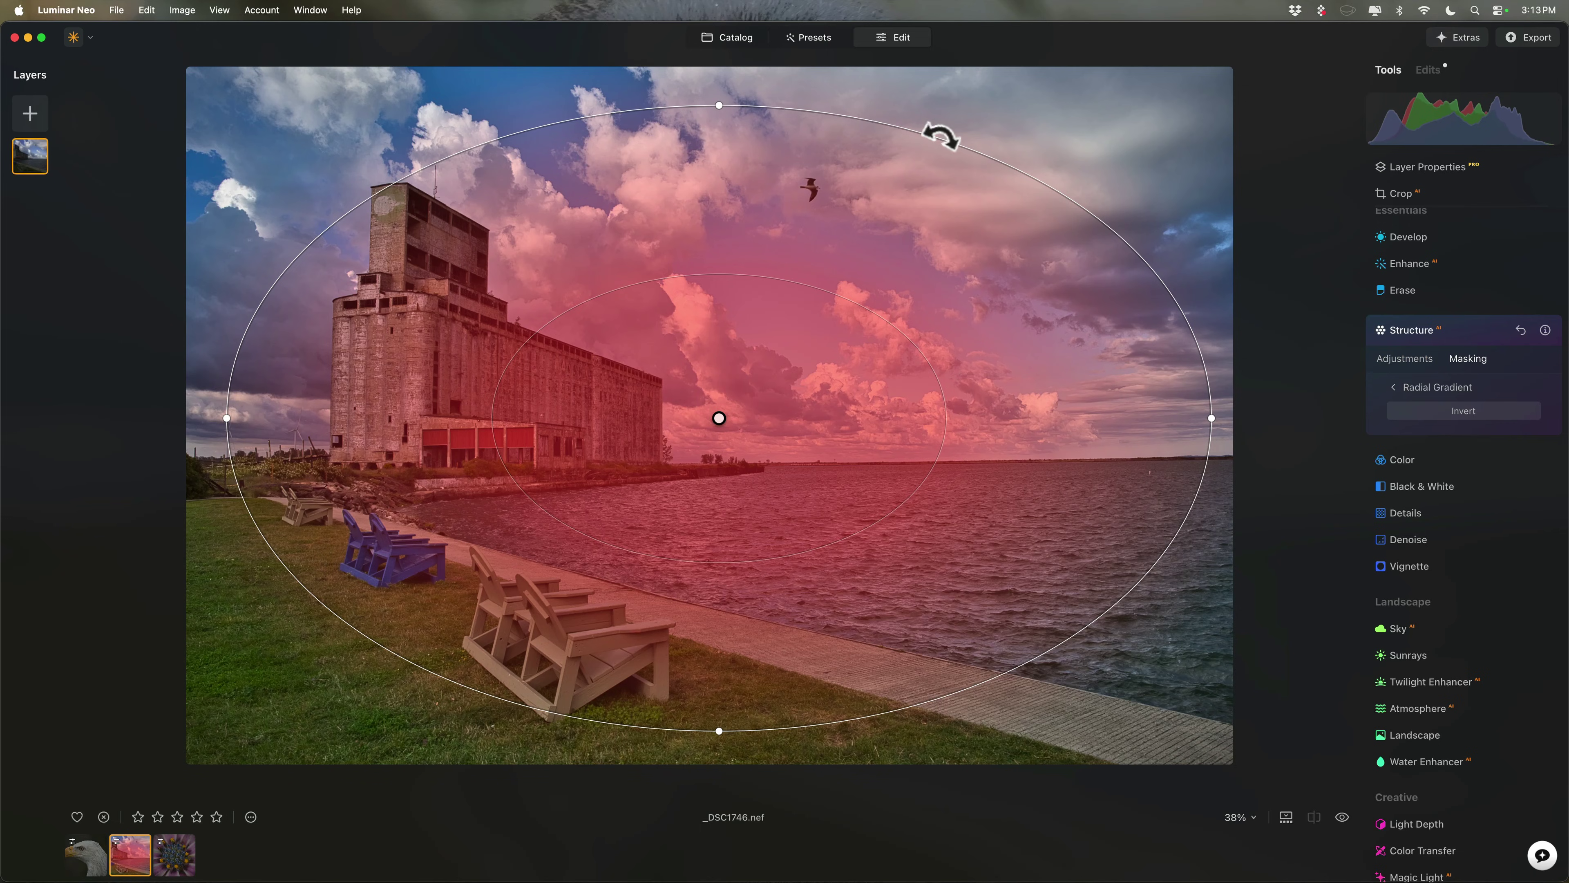
# - Invert the radial gradient mask and set the Structure amount to 100 for the photo's outer areas
pyautogui.click(1335, 382)
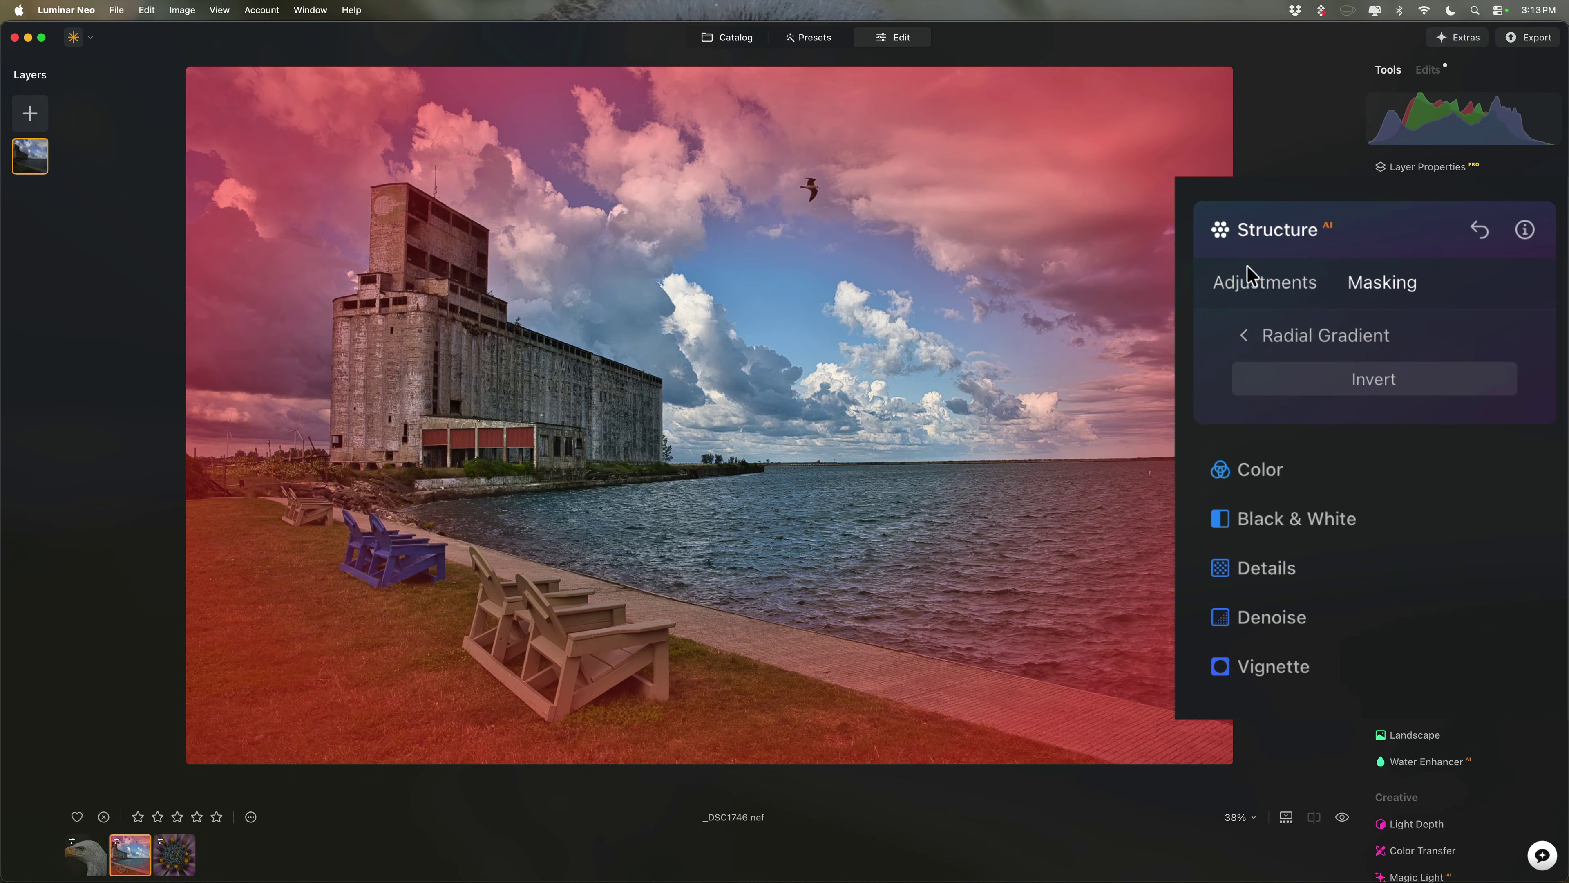
pyautogui.click(1298, 319)
pyautogui.moveTo(1386, 373); pyautogui.dragTo(1491, 374)
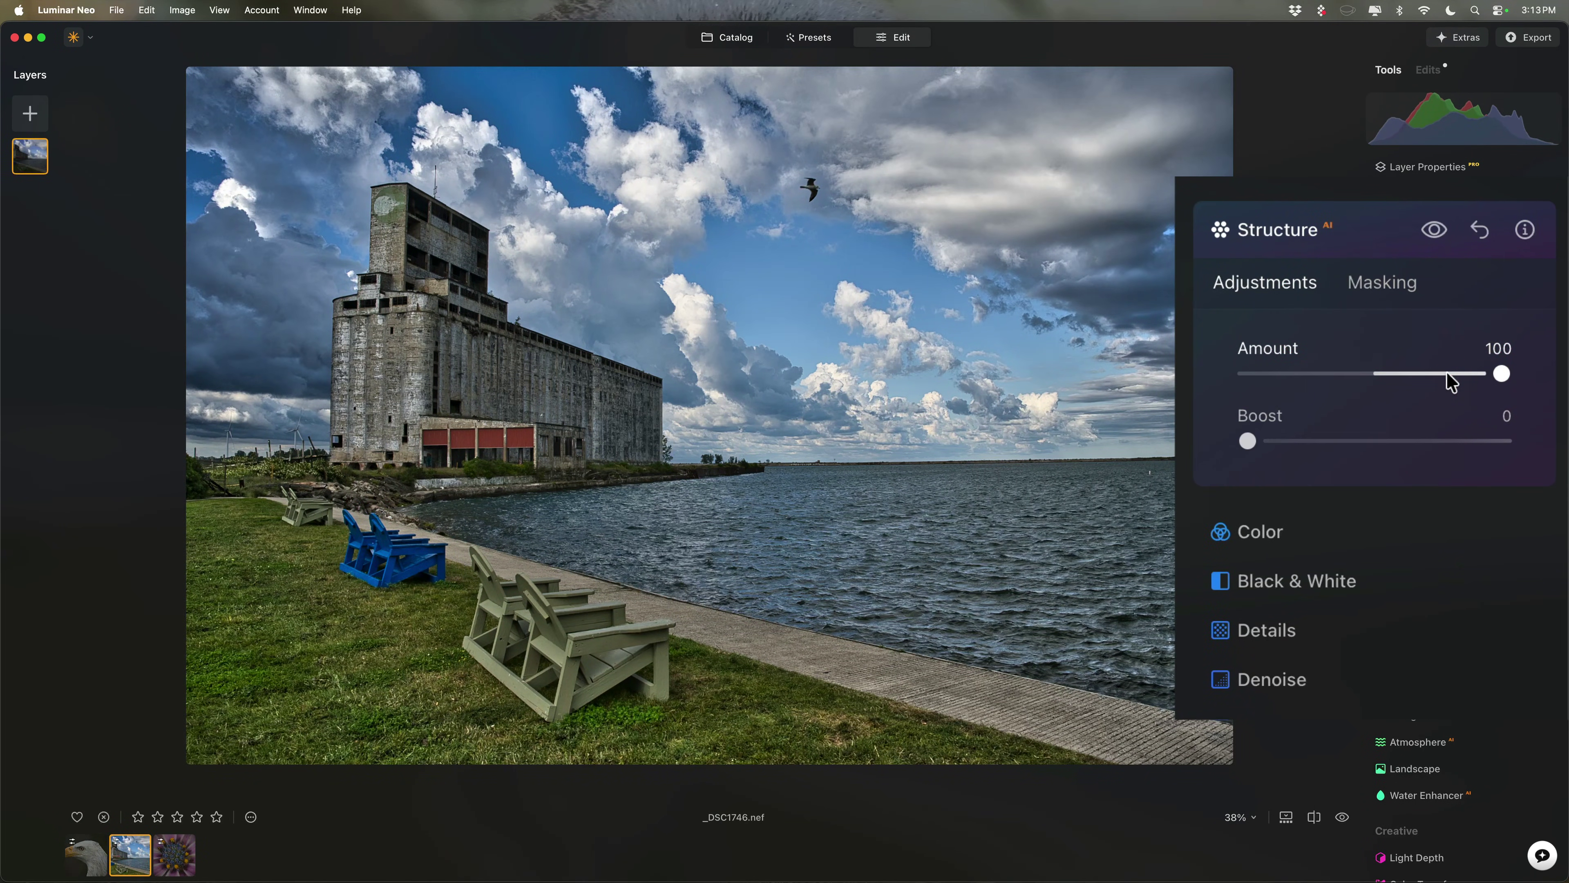
# - Erase the Structure mask with the brush along the photo's right side, from the walkway up over the water to the horizon
pyautogui.click(1383, 282)
pyautogui.click(1243, 343)
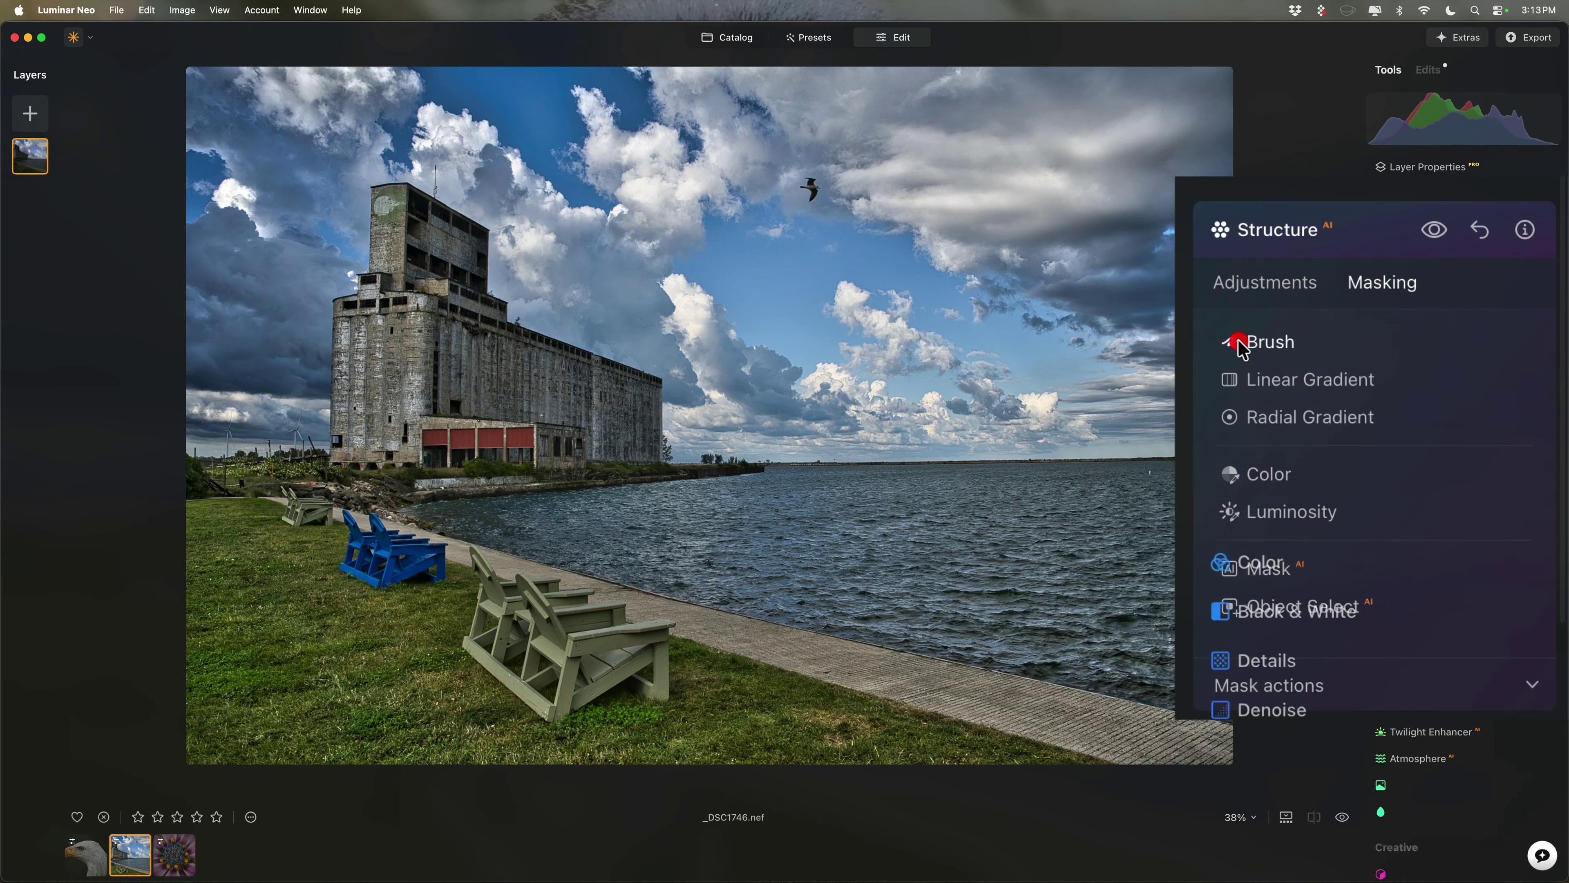
pyautogui.click(1248, 340)
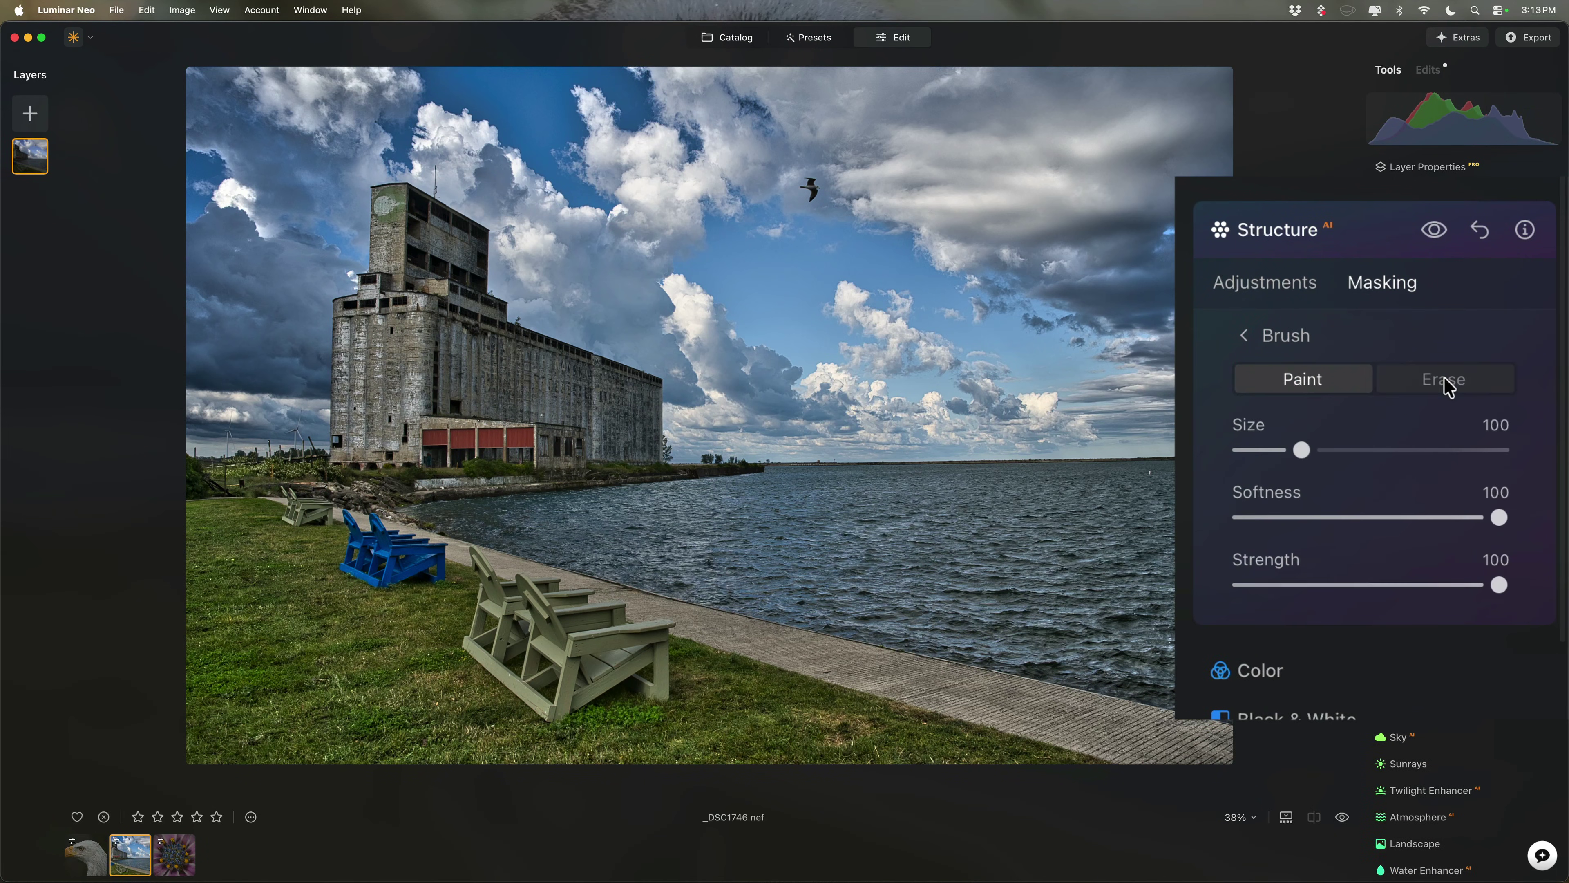
pyautogui.click(1414, 380)
pyautogui.moveTo(1036, 735)
pyautogui.mouseDown()
pyautogui.moveTo(1187, 677)
pyautogui.moveTo(1176, 483)
pyautogui.moveTo(1145, 653)
pyautogui.moveTo(1196, 423)
pyautogui.moveTo(1197, 330)
pyautogui.moveTo(1202, 562)
pyautogui.moveTo(1049, 639)
pyautogui.moveTo(1197, 589)
pyautogui.moveTo(1234, 615)
pyautogui.moveTo(998, 636)
pyautogui.moveTo(1035, 583)
pyautogui.moveTo(973, 629)
pyautogui.moveTo(1011, 695)
pyautogui.moveTo(1077, 733)
pyautogui.moveTo(1017, 746)
pyautogui.moveTo(978, 638)
pyautogui.moveTo(978, 556)
pyautogui.moveTo(1077, 452)
pyautogui.moveTo(1053, 450)
pyautogui.moveTo(1131, 438)
pyautogui.mouseUp()
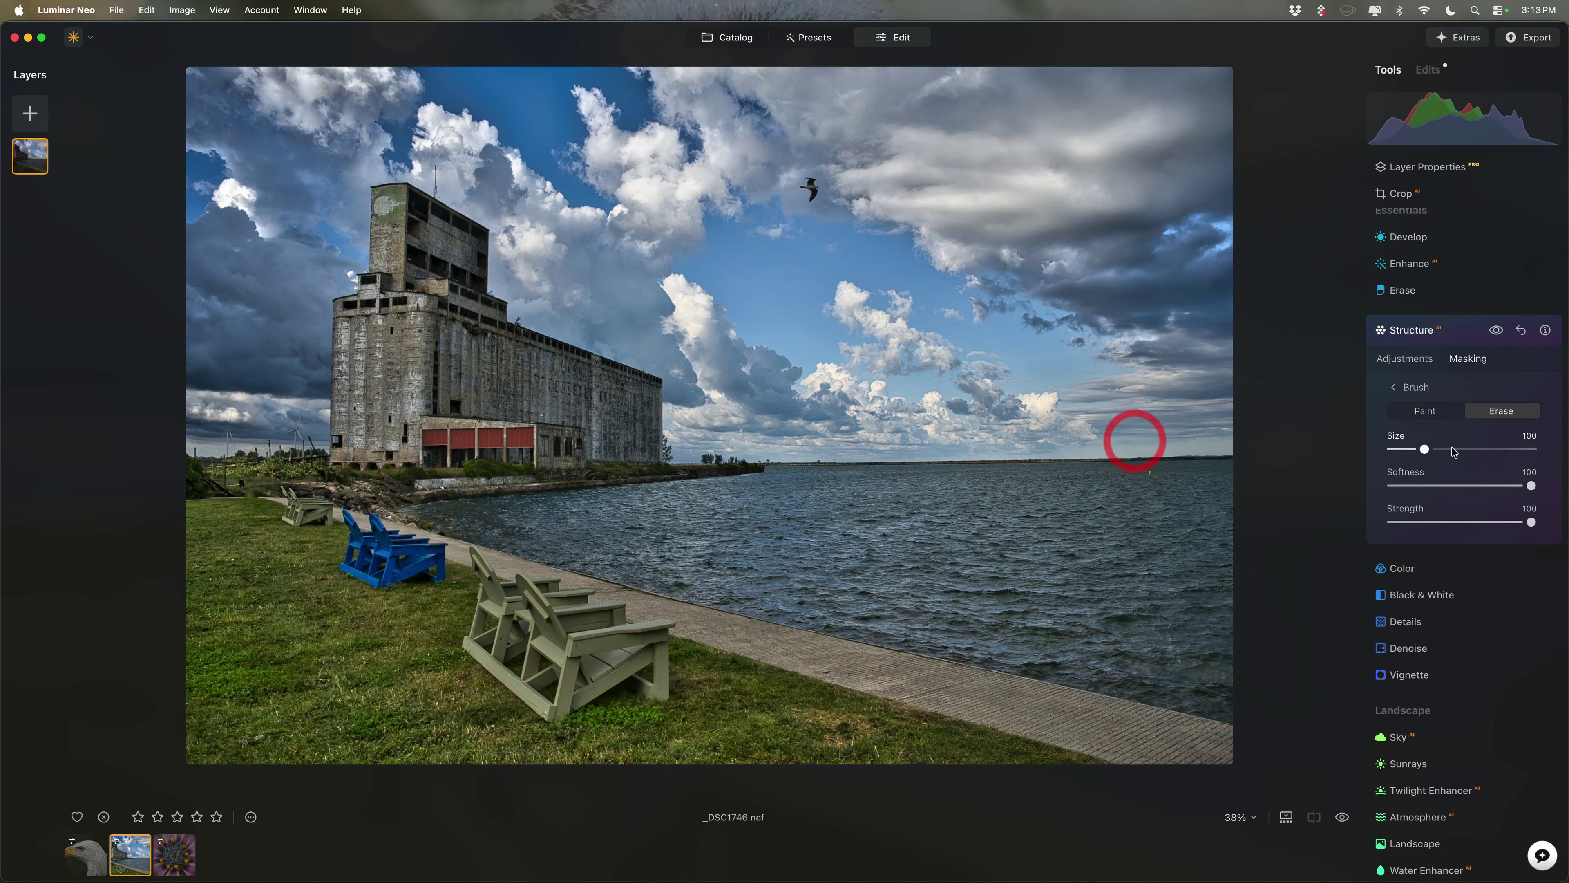
# - Reset the radially masked Structure adjustment and remove it from the photo's applied edits
pyautogui.click(1521, 331)
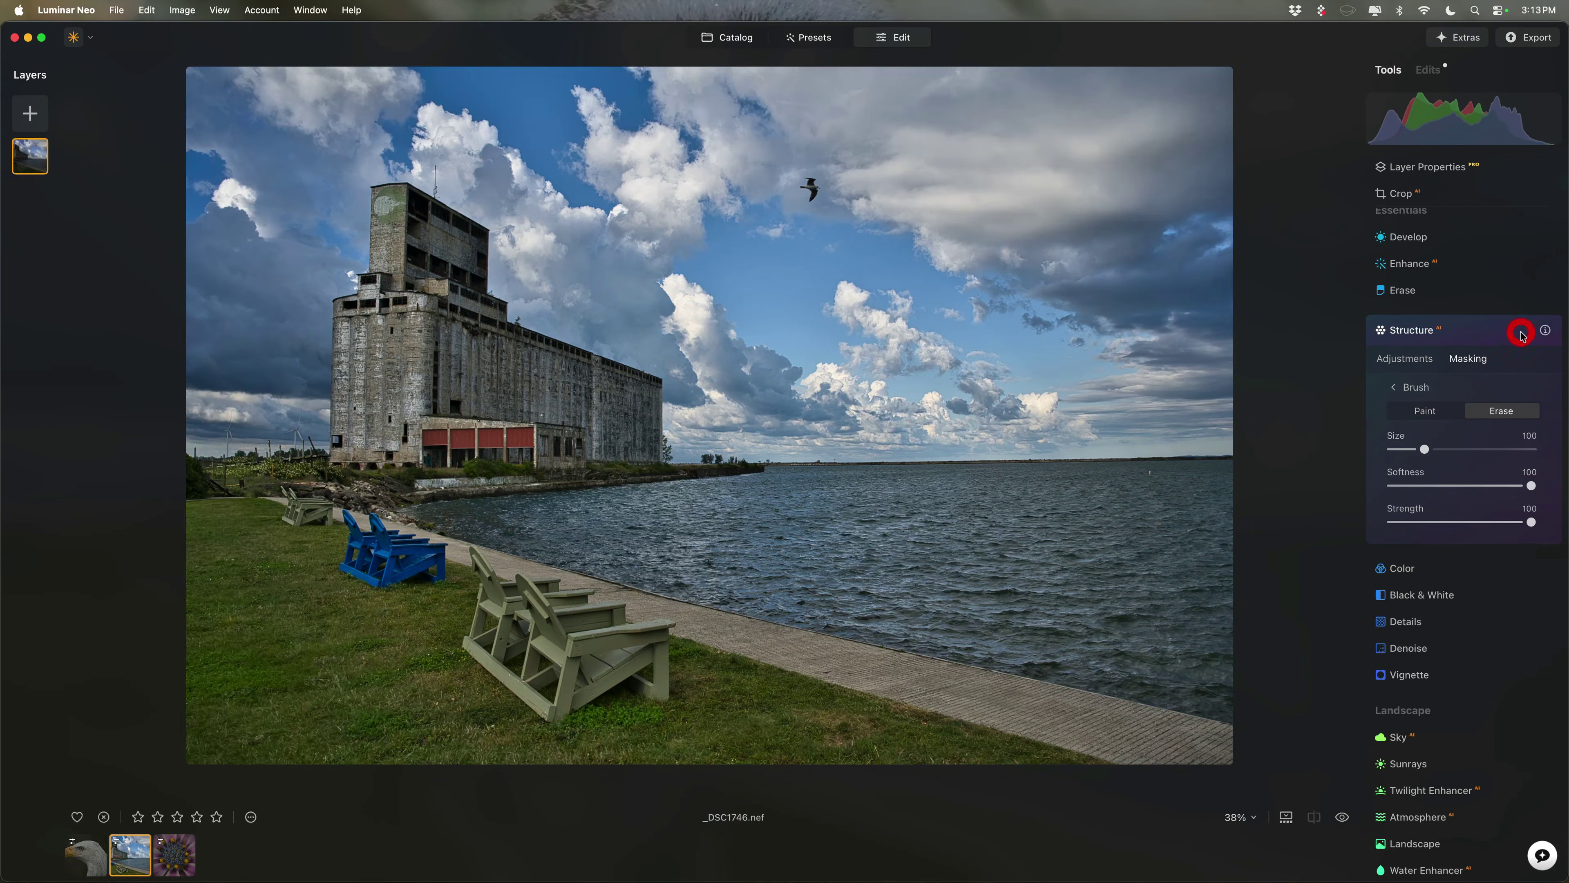
pyautogui.click(1419, 332)
pyautogui.click(1428, 69)
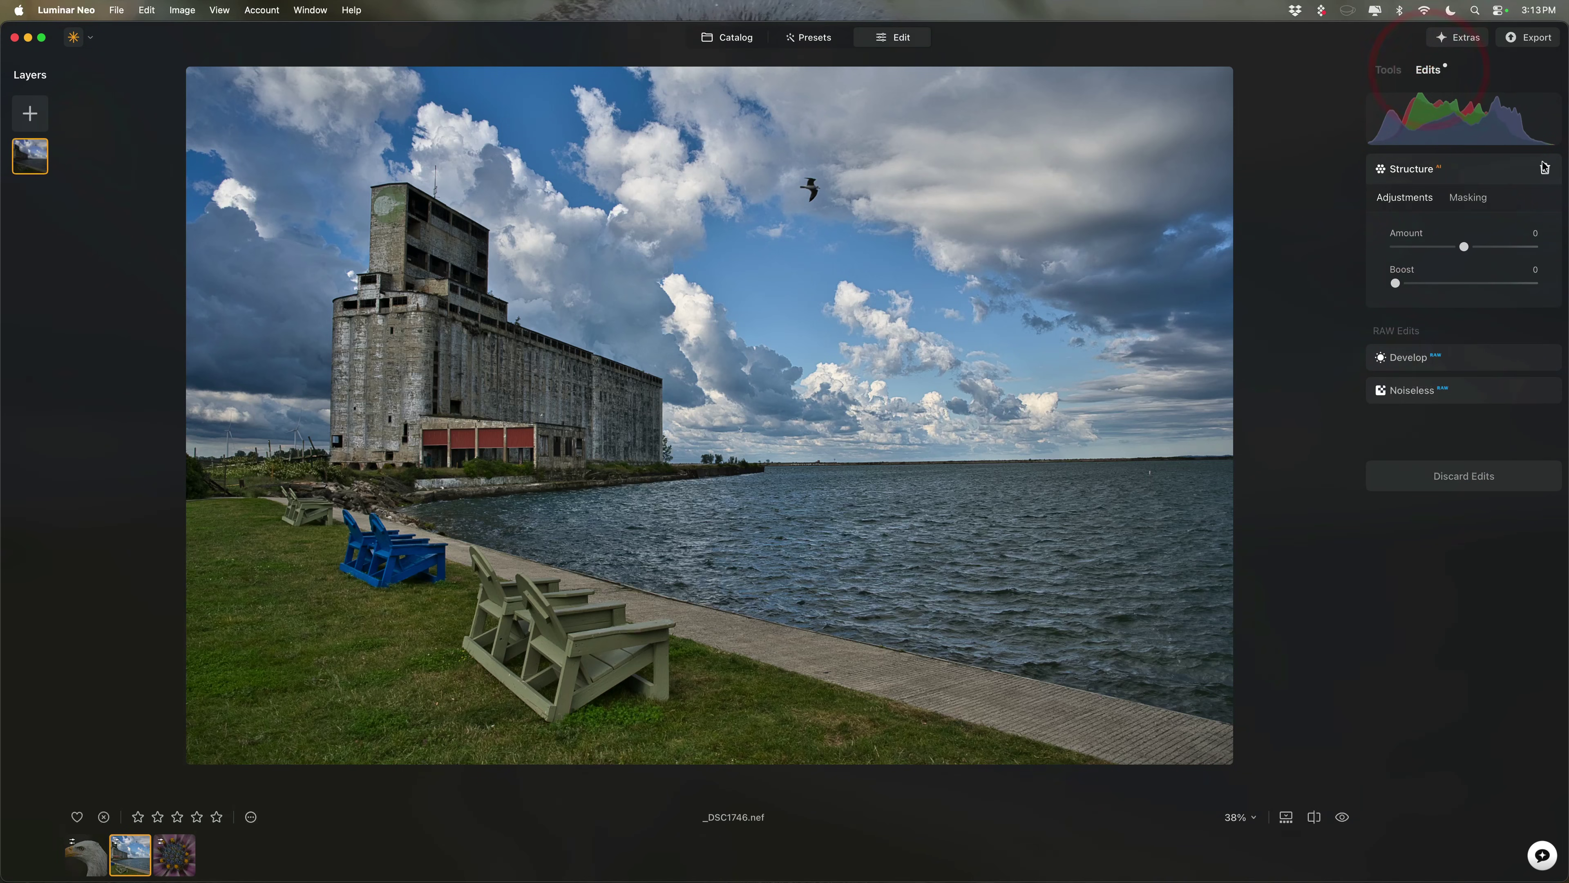
pyautogui.click(1545, 166)
# - Start a new Structure adjustment with a color mask sampled from the green lawn, and set its Range to 12
pyautogui.click(1390, 70)
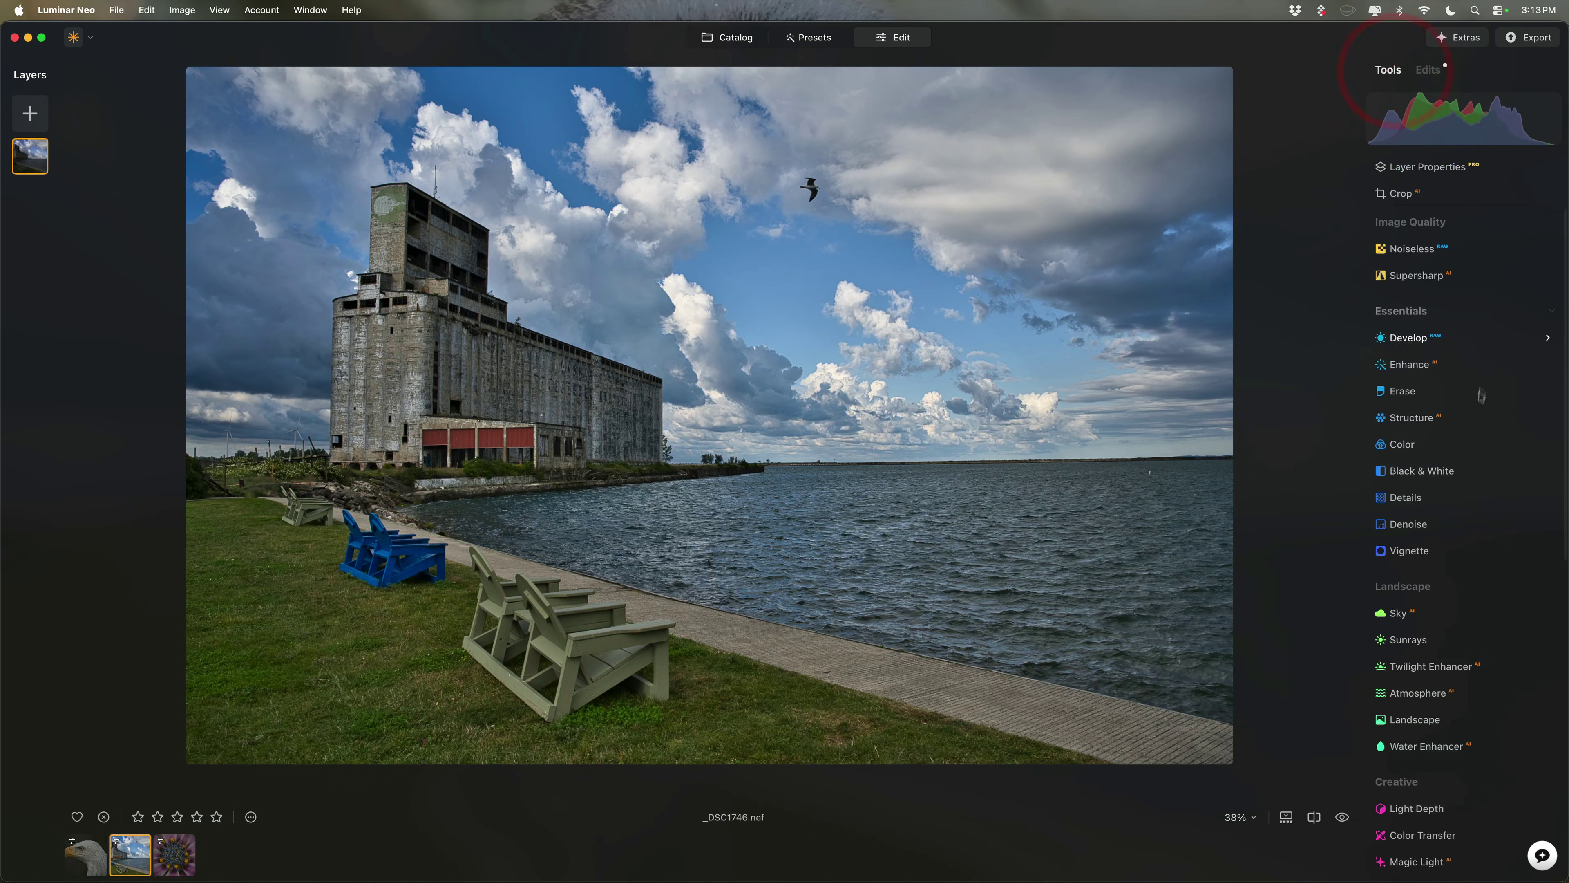
pyautogui.scroll(-2, 1460, 433)
pyautogui.click(1454, 408)
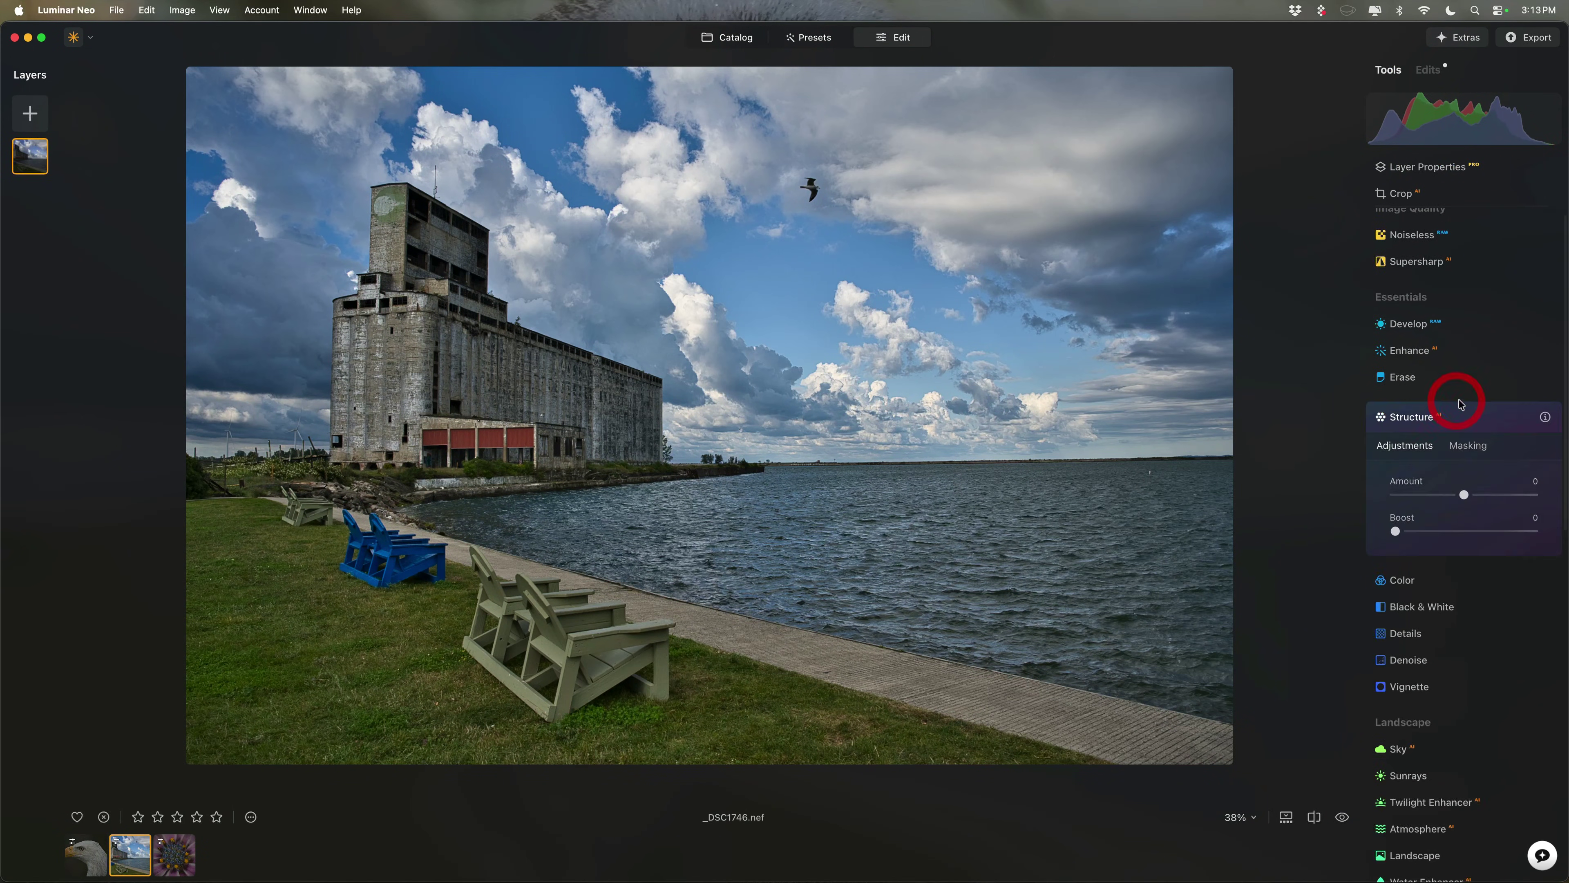
pyautogui.click(1467, 441)
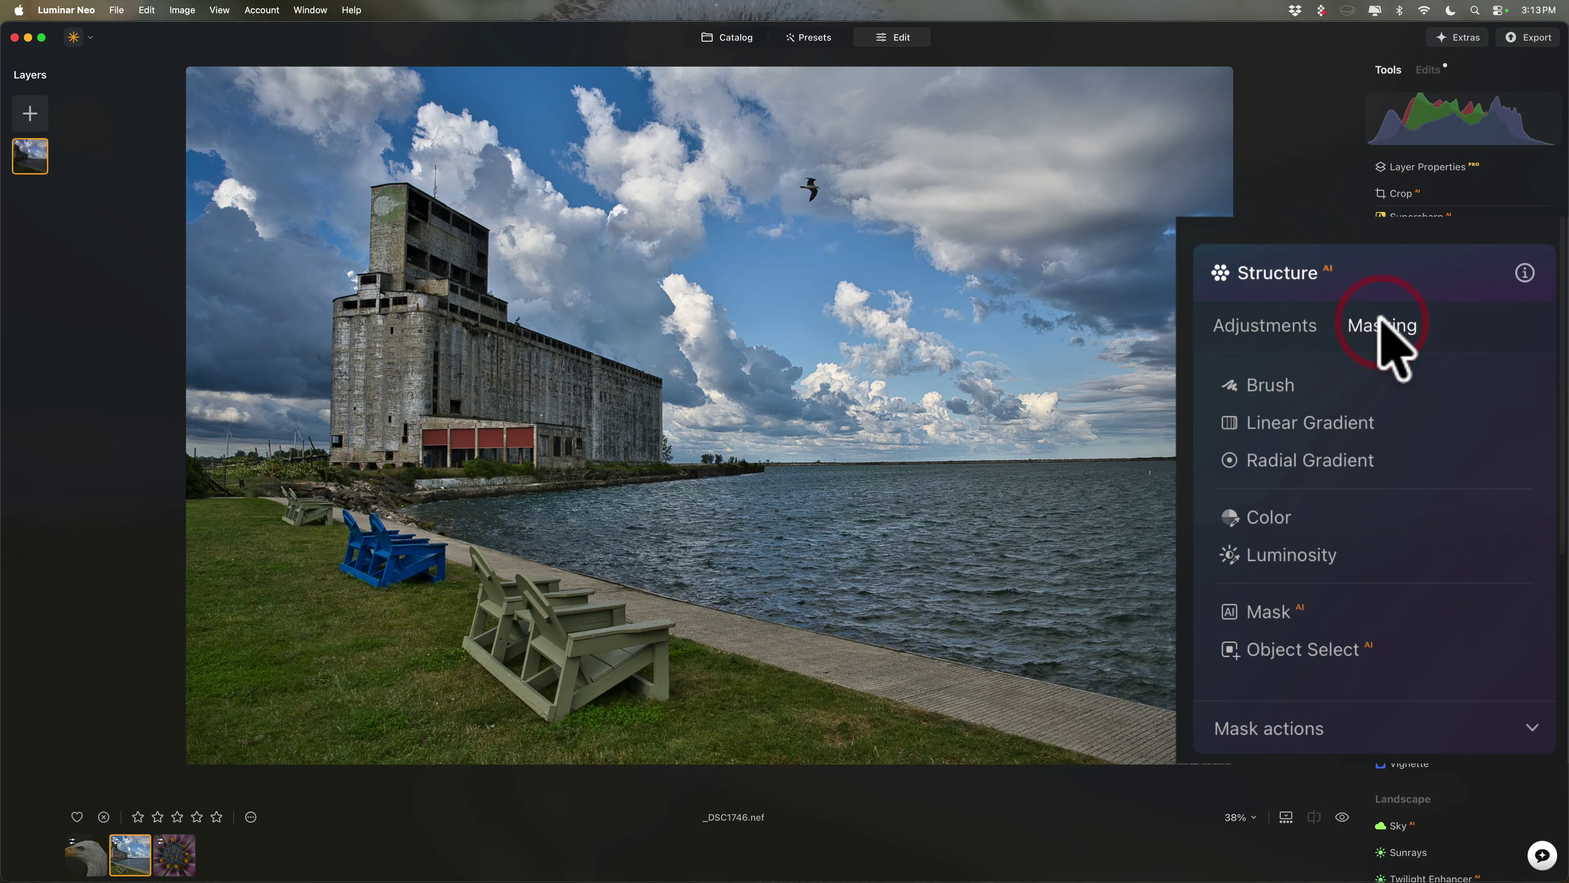
pyautogui.click(1265, 518)
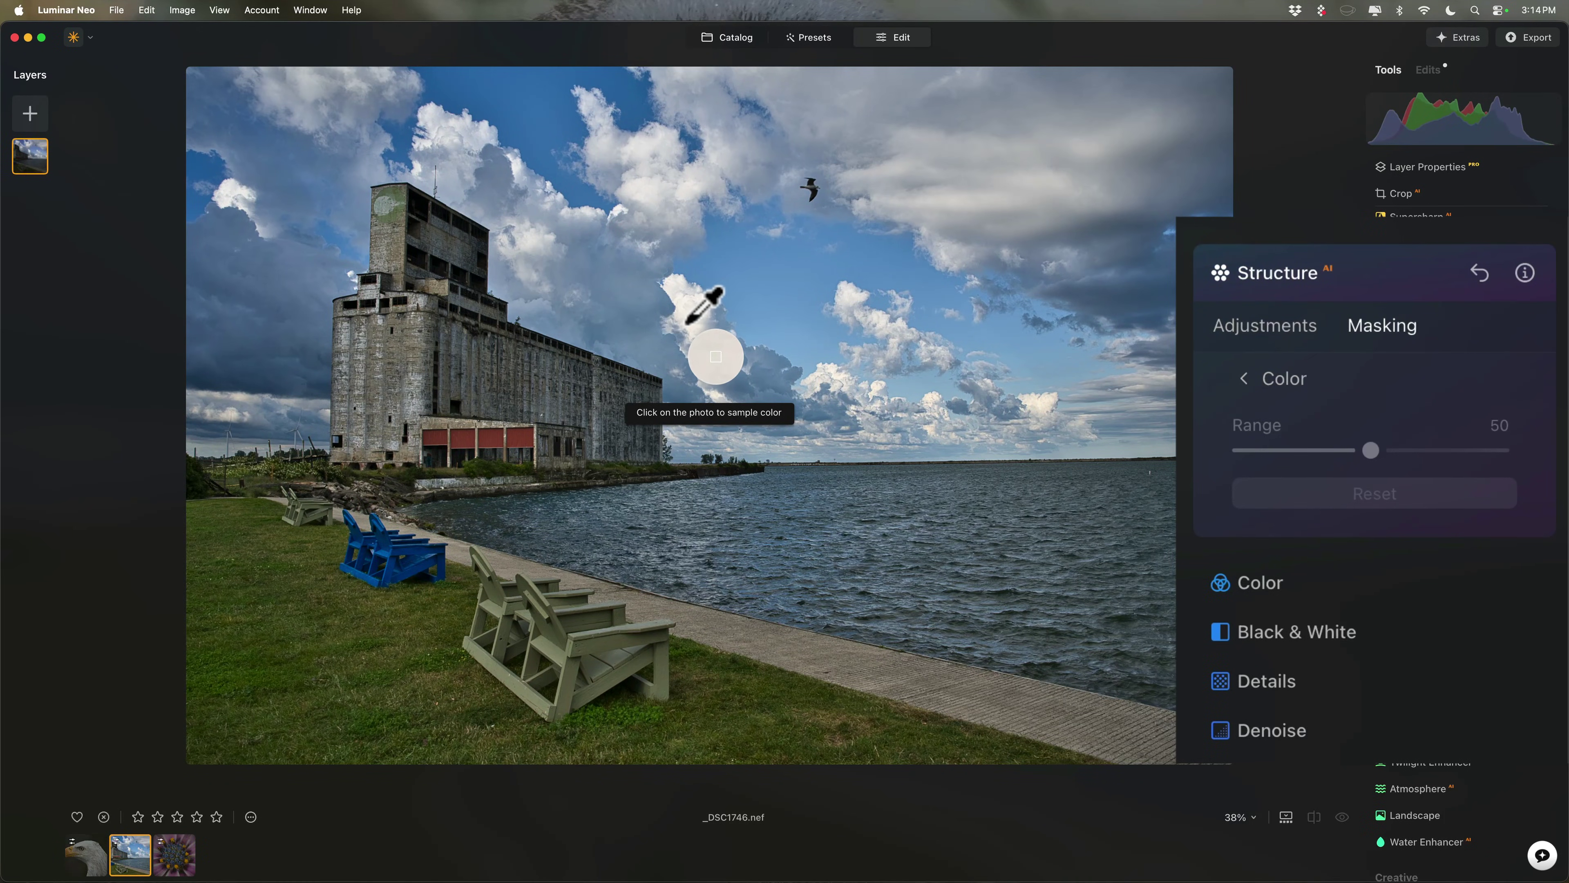
pyautogui.click(365, 625)
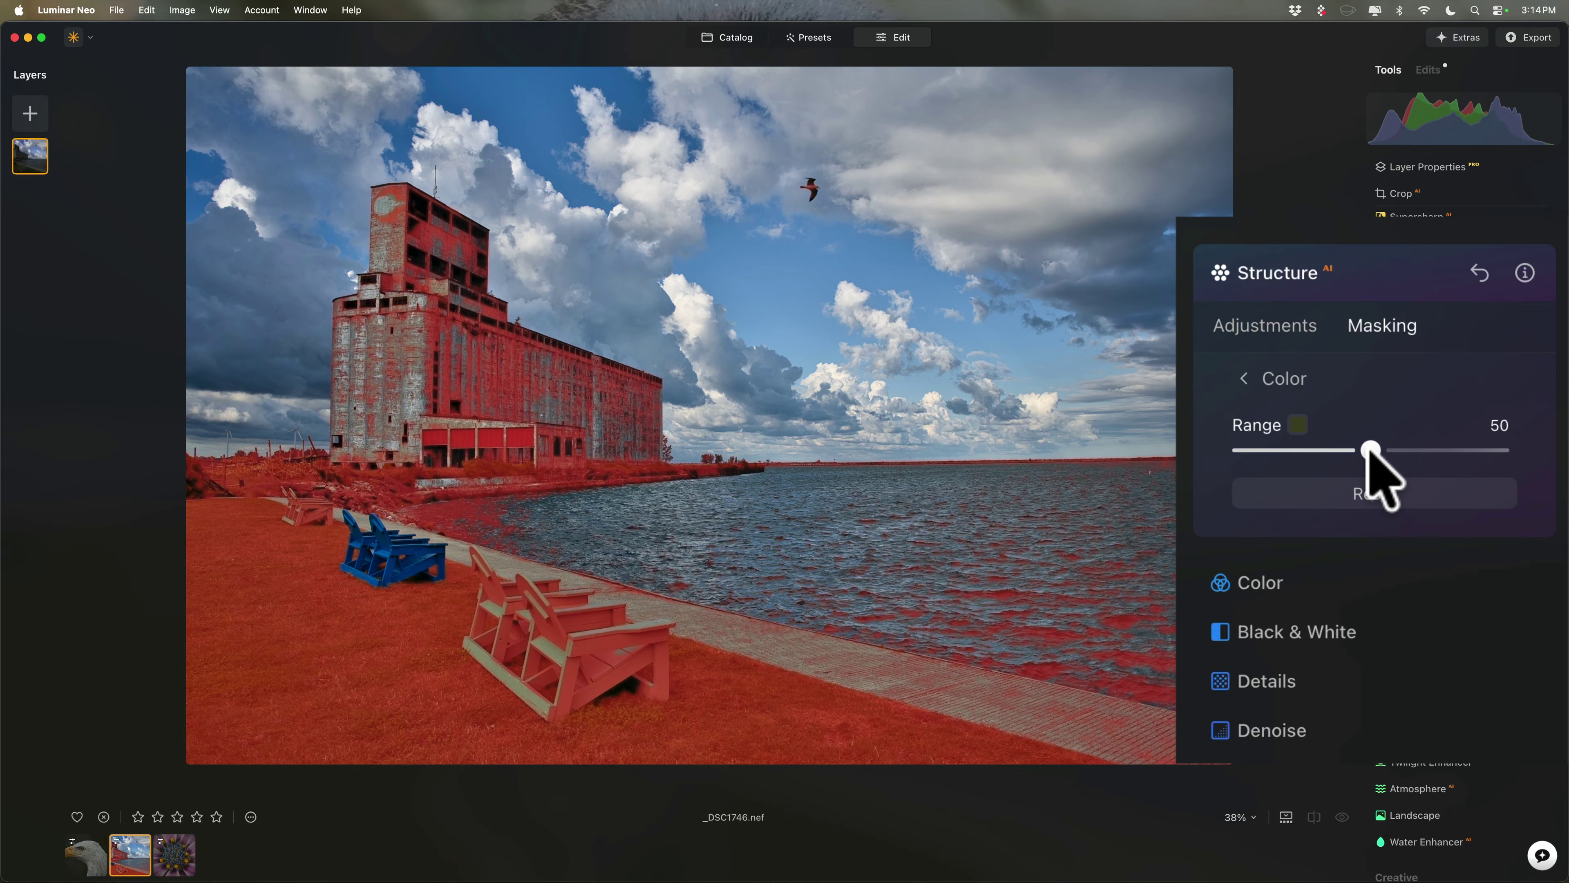
pyautogui.moveTo(1368, 448); pyautogui.dragTo(1275, 450)
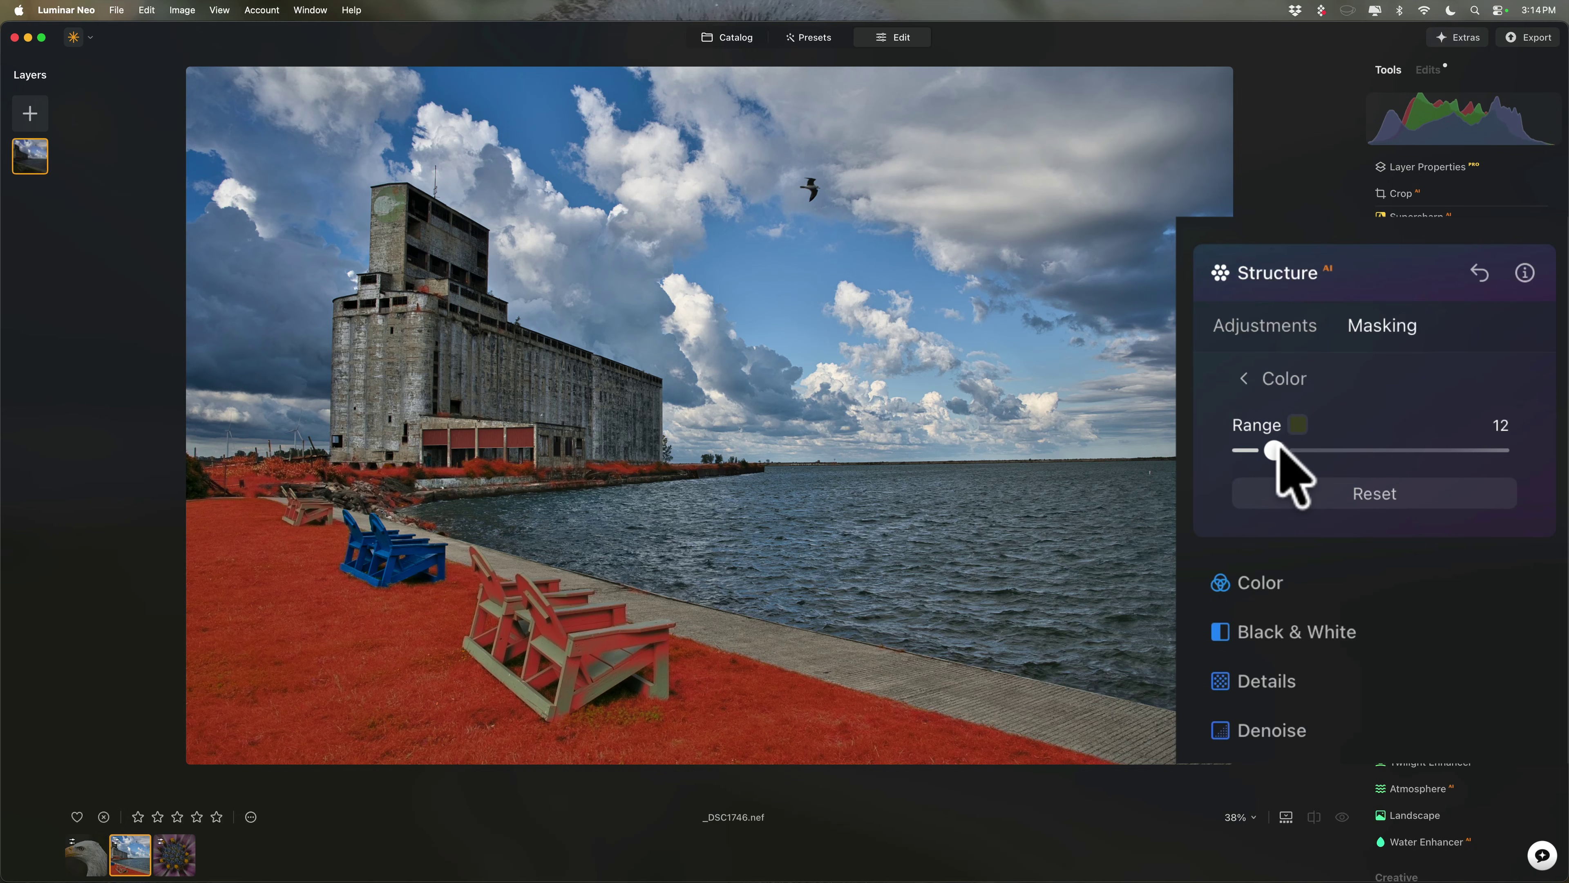
# - Erase the color mask with the brush along the shoreline at the building's base and along the water beside the walkway
pyautogui.click(1244, 371)
pyautogui.click(1254, 380)
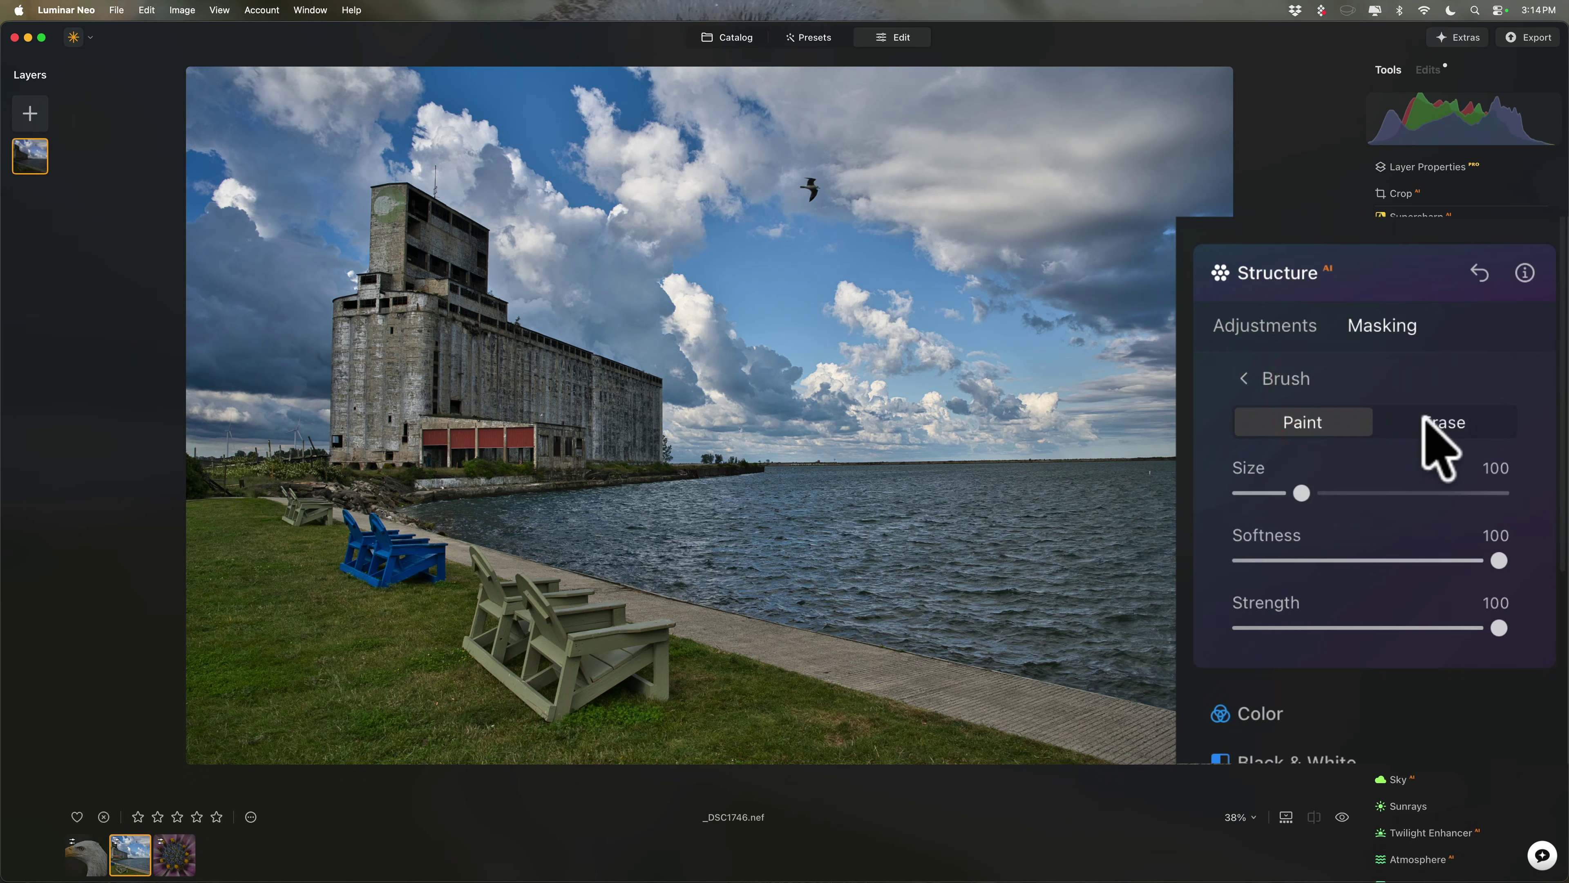
pyautogui.click(1490, 452)
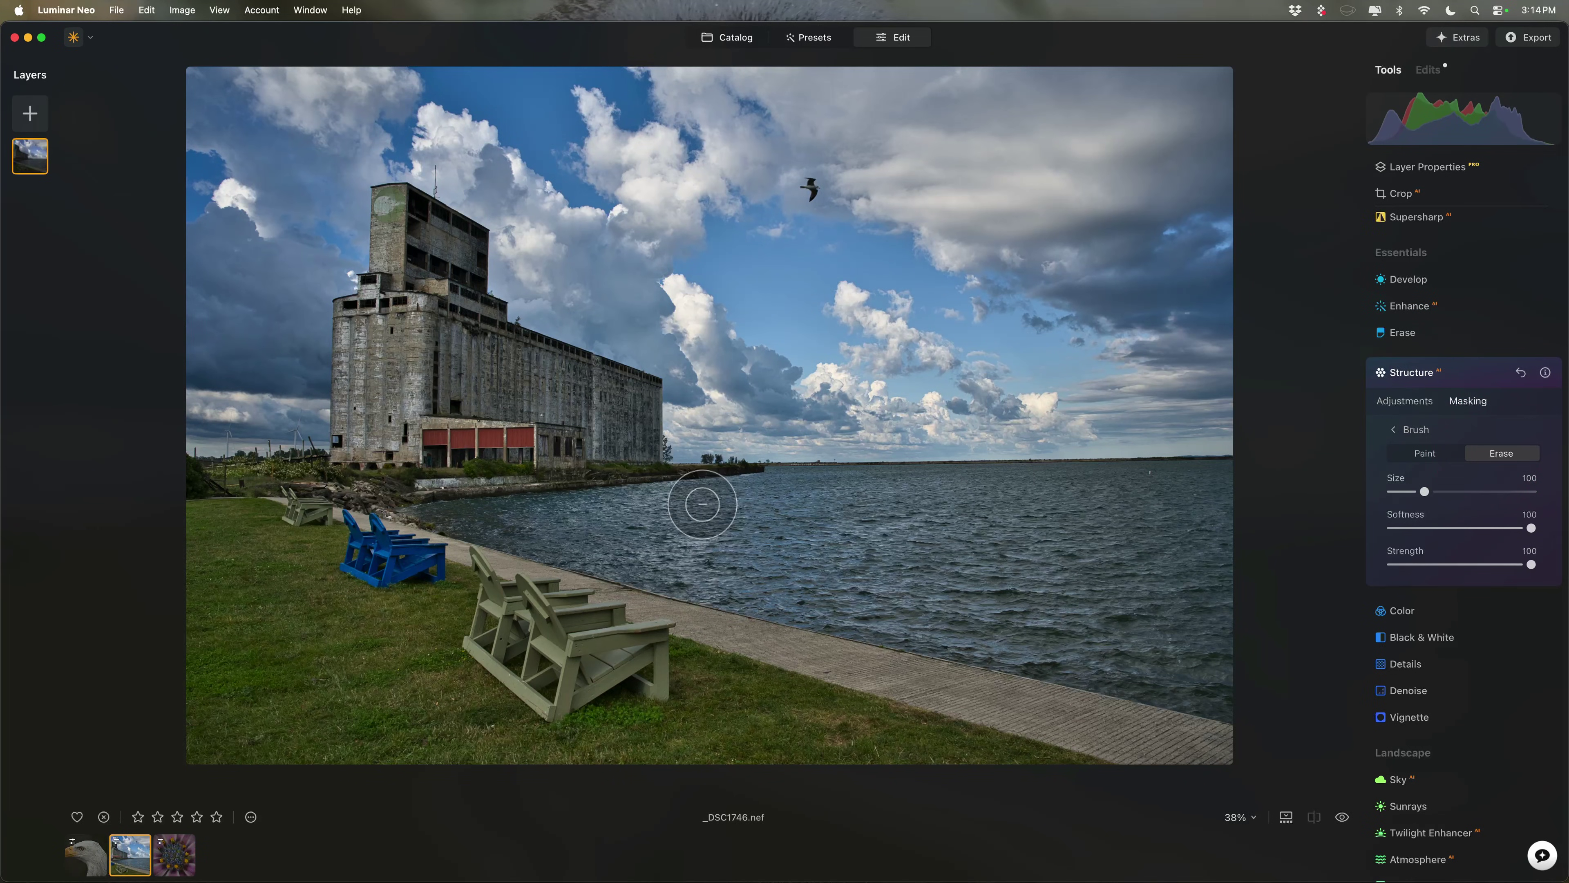
pyautogui.moveTo(700, 502)
pyautogui.mouseDown()
pyautogui.moveTo(602, 459)
pyautogui.moveTo(241, 465)
pyautogui.moveTo(419, 439)
pyautogui.mouseUp()
pyautogui.moveTo(768, 554)
pyautogui.mouseDown()
pyautogui.moveTo(1064, 675)
pyautogui.moveTo(1187, 700)
pyautogui.moveTo(1208, 676)
pyautogui.moveTo(1091, 684)
pyautogui.mouseUp()
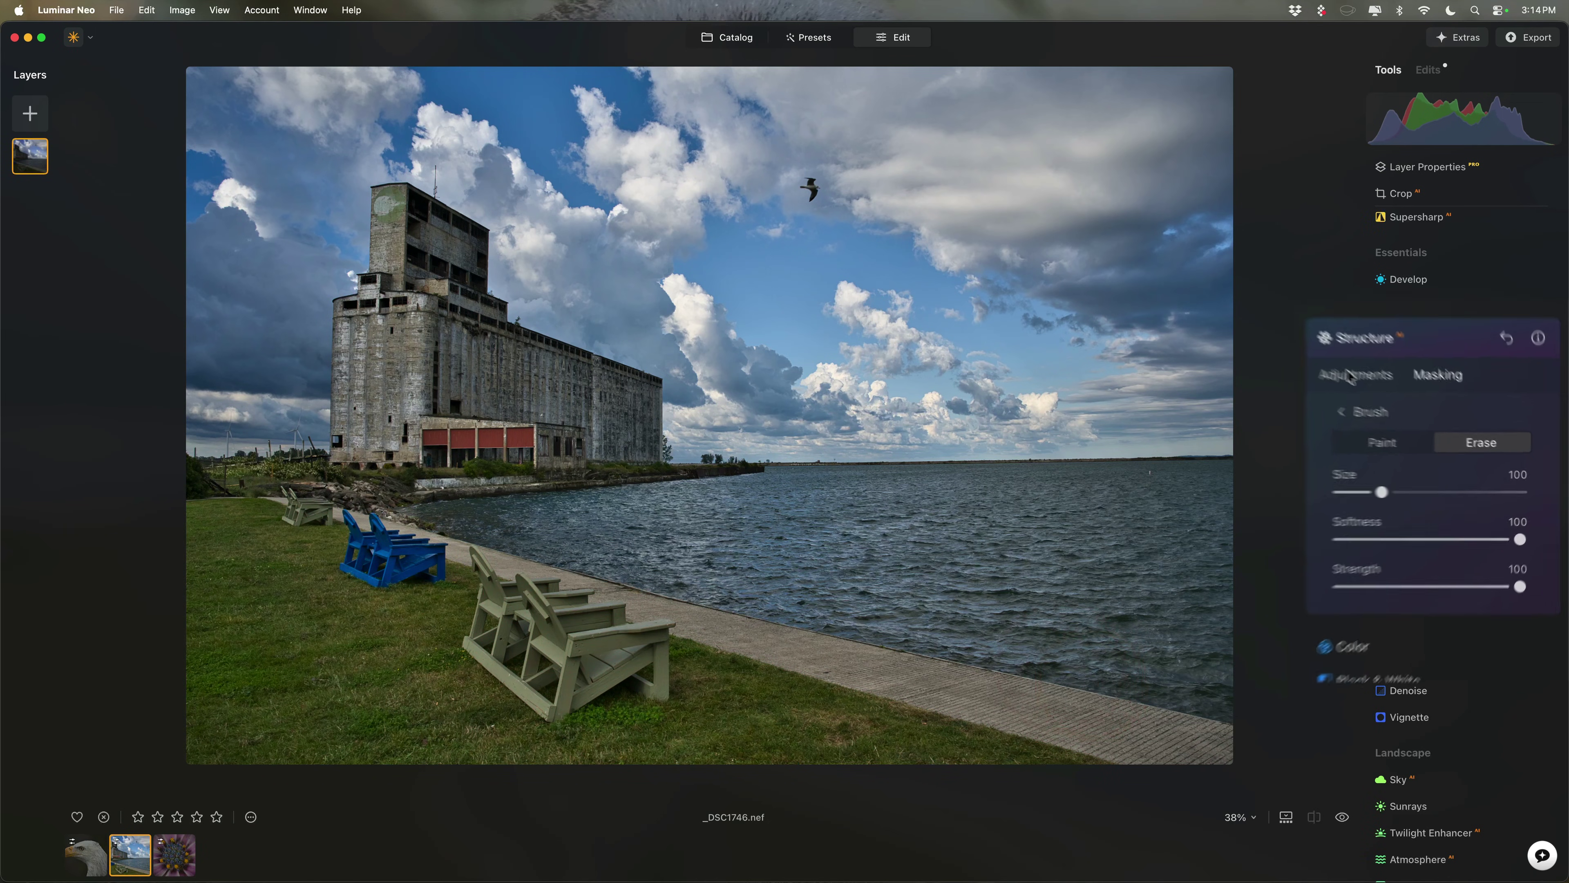
# - Raise the Structure amount close to its maximum for the color-masked lawn
pyautogui.click(1404, 400)
pyautogui.moveTo(1460, 451); pyautogui.dragTo(1489, 422)
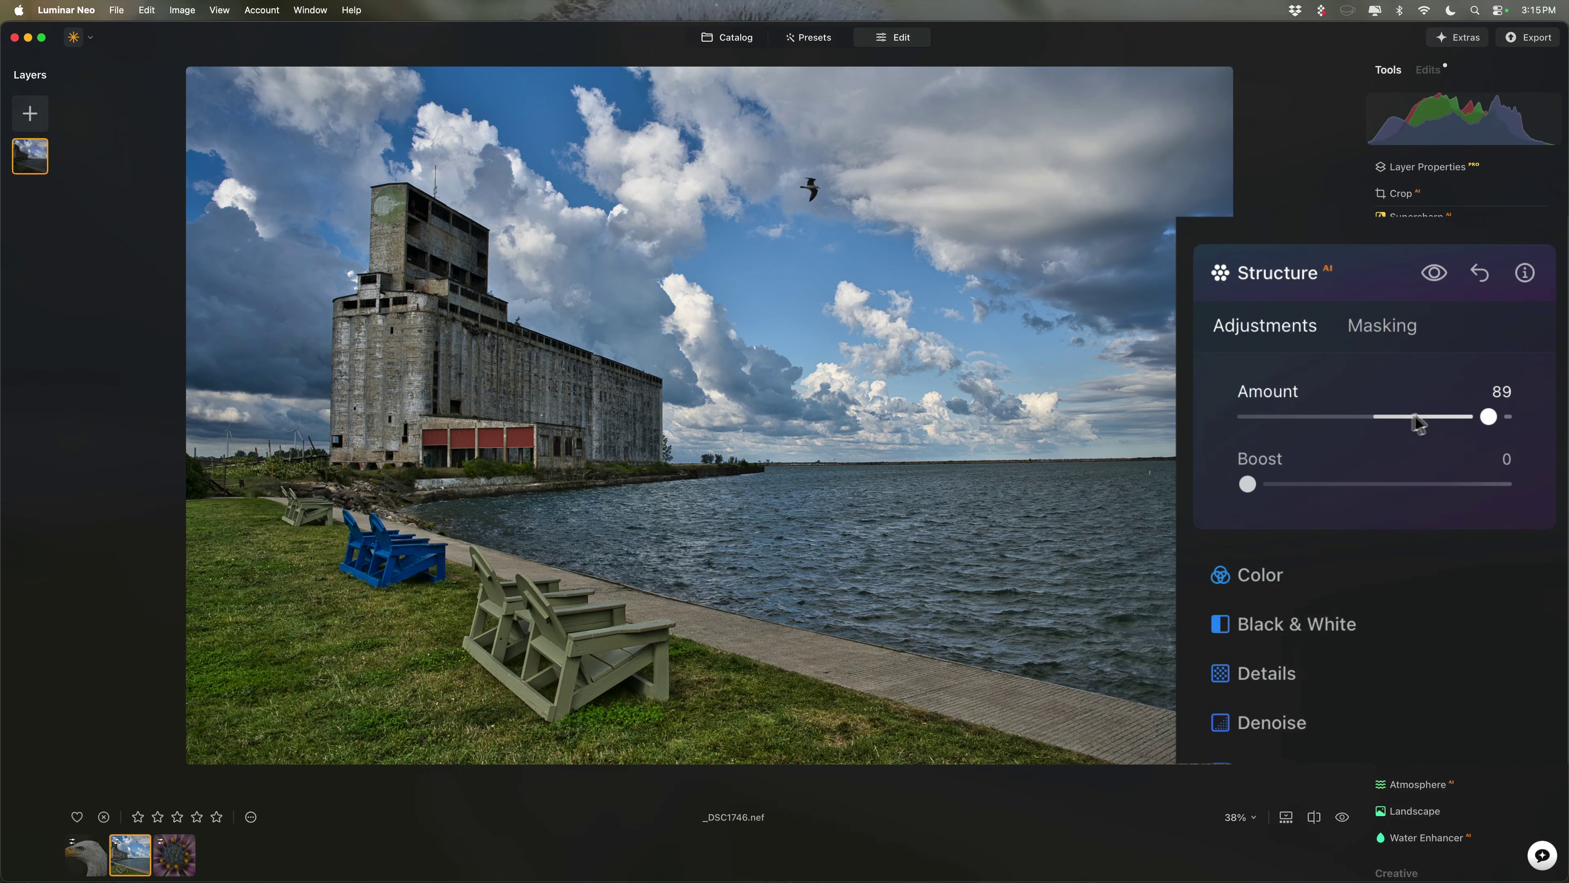
pyautogui.moveTo(1495, 421)
pyautogui.mouseDown()
pyautogui.moveTo(1423, 425)
pyautogui.moveTo(1507, 420)
pyautogui.mouseUp()
# - Reset the color-masked Structure adjustment and delete it from the photo's applied edits
pyautogui.click(1525, 371)
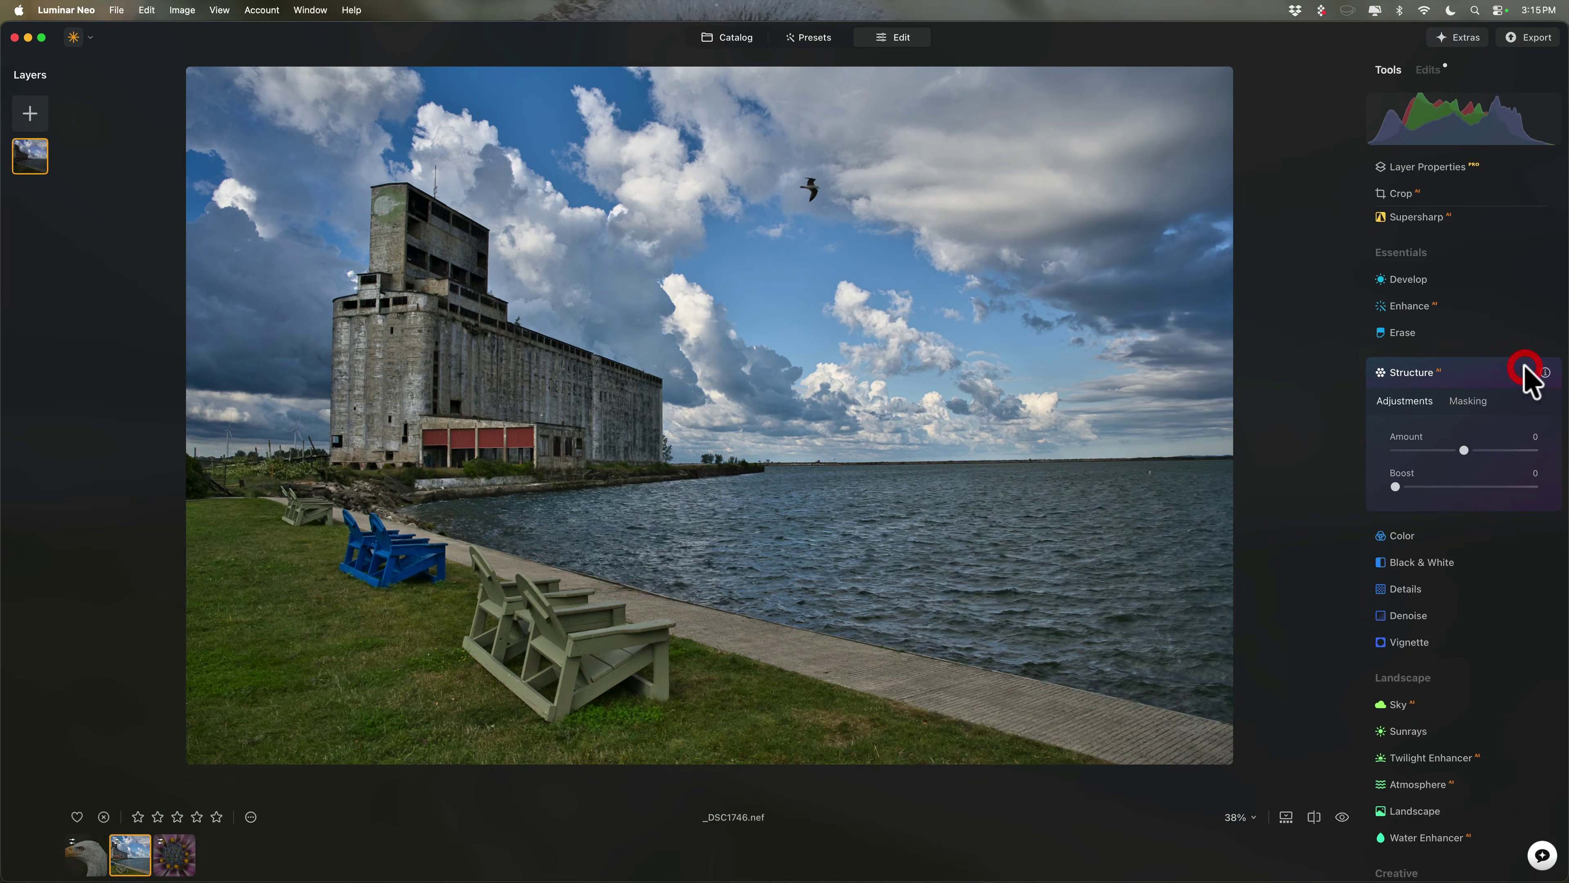
pyautogui.click(1426, 69)
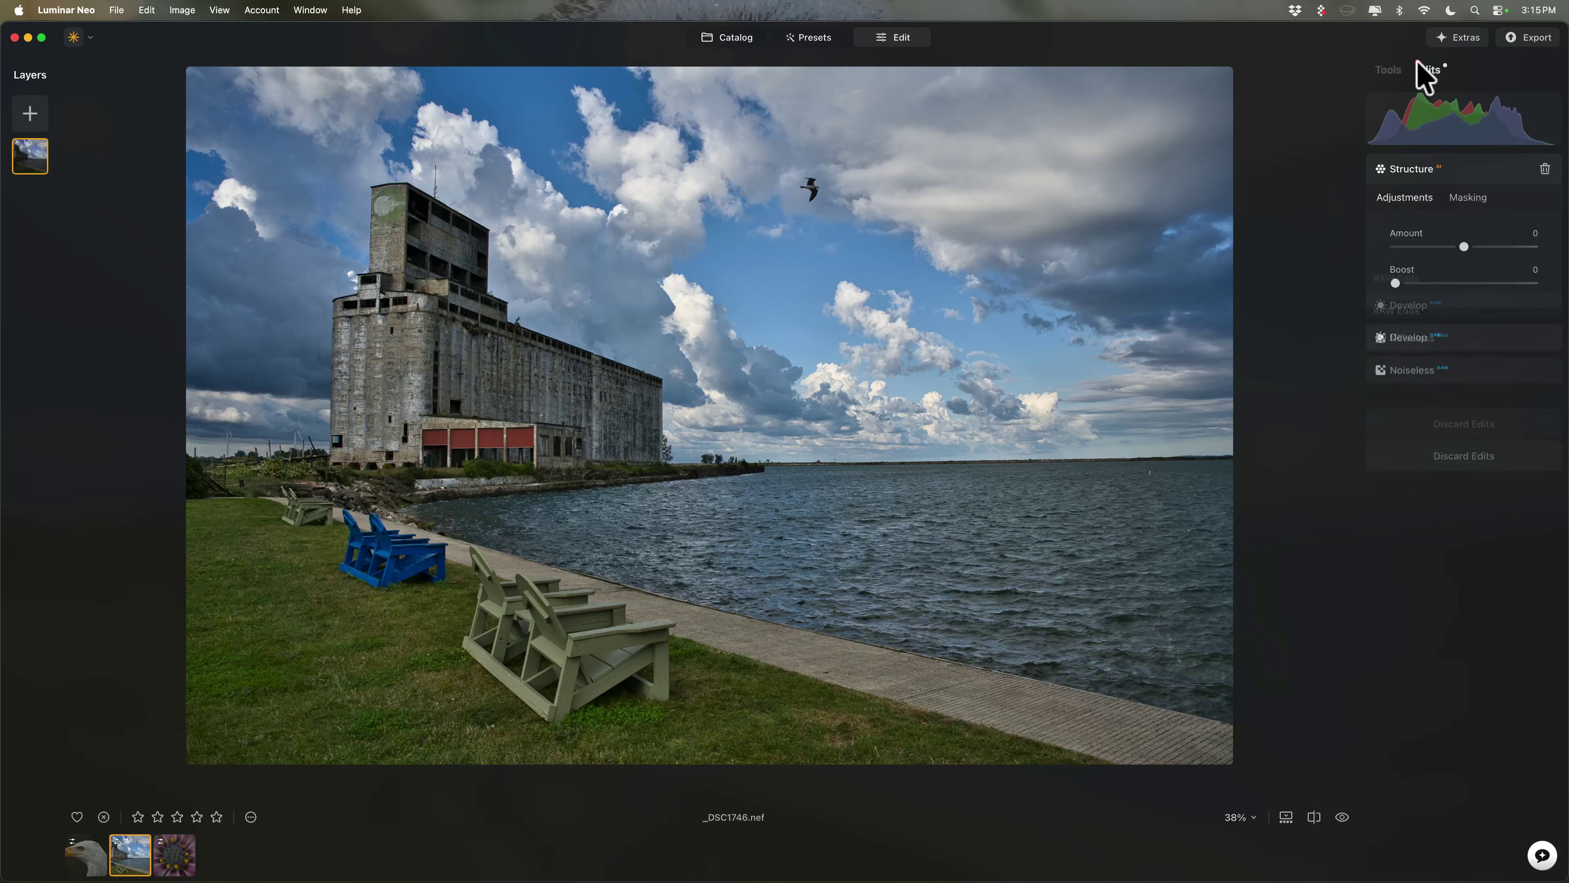
pyautogui.click(1546, 168)
# - Start a new Structure adjustment with a luminosity mask sampled from the bright clouds in the upper sky
pyautogui.click(1388, 69)
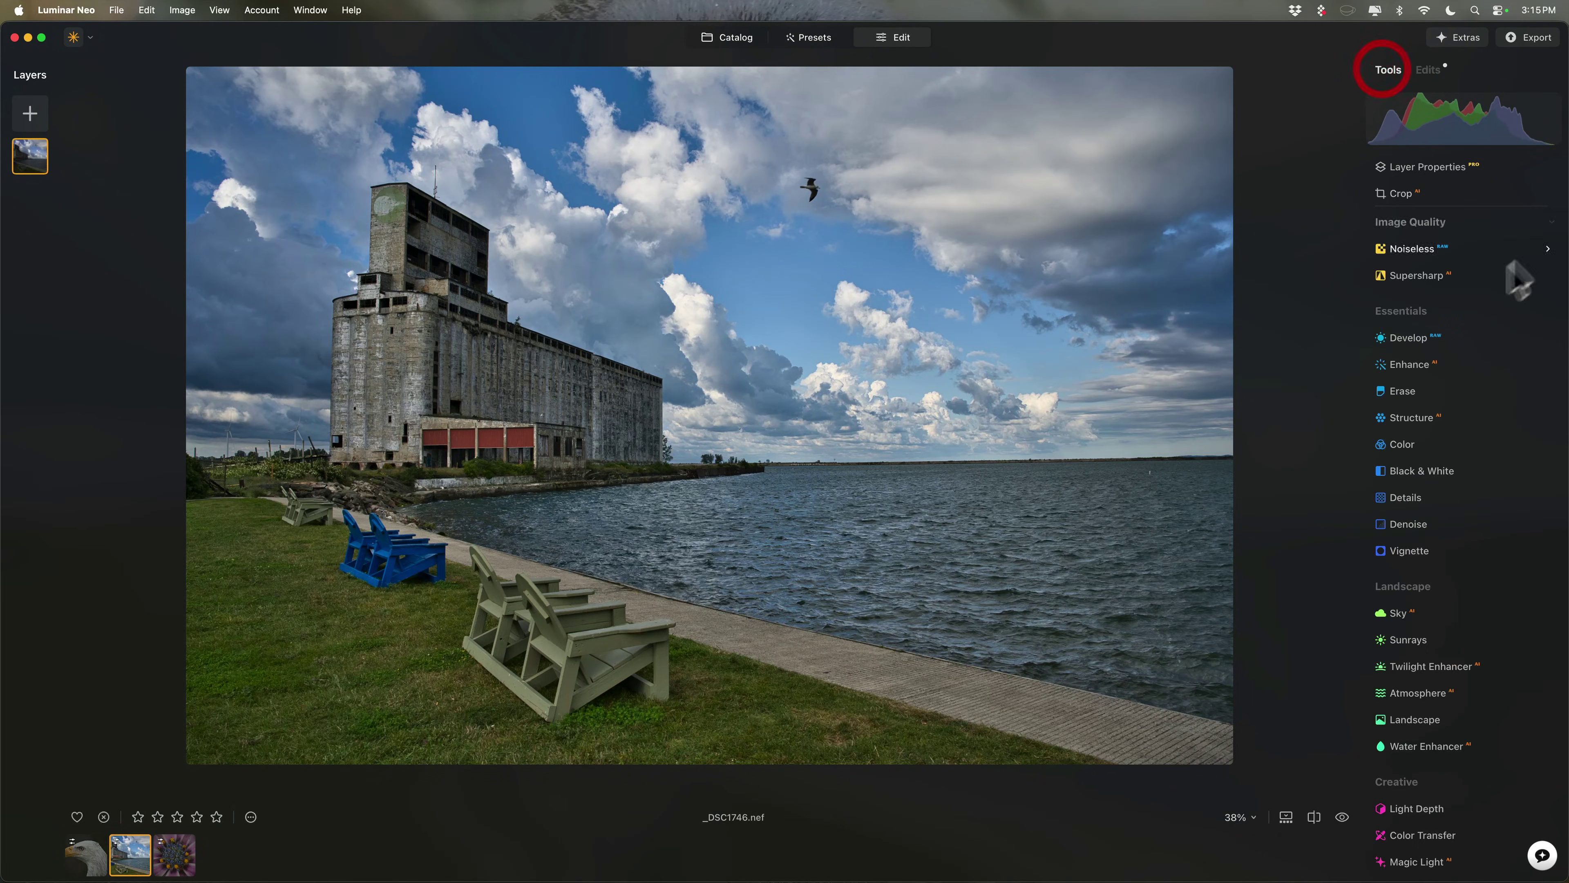
pyautogui.click(1421, 419)
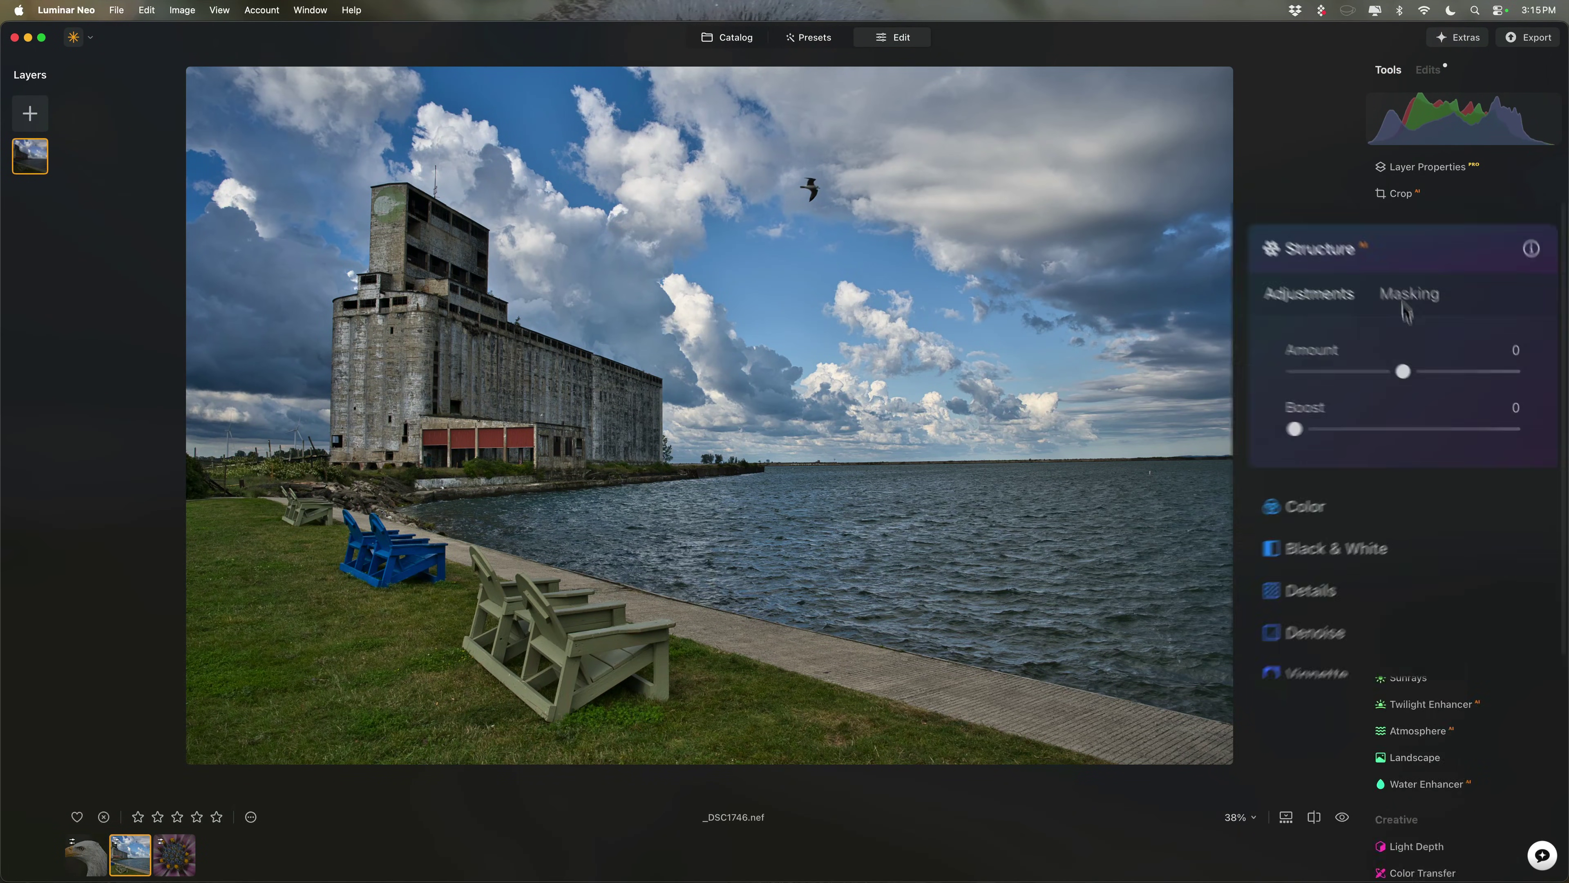
pyautogui.click(1471, 460)
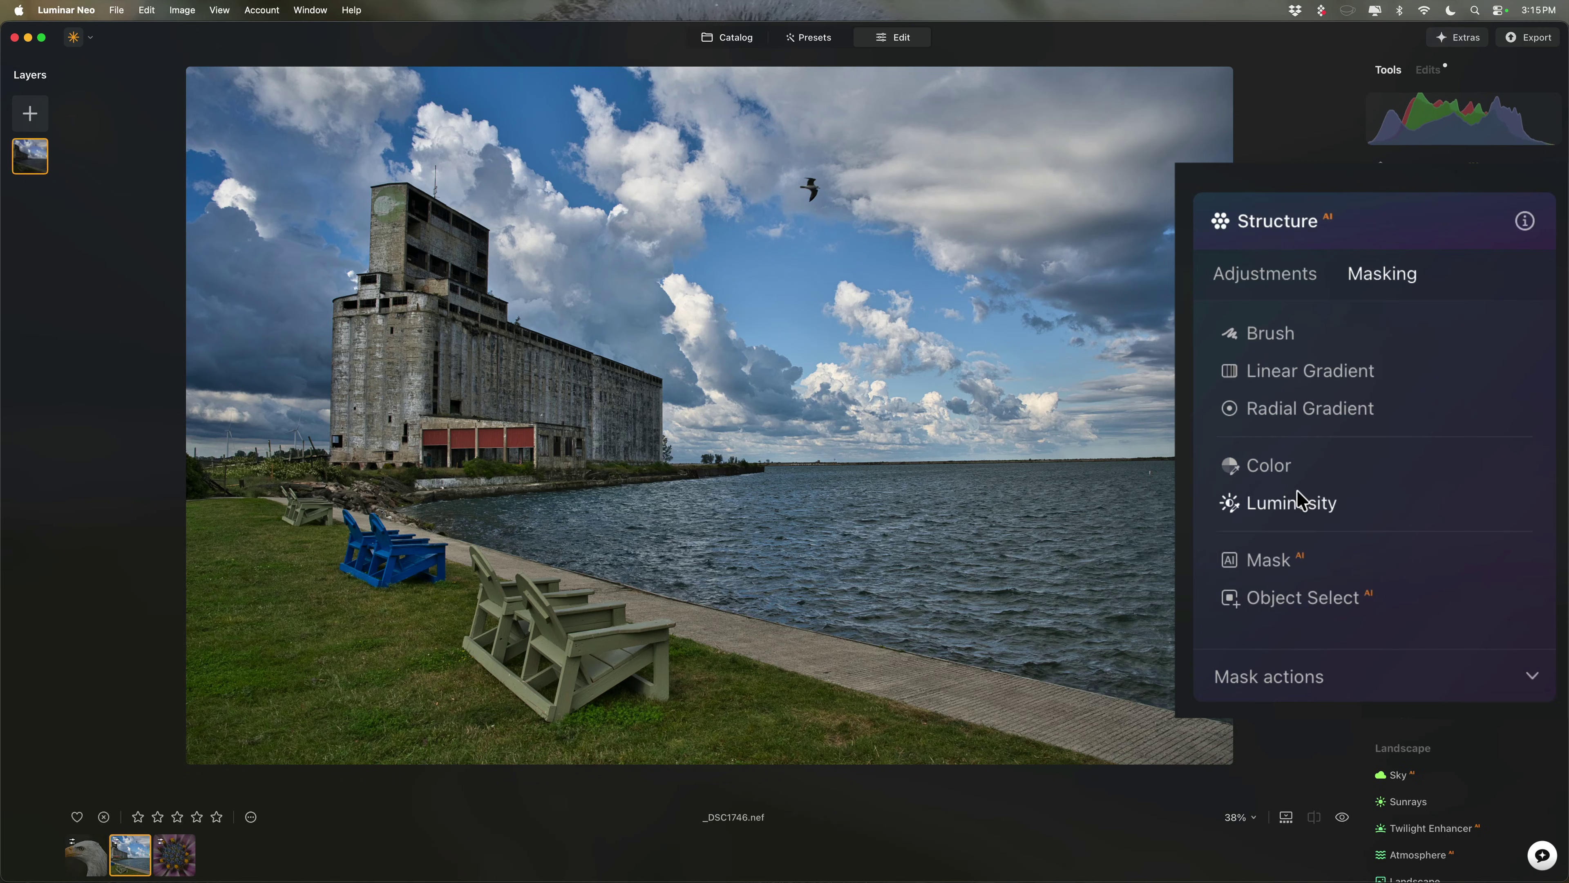
pyautogui.click(1272, 502)
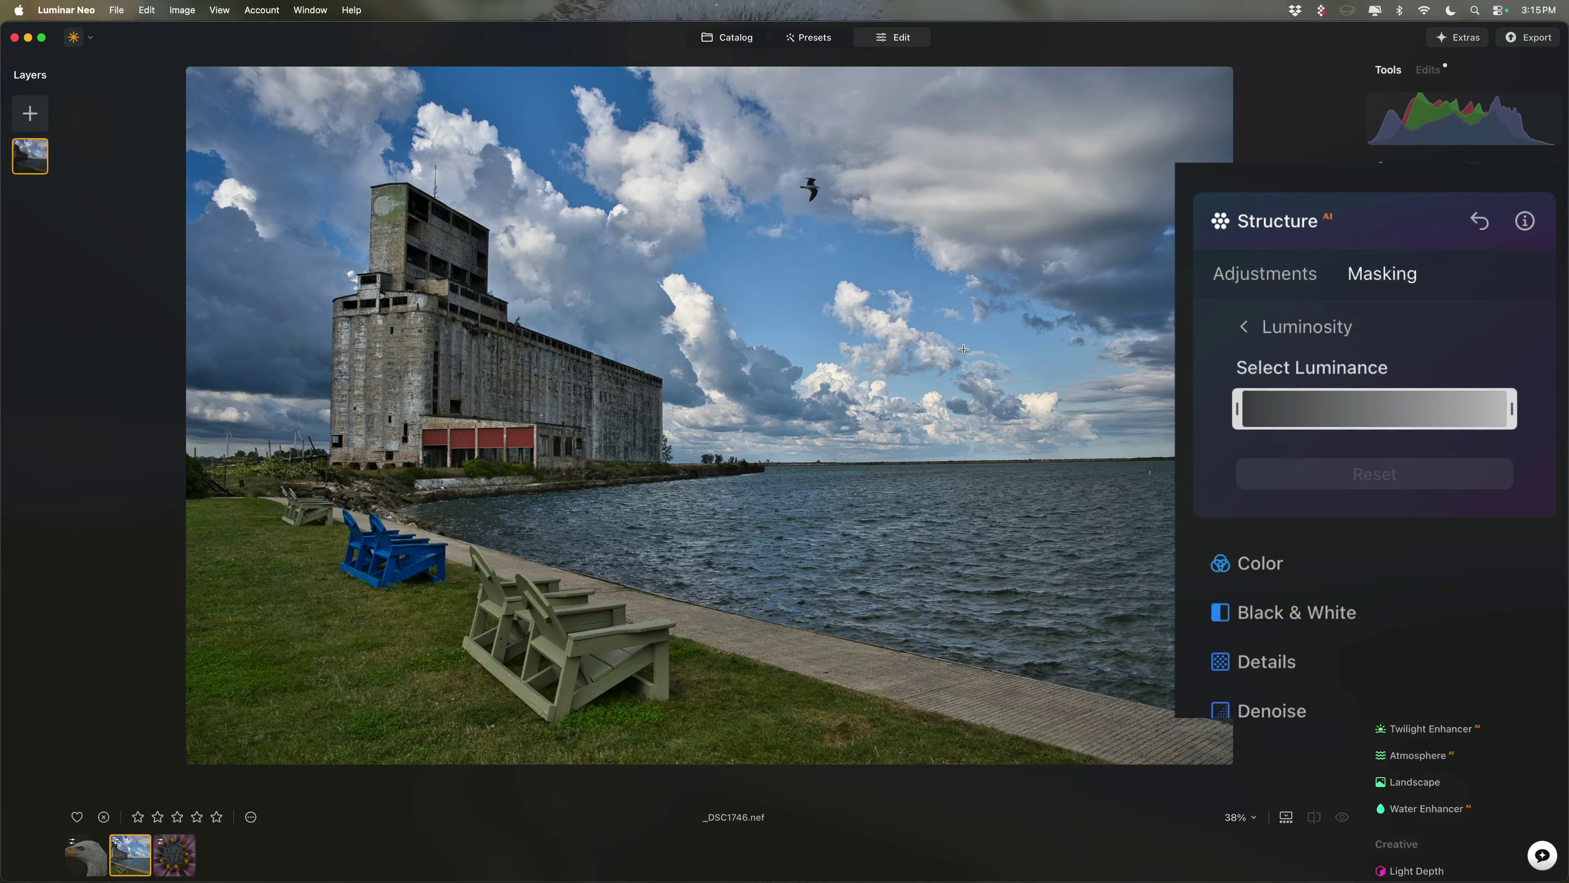
pyautogui.click(955, 218)
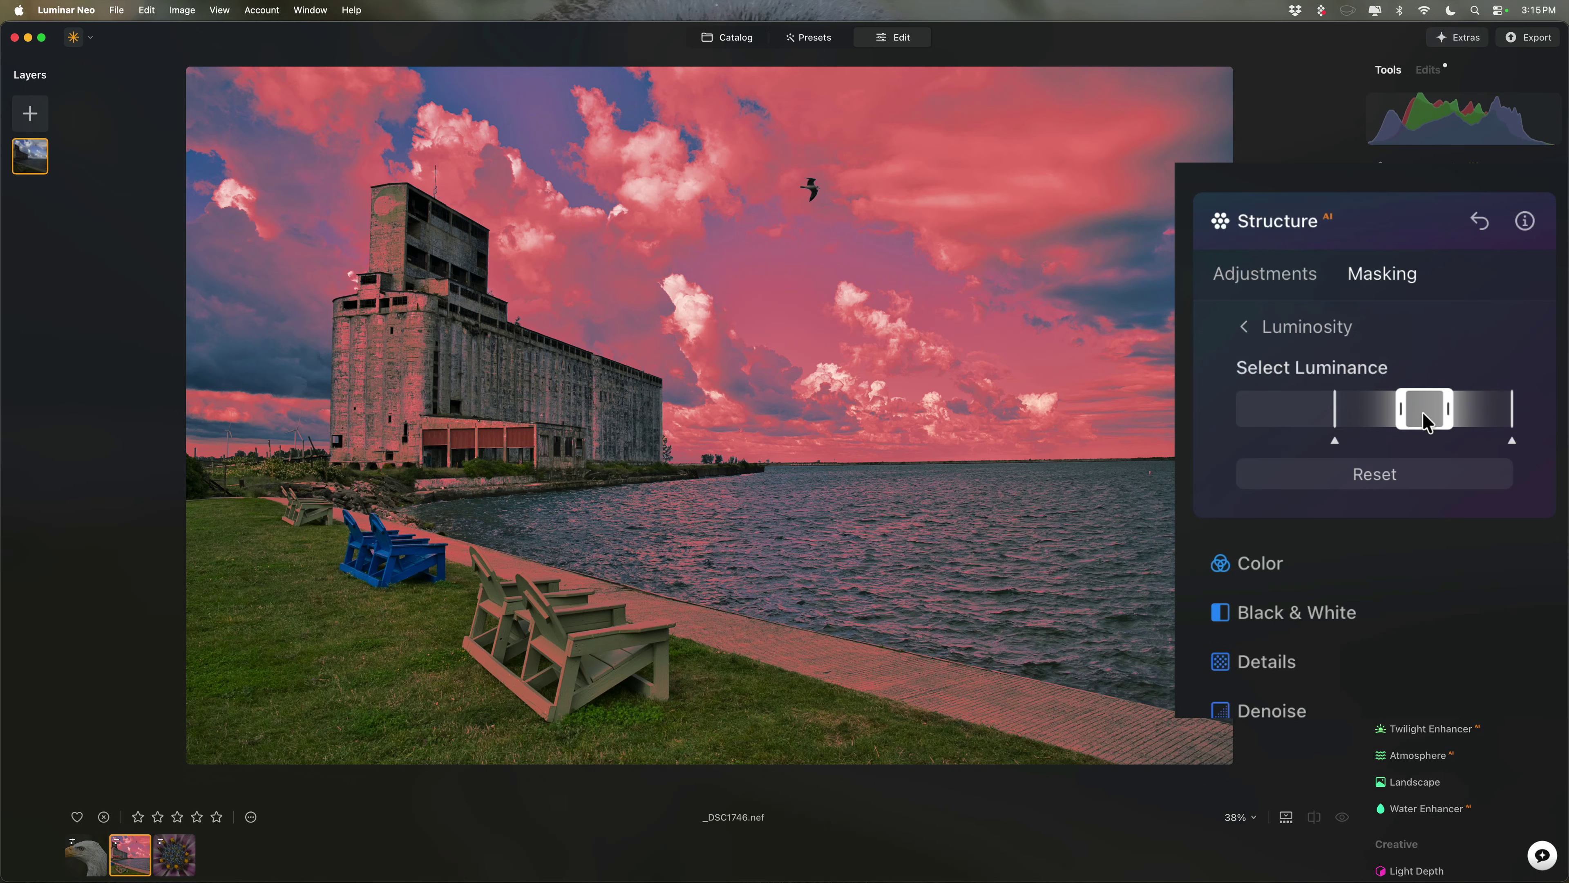
# - Narrow the mask's selected luminance range and pull its dark and bright falloff limits inward
pyautogui.moveTo(1405, 407)
pyautogui.mouseDown()
pyautogui.moveTo(1345, 415)
pyautogui.moveTo(1477, 417)
pyautogui.moveTo(1435, 407)
pyautogui.mouseUp()
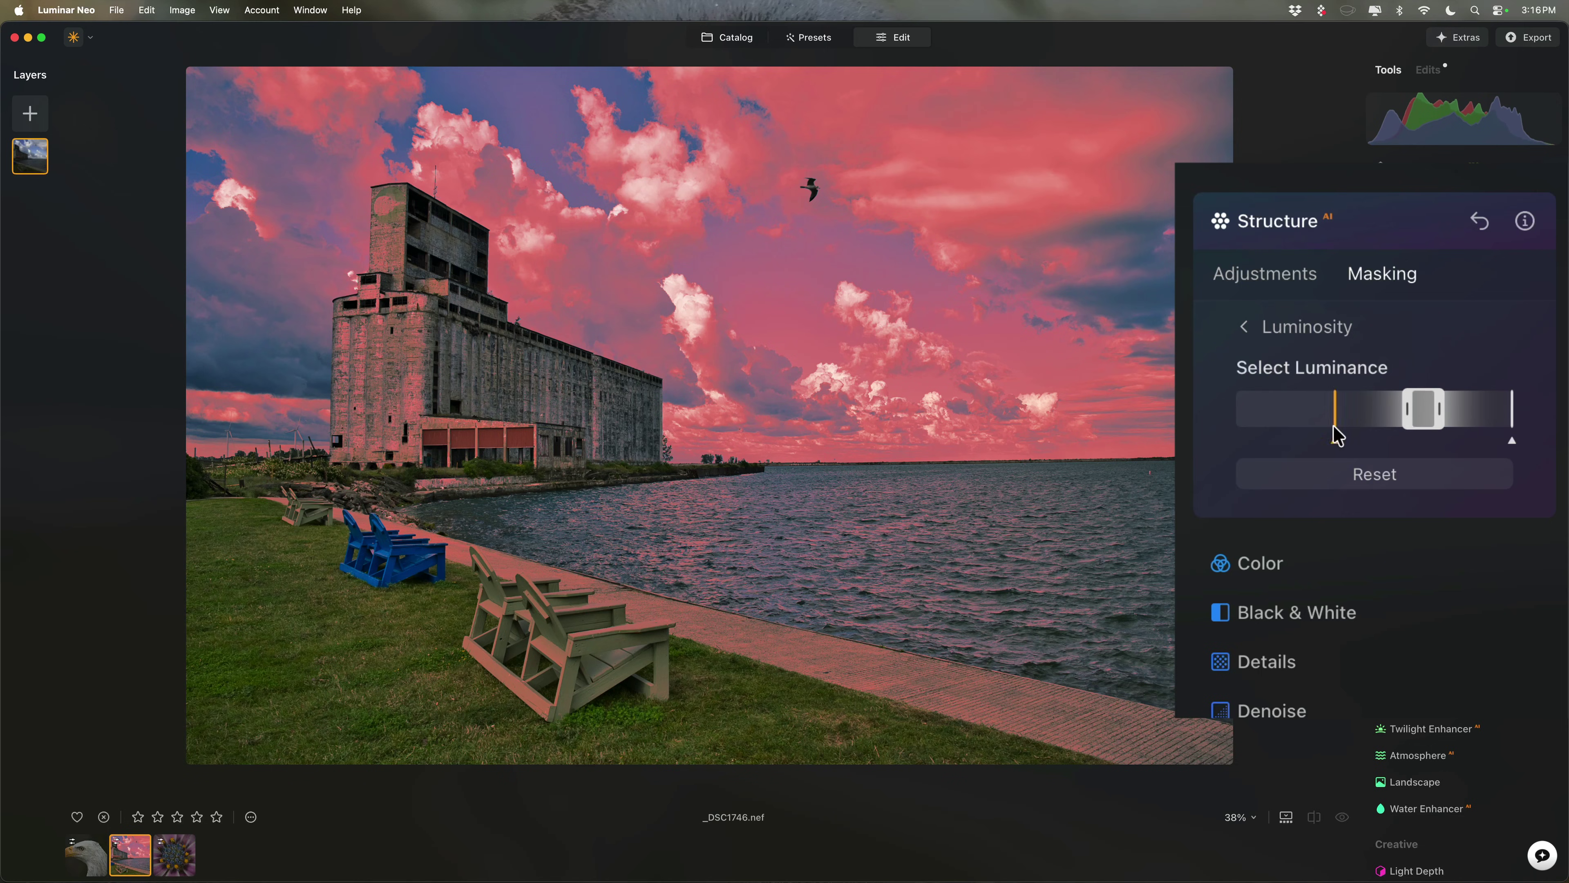
pyautogui.moveTo(1338, 434)
pyautogui.mouseDown()
pyautogui.moveTo(1408, 440)
pyautogui.moveTo(1289, 437)
pyautogui.moveTo(1365, 439)
pyautogui.mouseUp()
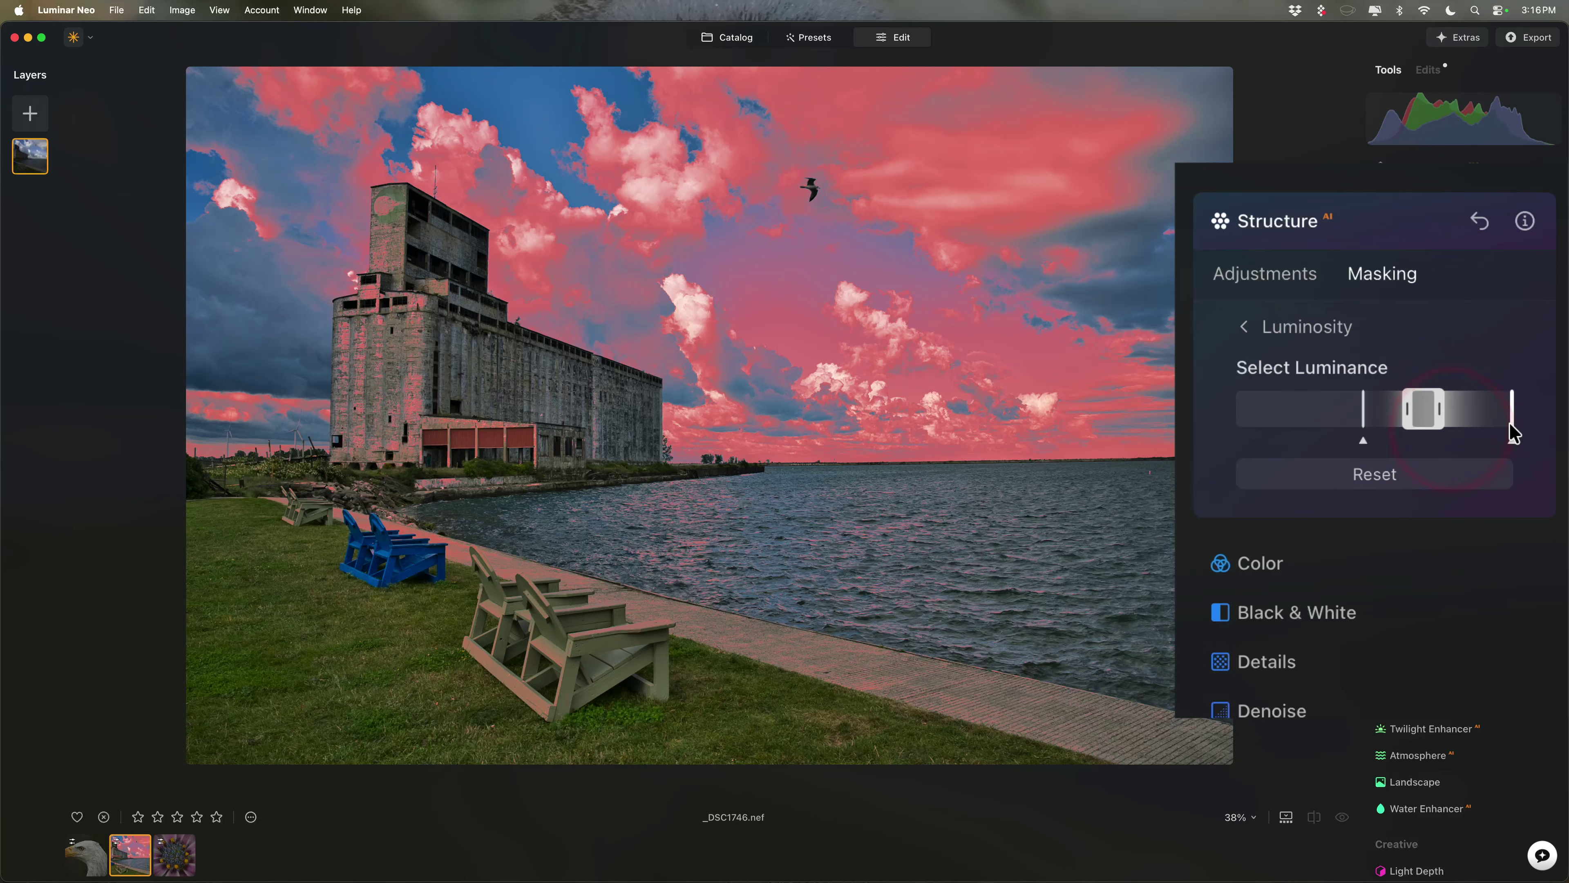
pyautogui.moveTo(1511, 426)
pyautogui.mouseDown()
pyautogui.moveTo(1461, 433)
pyautogui.moveTo(1502, 433)
pyautogui.moveTo(1474, 433)
pyautogui.mouseUp()
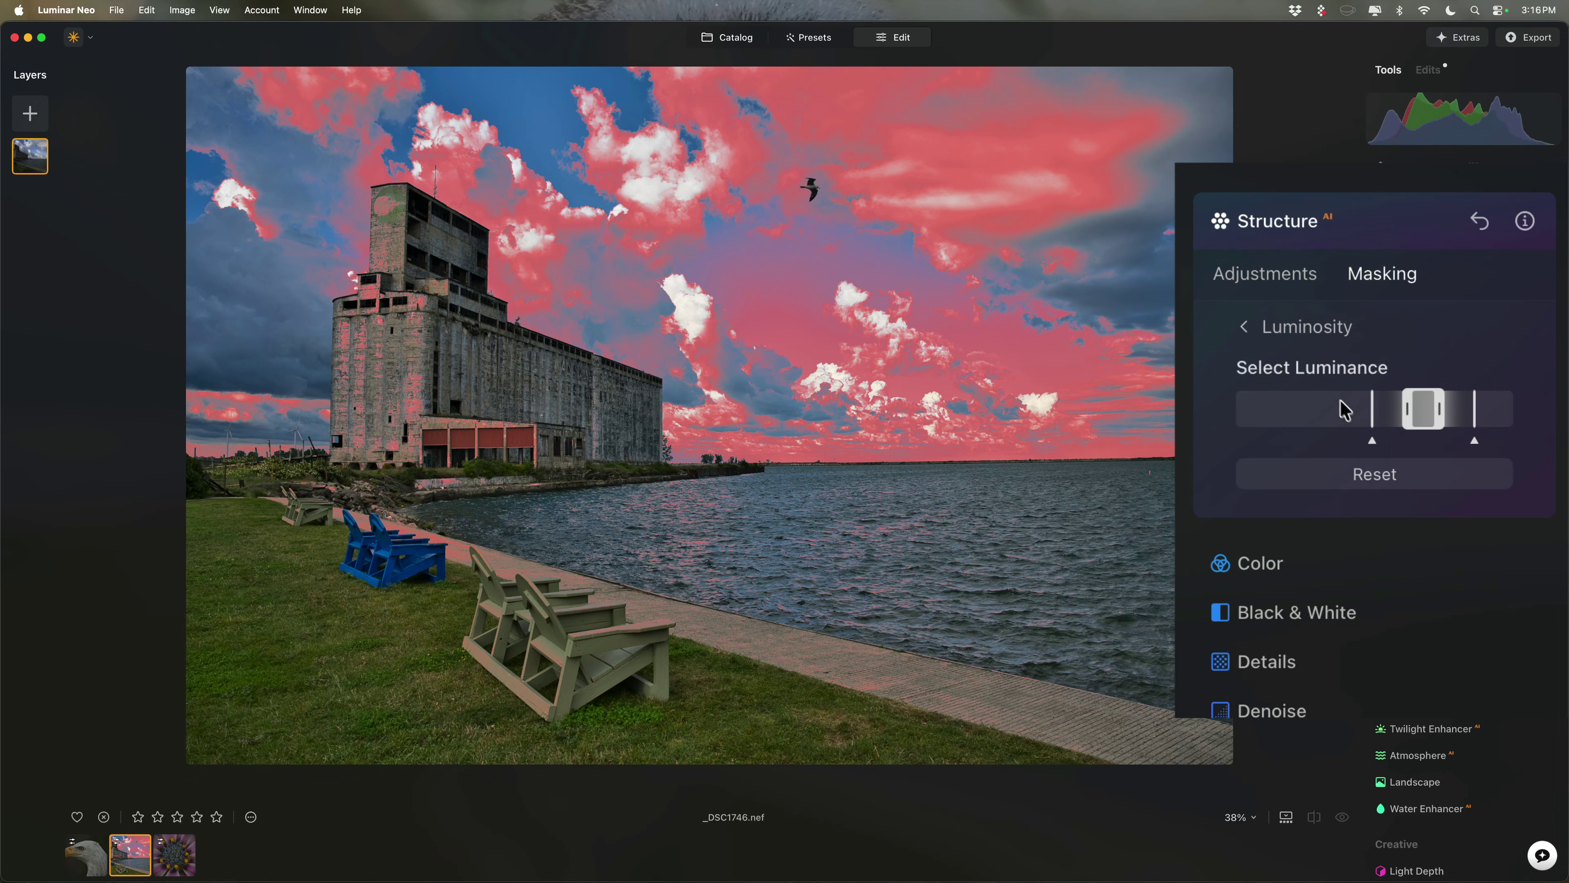
# - Erase the luminosity mask from the water with the brush, leaving the sky masked
pyautogui.click(1253, 326)
pyautogui.click(1282, 329)
pyautogui.click(1452, 374)
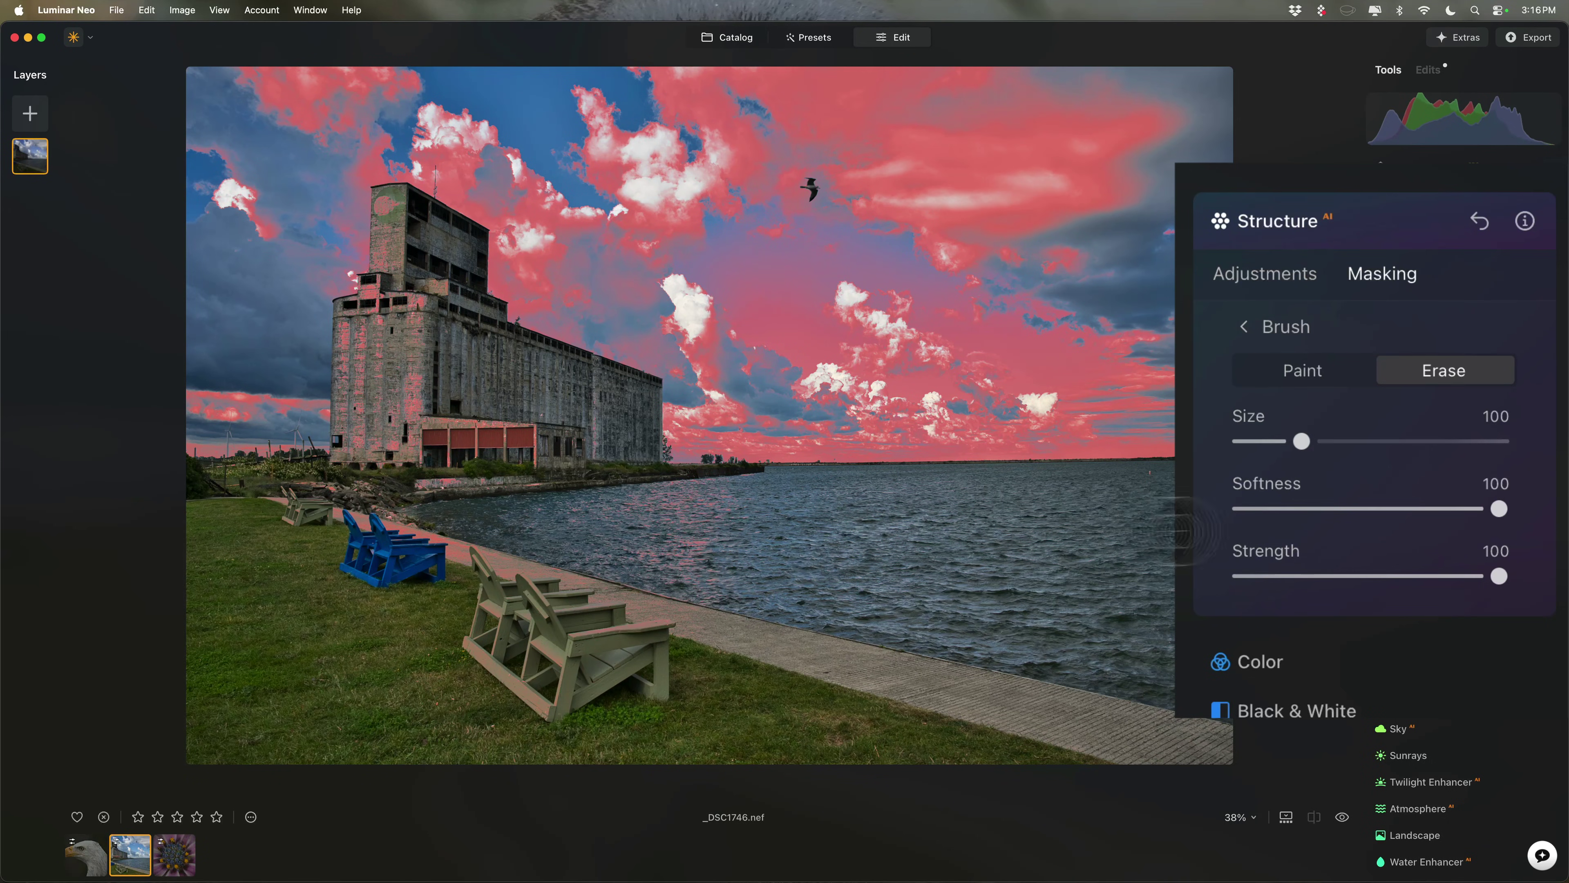
pyautogui.moveTo(1180, 532)
pyautogui.mouseDown()
pyautogui.moveTo(659, 531)
pyautogui.moveTo(1087, 530)
pyautogui.mouseUp()
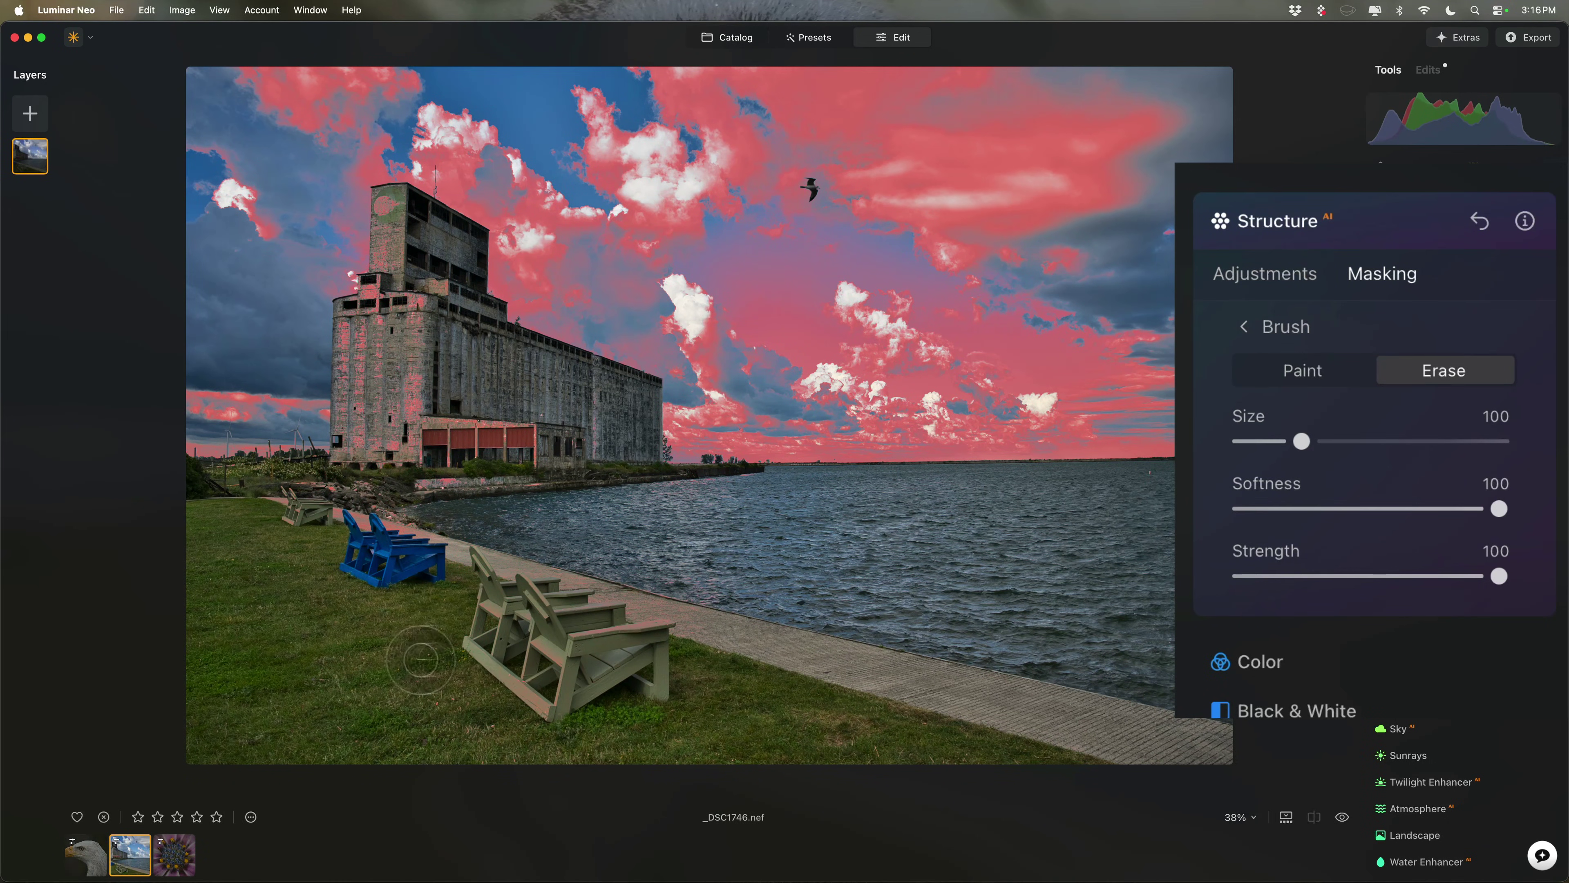
# - Set the Structure amount to 100 for the luminosity-masked areas and reopen the mask's erasing brush
pyautogui.click(1261, 283)
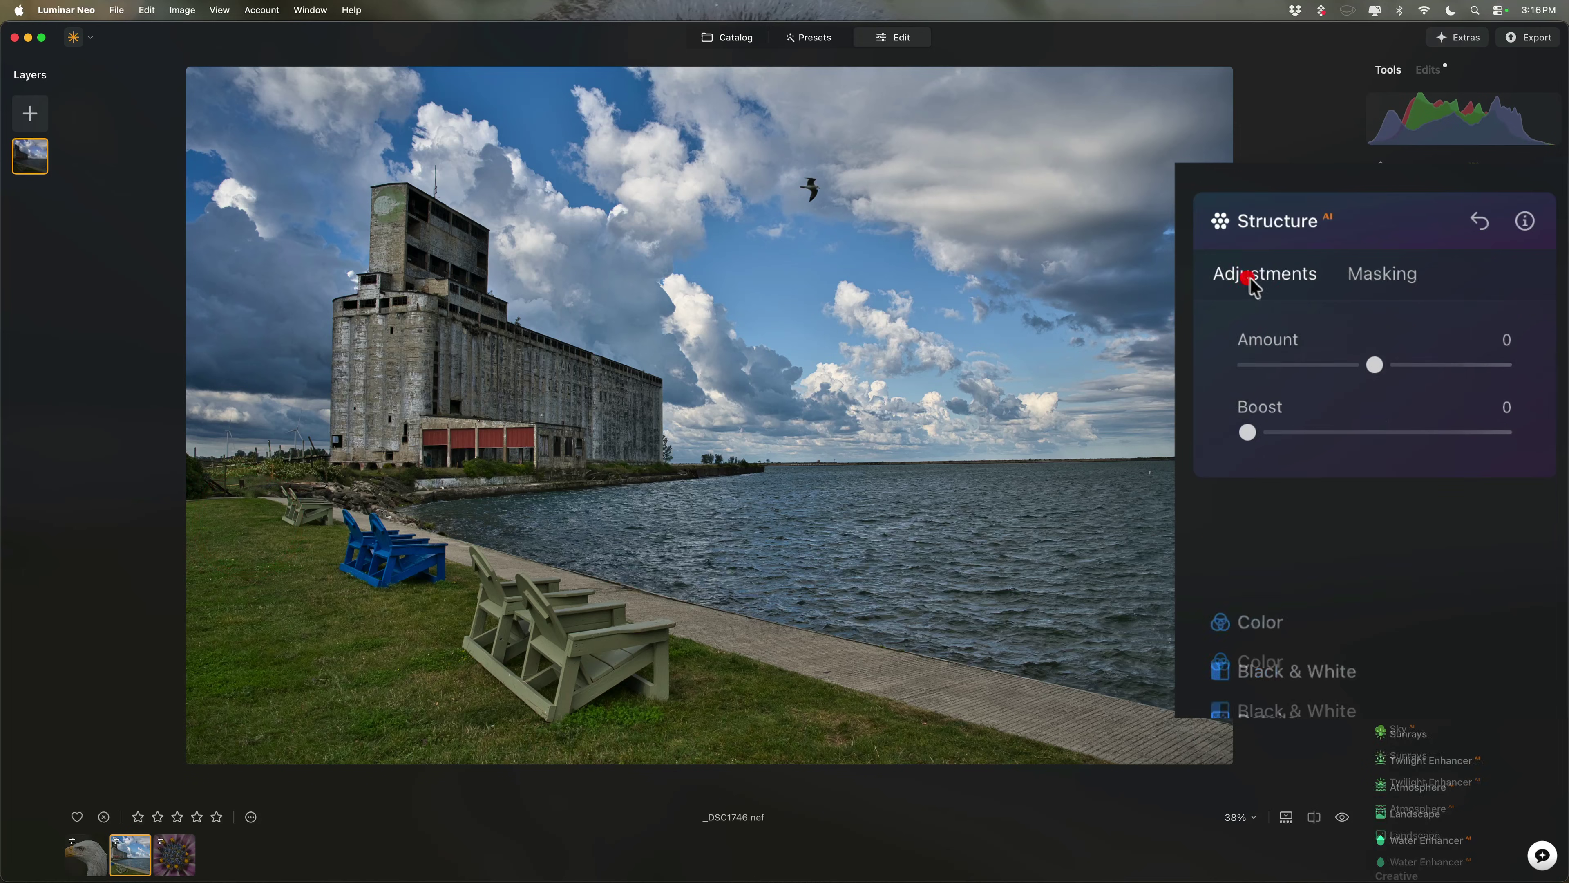
pyautogui.moveTo(1372, 365); pyautogui.dragTo(1532, 390)
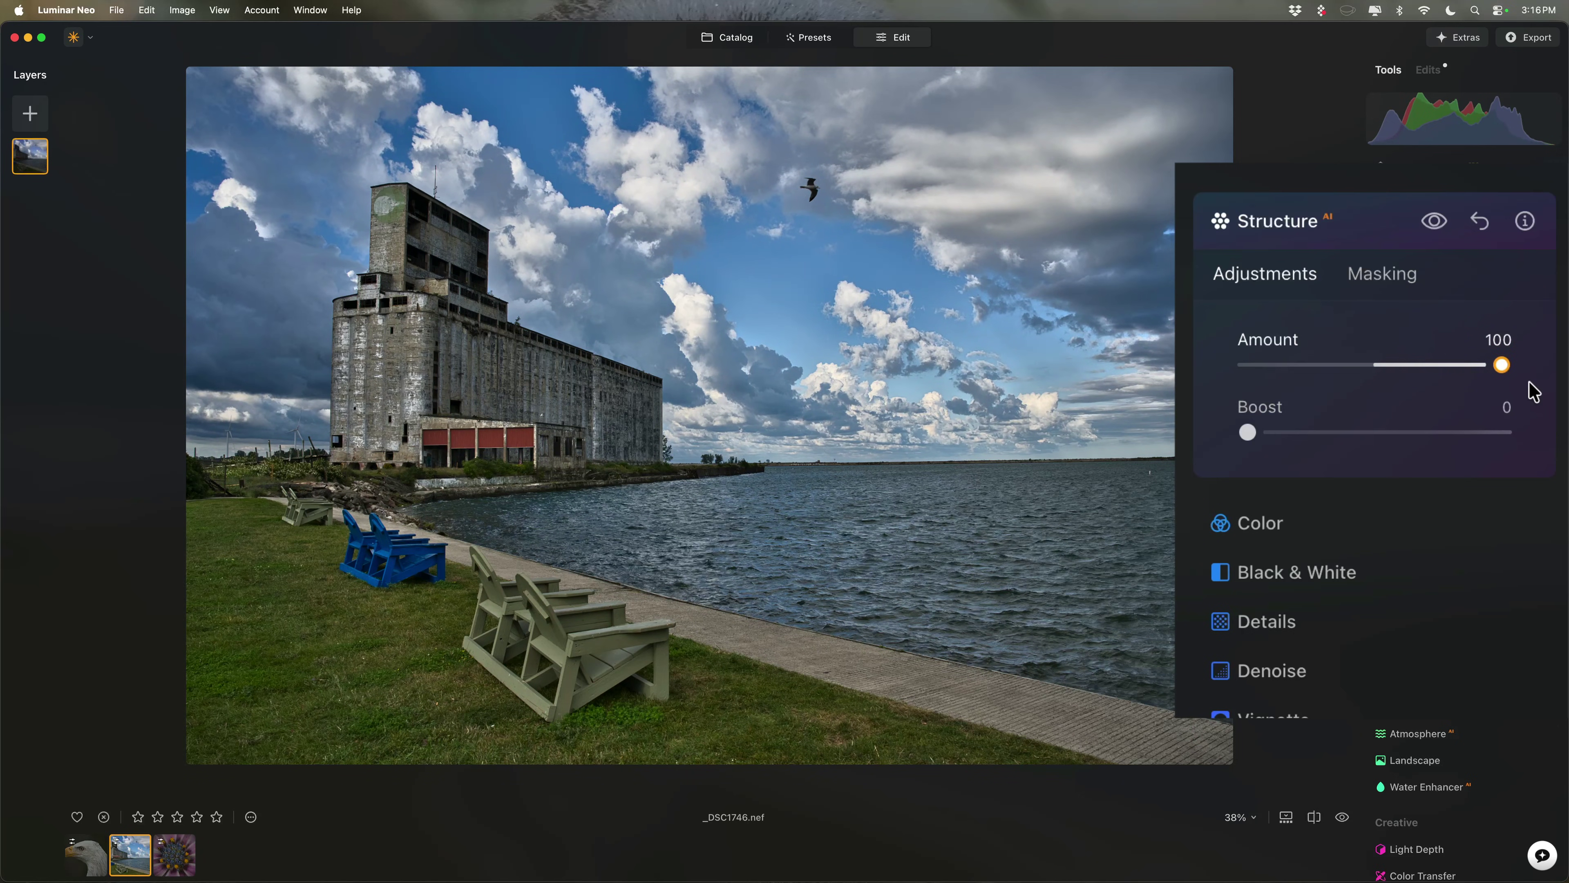
pyautogui.click(1391, 276)
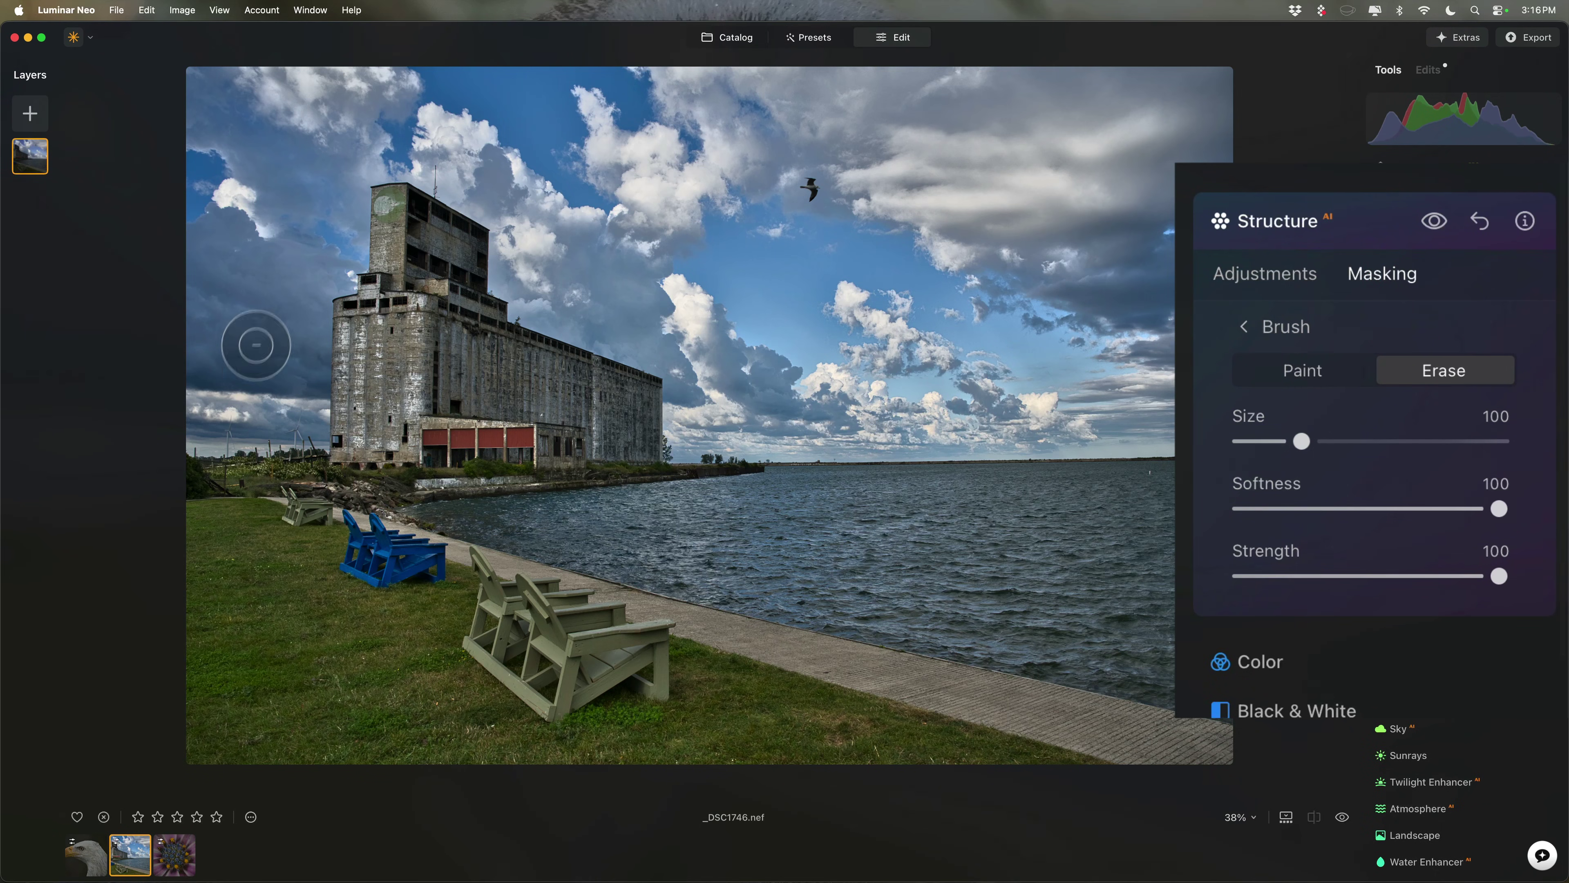
# - Brush the luminosity mask away from the lower part of the grain elevator building
pyautogui.click(382, 422)
pyautogui.moveTo(381, 422)
pyautogui.mouseDown()
pyautogui.moveTo(426, 408)
pyautogui.moveTo(418, 328)
pyautogui.moveTo(435, 392)
pyautogui.moveTo(476, 433)
pyautogui.mouseUp()
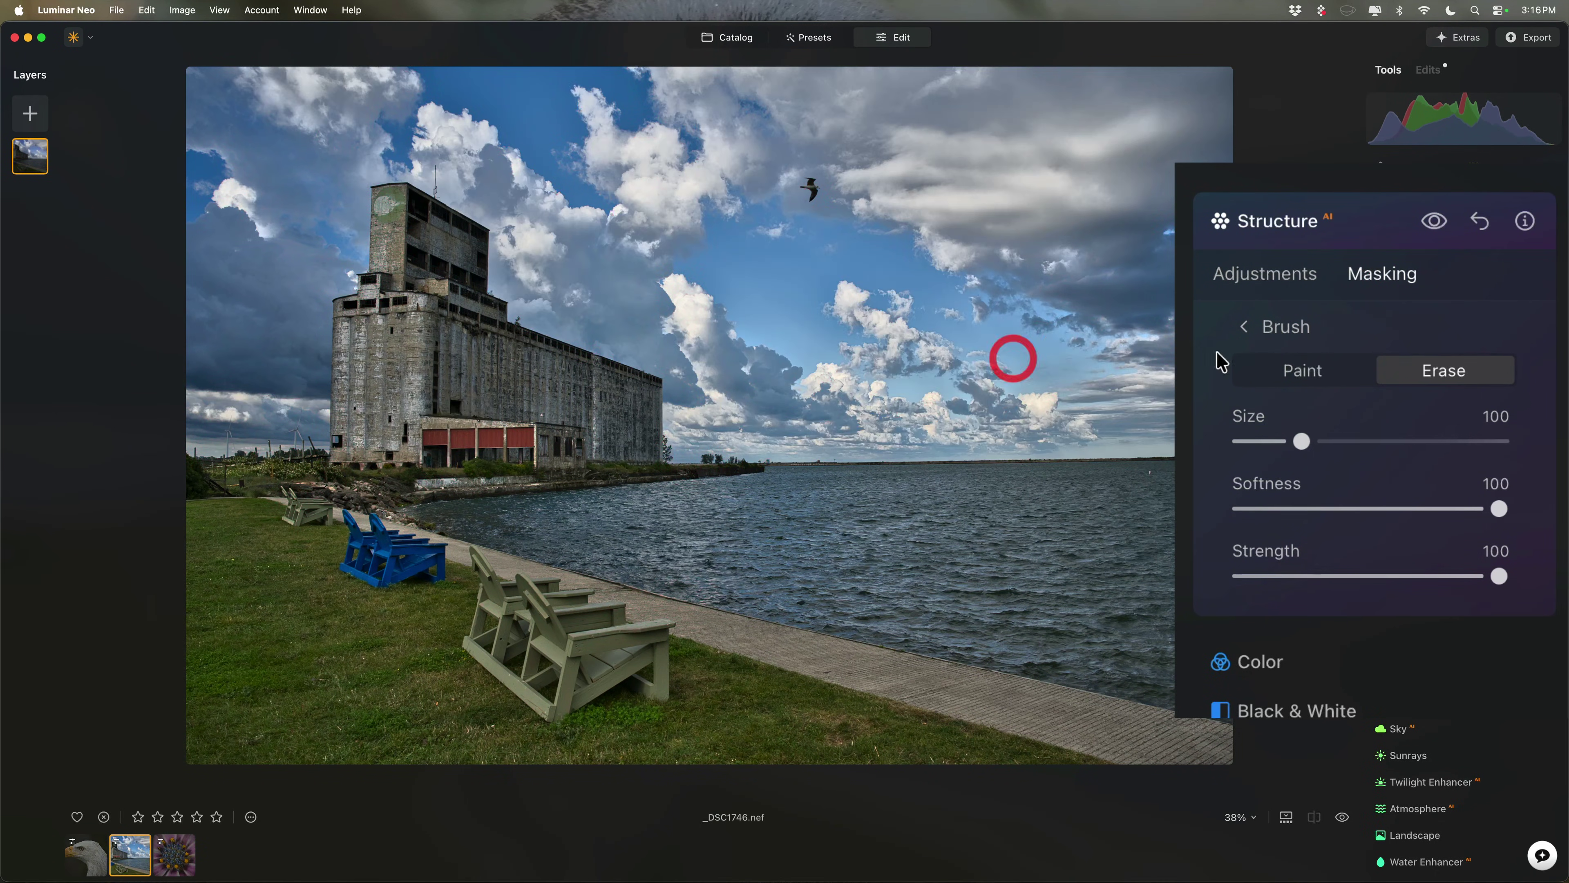
# - Reset the luminosity-masked Structure adjustment and remove it from the photo's edits
pyautogui.click(1480, 220)
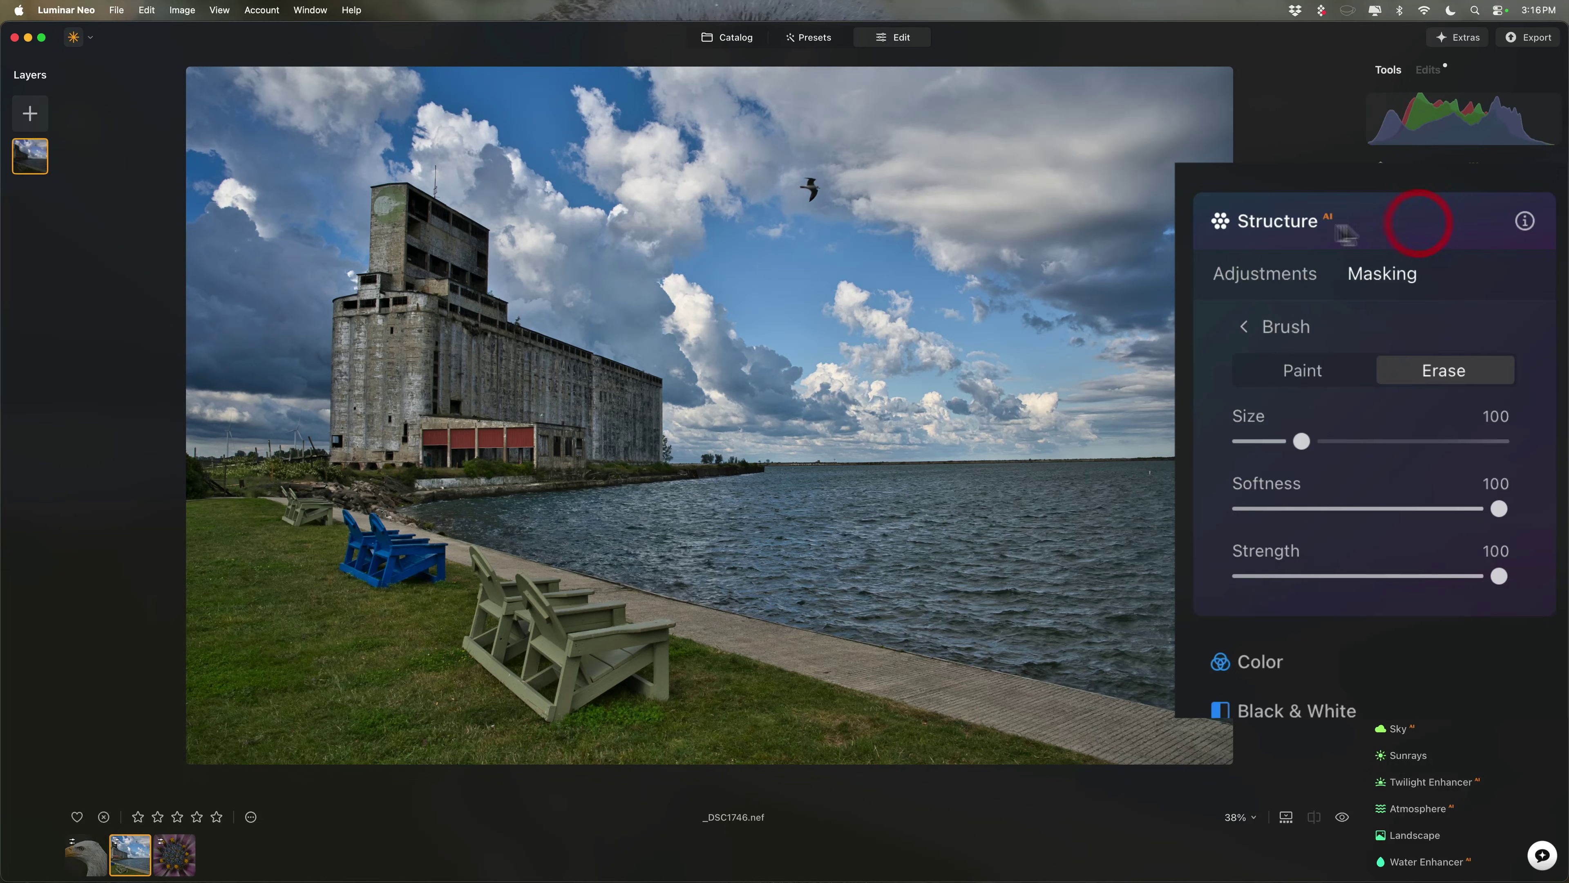
pyautogui.click(1227, 220)
pyautogui.click(1428, 69)
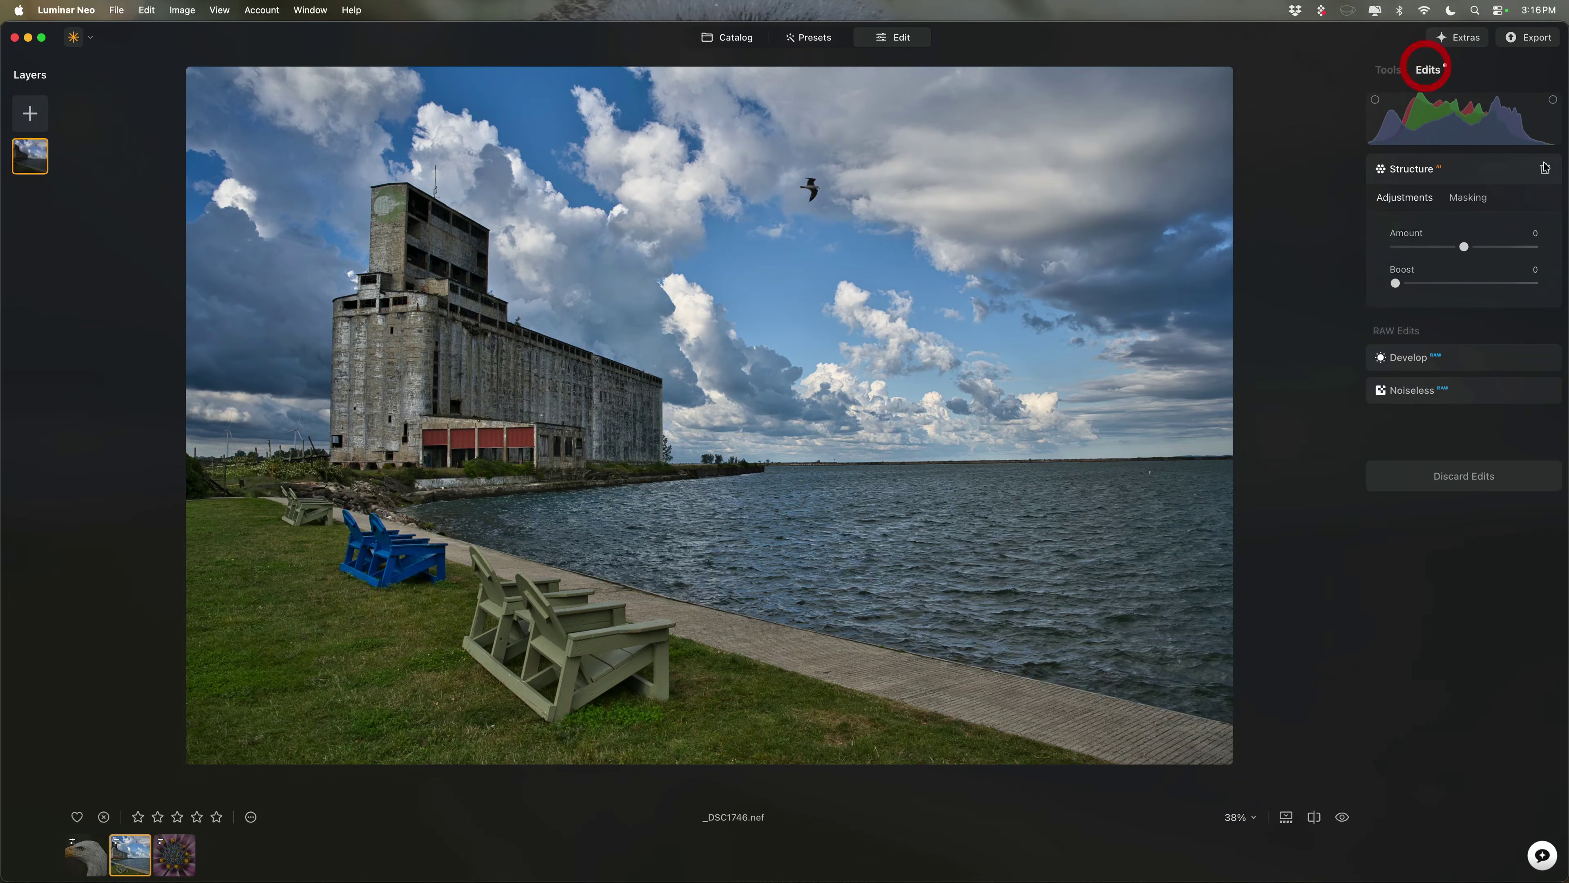
pyautogui.click(1543, 165)
pyautogui.click(1388, 69)
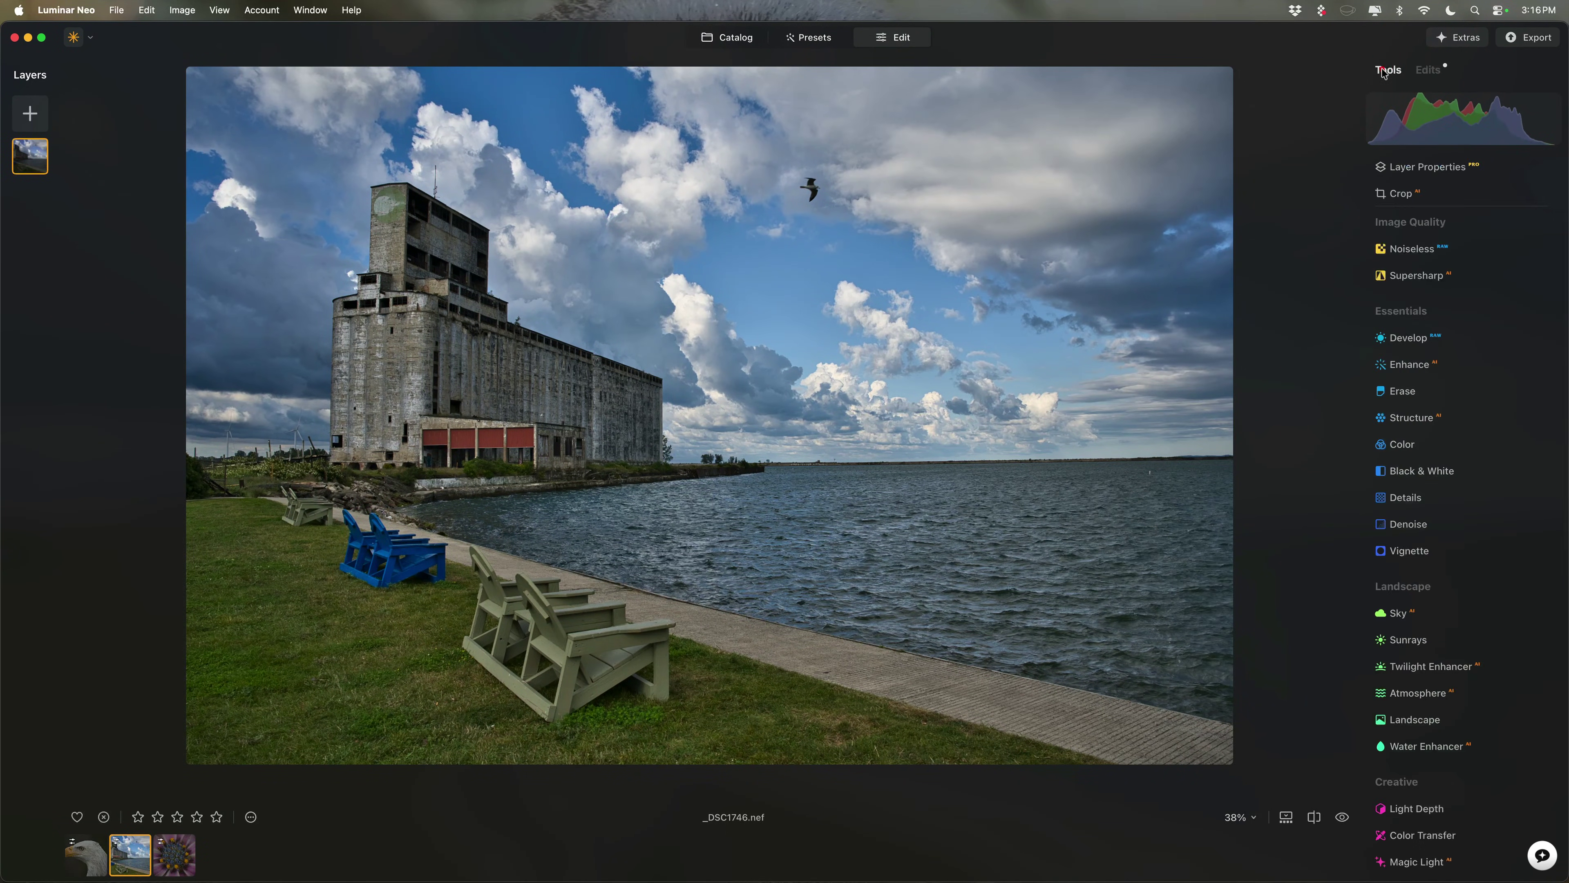
# - Start a new Structure adjustment masked to the sky with Mask AI and set its amount to 65
pyautogui.click(1471, 420)
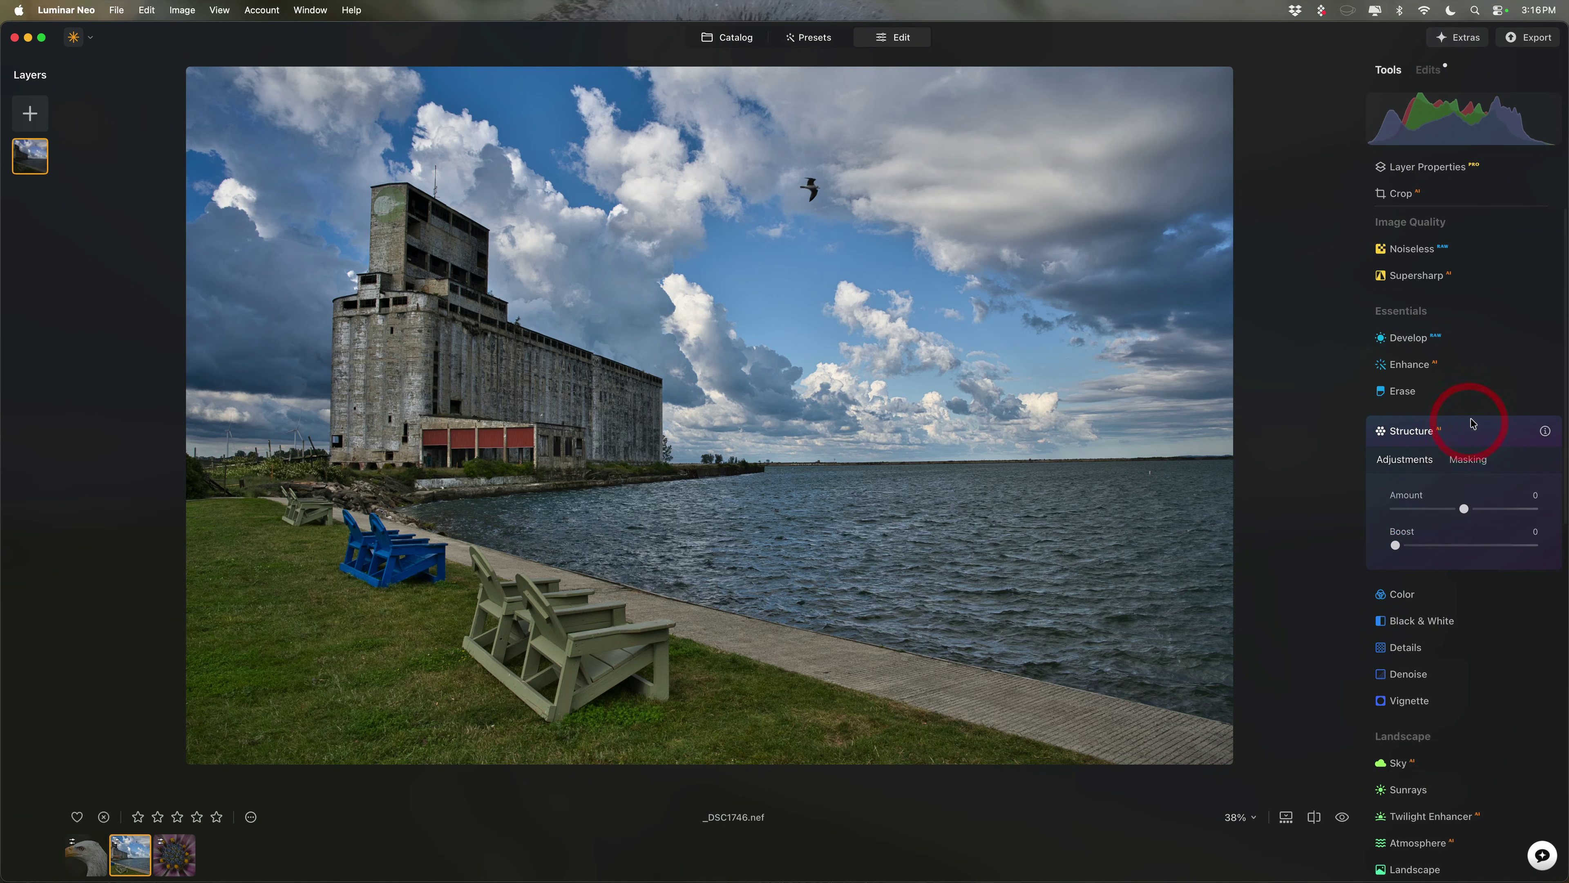
pyautogui.click(1469, 461)
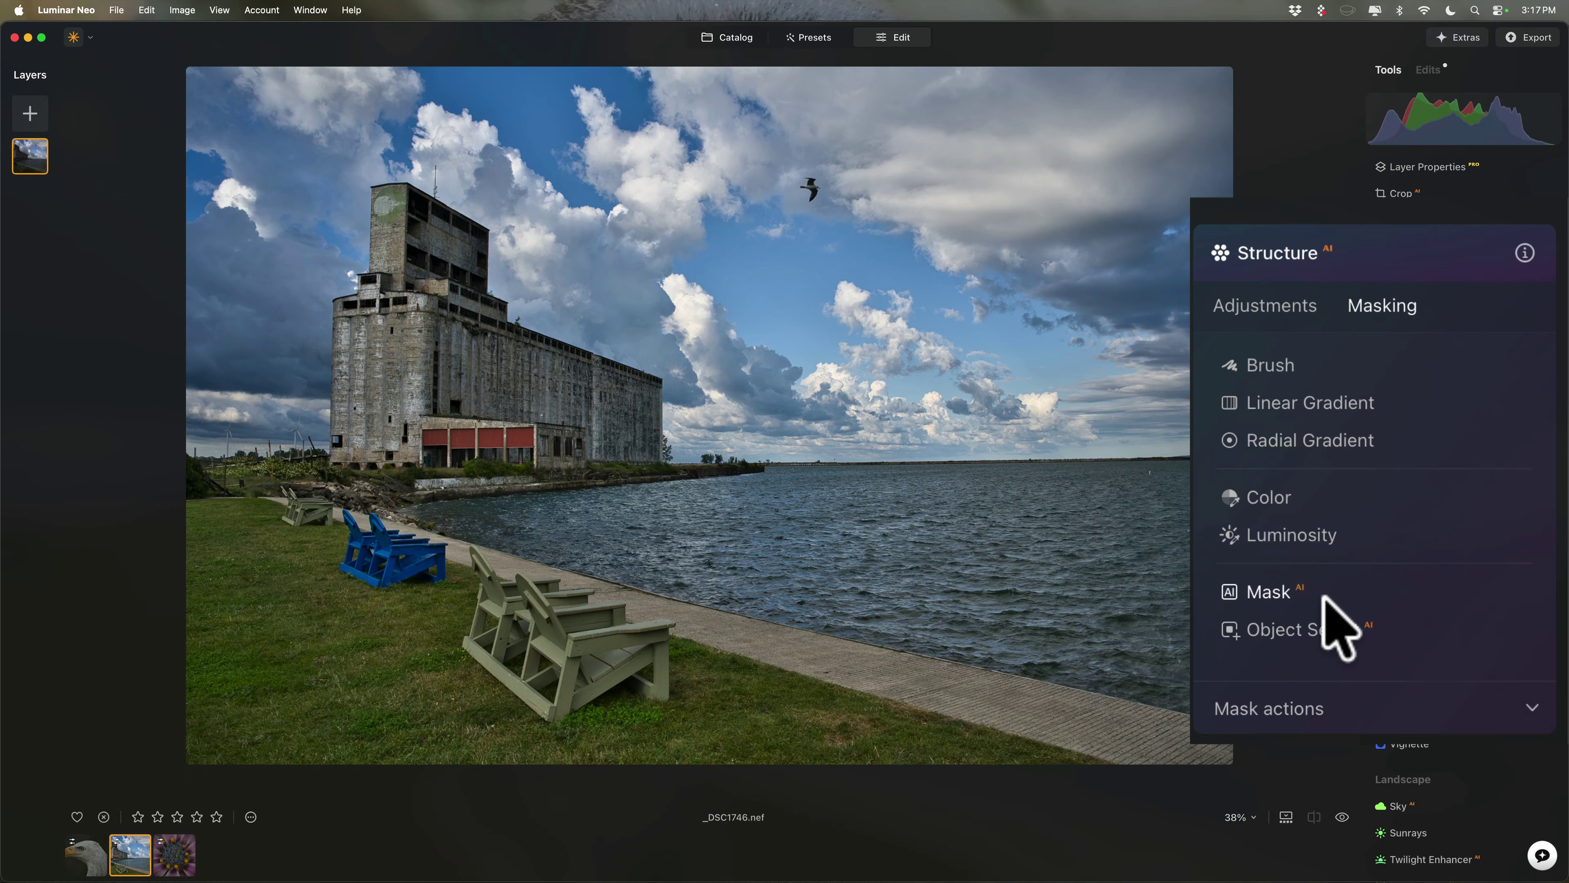
pyautogui.click(1276, 592)
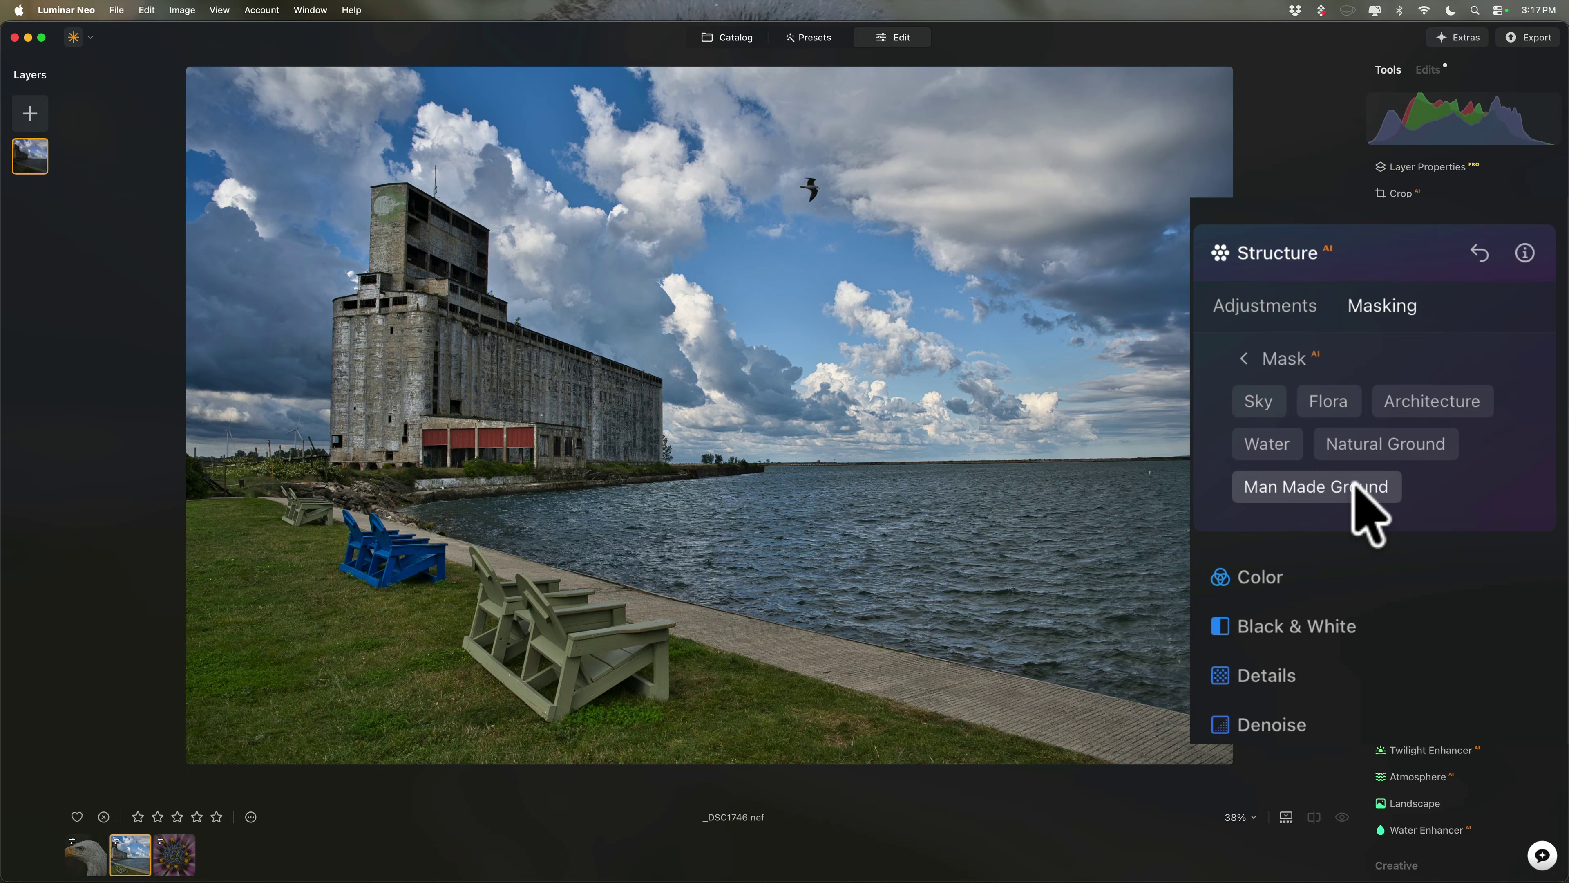
pyautogui.click(1260, 399)
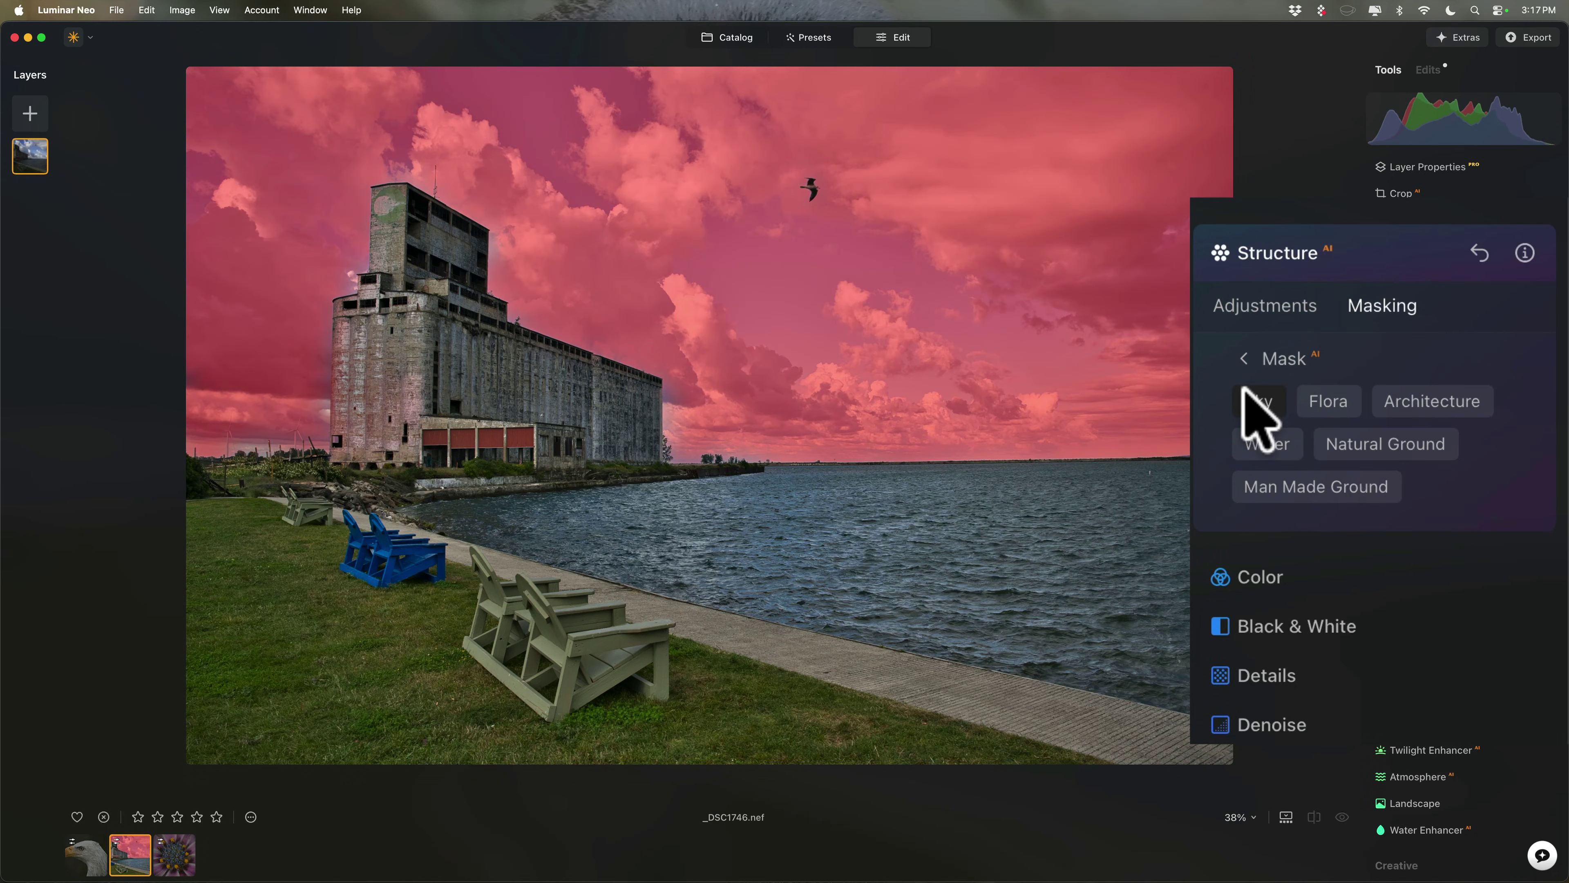
pyautogui.click(1260, 305)
pyautogui.moveTo(1372, 396); pyautogui.dragTo(1441, 386)
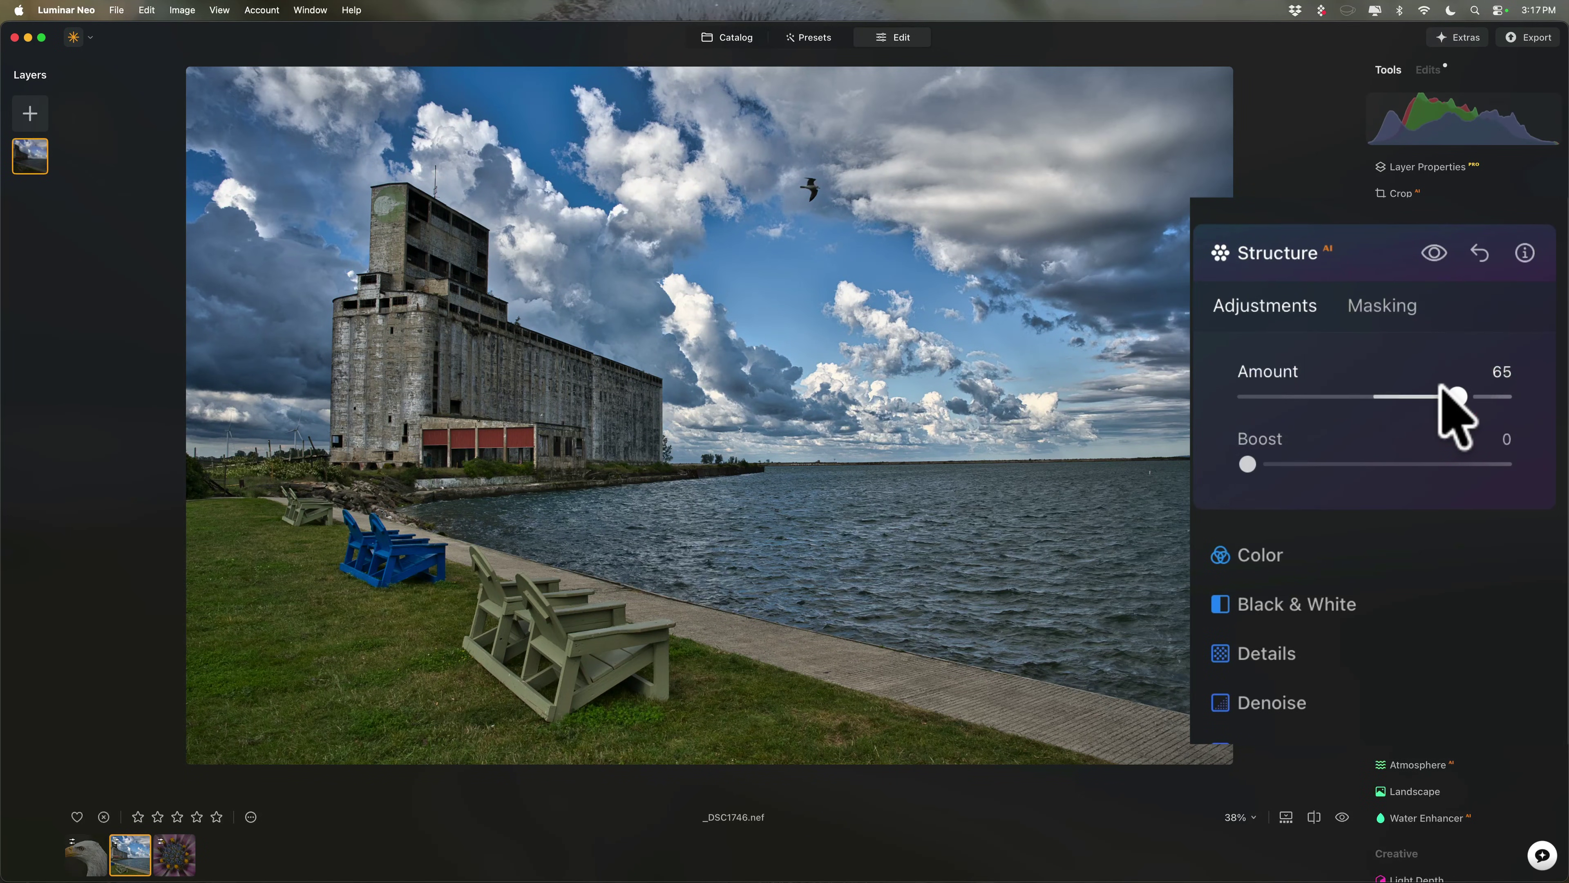
# - Brush over the large clouds with the mask eraser to refine the AI sky mask, and reopen the Mask AI categories
pyautogui.click(1393, 299)
pyautogui.click(1234, 358)
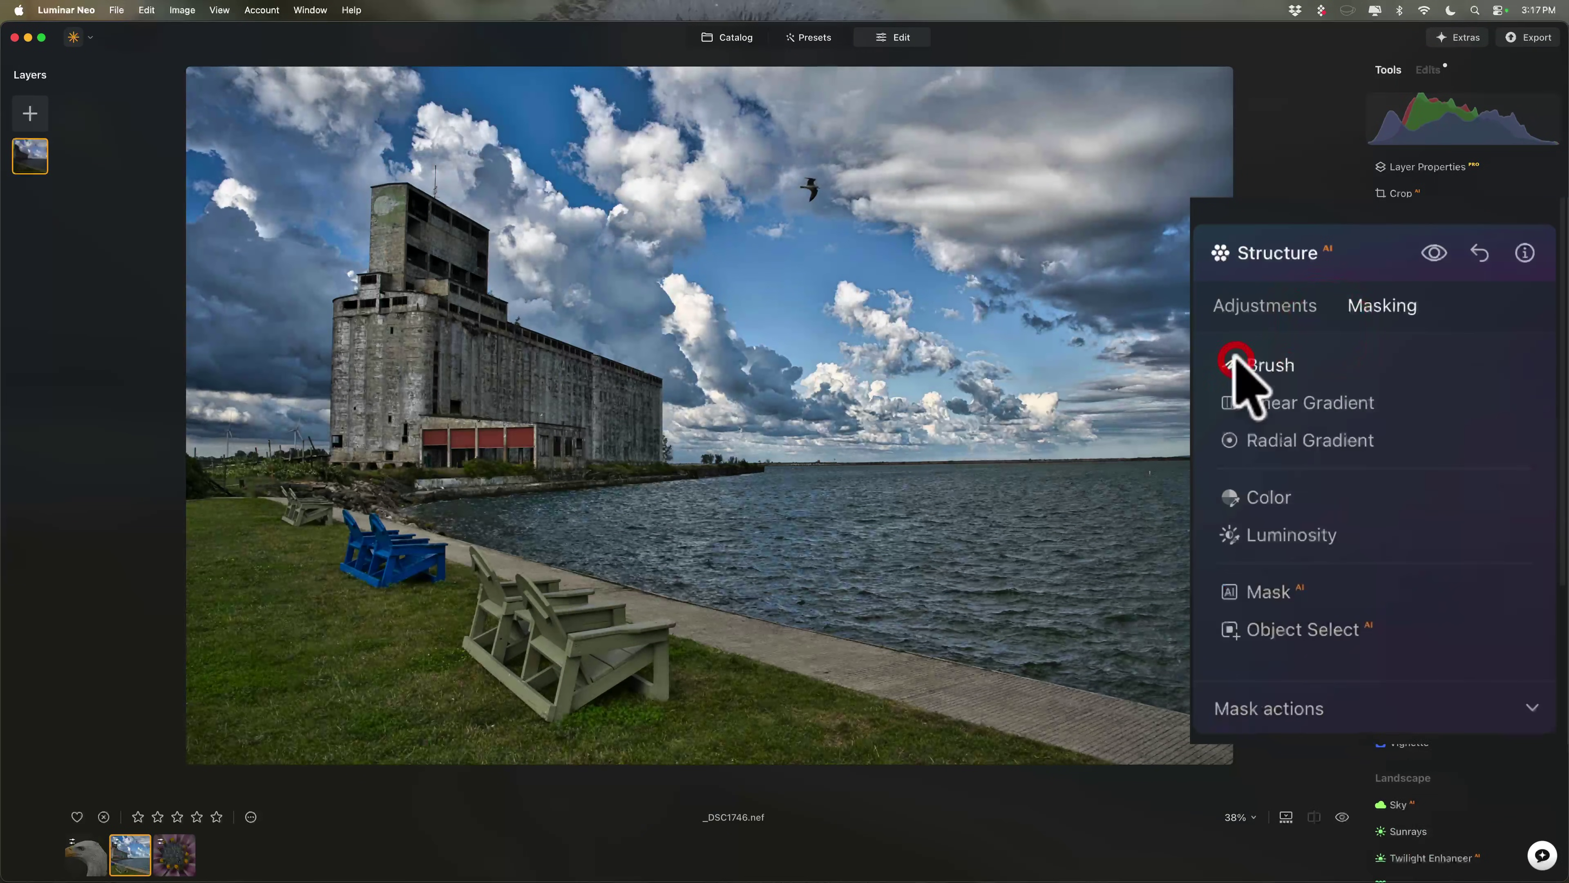
pyautogui.click(1264, 366)
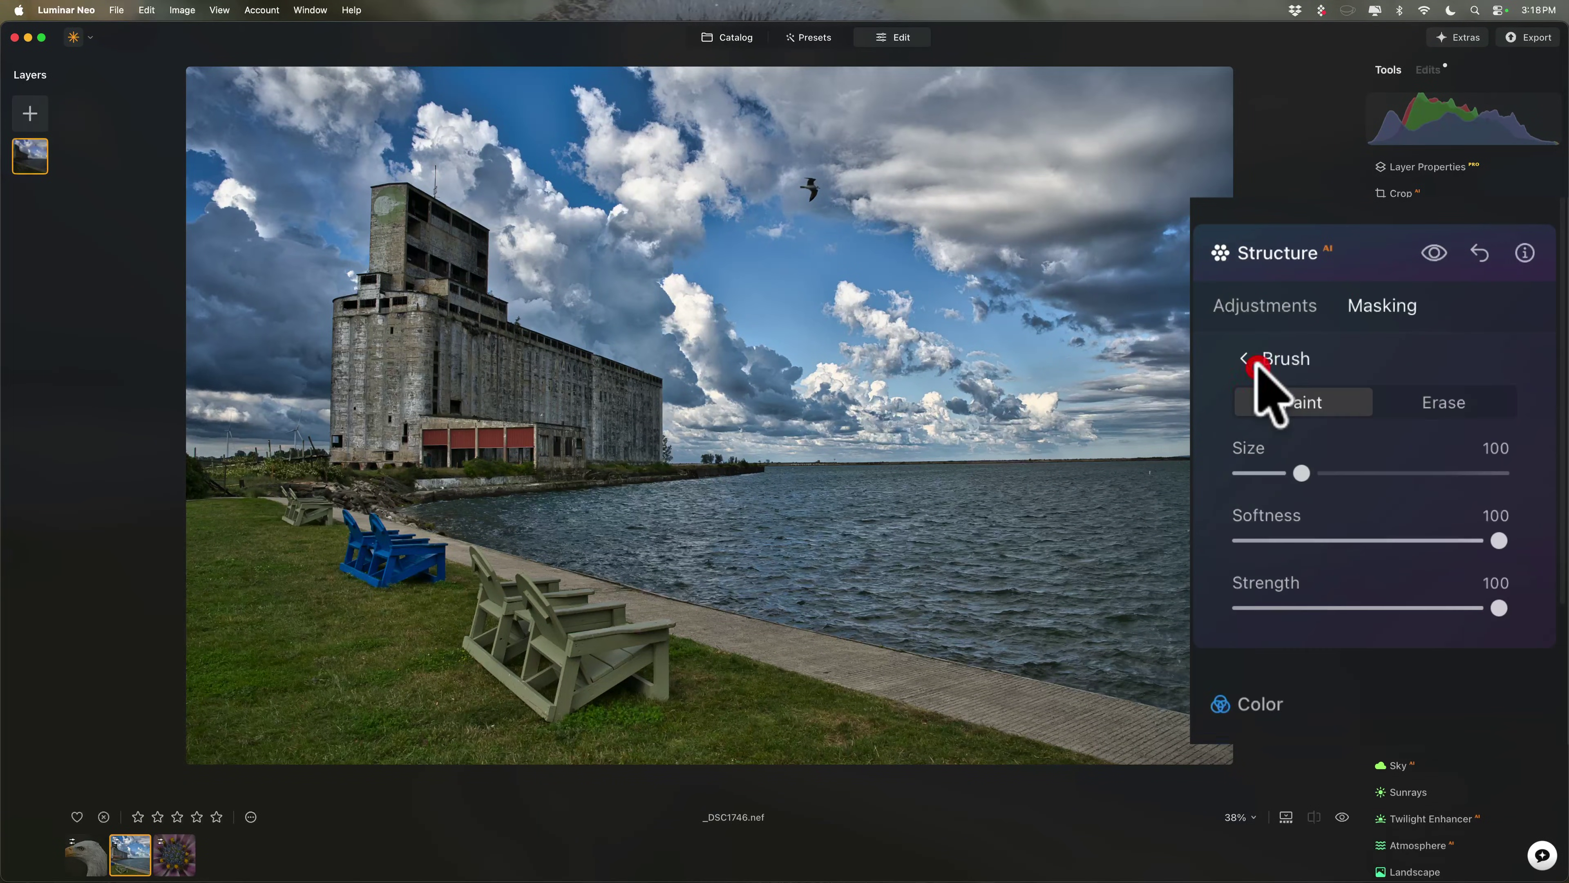
pyautogui.click(1448, 403)
pyautogui.moveTo(1062, 204)
pyautogui.mouseDown()
pyautogui.moveTo(769, 202)
pyautogui.moveTo(991, 151)
pyautogui.moveTo(812, 175)
pyautogui.moveTo(940, 253)
pyautogui.moveTo(1004, 335)
pyautogui.moveTo(1001, 263)
pyautogui.mouseUp()
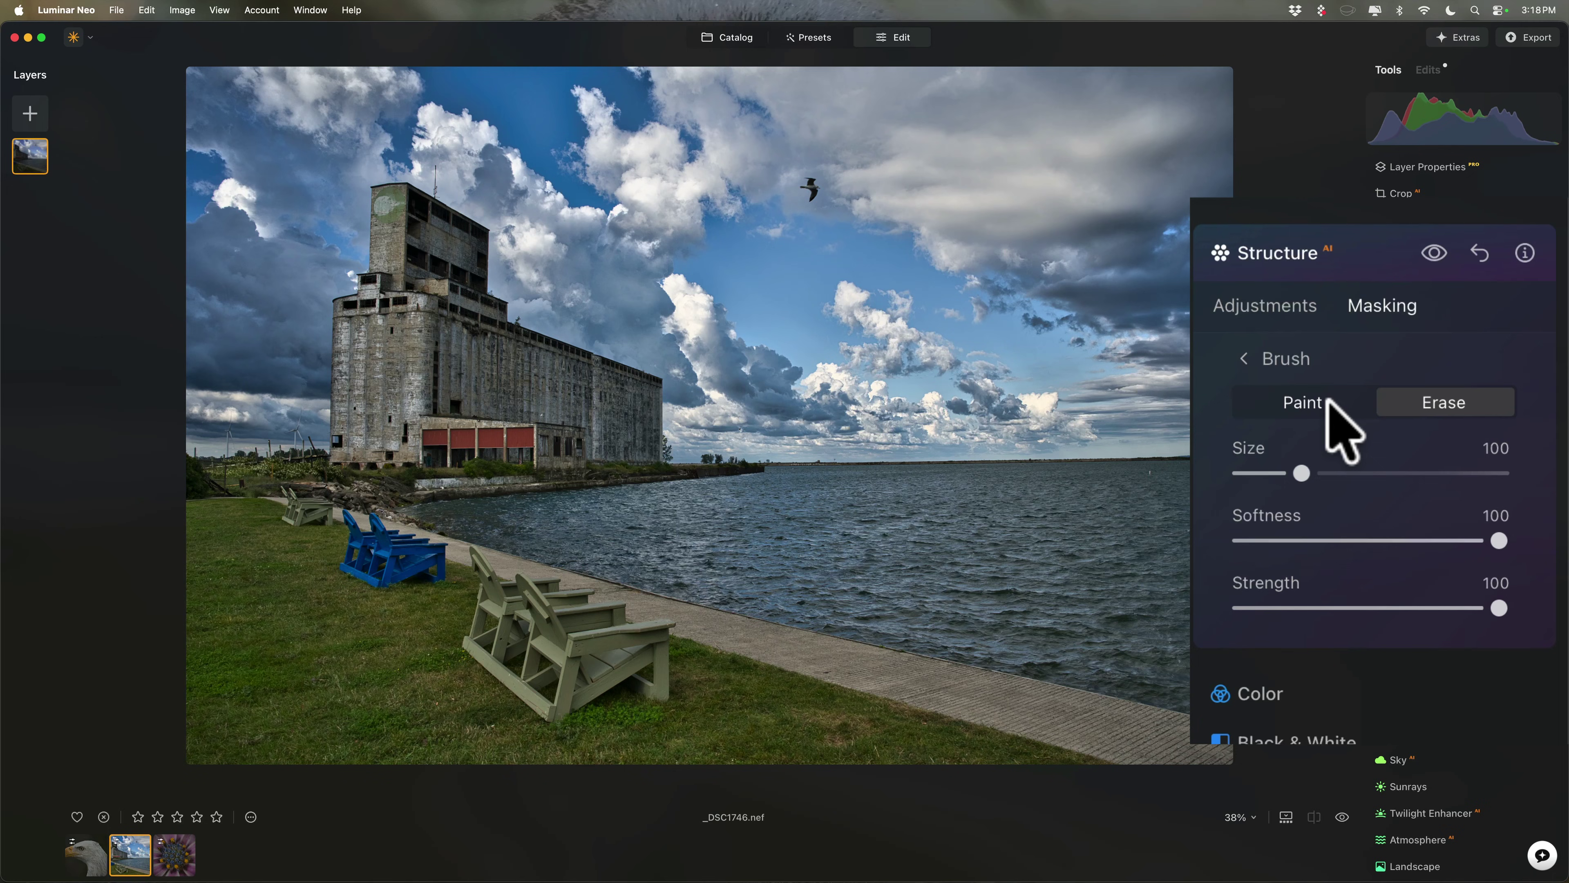
pyautogui.click(1278, 359)
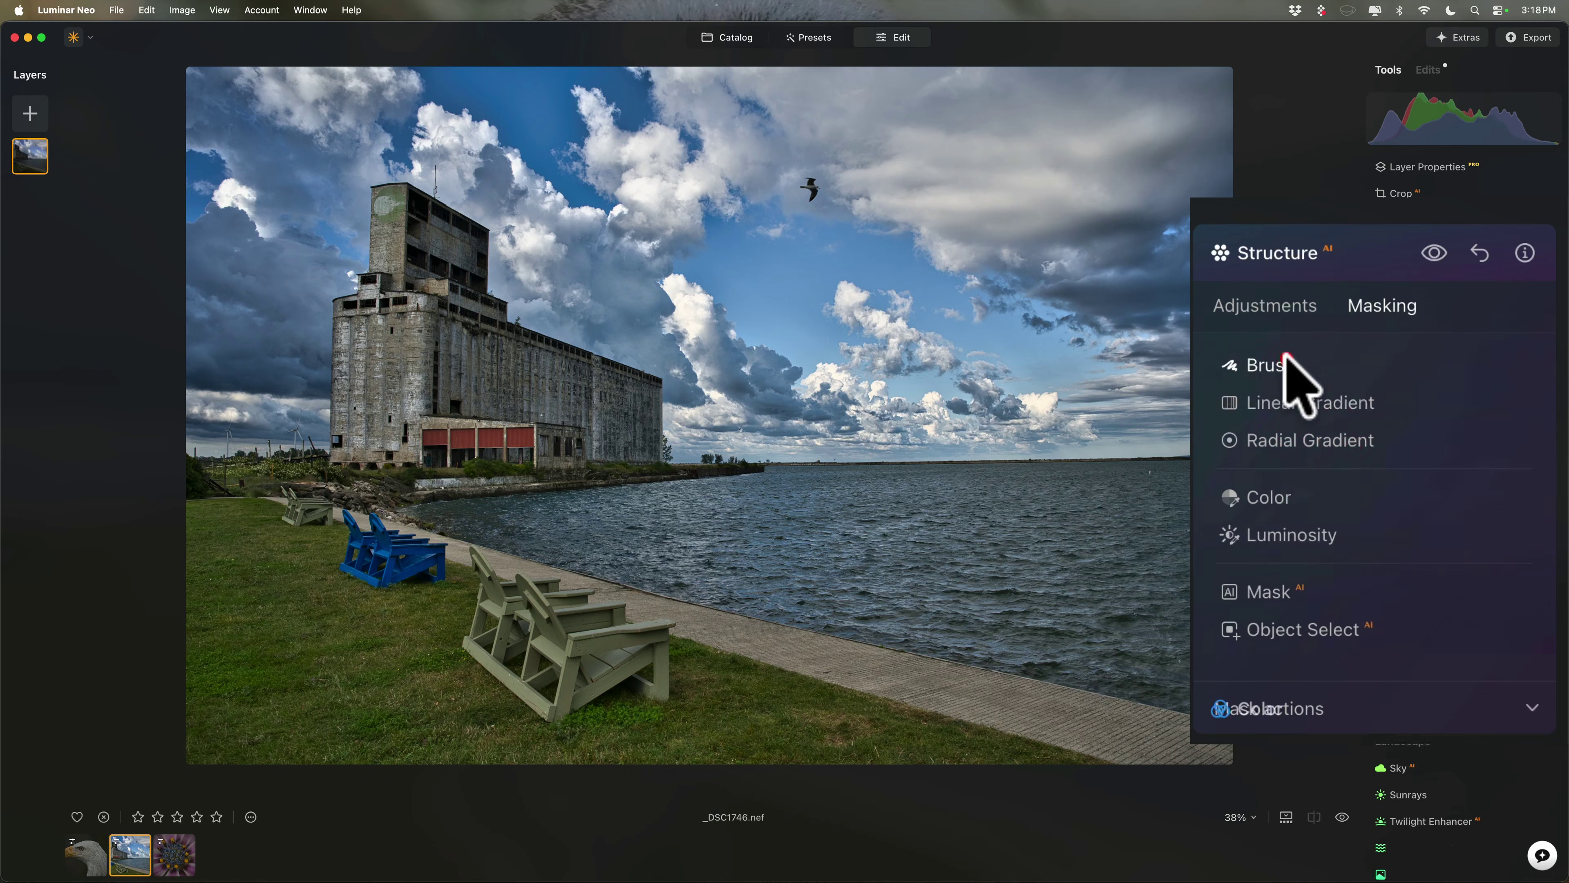
pyautogui.click(1341, 591)
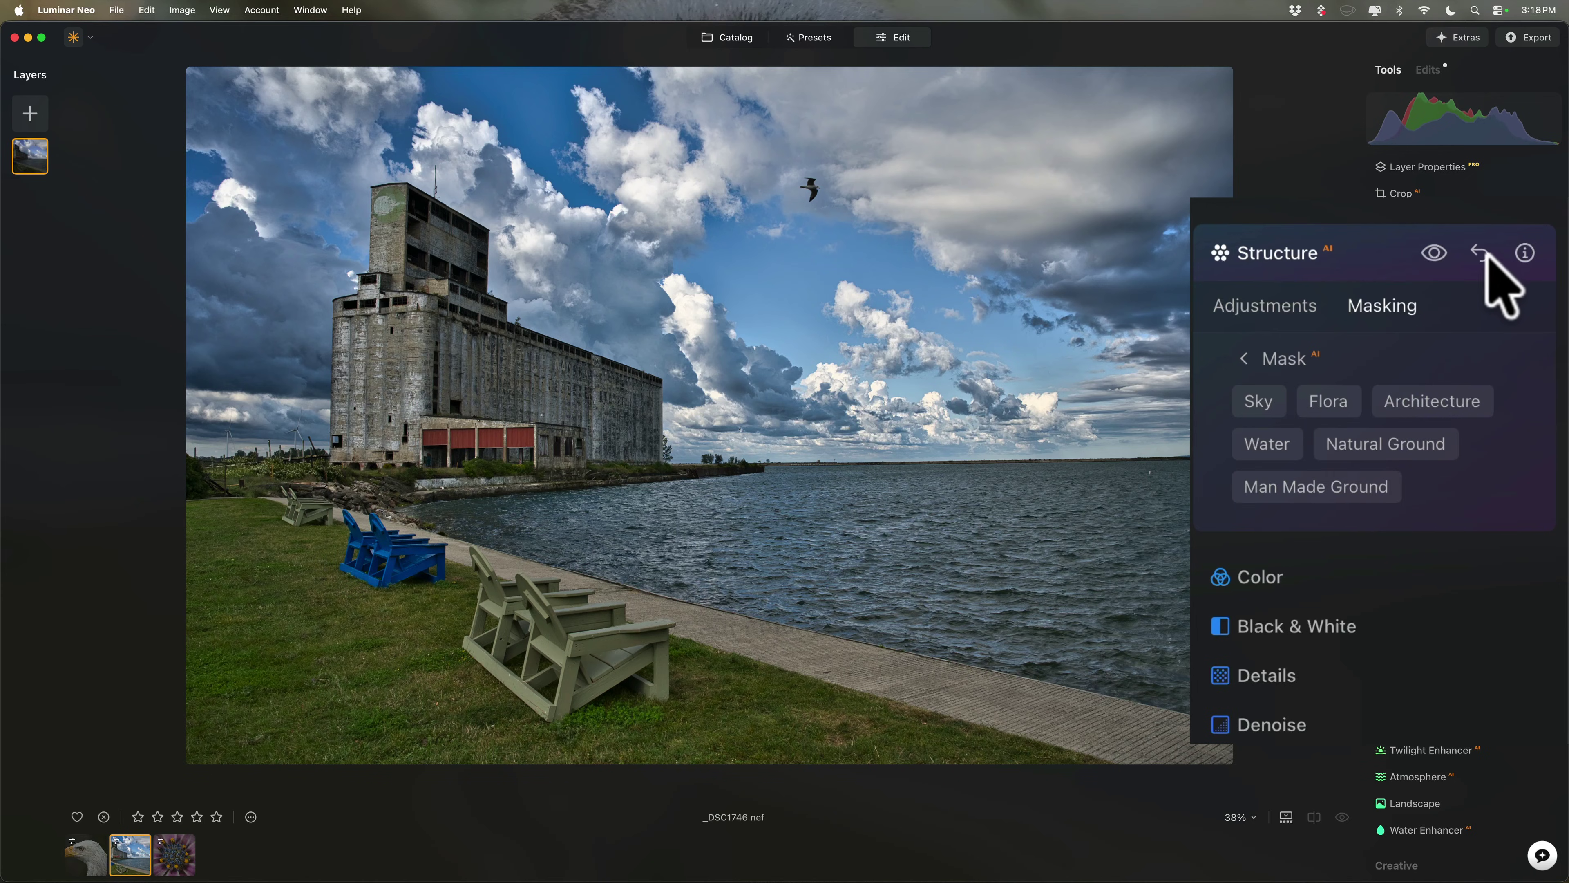
# - Reset the sky-masked Structure adjustment and delete it from the photo's edits
pyautogui.click(1433, 253)
pyautogui.click(1306, 253)
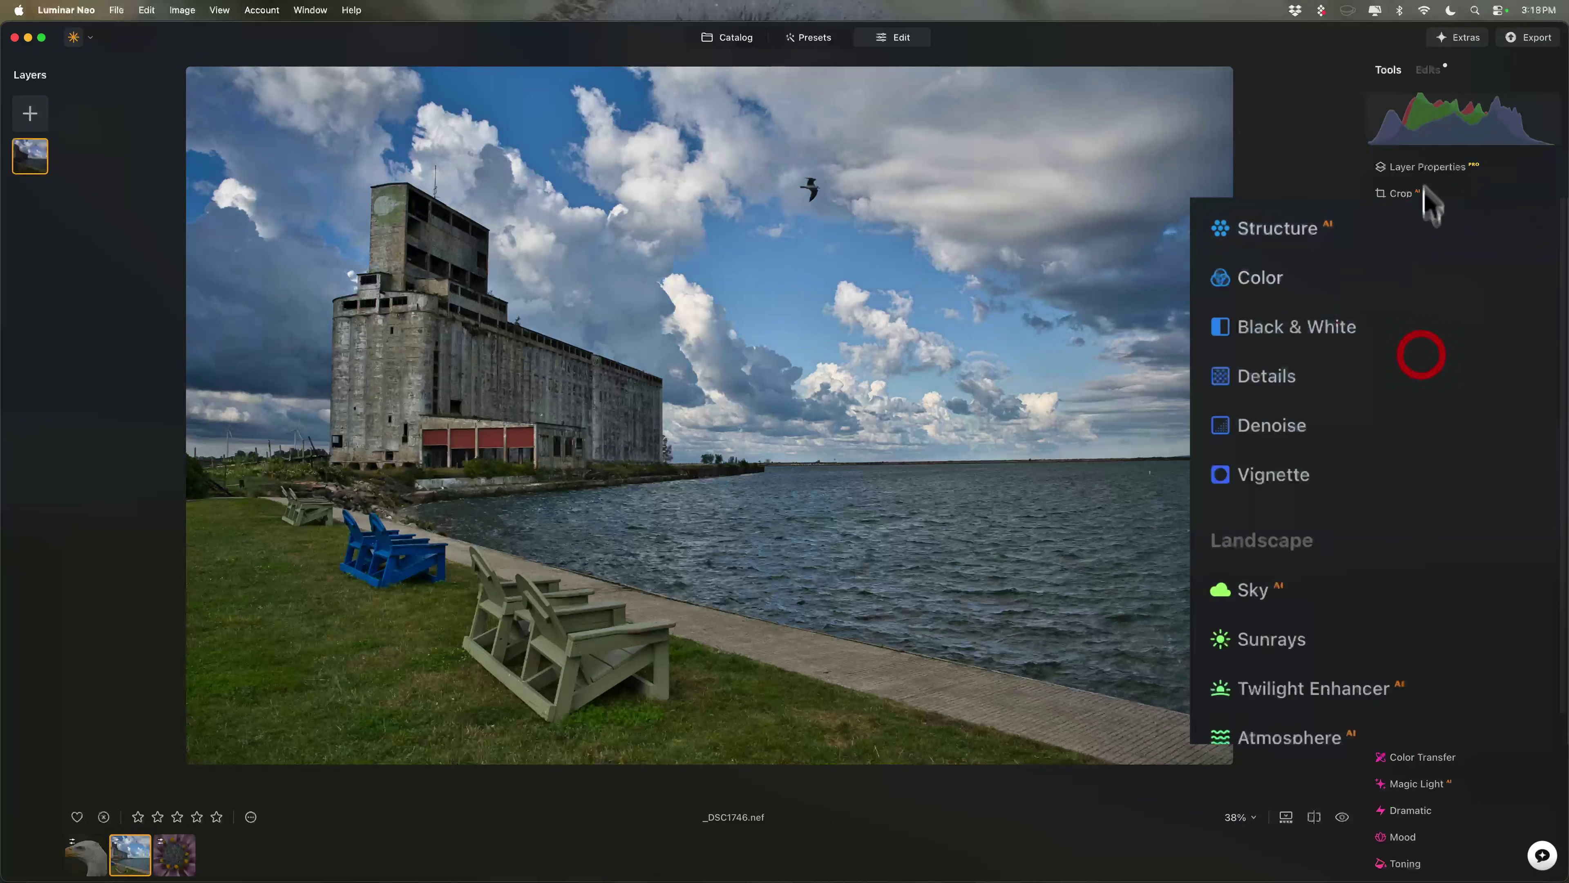
pyautogui.click(1427, 69)
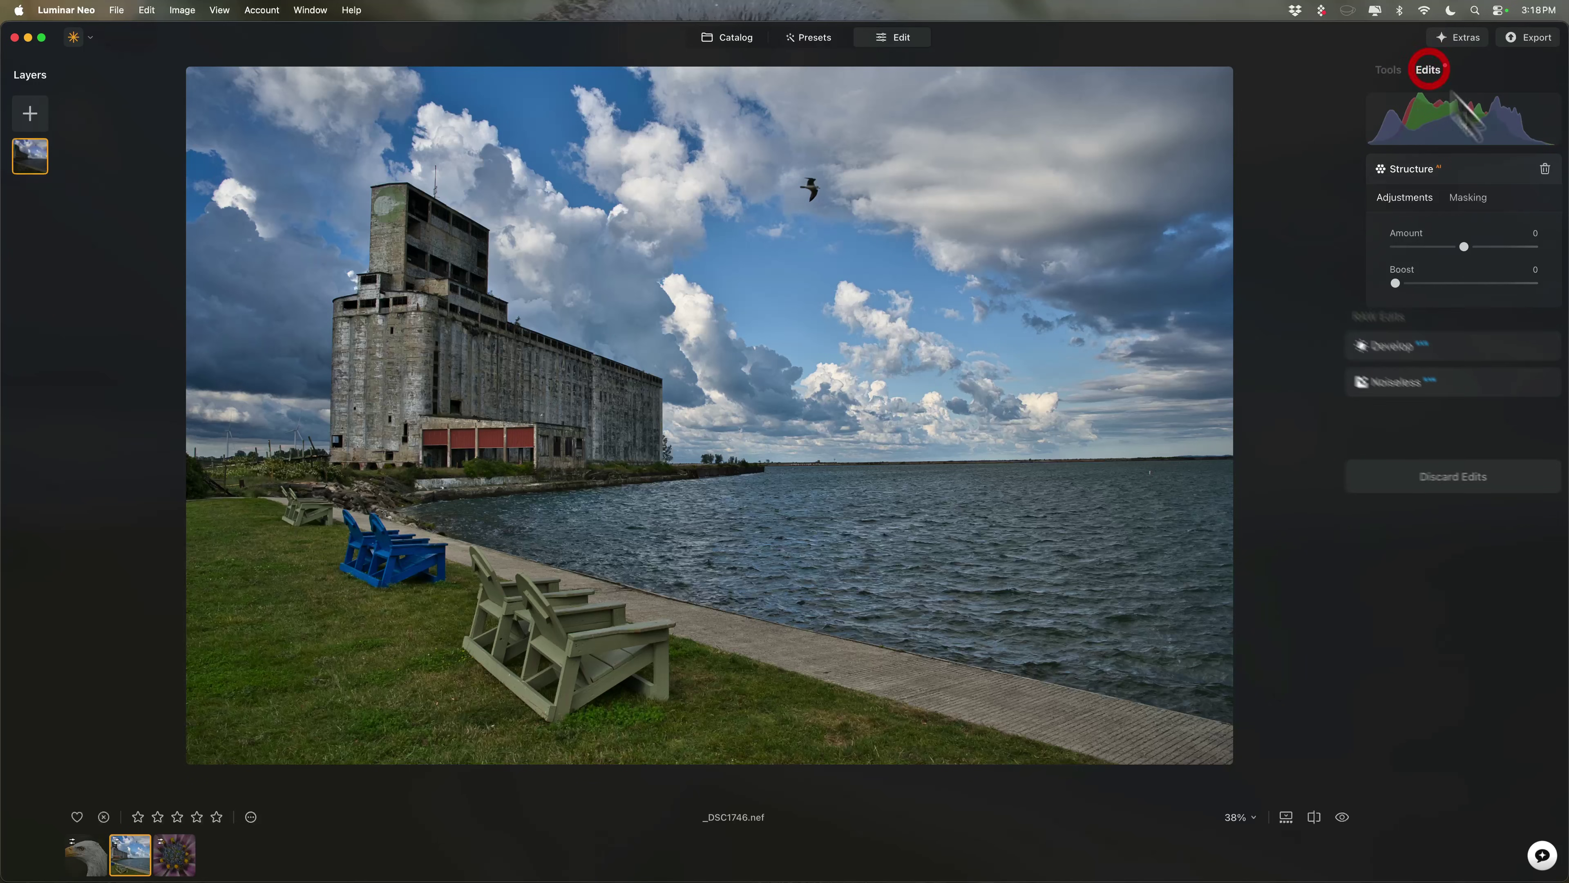
pyautogui.click(1546, 168)
pyautogui.click(1506, 185)
pyautogui.click(1388, 69)
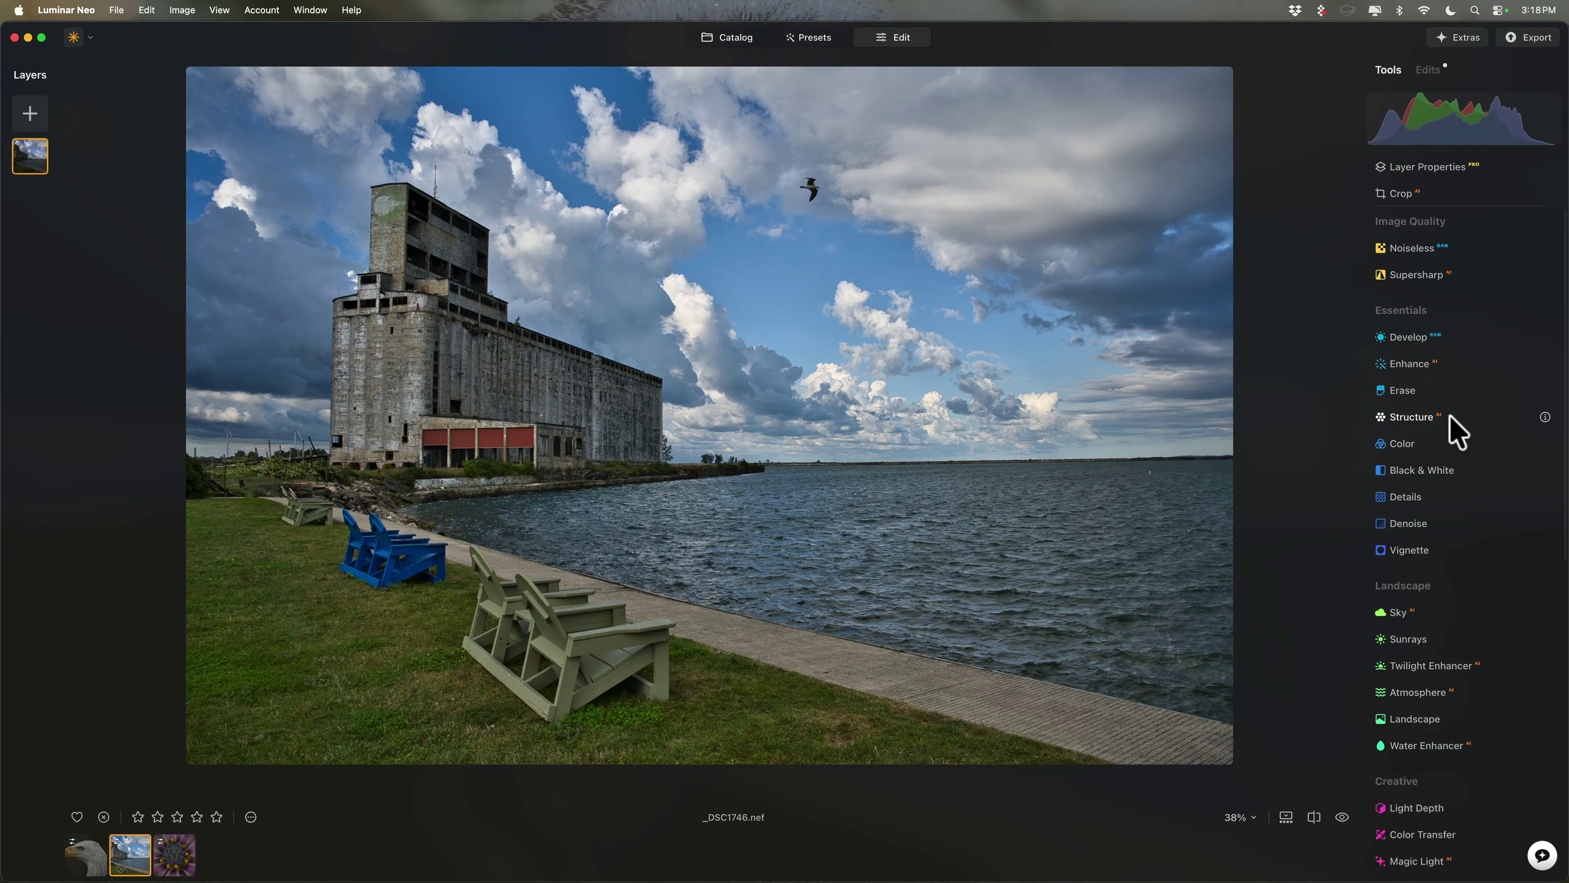
# - Start a new Structure adjustment and mask the grain elevator building with Object Select in Add mode
pyautogui.click(1466, 418)
pyautogui.click(1438, 256)
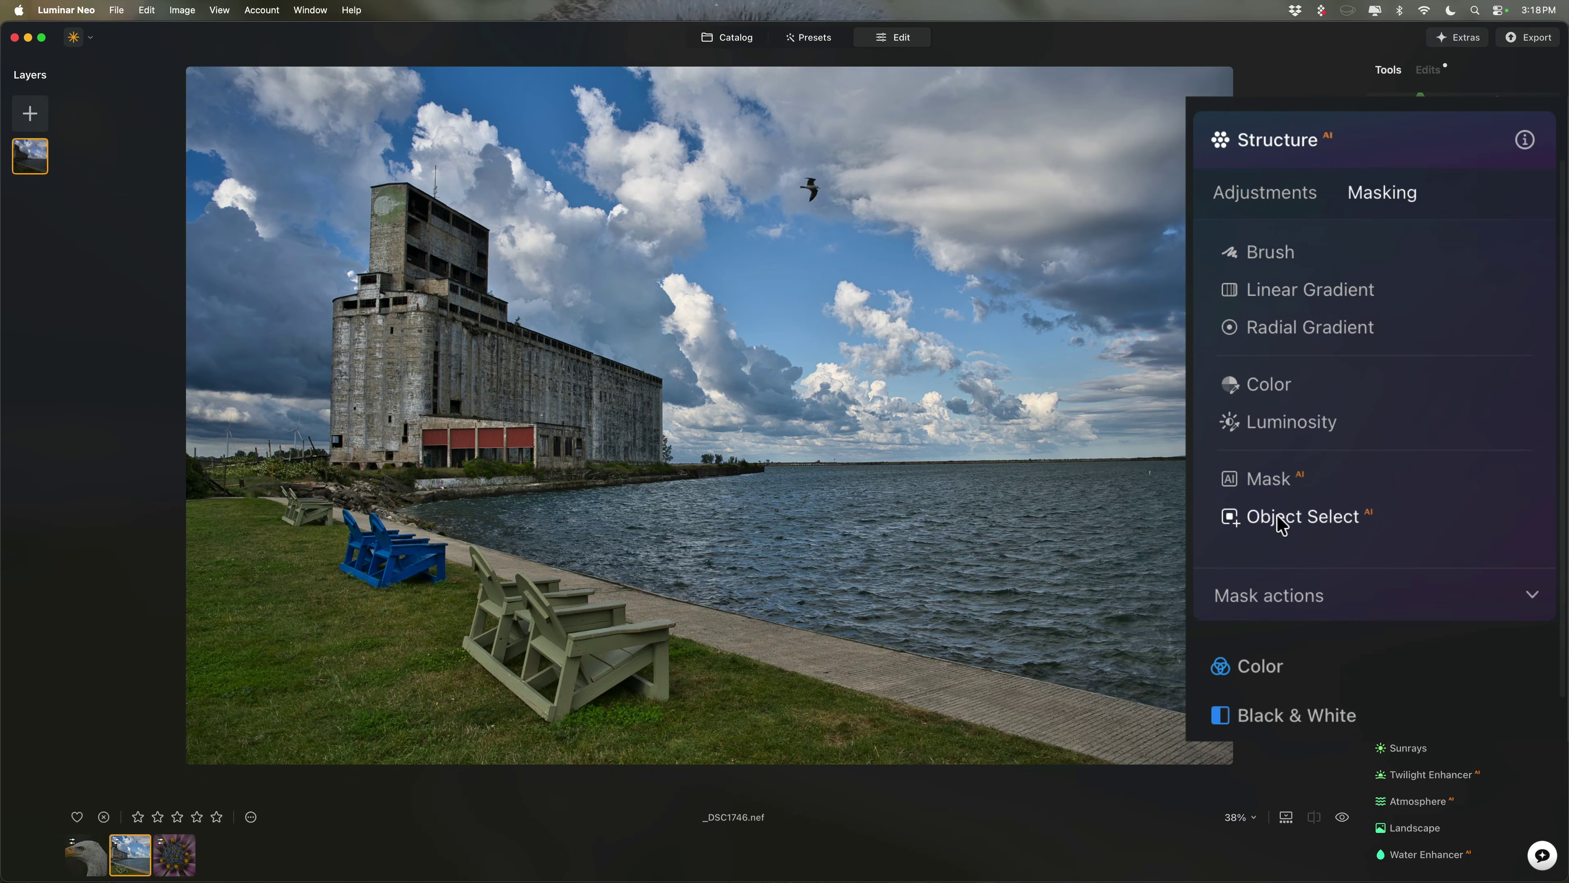
pyautogui.click(1282, 523)
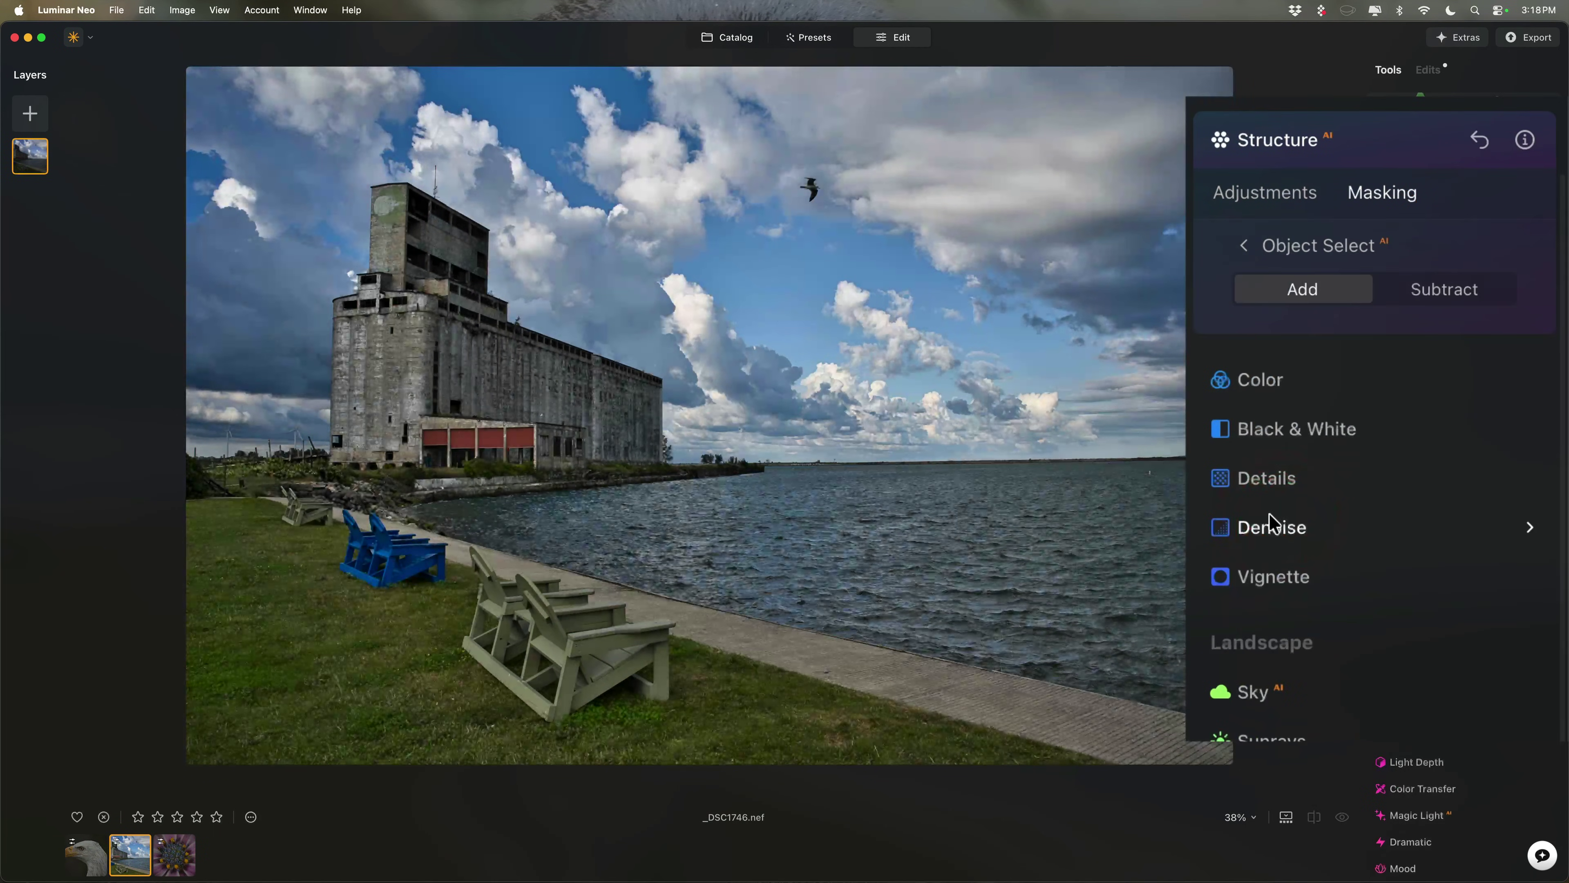
pyautogui.click(784, 314)
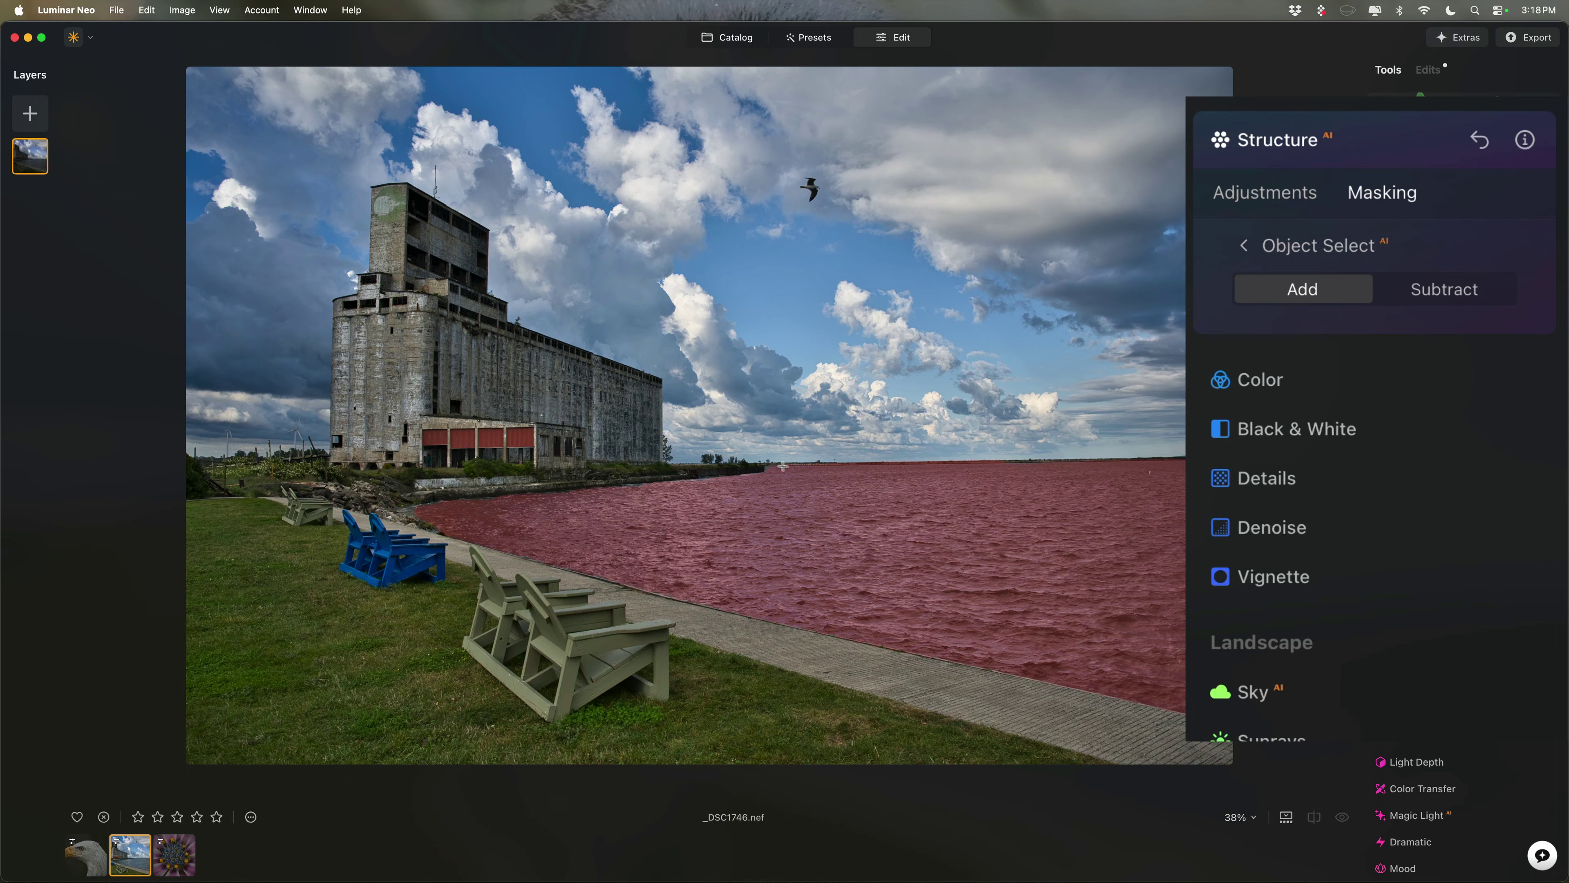
pyautogui.click(499, 379)
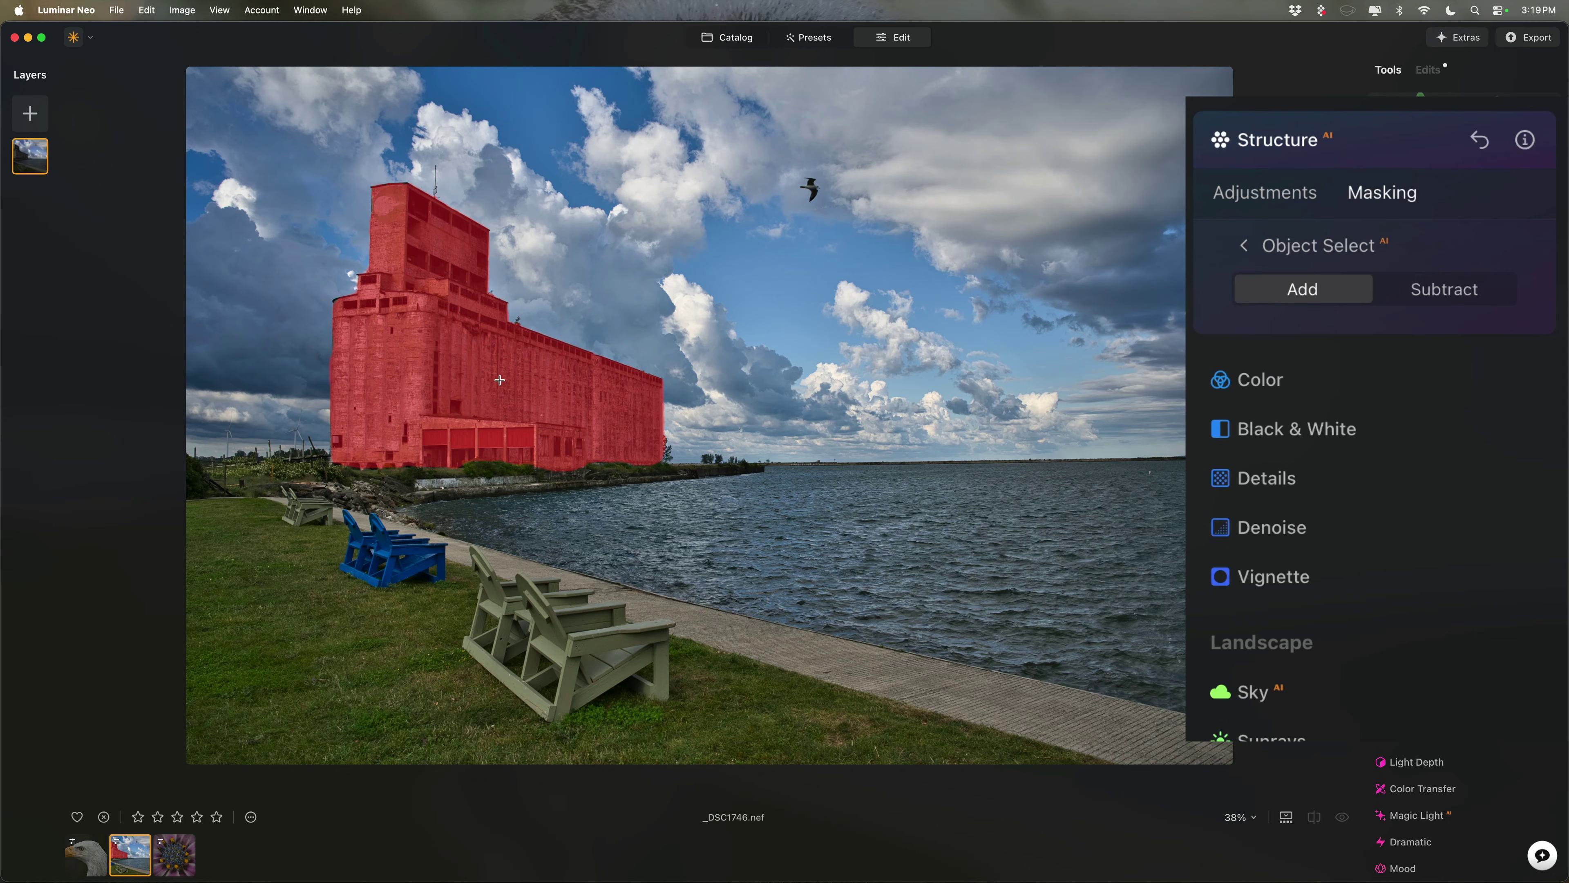
# - Set the Structure amount to 85 for the masked building and return to the list of masking tools
pyautogui.click(1292, 191)
pyautogui.moveTo(1369, 281); pyautogui.dragTo(1470, 283)
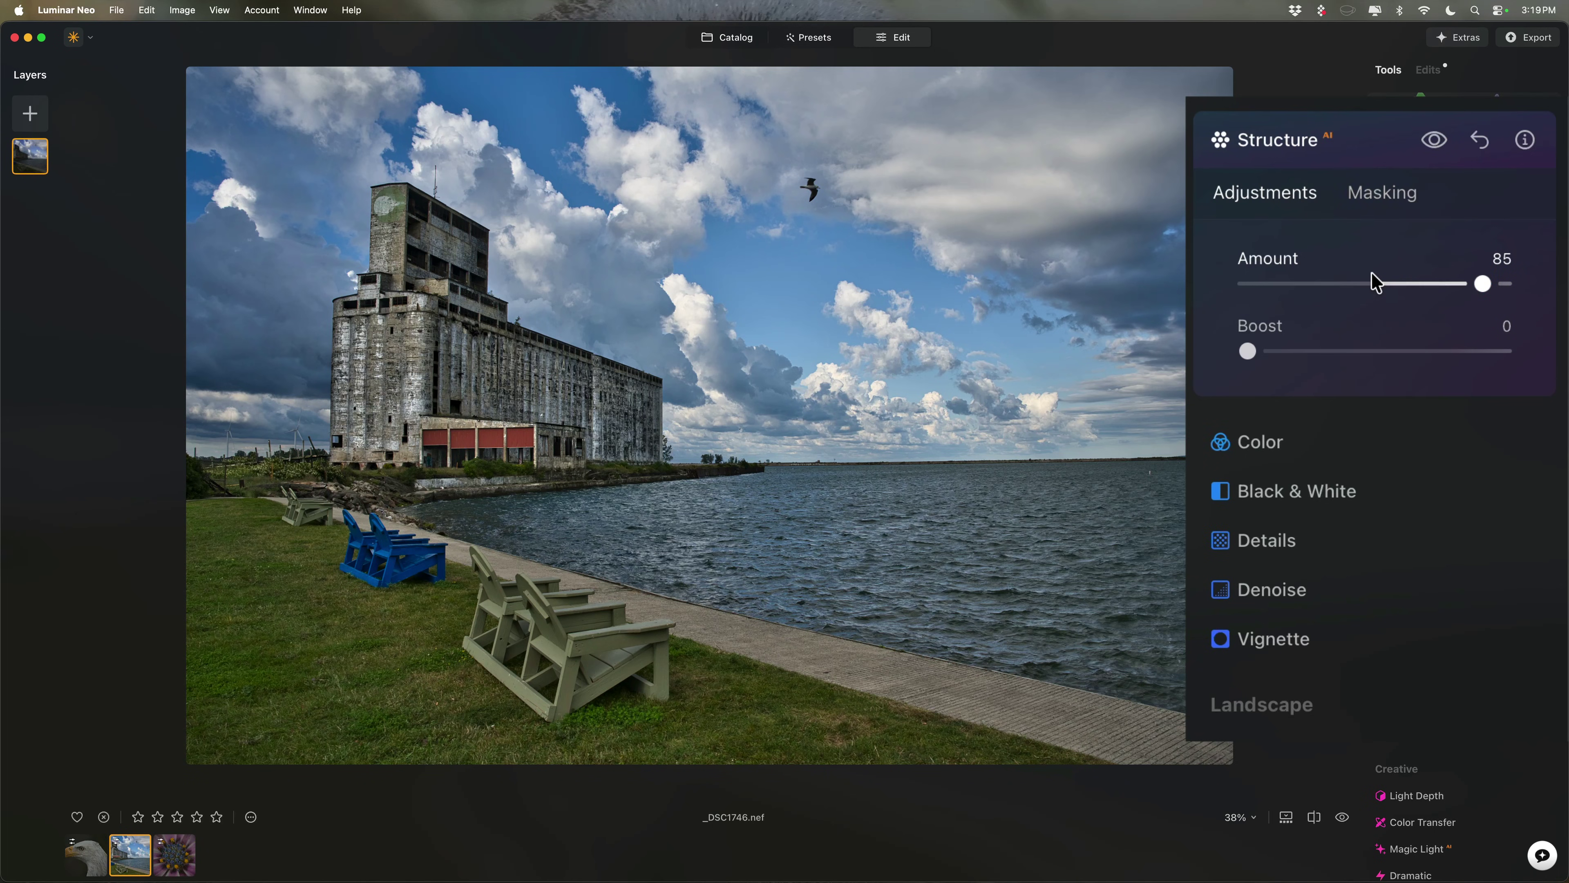
pyautogui.click(1378, 194)
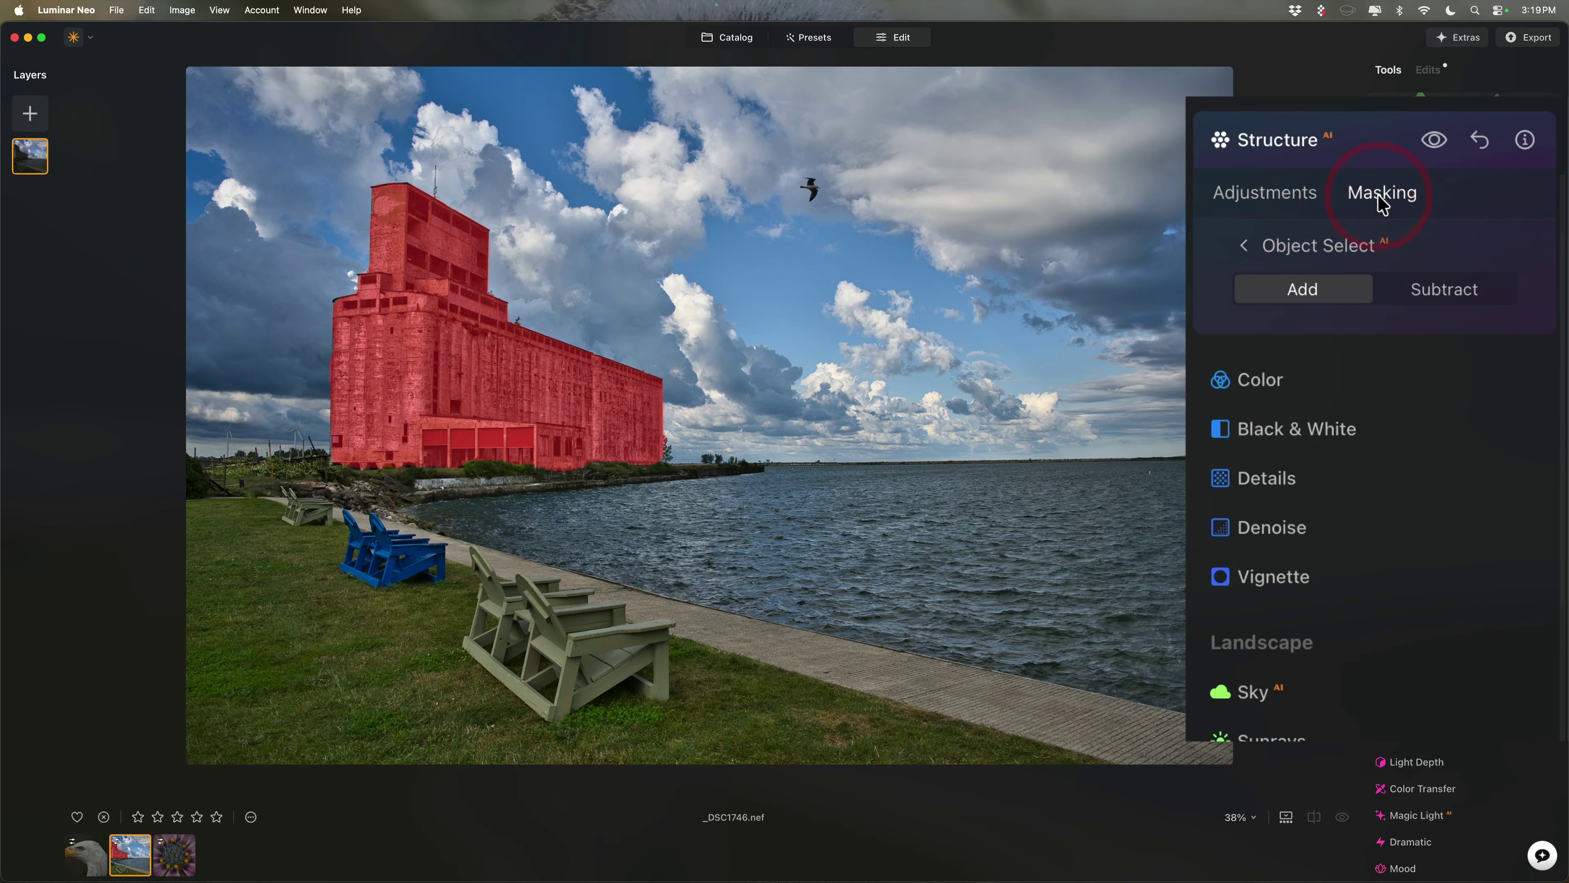
pyautogui.click(1244, 246)
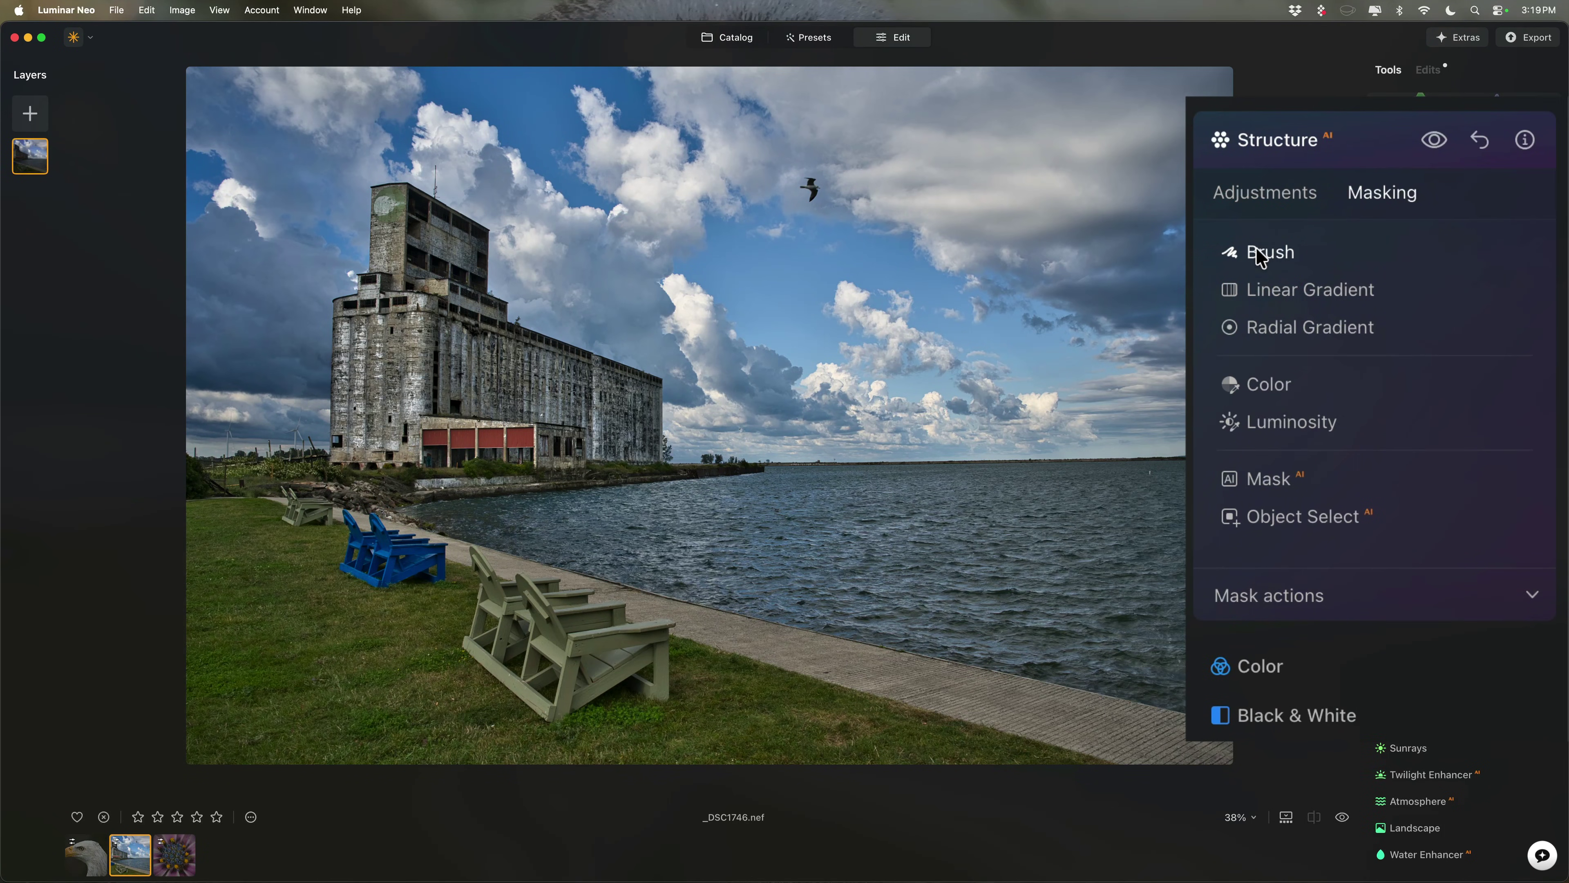
# - Expand the mask actions and toggle the mask overlay to examine the building mask
pyautogui.scroll(-1, 1297, 494)
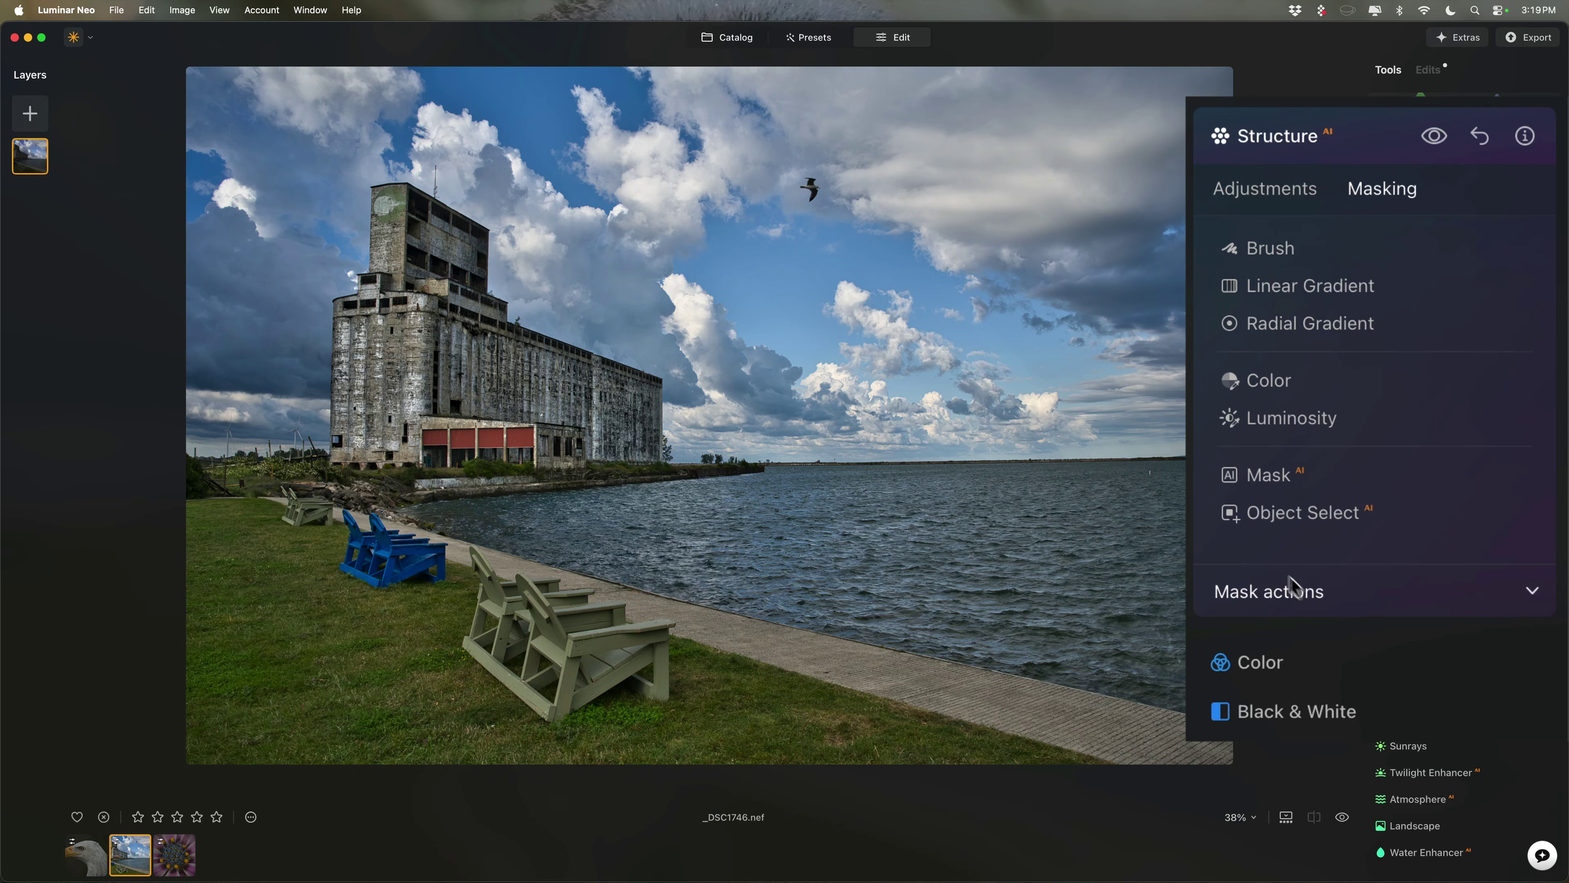
pyautogui.click(1315, 595)
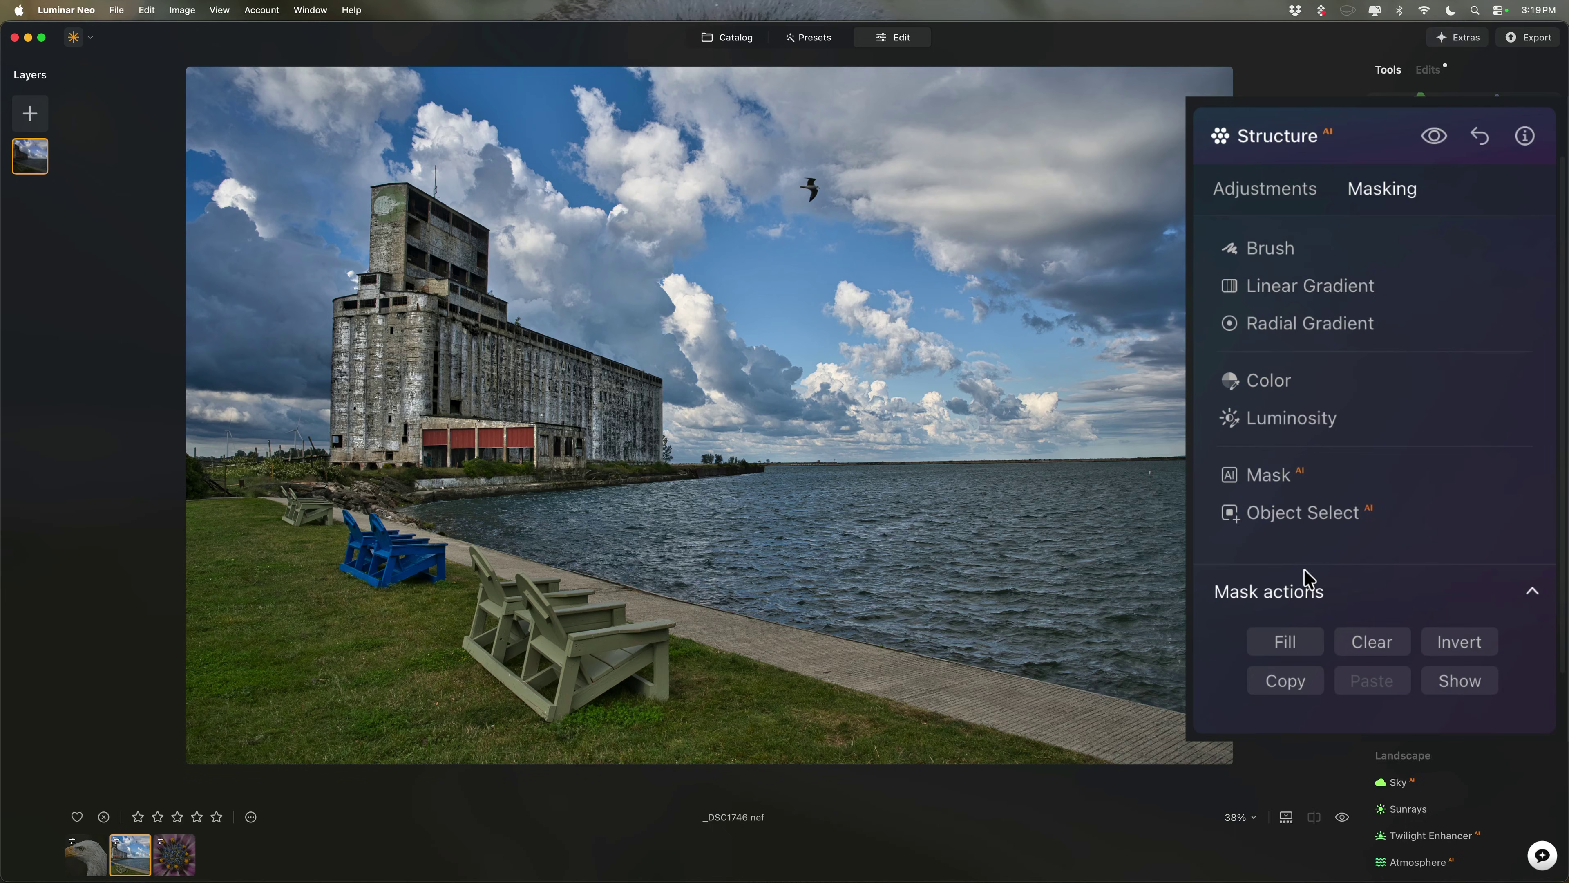
pyautogui.click(1469, 692)
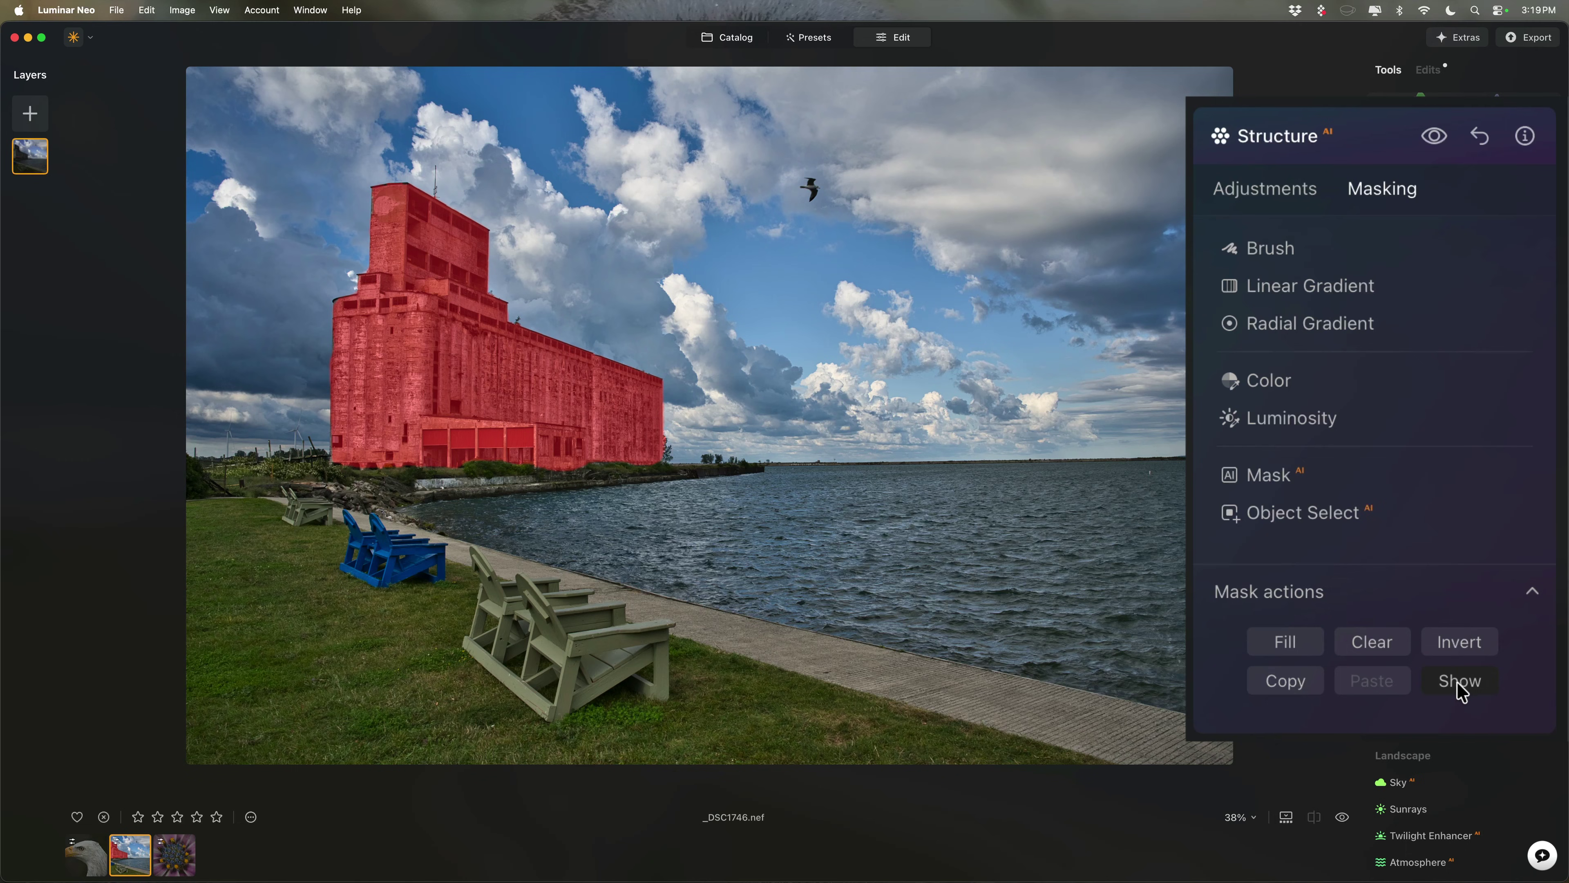
pyautogui.click(1462, 687)
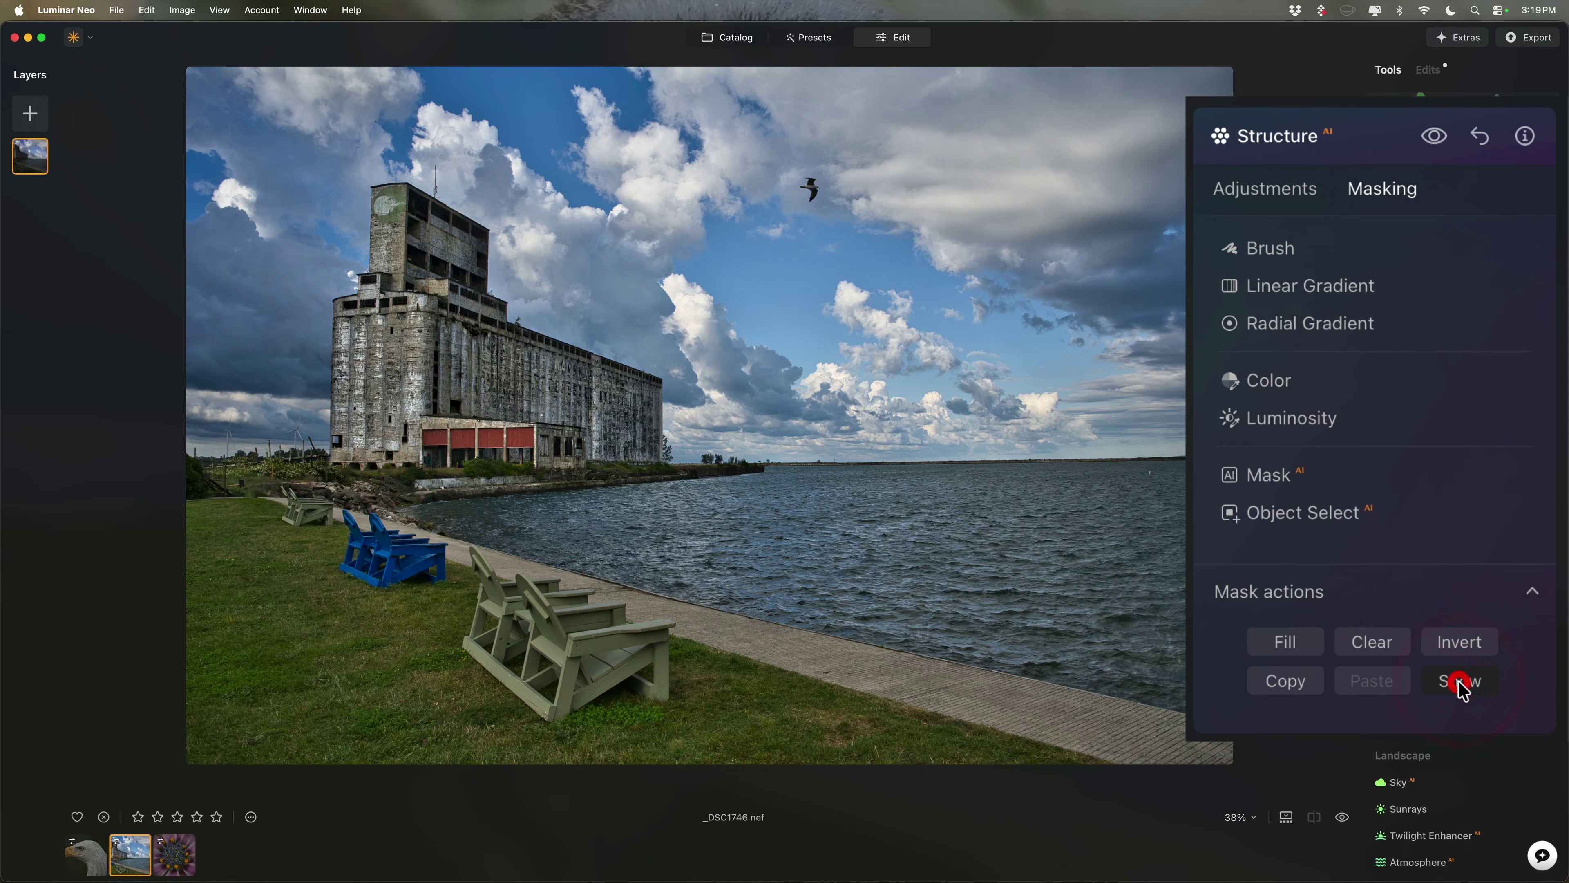
pyautogui.click(1461, 686)
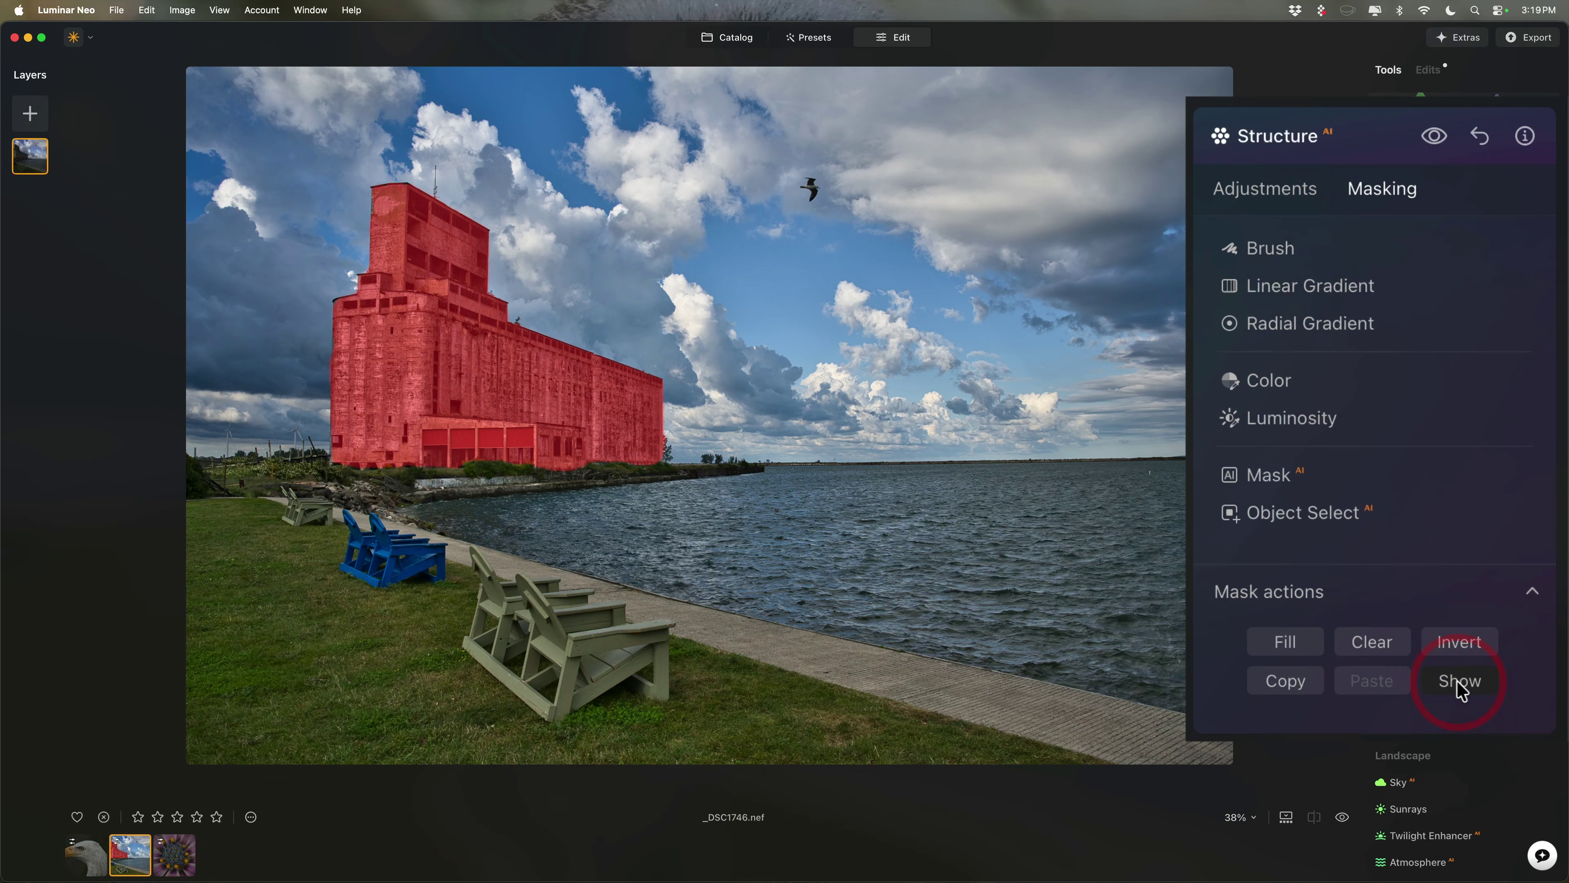
# - Invert the building mask, compare the photo with the overlay shown and hidden, and invert the mask back
pyautogui.click(1455, 646)
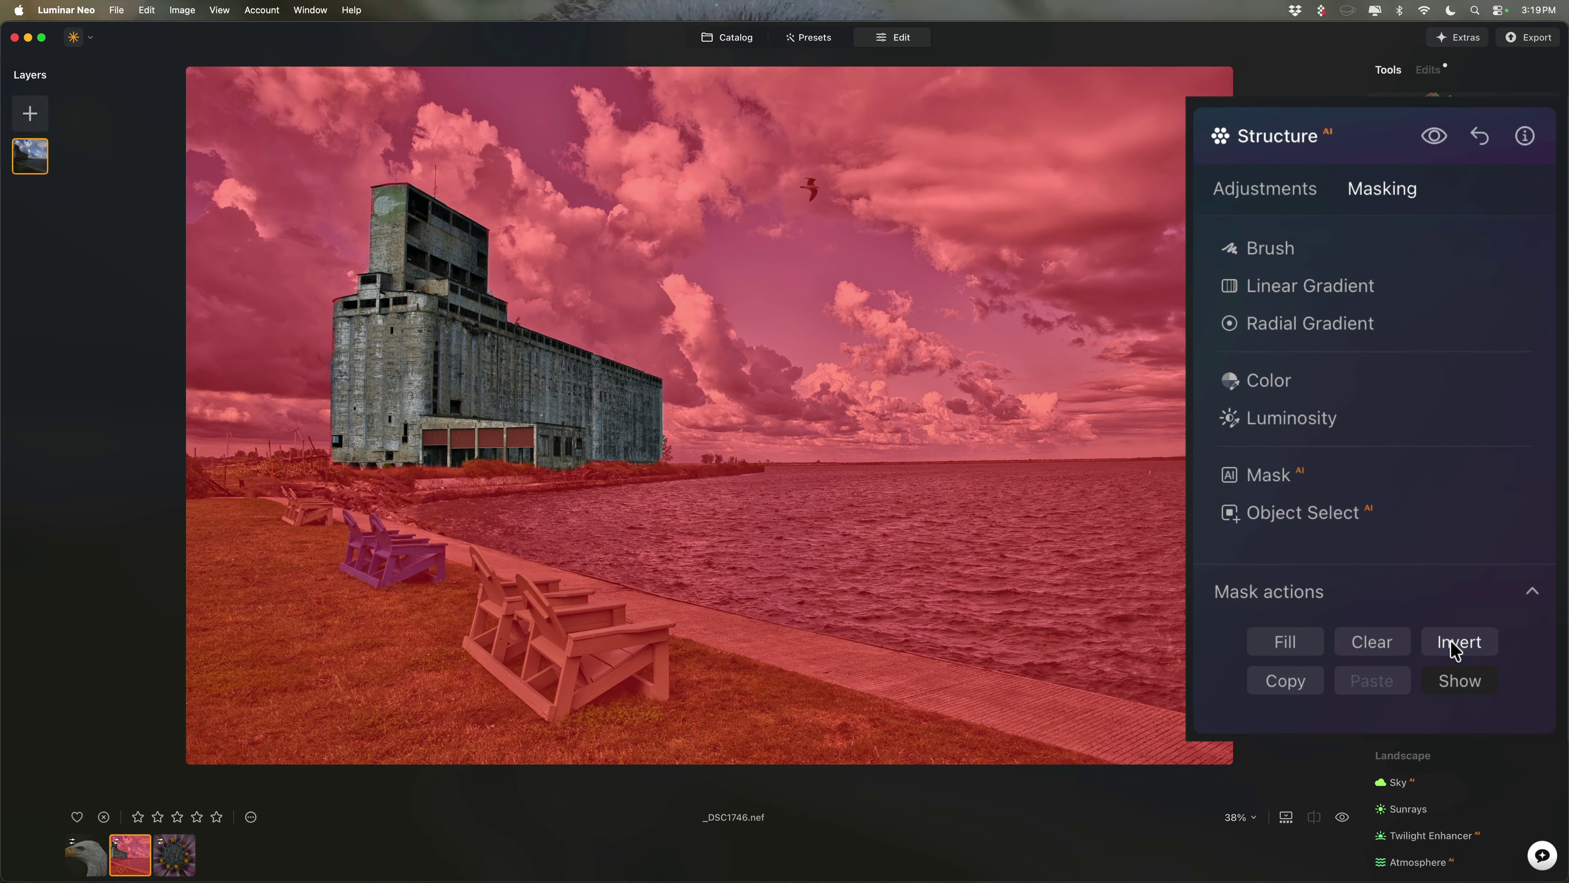
pyautogui.click(1450, 676)
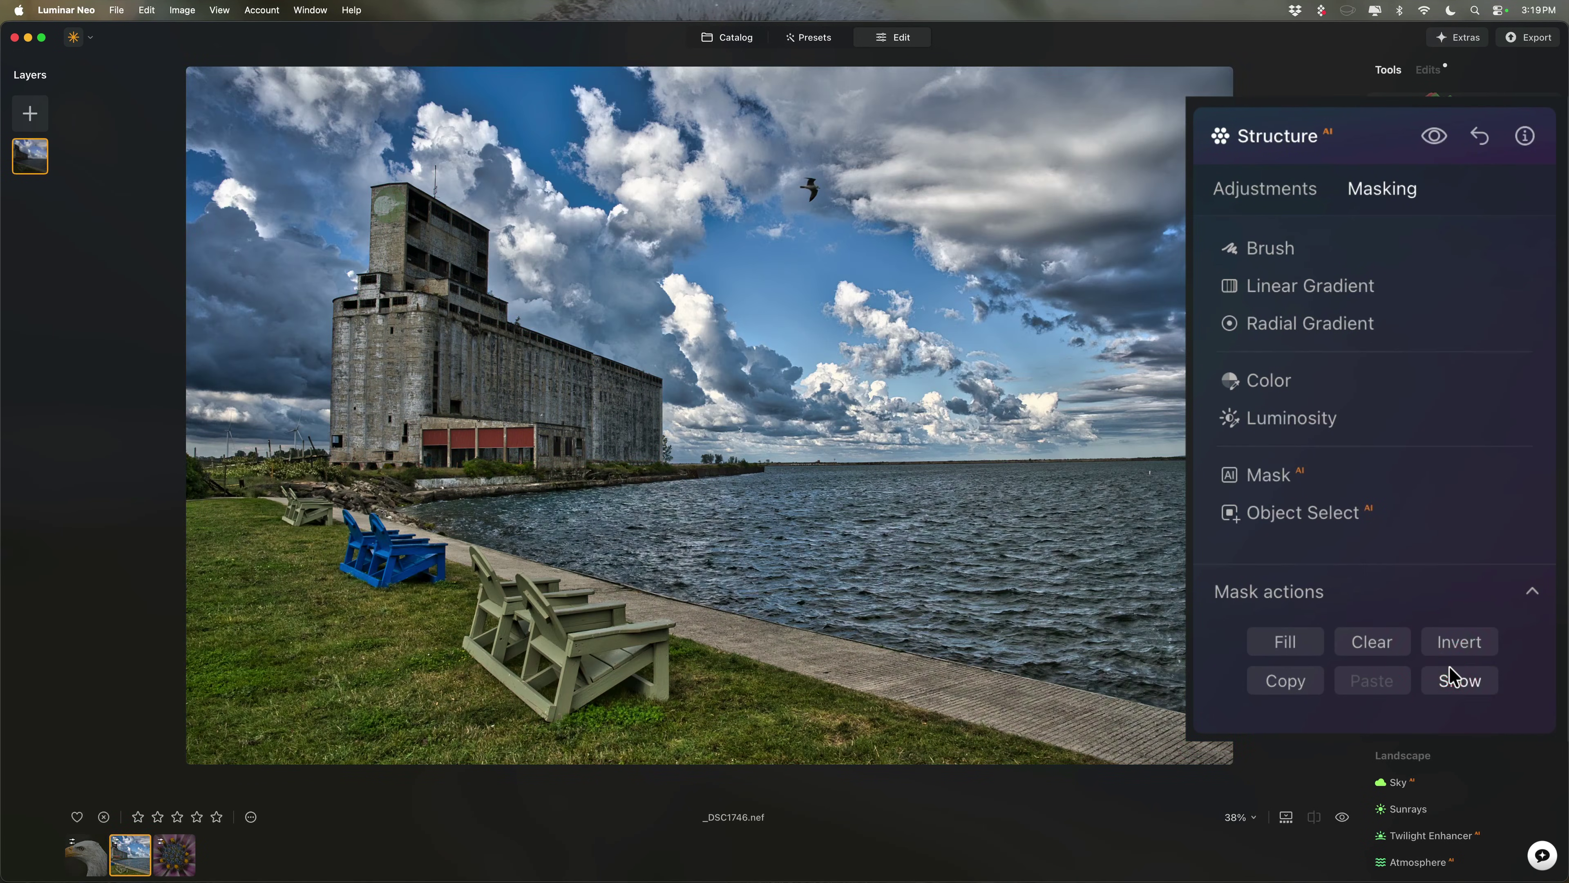
pyautogui.click(1451, 677)
pyautogui.click(1450, 676)
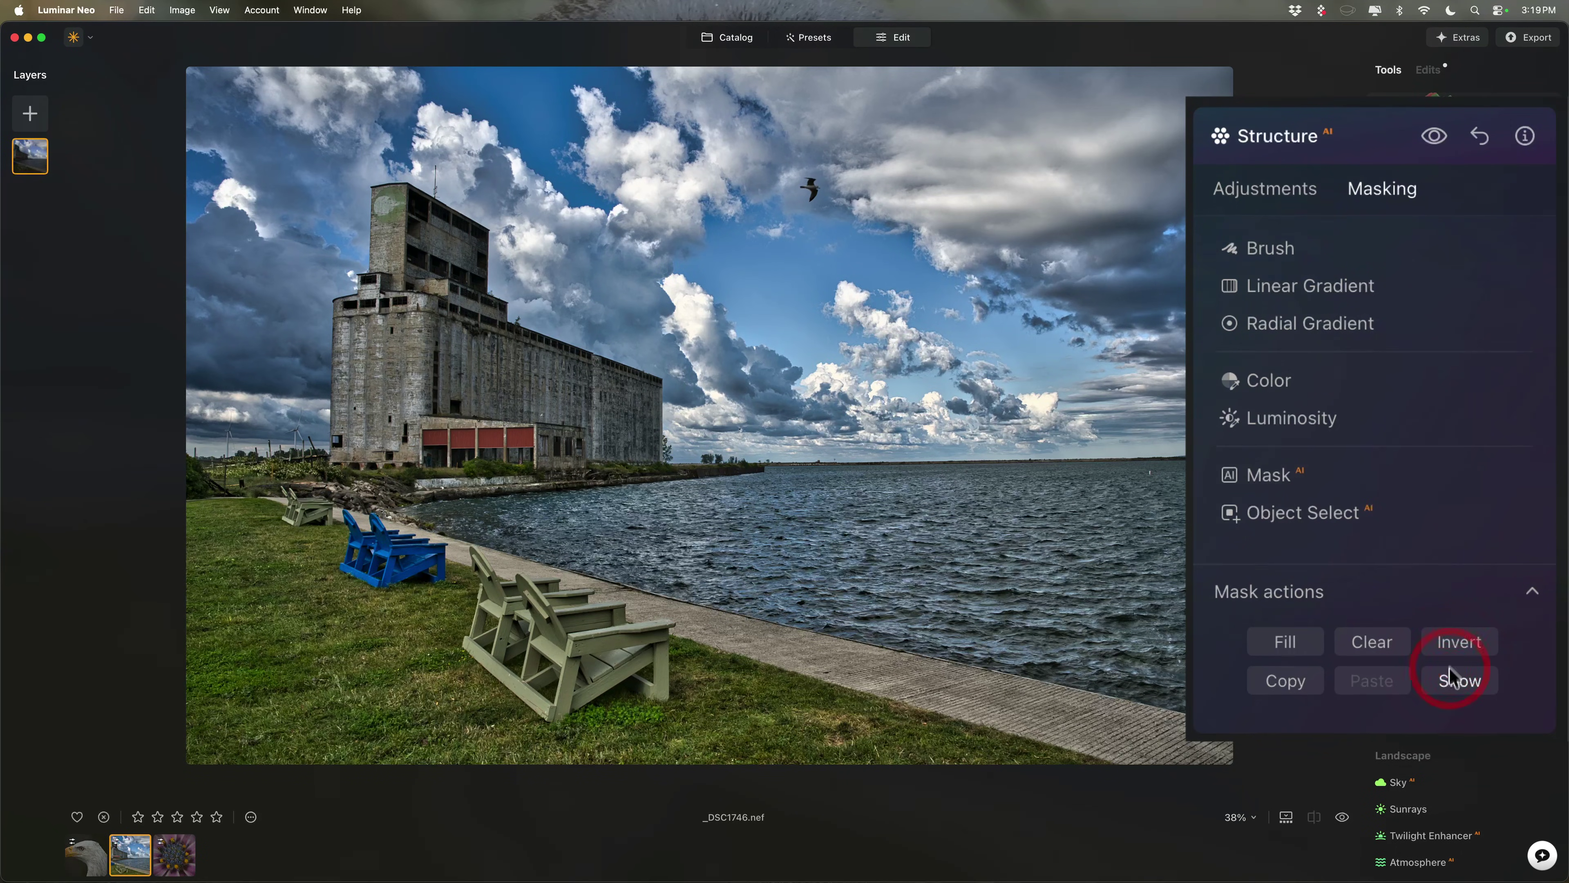
pyautogui.click(1455, 646)
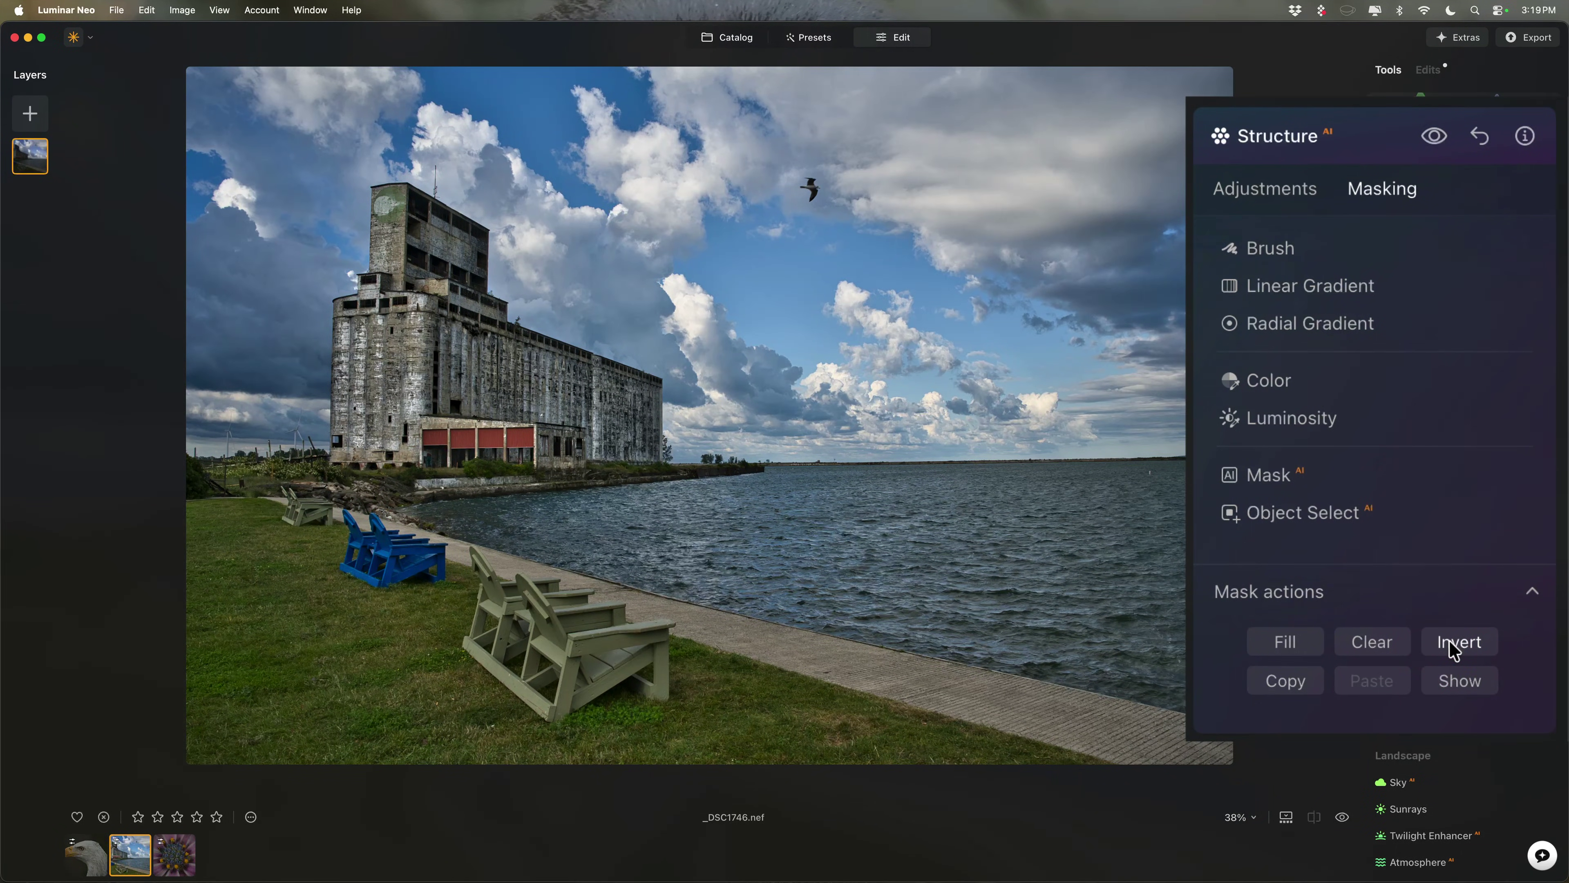
# - Clear the building mask and undo the clearing
pyautogui.click(1358, 649)
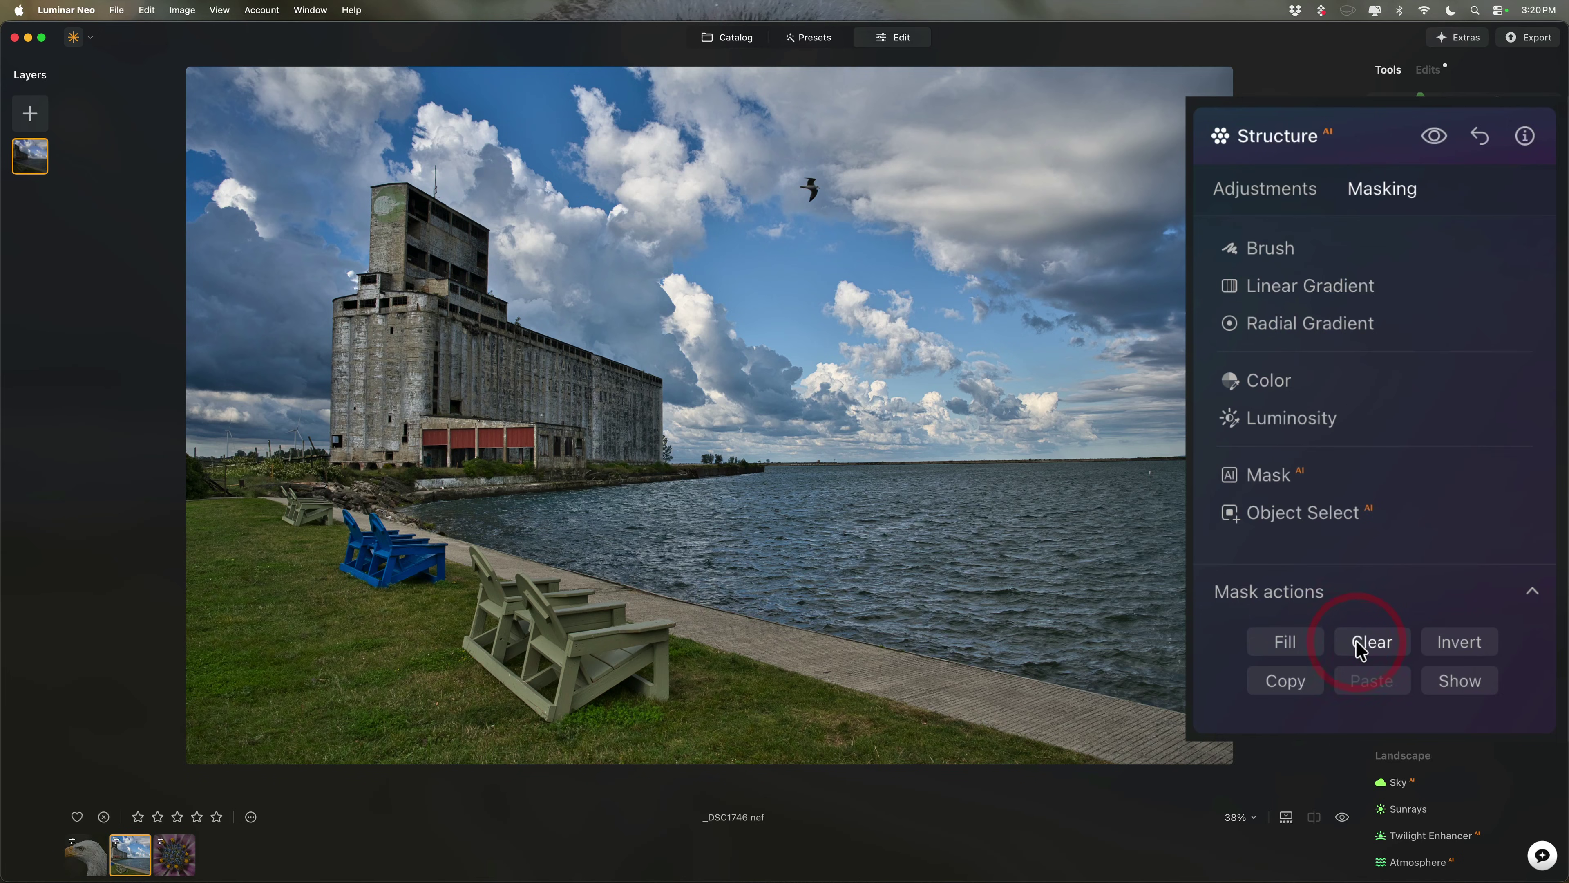
pyautogui.press('super')
pyautogui.press('super+z')
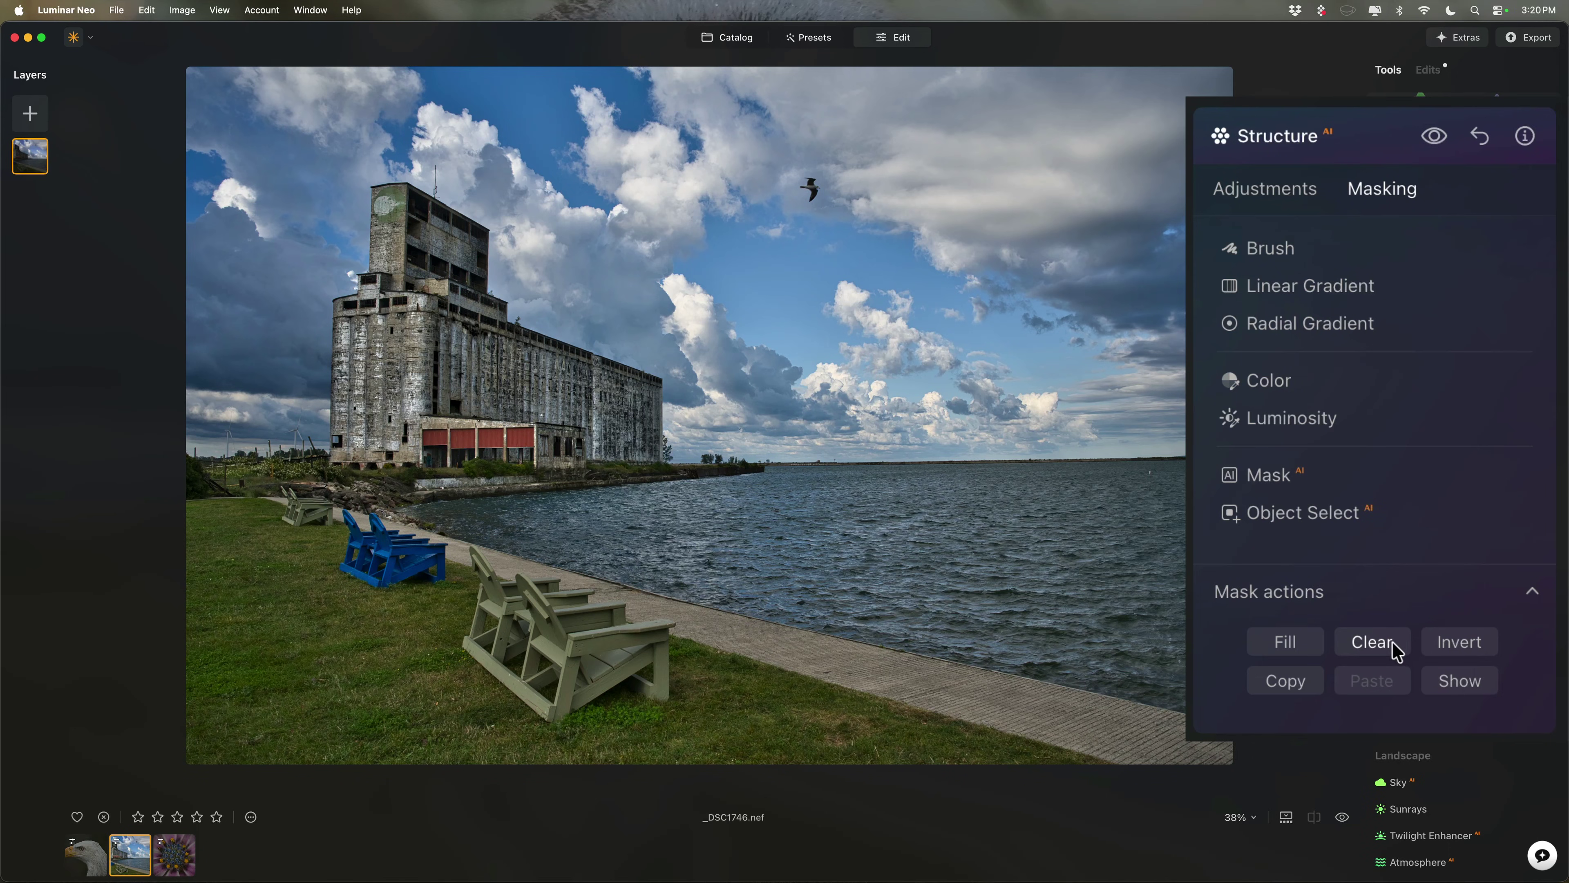
# - Fill the entire Structure mask and undo the fill
pyautogui.click(1282, 649)
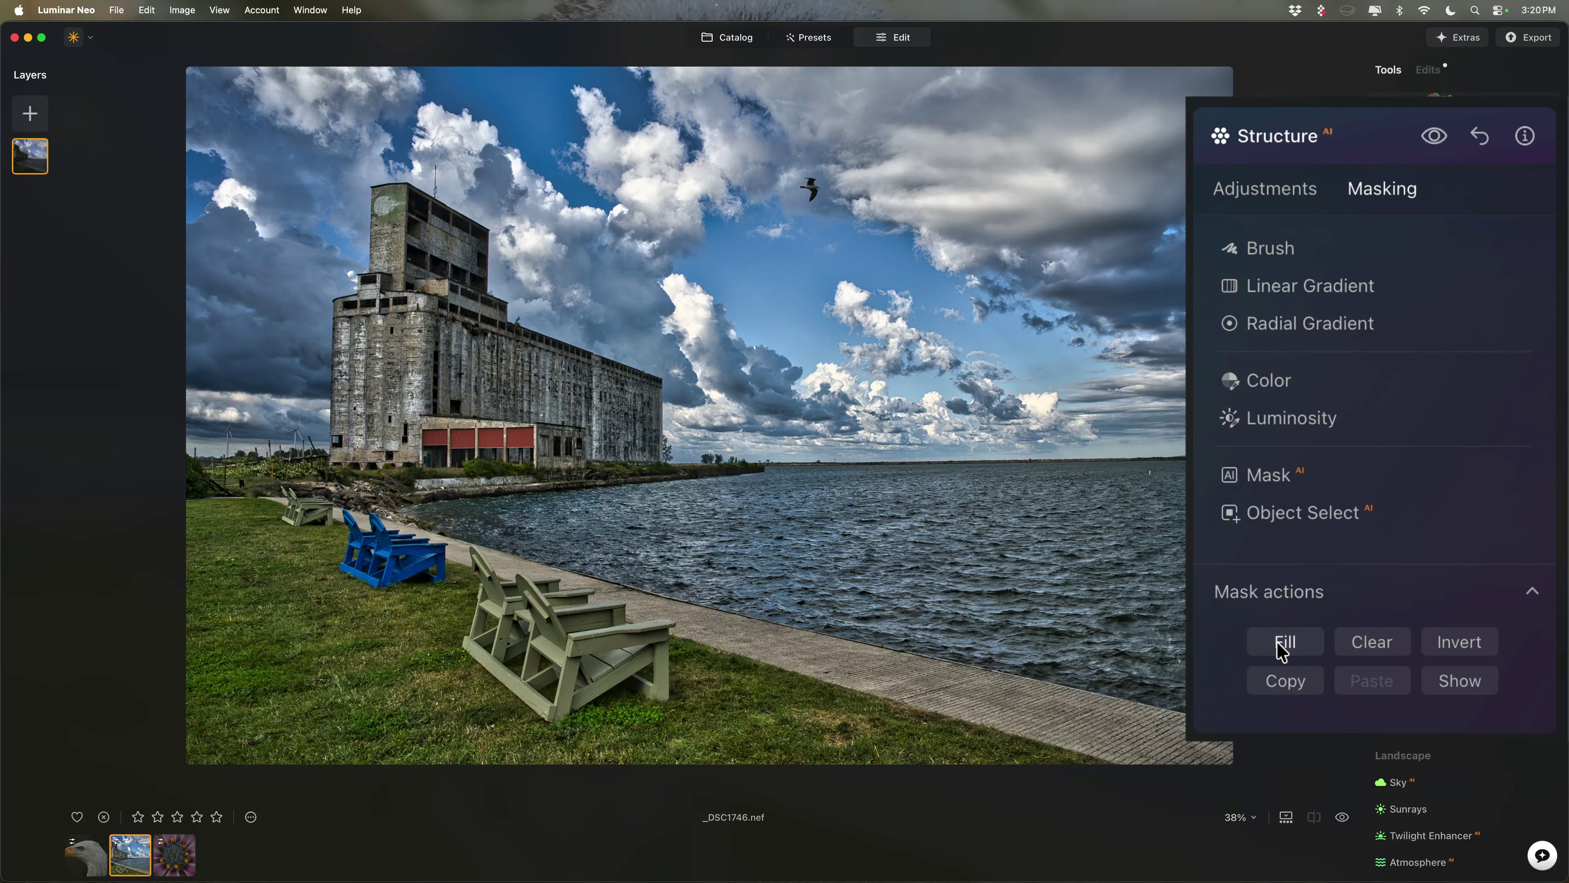
pyautogui.press('super')
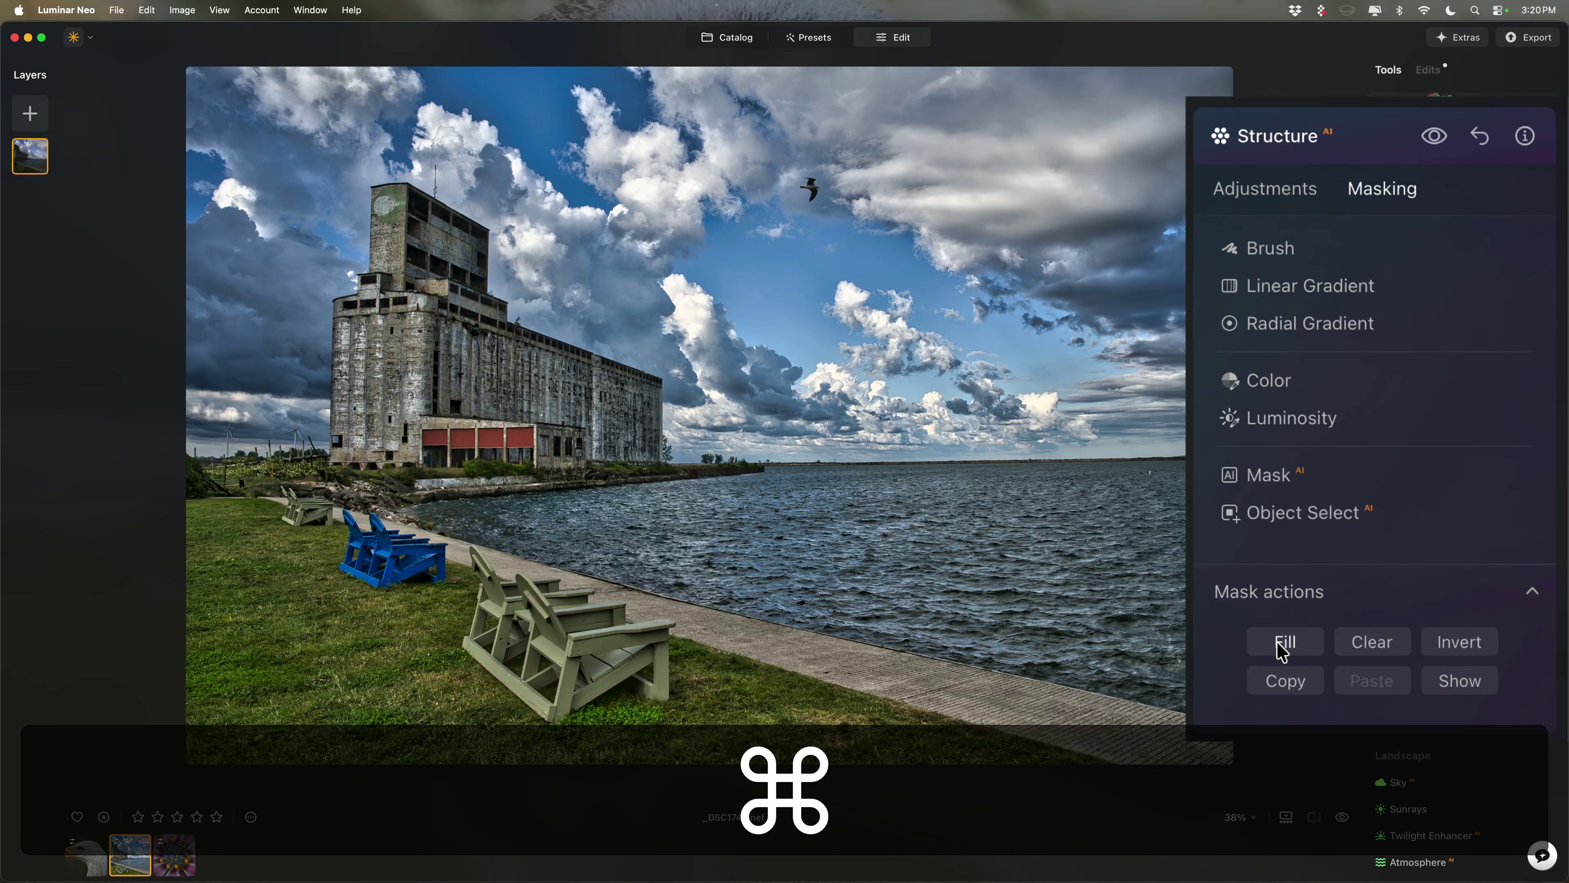
pyautogui.press('super+z')
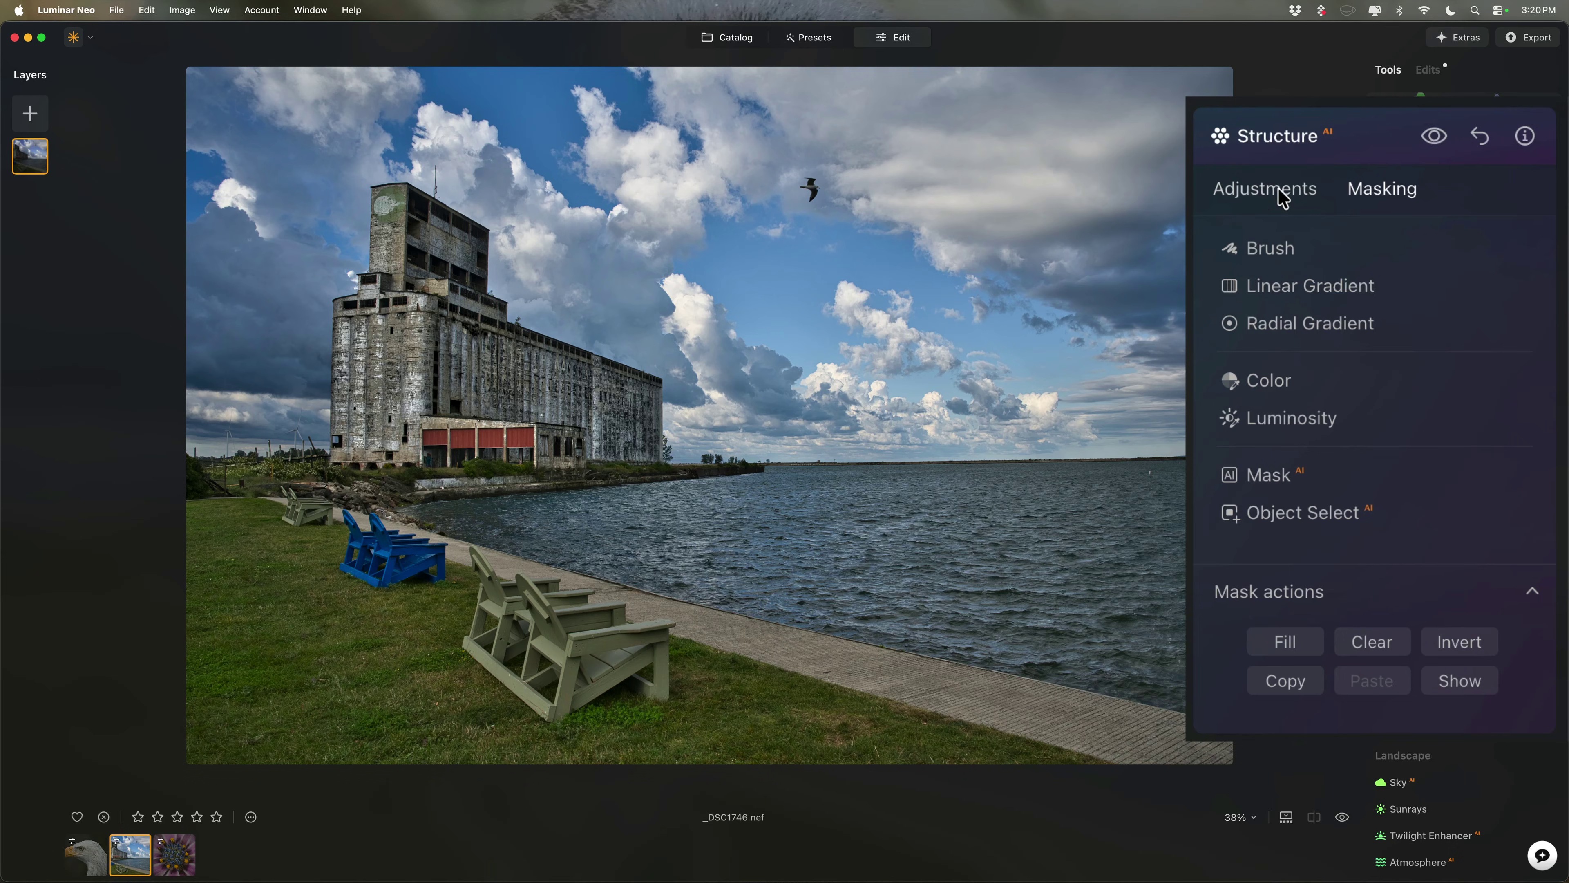
# - Paint the foreground grass into the Structure mask with a size 100 brush, and compare the photo with the adjustment off and on
pyautogui.click(1268, 249)
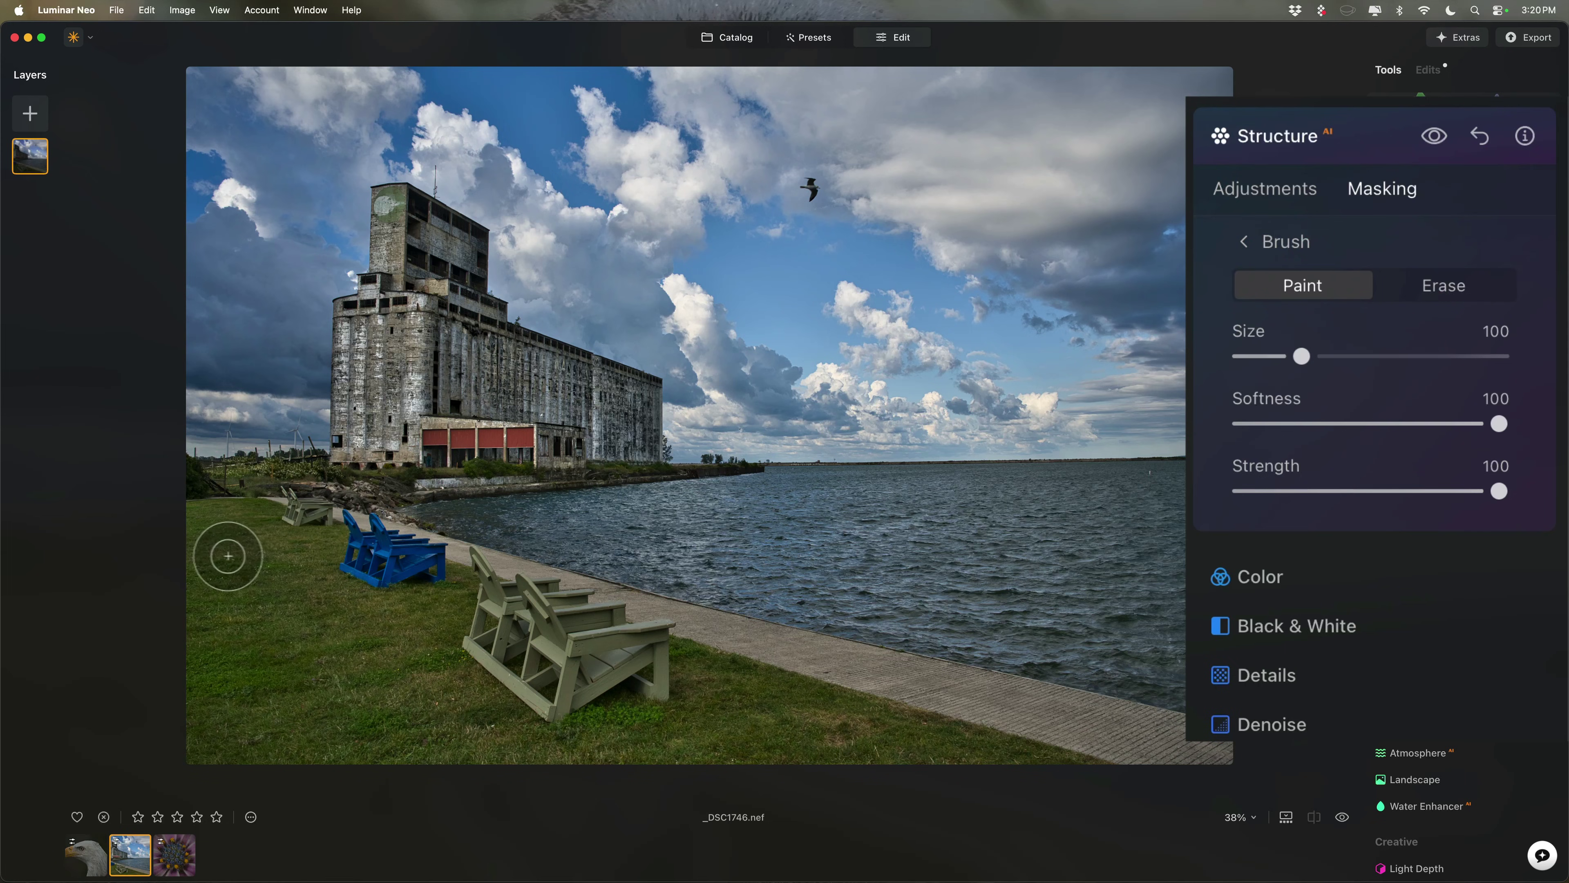
pyautogui.moveTo(199, 526)
pyautogui.mouseDown()
pyautogui.moveTo(262, 521)
pyautogui.moveTo(251, 532)
pyautogui.moveTo(321, 550)
pyautogui.moveTo(313, 579)
pyautogui.moveTo(387, 611)
pyautogui.moveTo(440, 596)
pyautogui.moveTo(420, 639)
pyautogui.moveTo(455, 697)
pyautogui.moveTo(520, 738)
pyautogui.moveTo(595, 752)
pyautogui.moveTo(700, 681)
pyautogui.moveTo(957, 772)
pyautogui.moveTo(1035, 782)
pyautogui.moveTo(511, 782)
pyautogui.moveTo(226, 750)
pyautogui.moveTo(325, 746)
pyautogui.moveTo(393, 687)
pyautogui.moveTo(333, 630)
pyautogui.moveTo(319, 680)
pyautogui.moveTo(300, 687)
pyautogui.moveTo(269, 602)
pyautogui.moveTo(253, 713)
pyautogui.moveTo(230, 558)
pyautogui.moveTo(230, 697)
pyautogui.moveTo(258, 581)
pyautogui.moveTo(202, 790)
pyautogui.moveTo(193, 579)
pyautogui.moveTo(193, 613)
pyautogui.moveTo(202, 603)
pyautogui.moveTo(336, 702)
pyautogui.moveTo(373, 692)
pyautogui.moveTo(471, 749)
pyautogui.moveTo(1010, 780)
pyautogui.moveTo(742, 718)
pyautogui.mouseUp()
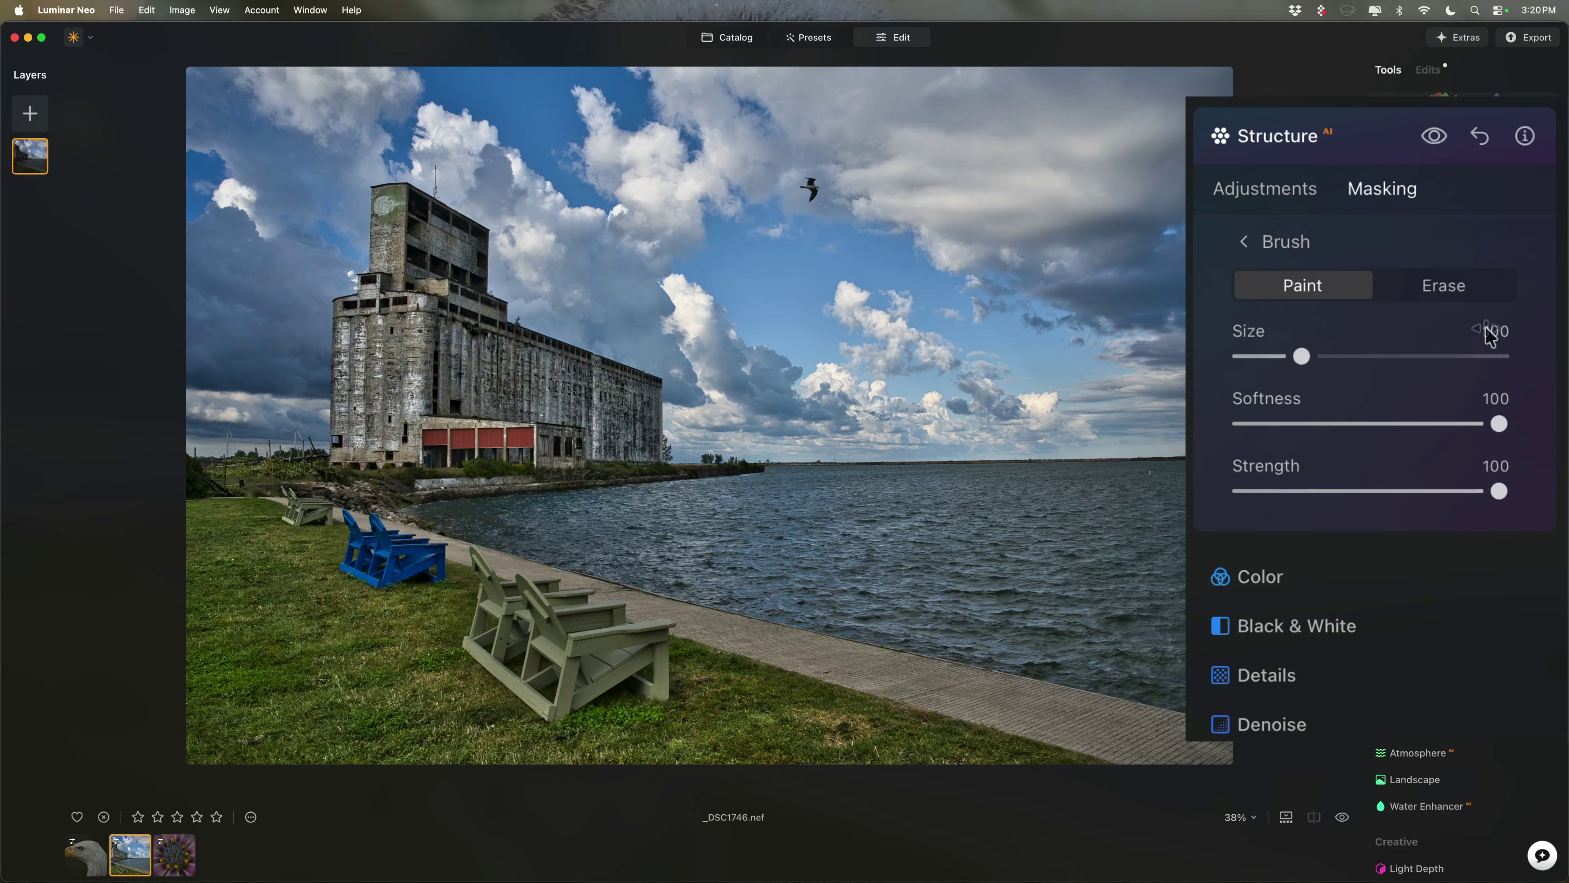
pyautogui.click(1434, 137)
pyautogui.click(1434, 137)
# - Return to the Structure masking tools and copy the combined building and grass mask
pyautogui.click(1272, 191)
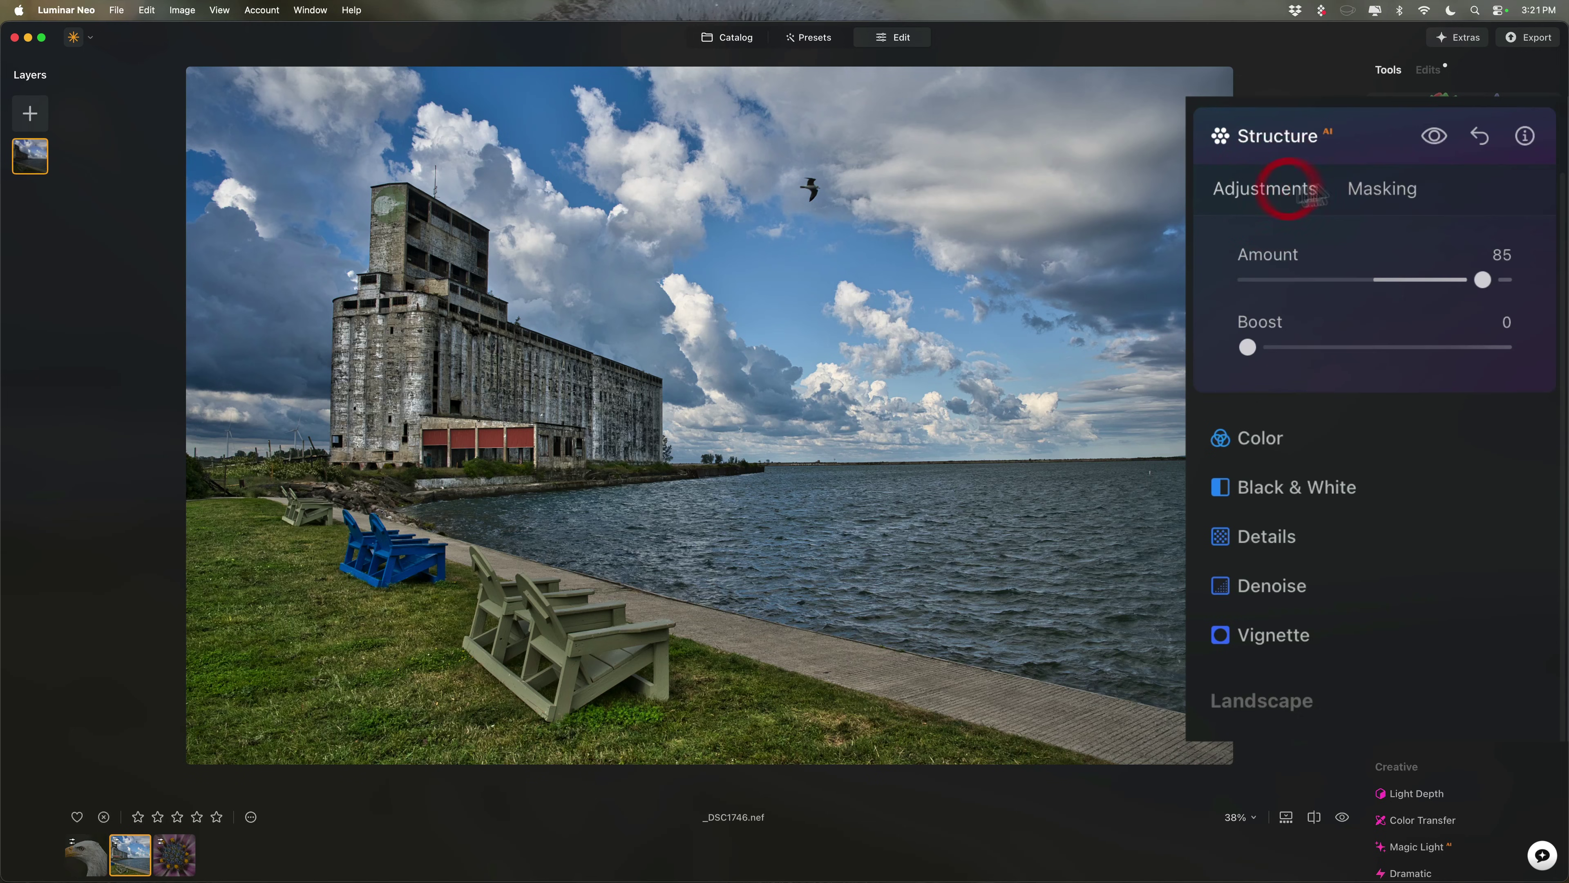
pyautogui.click(1377, 186)
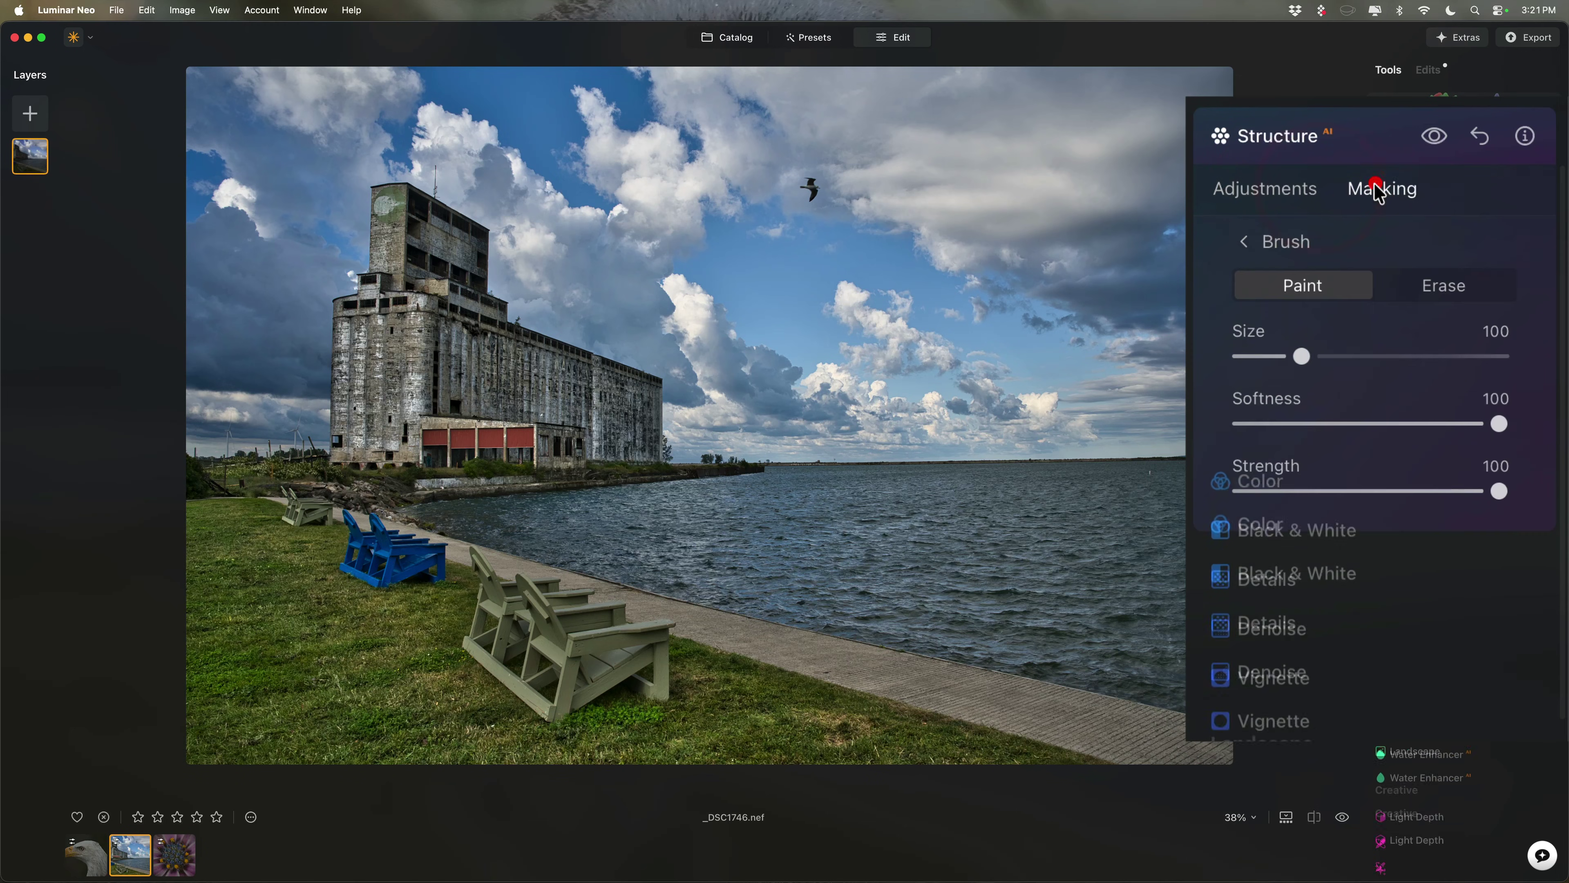
pyautogui.click(1252, 243)
pyautogui.click(1267, 593)
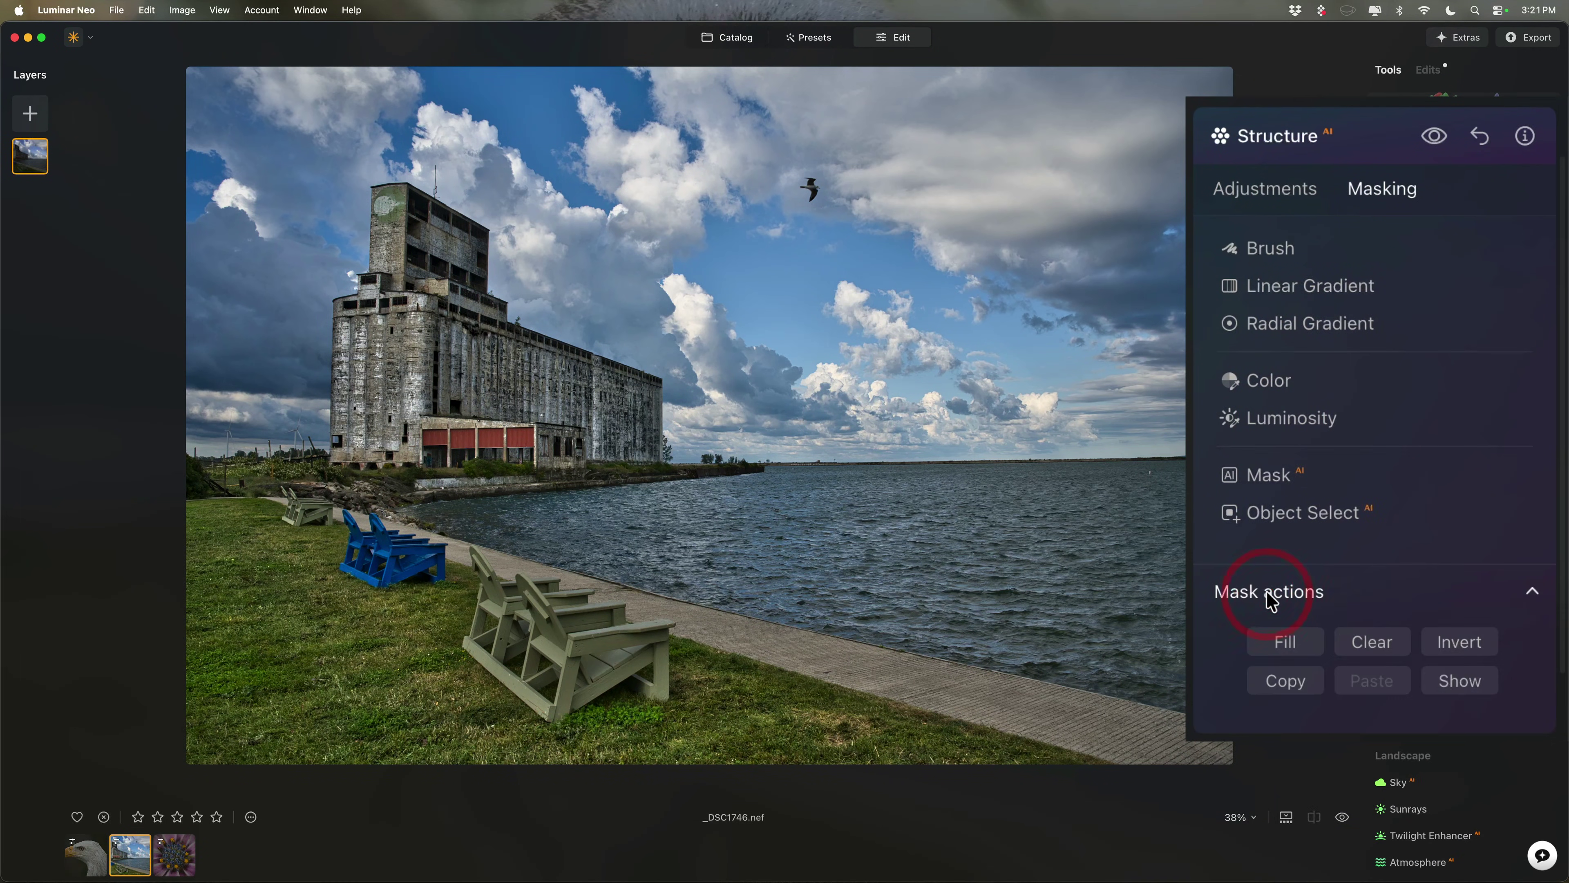
pyautogui.click(1274, 678)
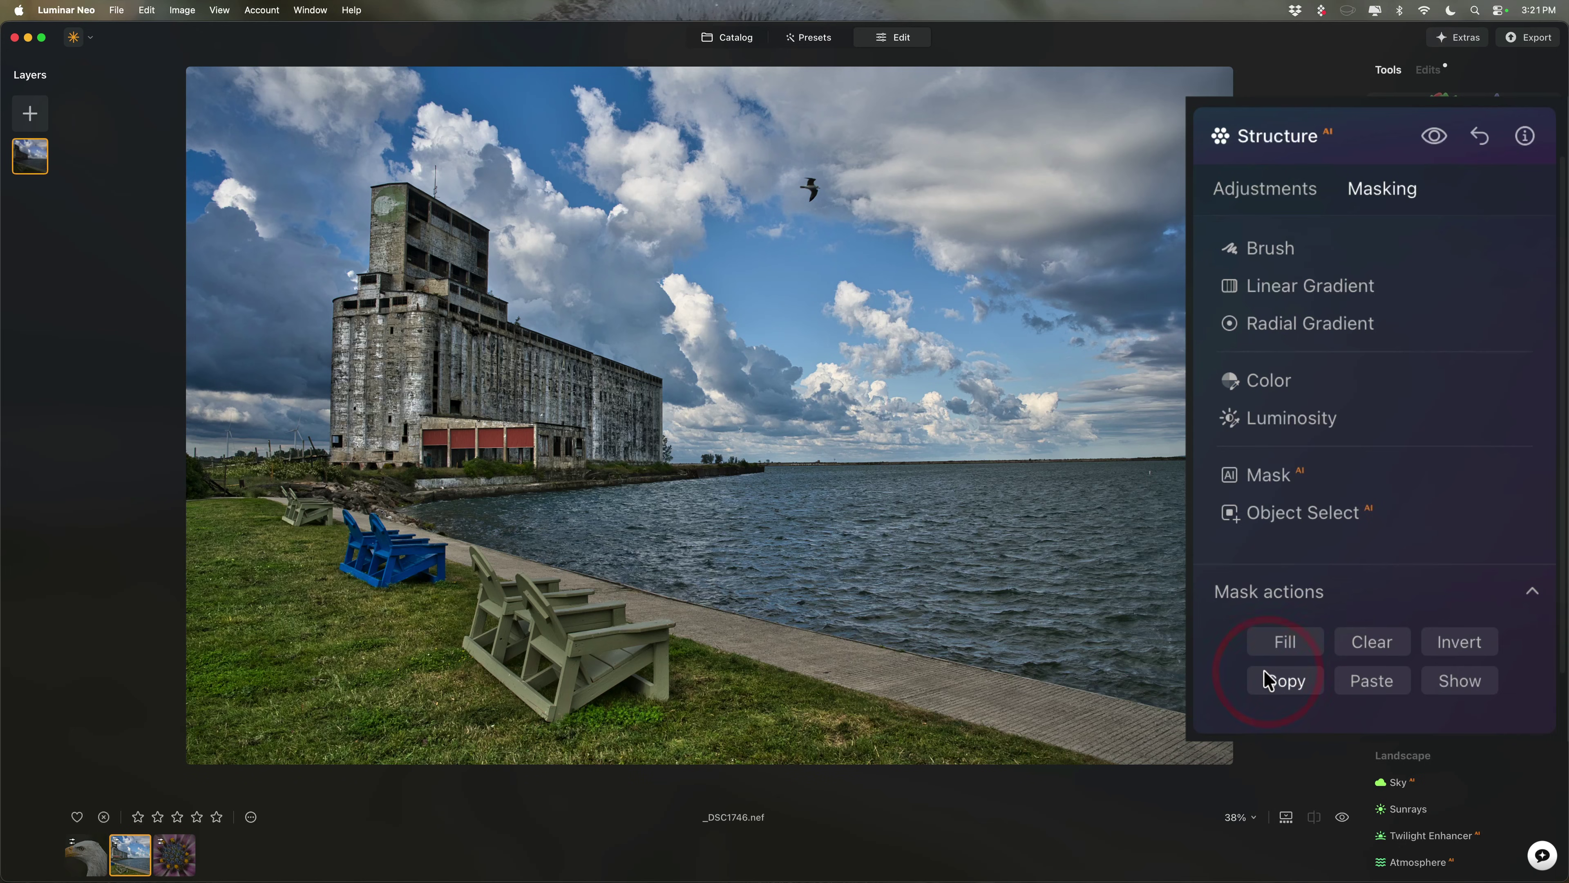
# - Open the Color tool's masking options and paste the copied Structure mask
pyautogui.click(1359, 134)
pyautogui.click(1453, 295)
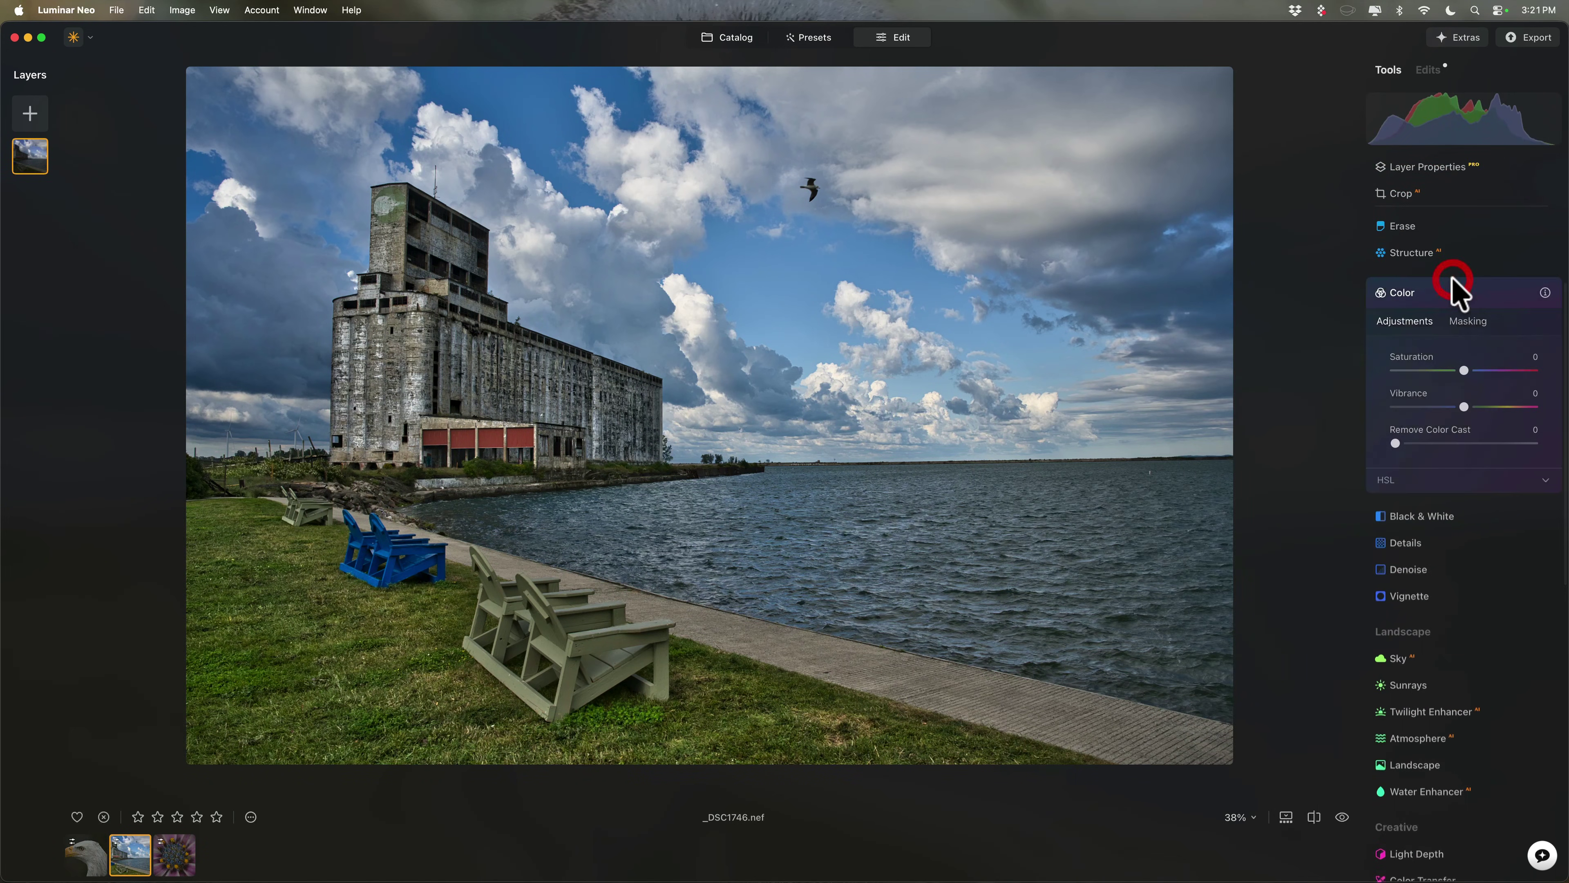
pyautogui.click(1389, 221)
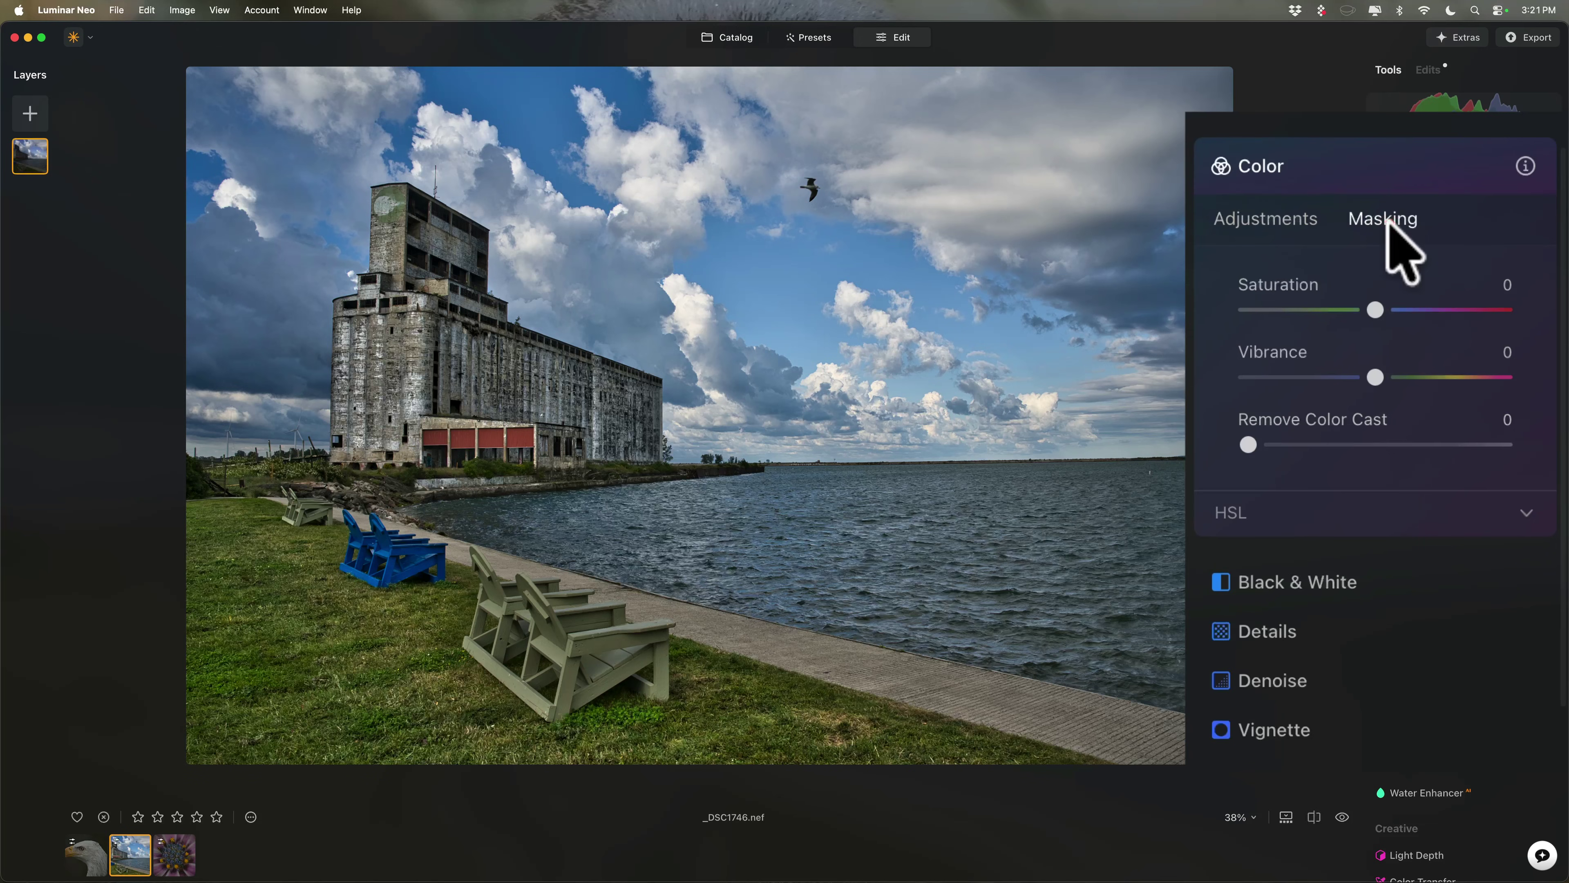
pyautogui.click(1325, 613)
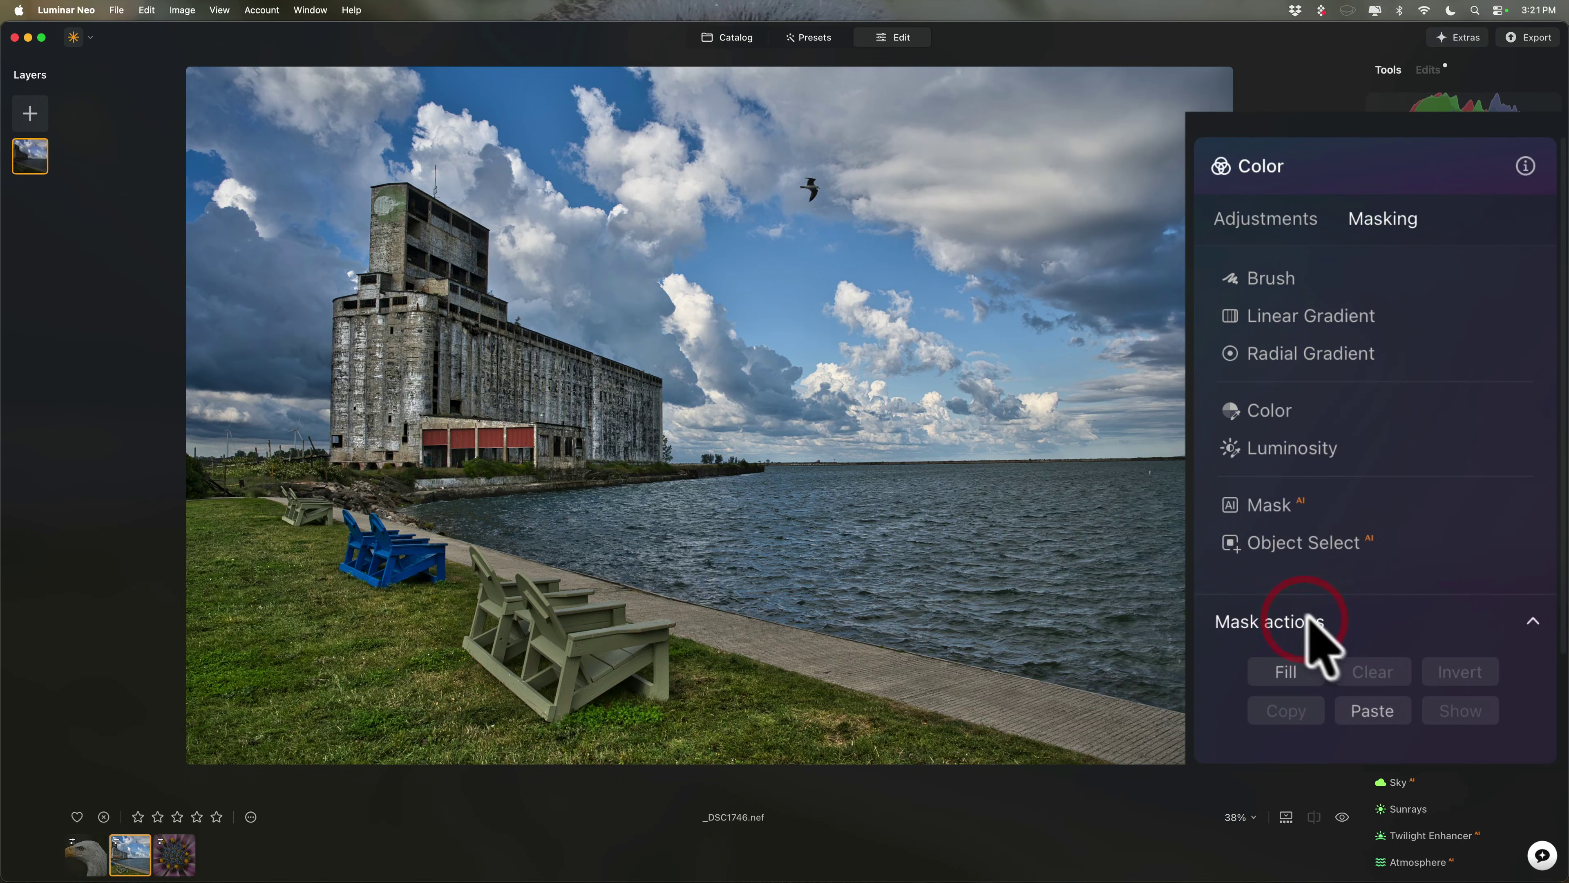
pyautogui.click(1369, 710)
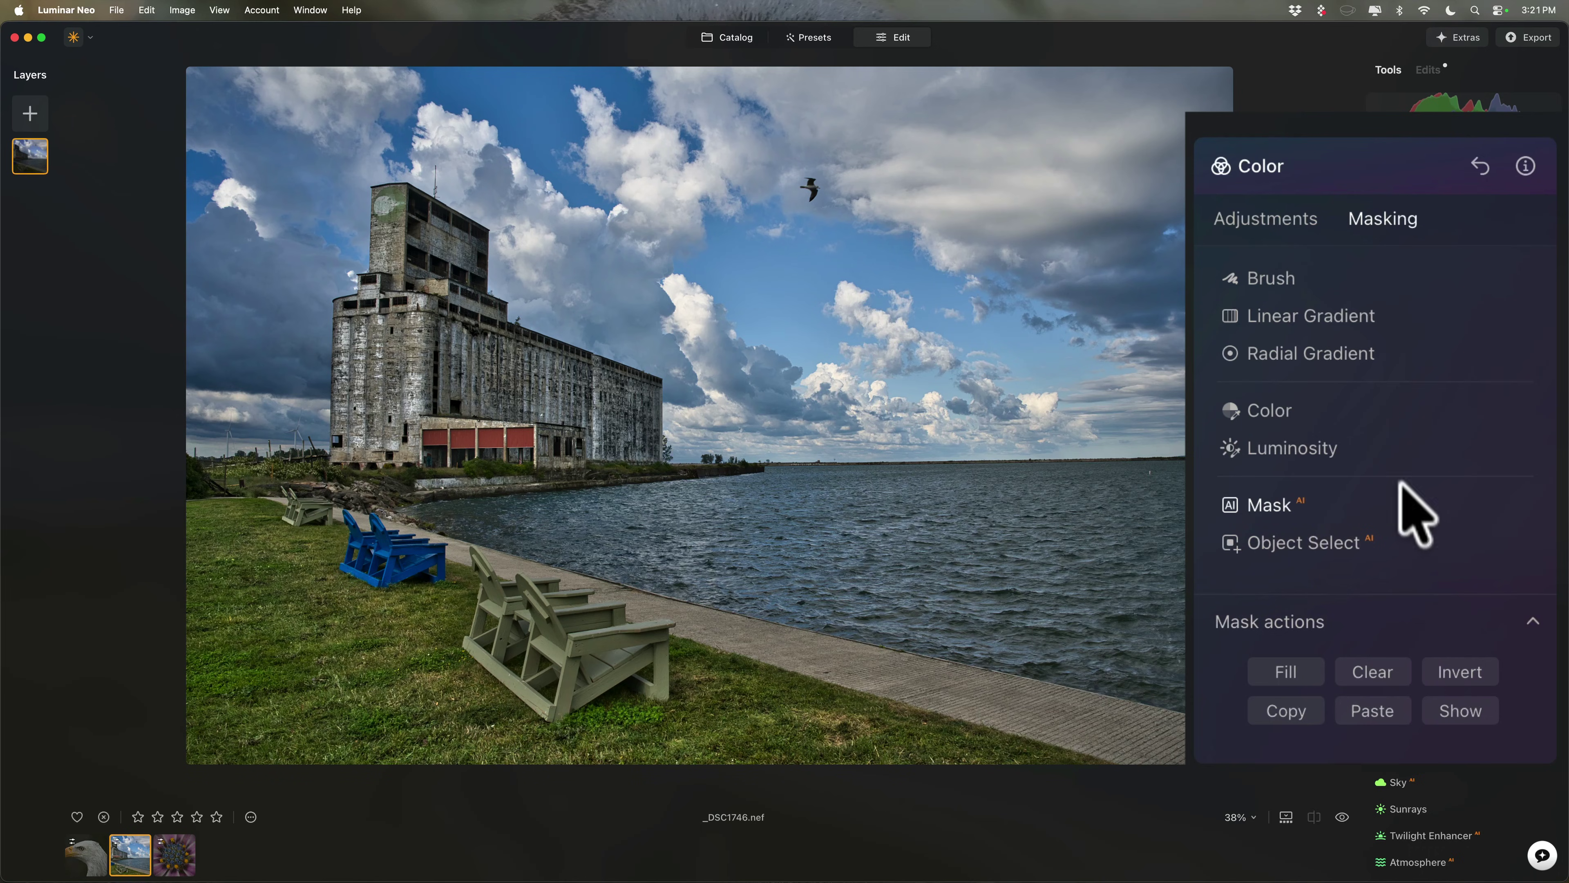
# - Set the Color saturation to 21 for the pasted mask and close the Color tool
pyautogui.click(1274, 224)
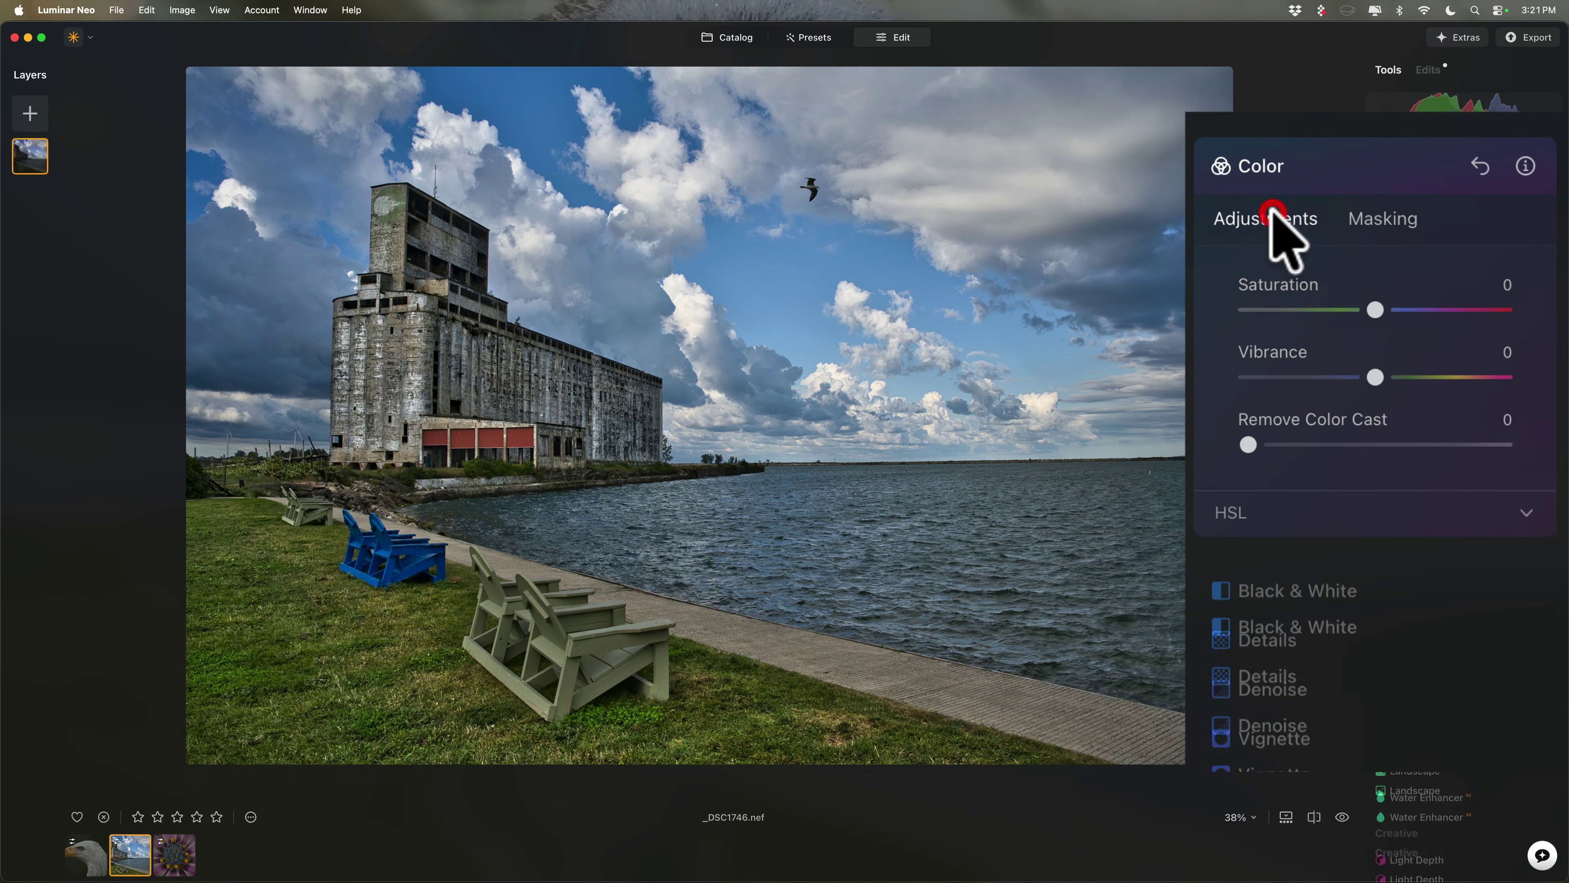
pyautogui.moveTo(1365, 307); pyautogui.dragTo(1399, 308)
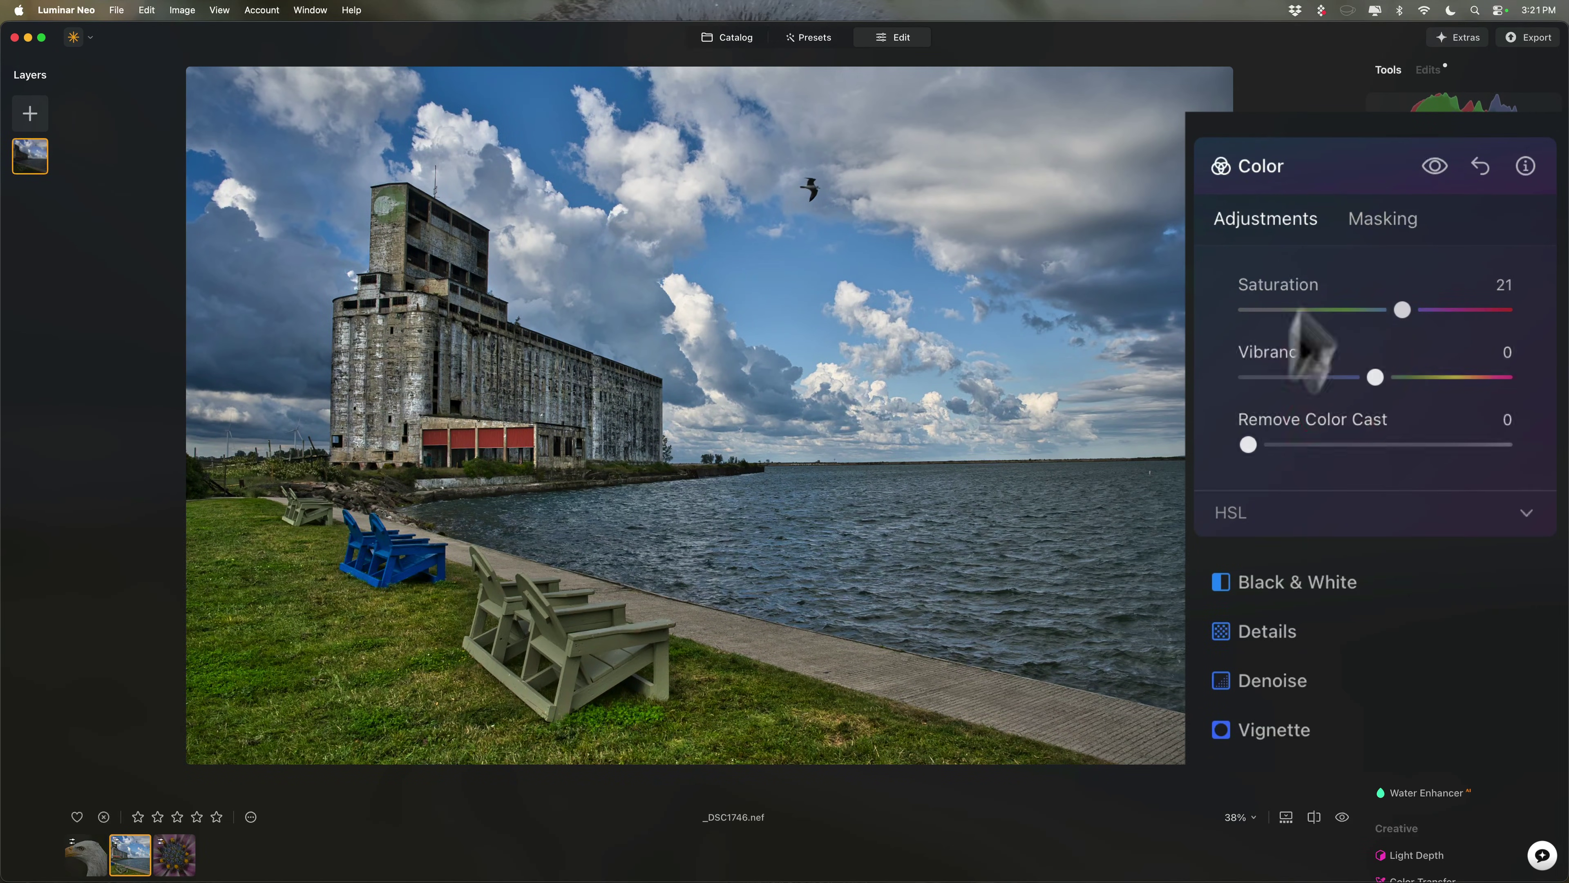
pyautogui.click(1374, 220)
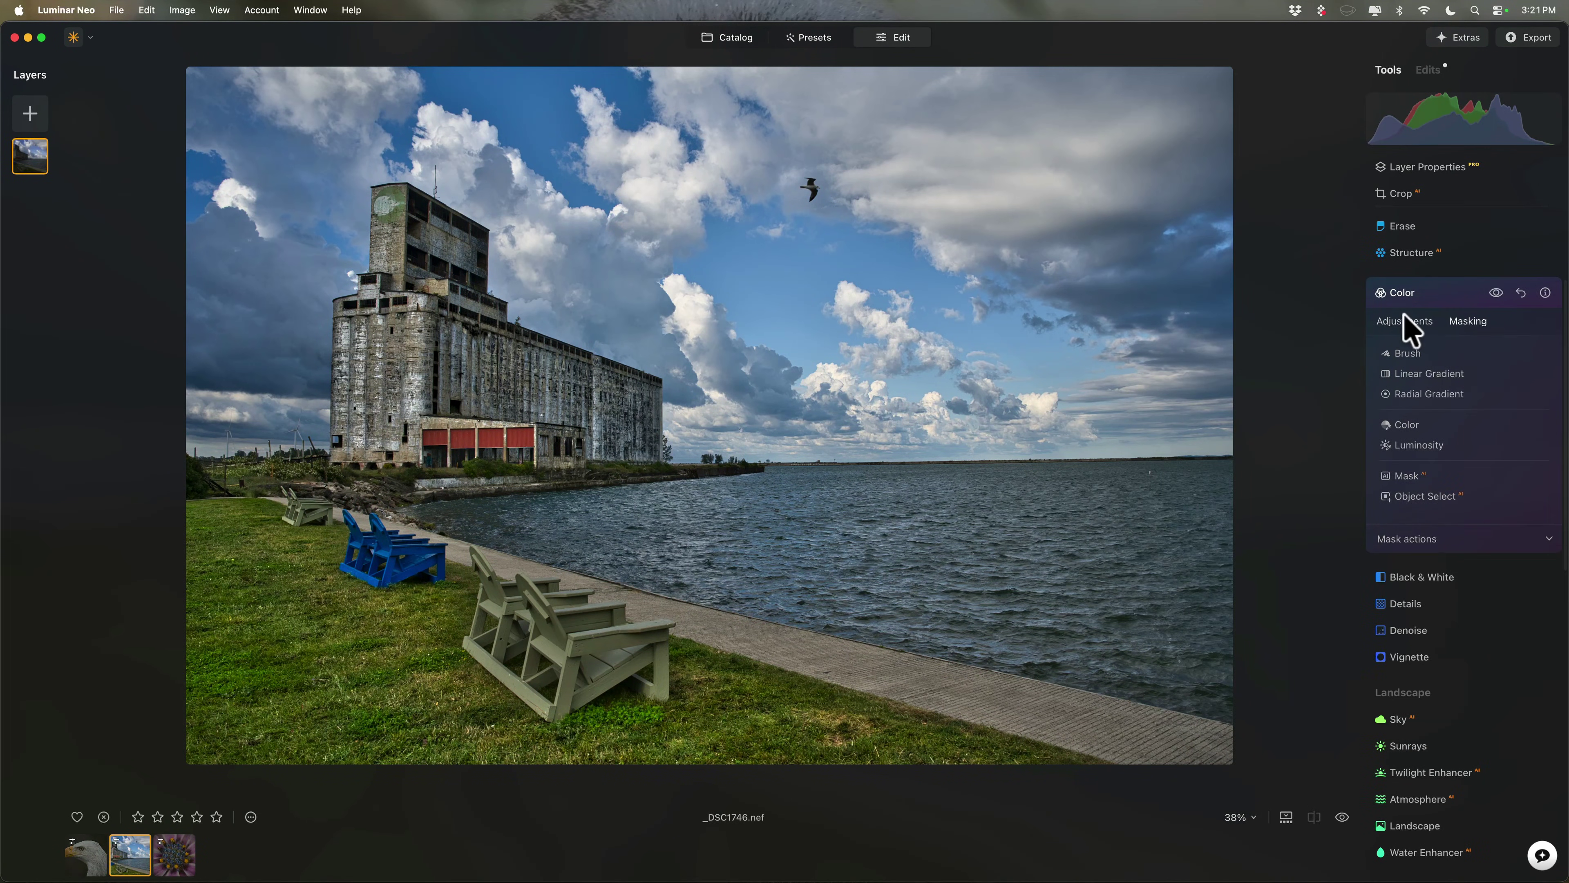
pyautogui.click(1435, 302)
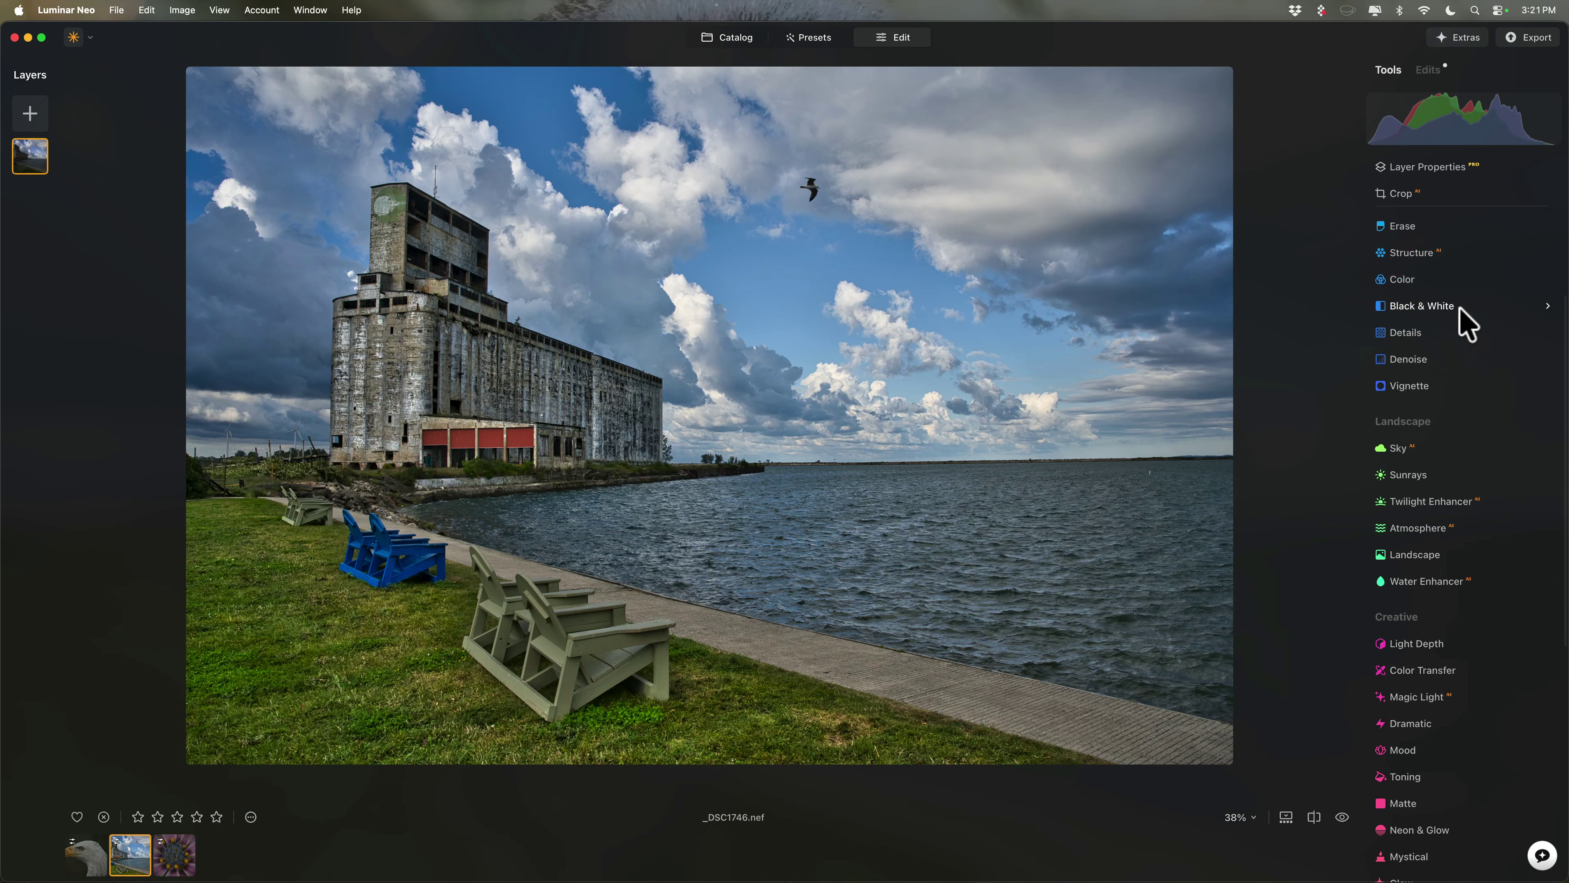
# - Review the photo's applied edits, examining the RAW Develop settings including Blacks & Whites
pyautogui.scroll(5, 1460, 325)
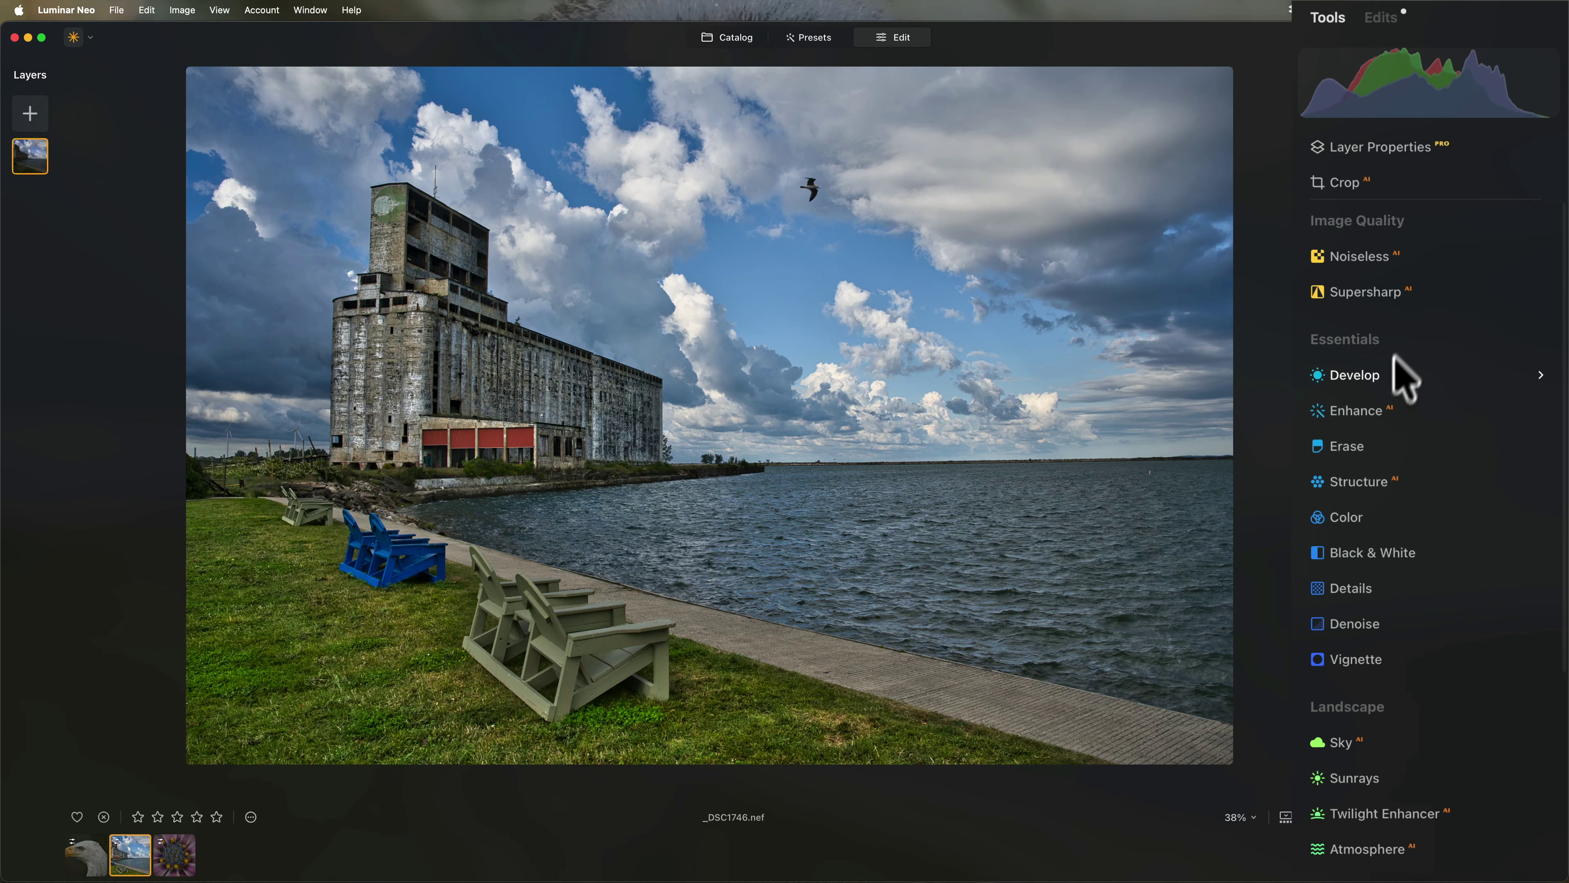
pyautogui.click(1385, 17)
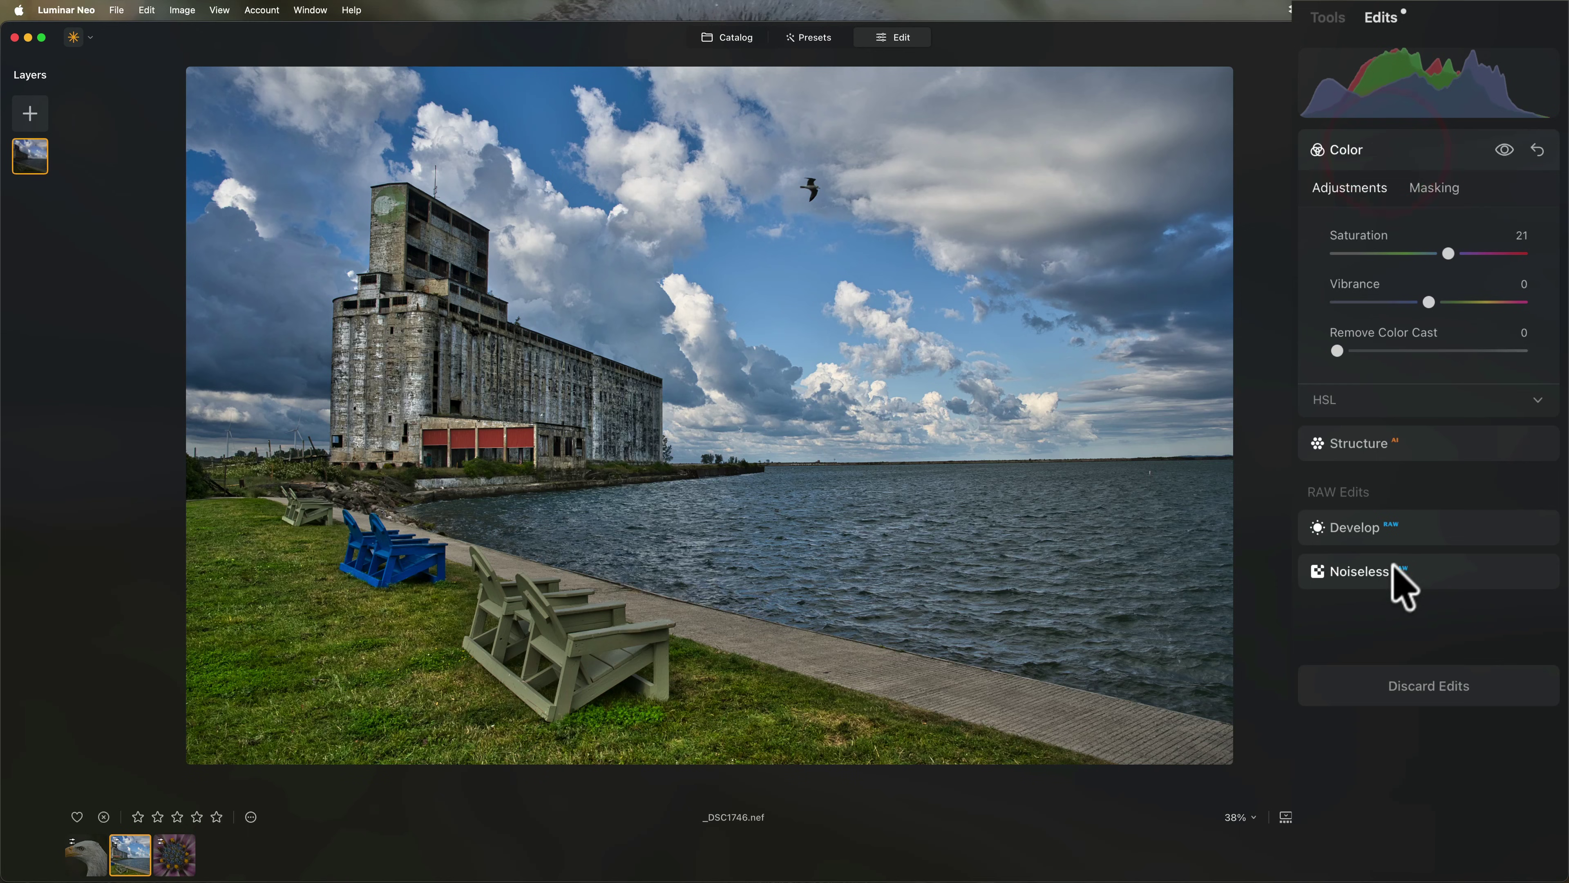
pyautogui.click(1404, 536)
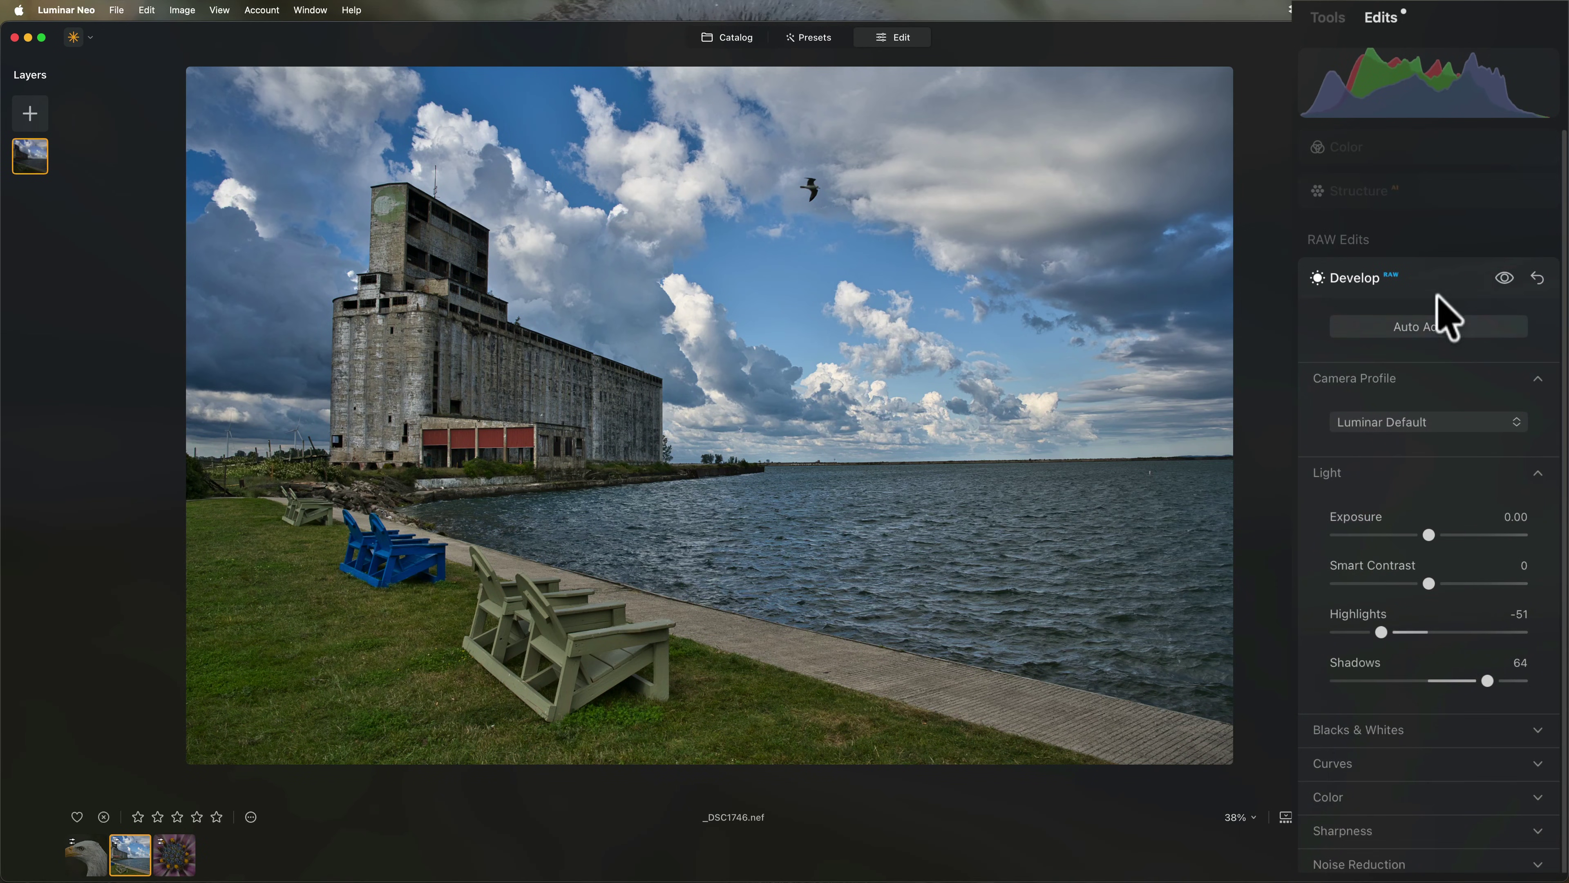
pyautogui.click(1432, 739)
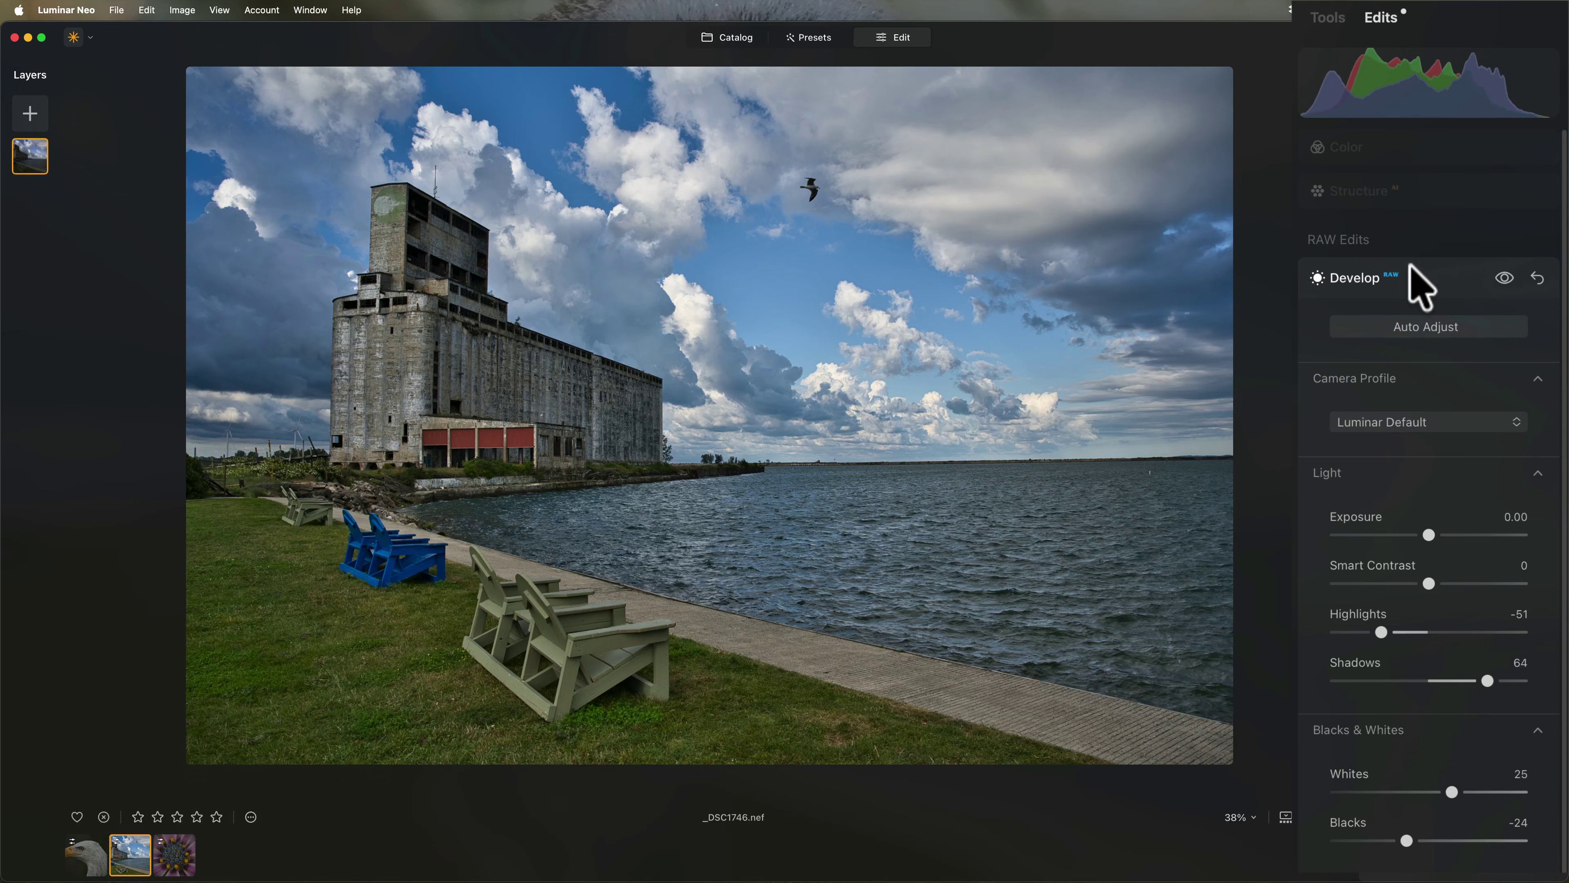
pyautogui.click(1418, 278)
# - Open the Develop tool from the Essentials tools and paste the copied mask into it
pyautogui.click(1329, 16)
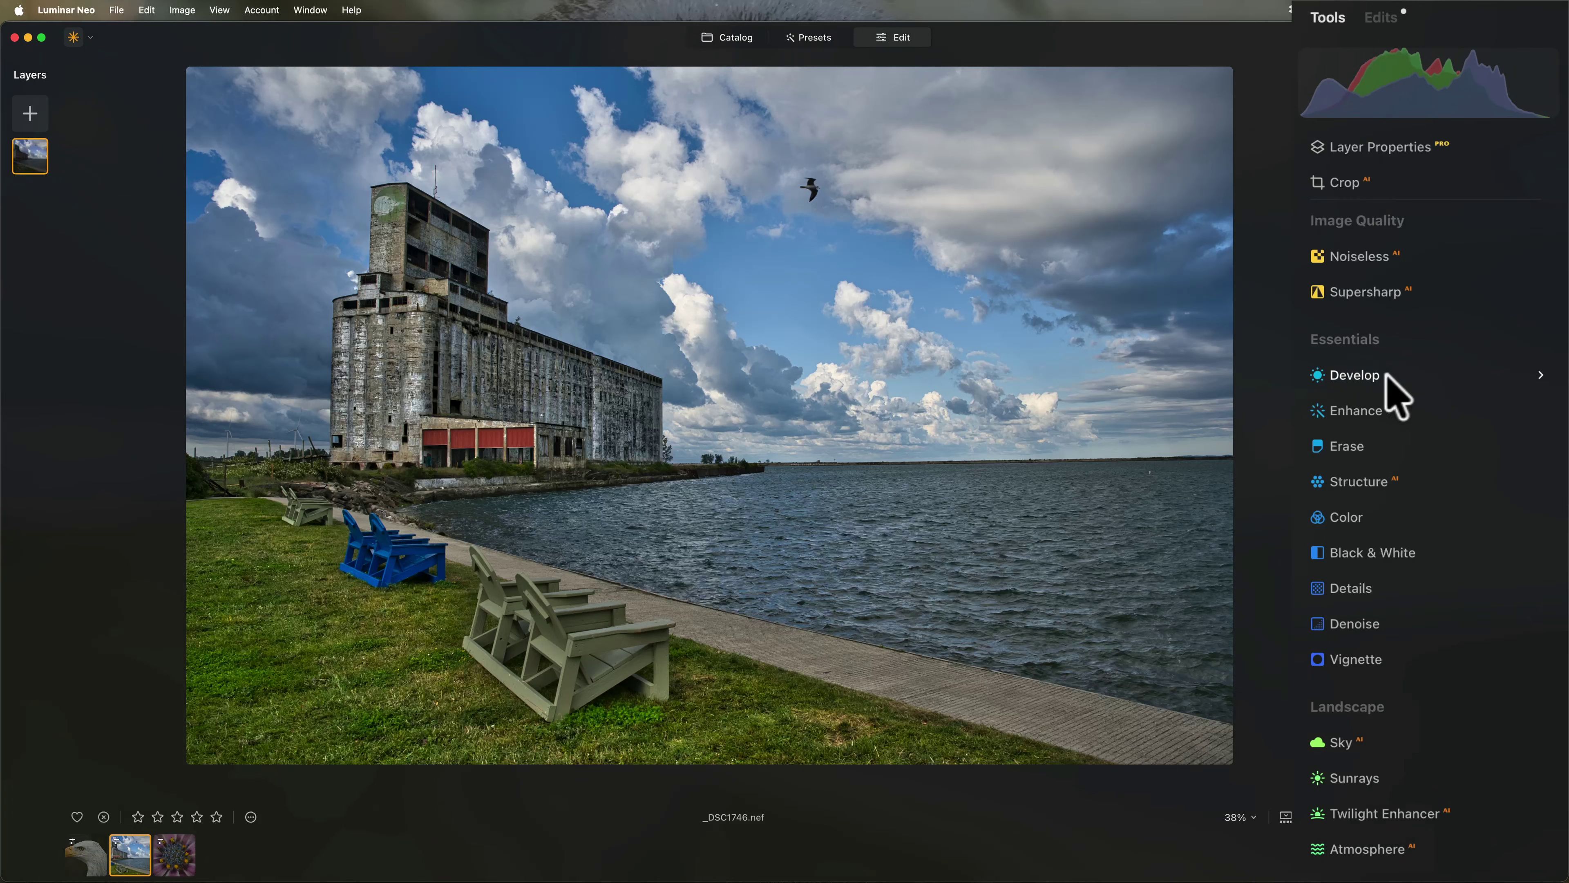
pyautogui.click(1364, 377)
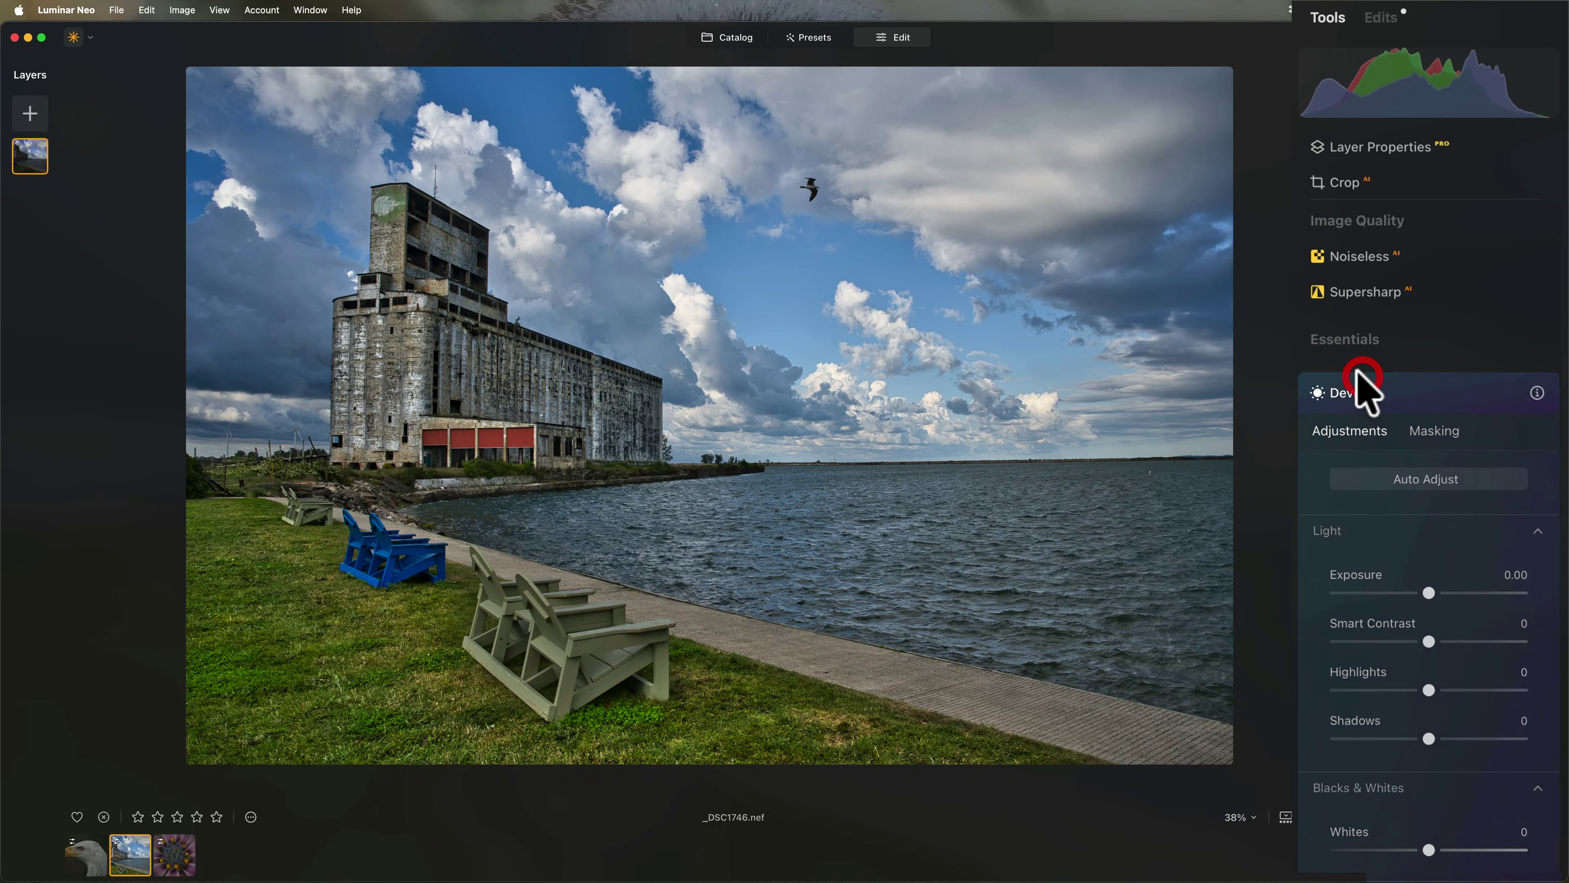
pyautogui.click(1430, 432)
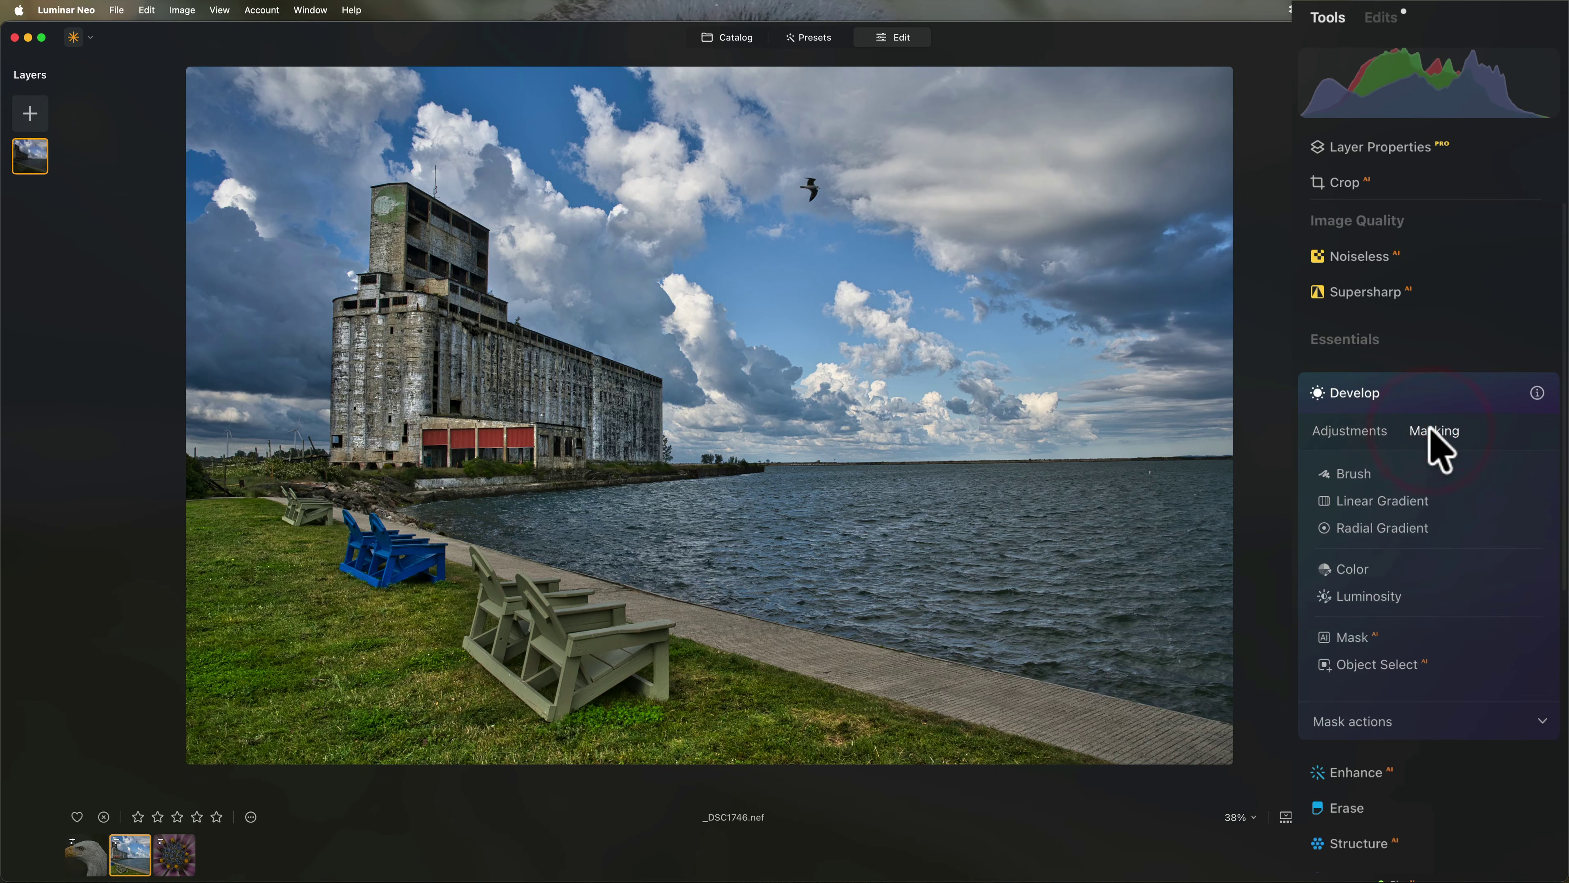
pyautogui.click(1390, 724)
pyautogui.click(1427, 788)
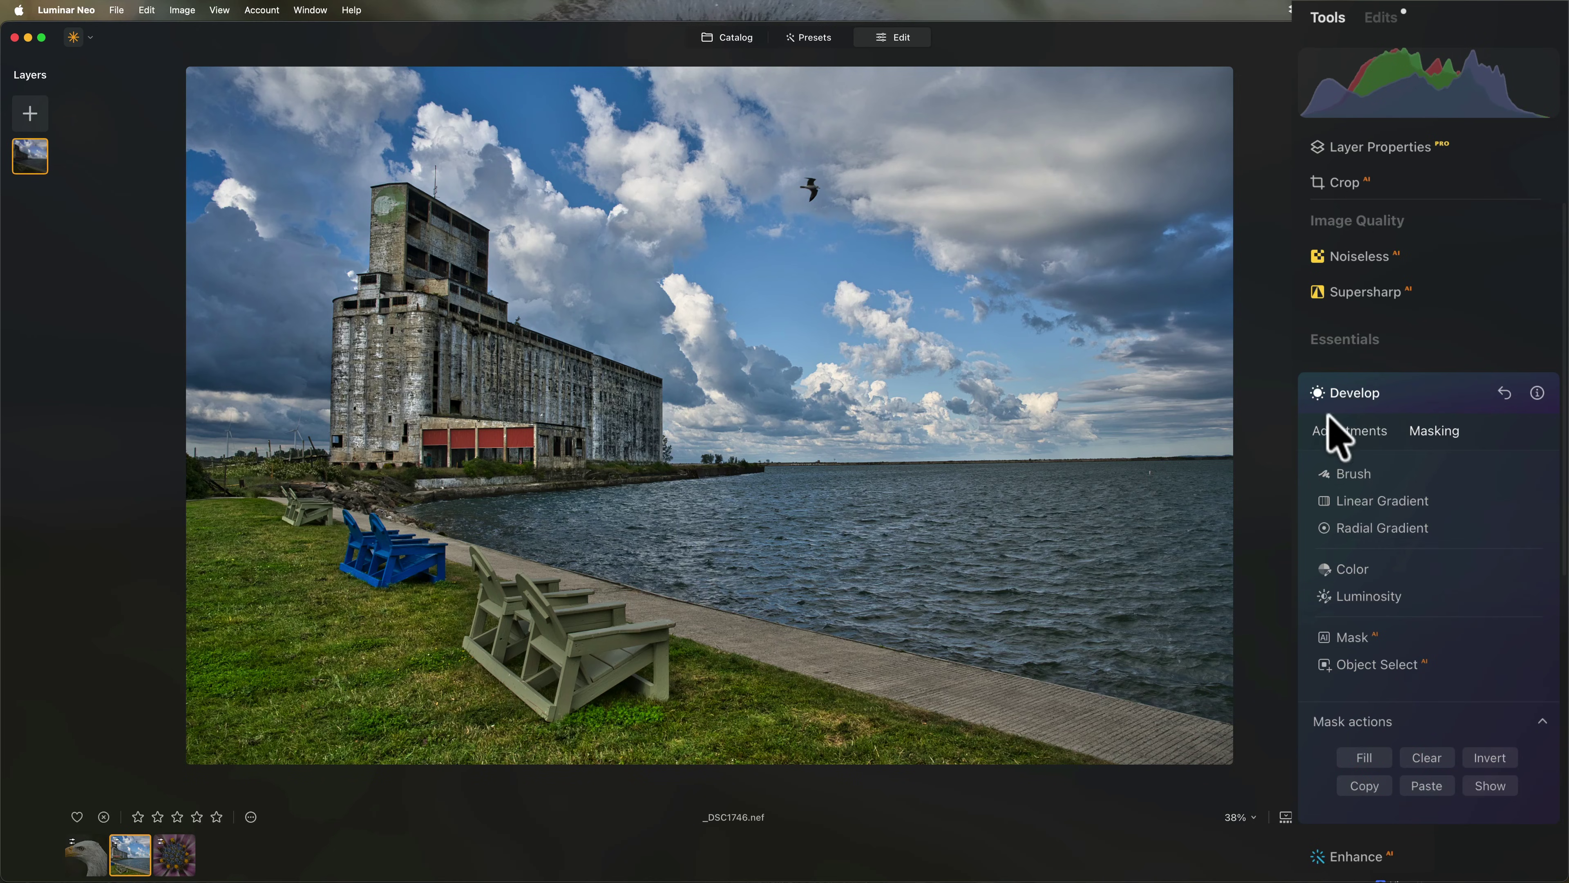
# - Set the Develop exposure to 0.35 for the masked building and grass
pyautogui.click(1335, 431)
pyautogui.moveTo(1429, 561); pyautogui.dragTo(1432, 561)
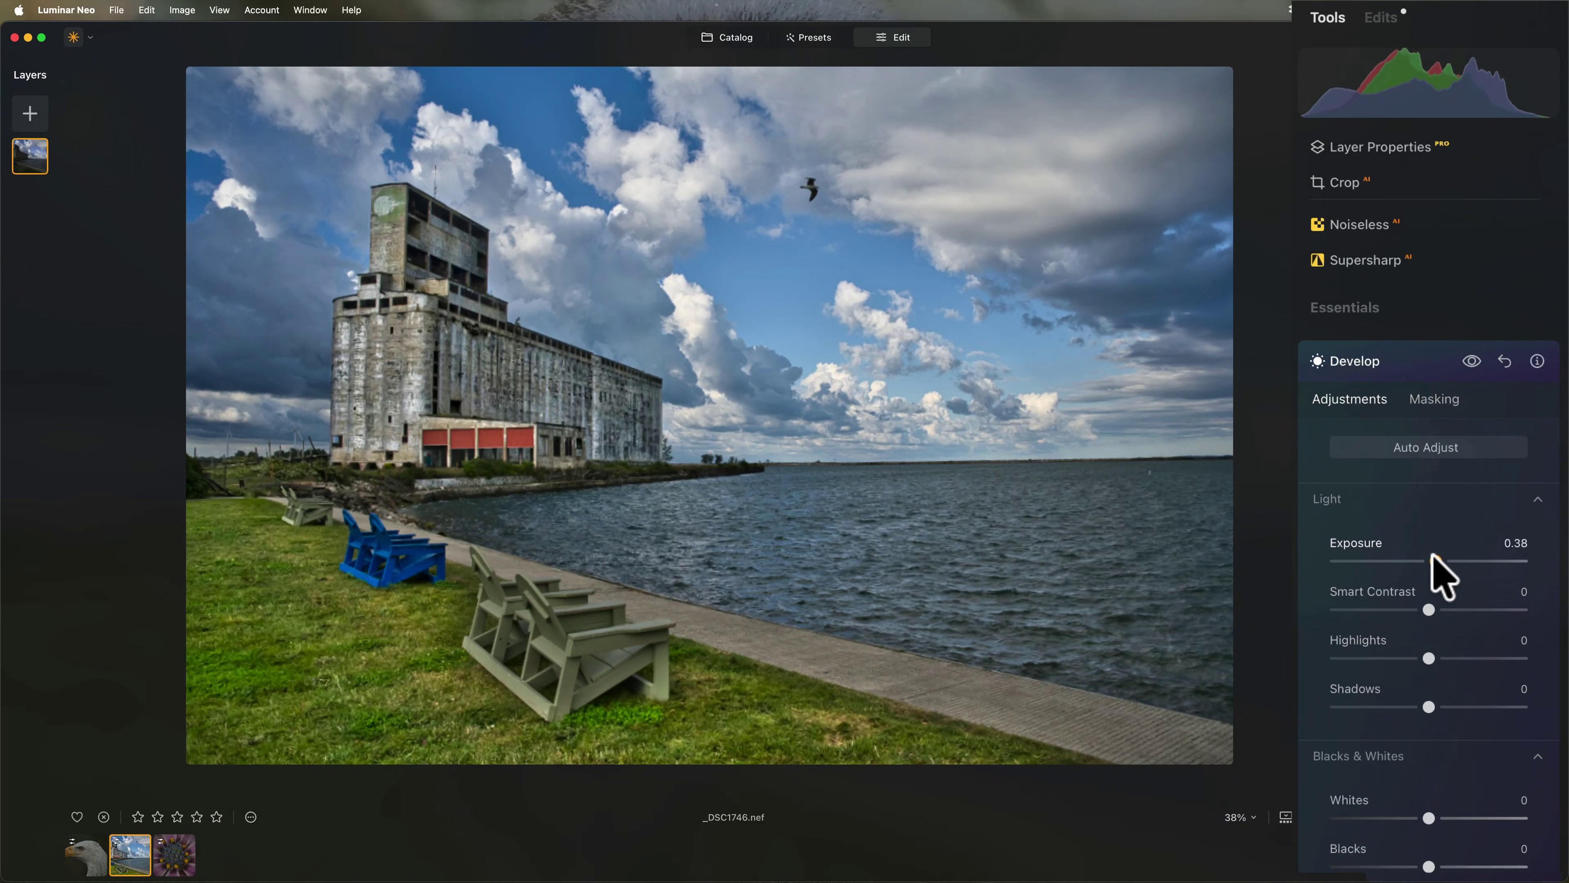
pyautogui.click(1432, 559)
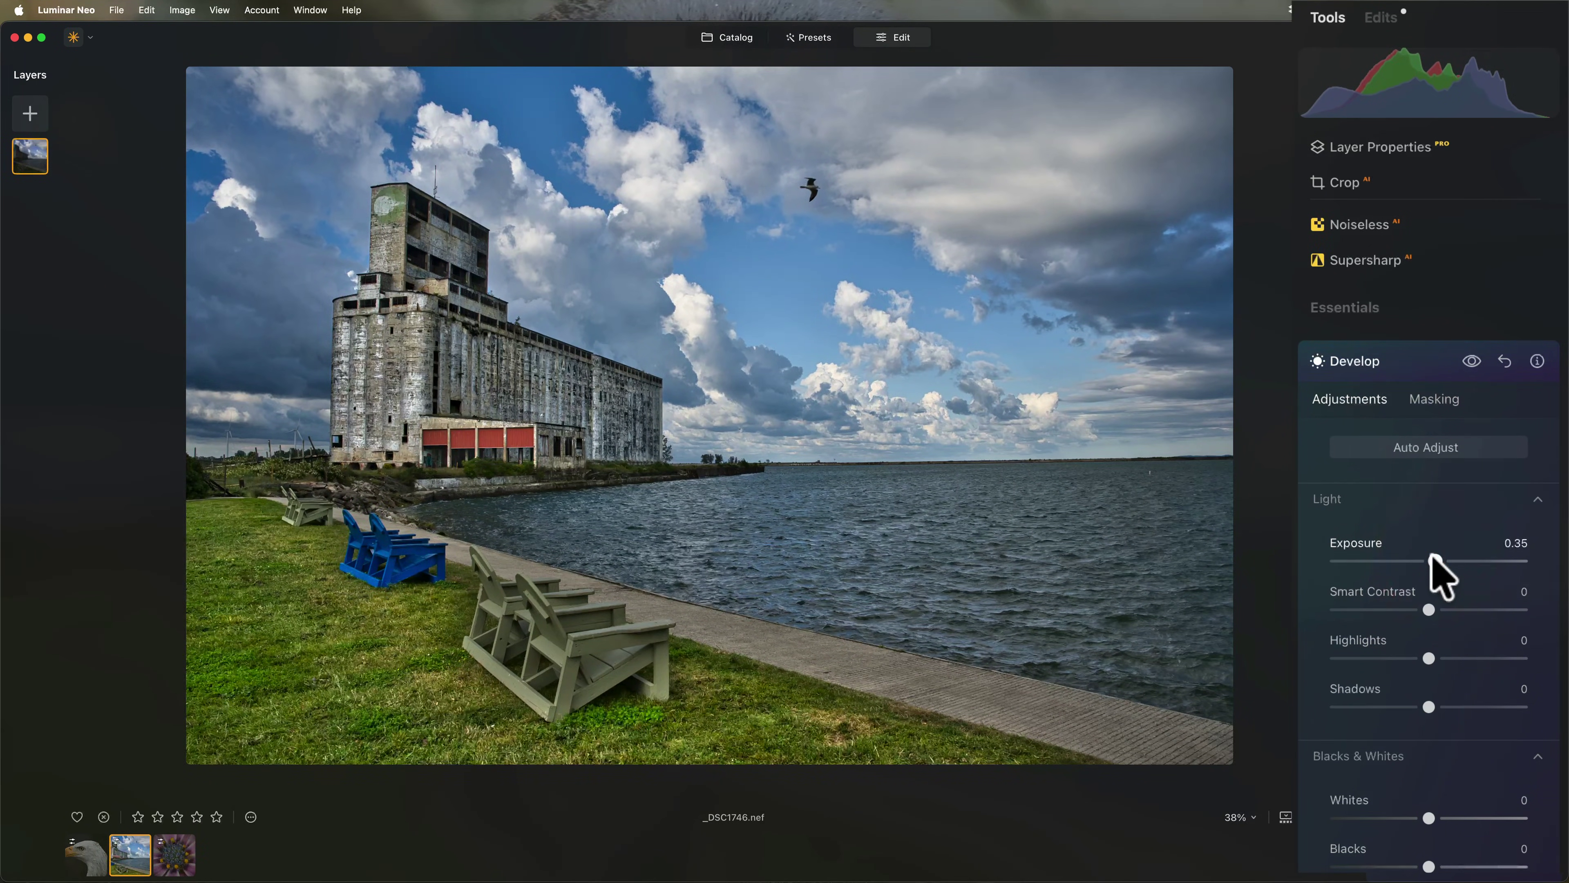